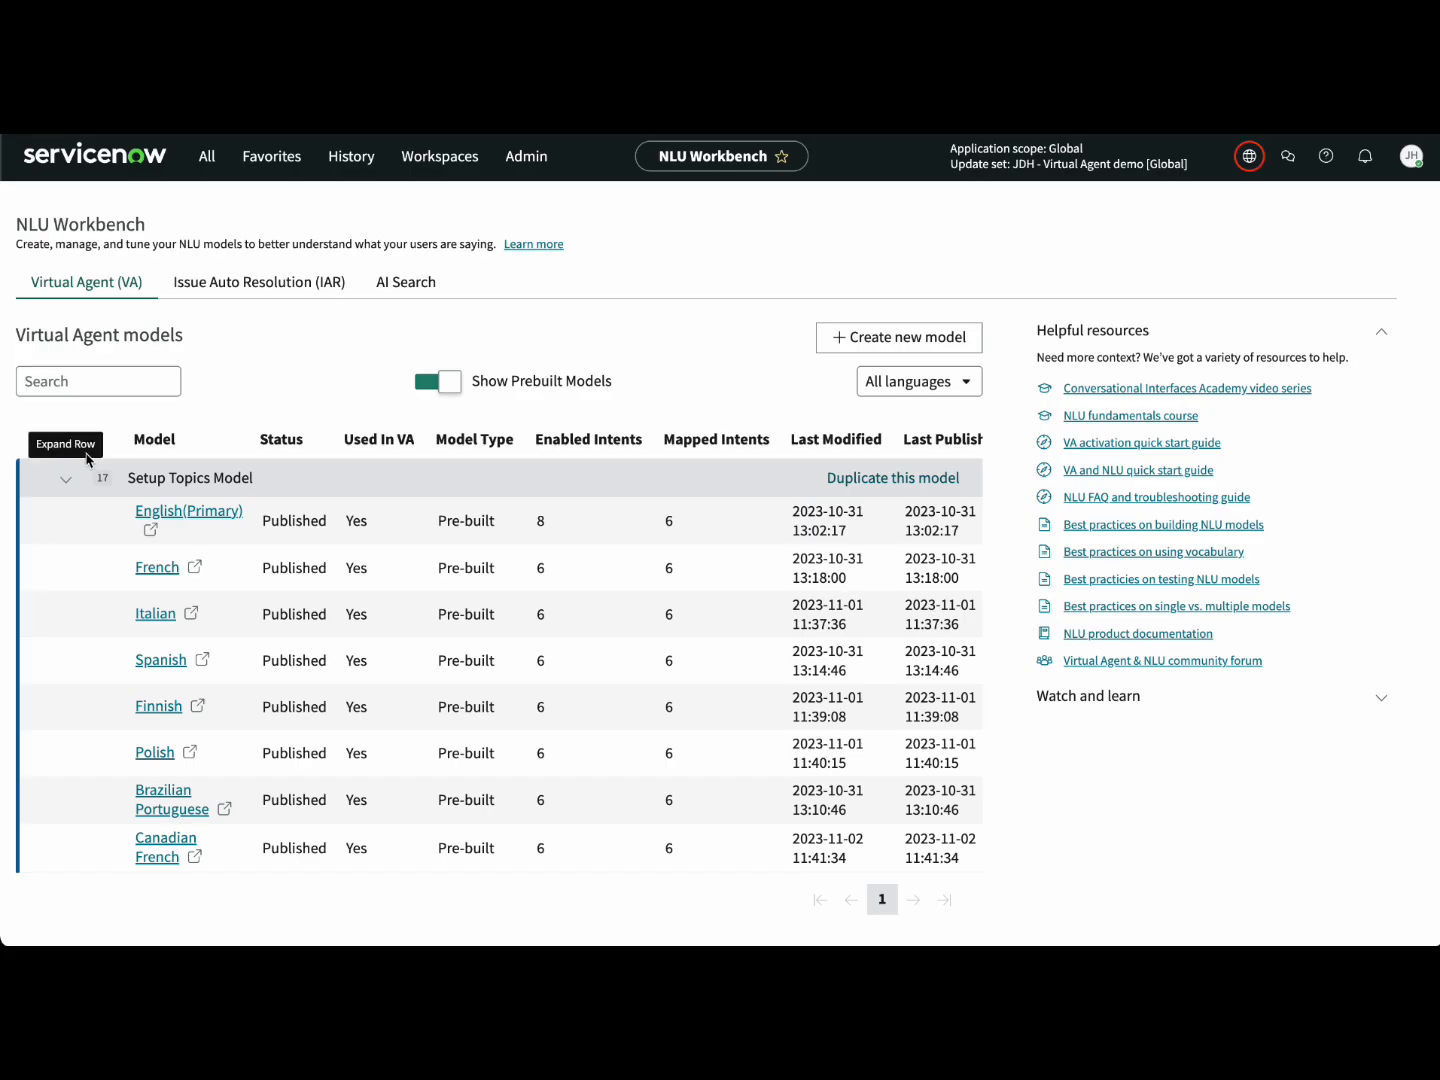
Step: Browse the 18 utterances of the English Setup Topics model's #Show Notification intent, then return home
click(190, 518)
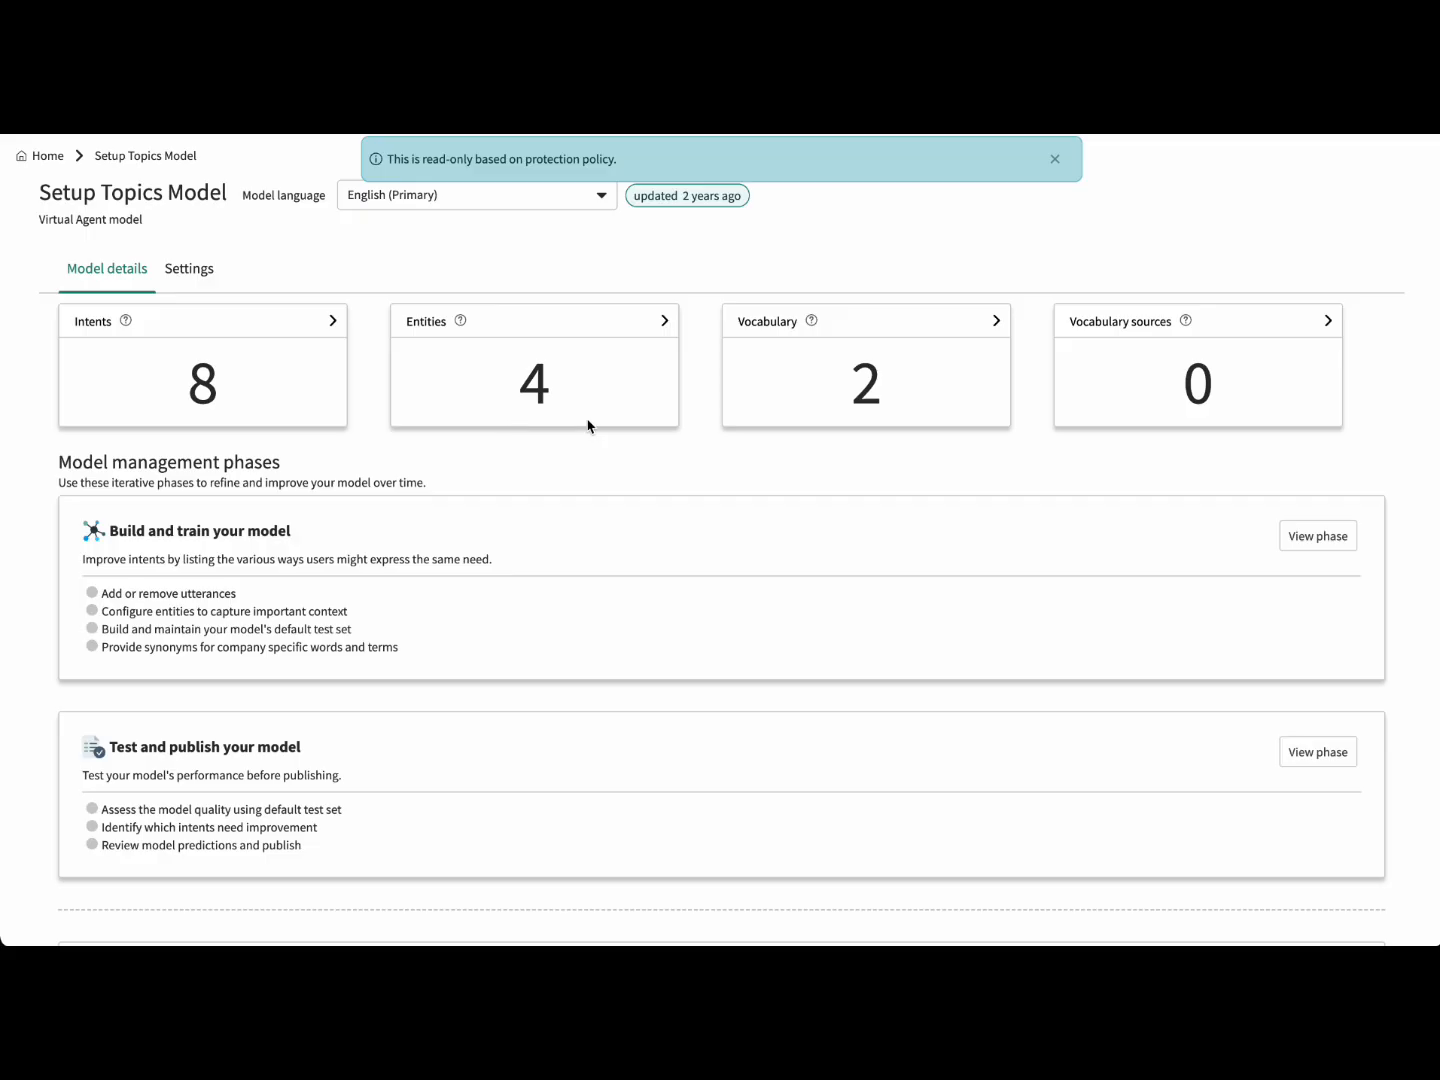
click(211, 323)
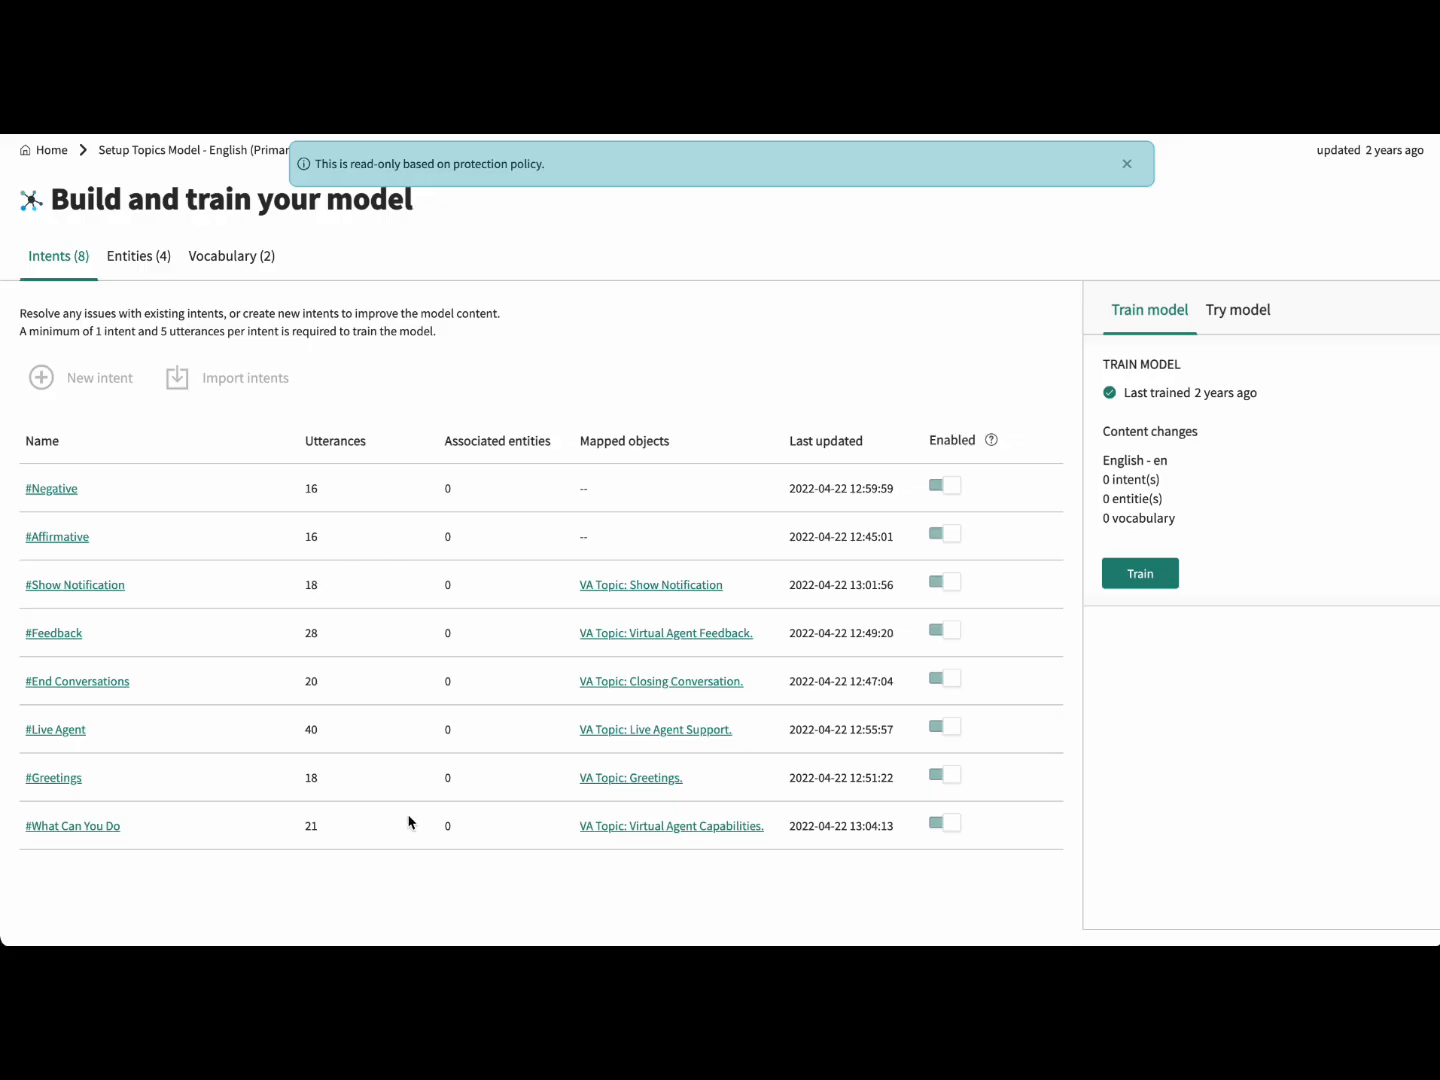
click(76, 585)
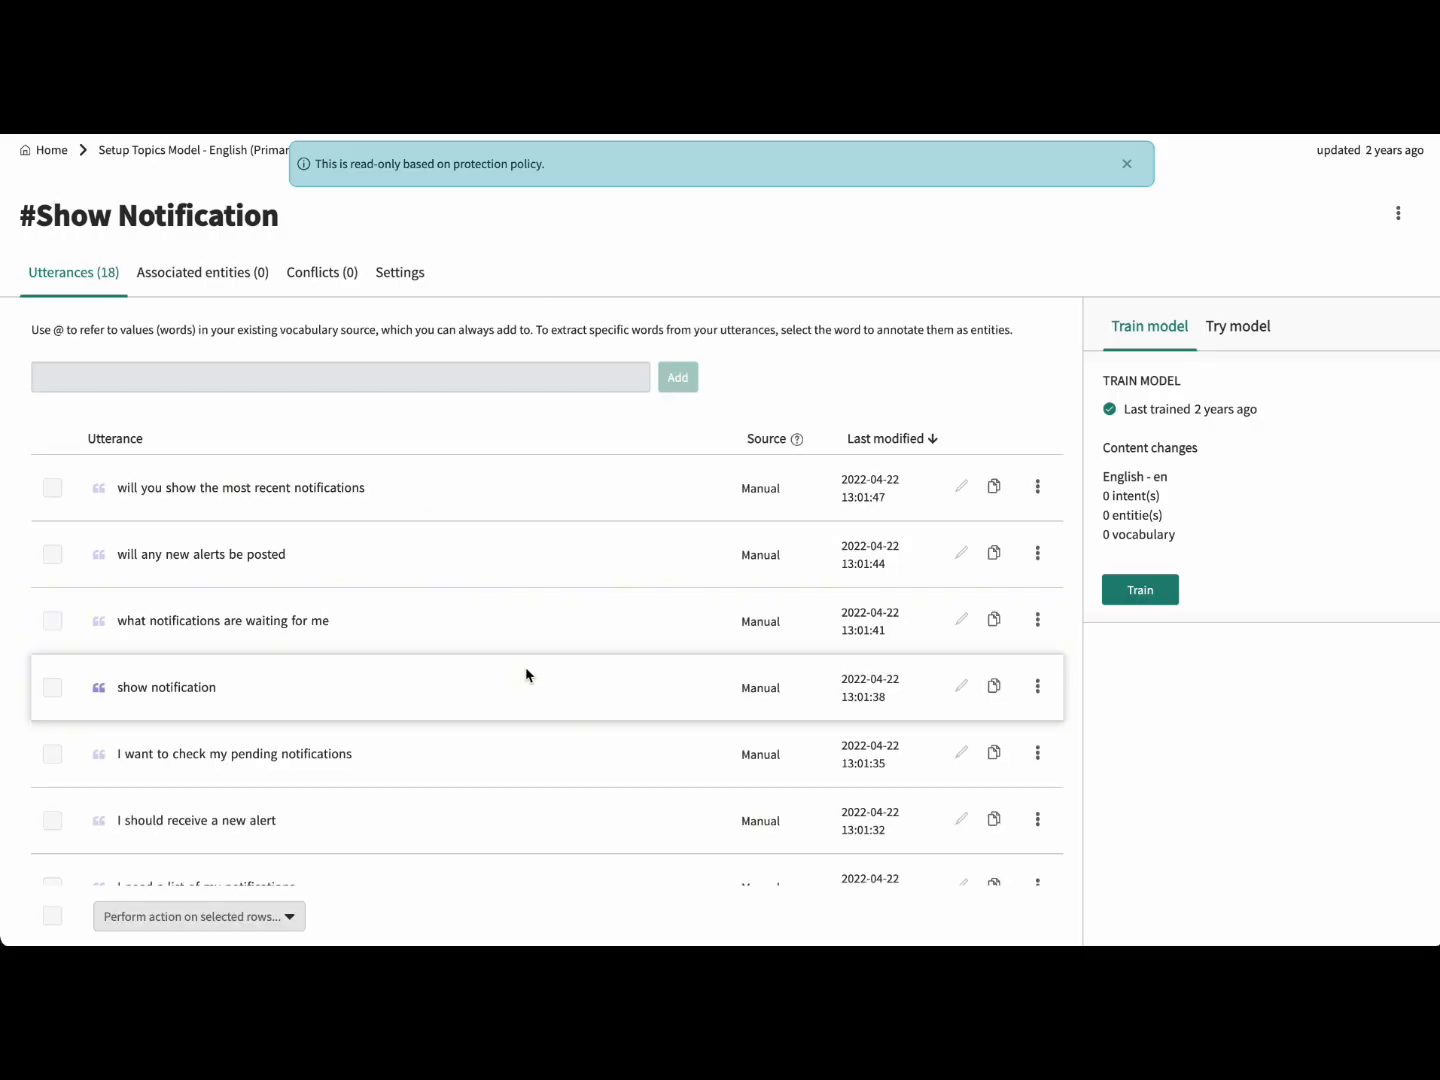
scroll(492, 743, down, 2)
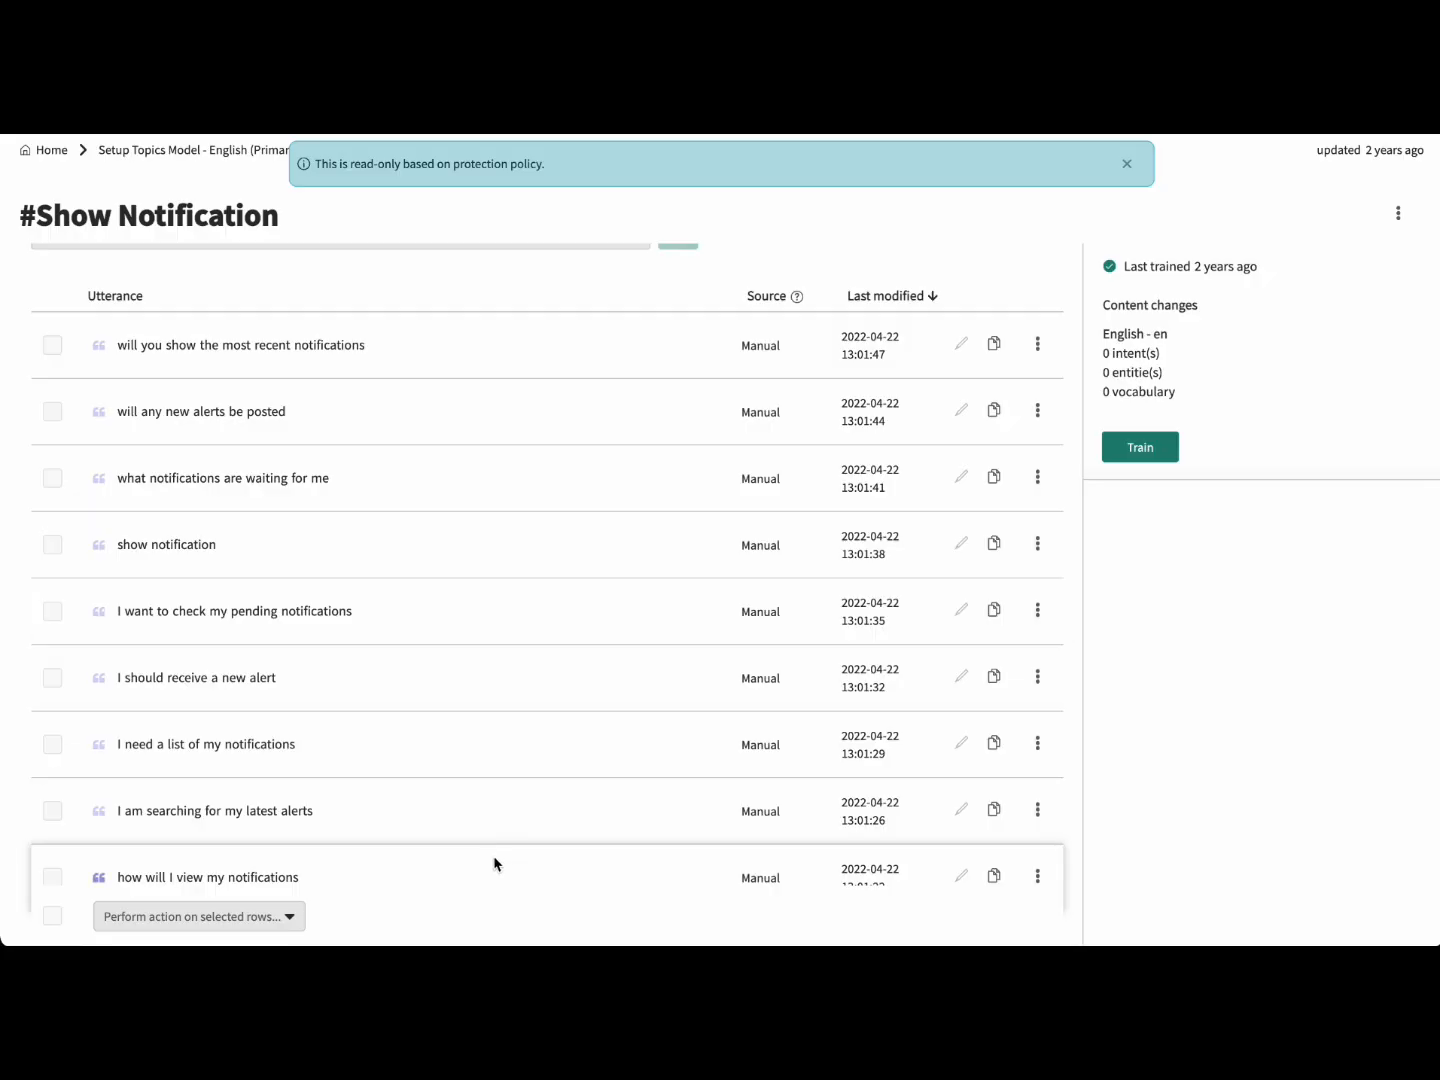
scroll(536, 606, up, 2)
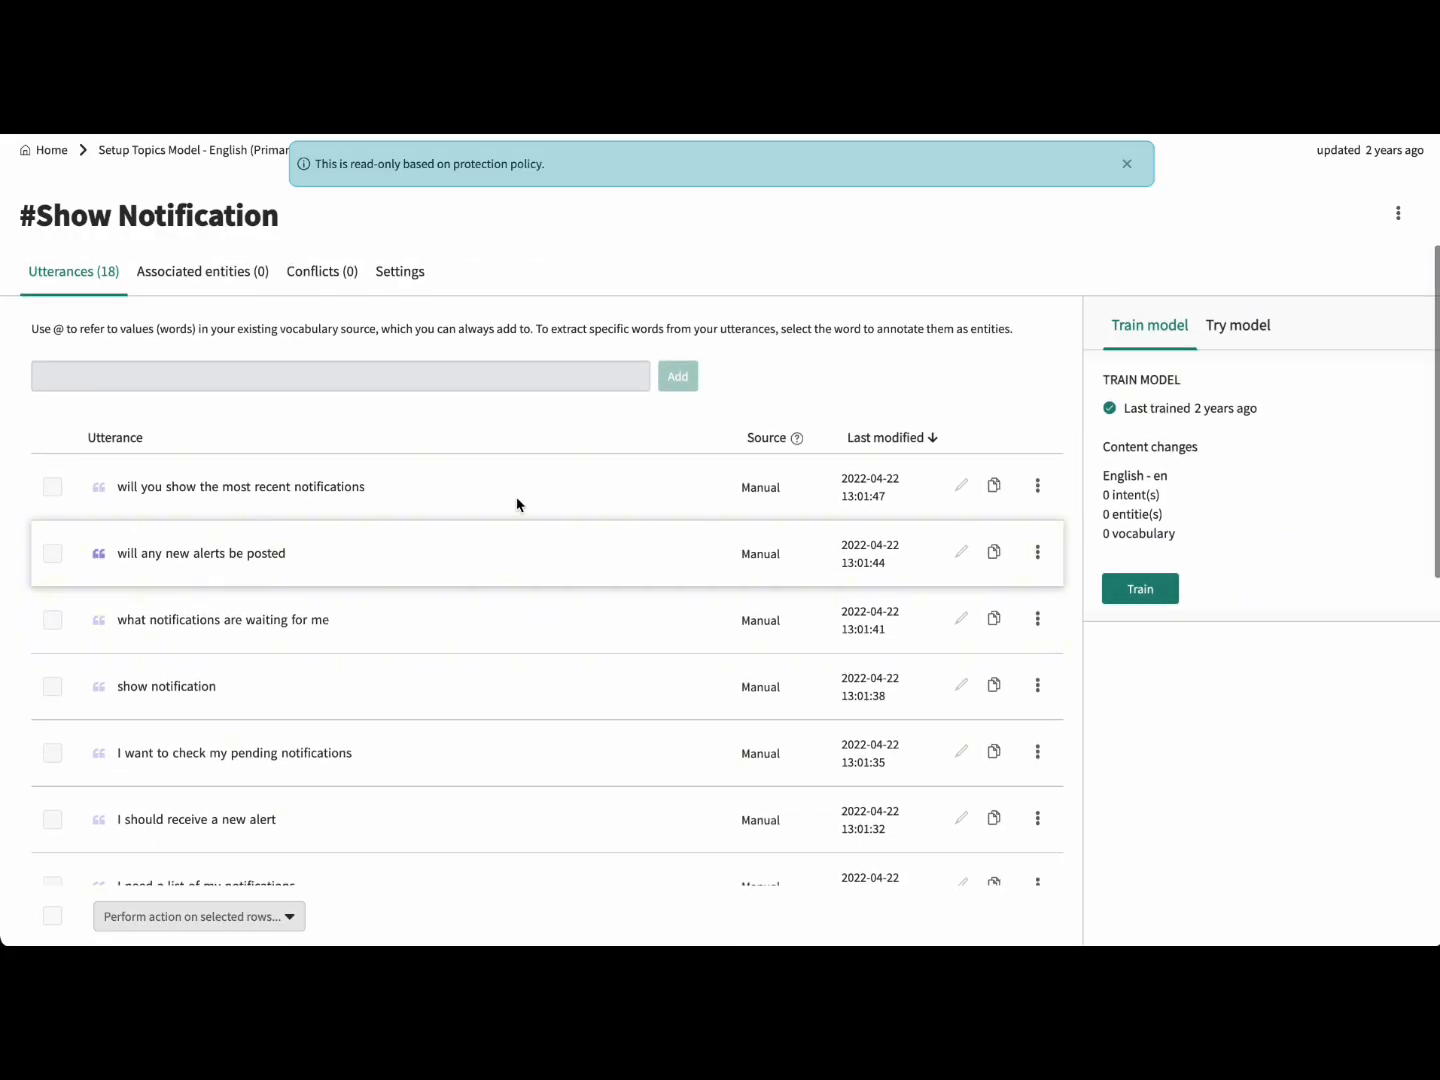
click(51, 153)
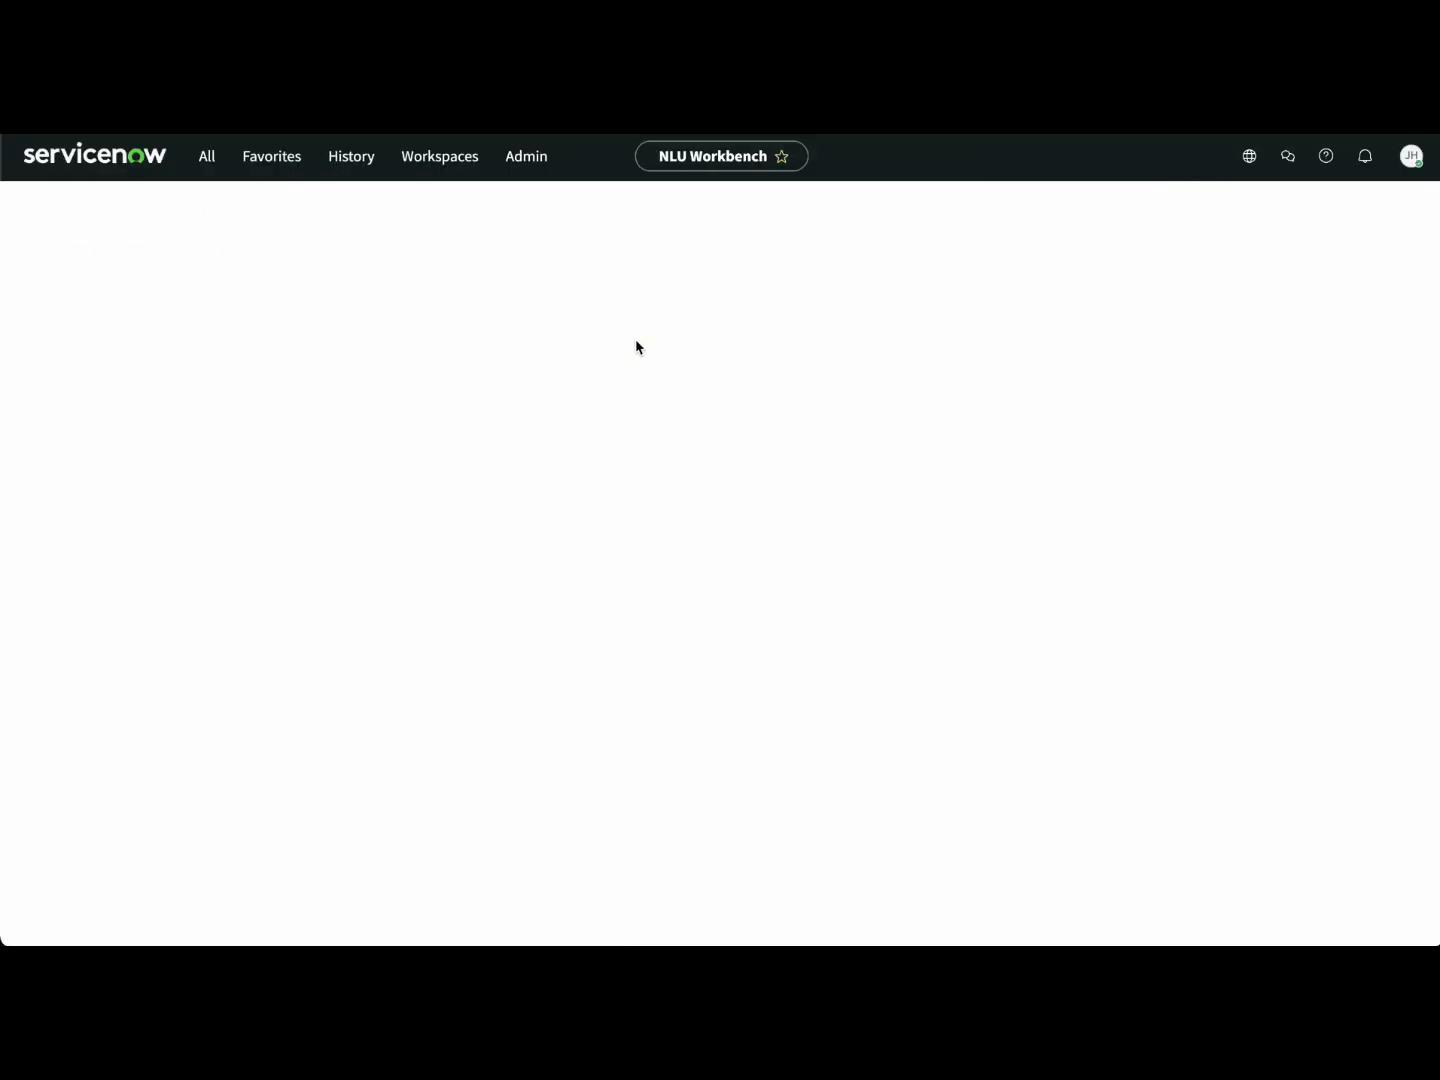
Step: Create a blank model named 'Ignite Solutions' for the IT business area and dismiss the confirmation
click(851, 336)
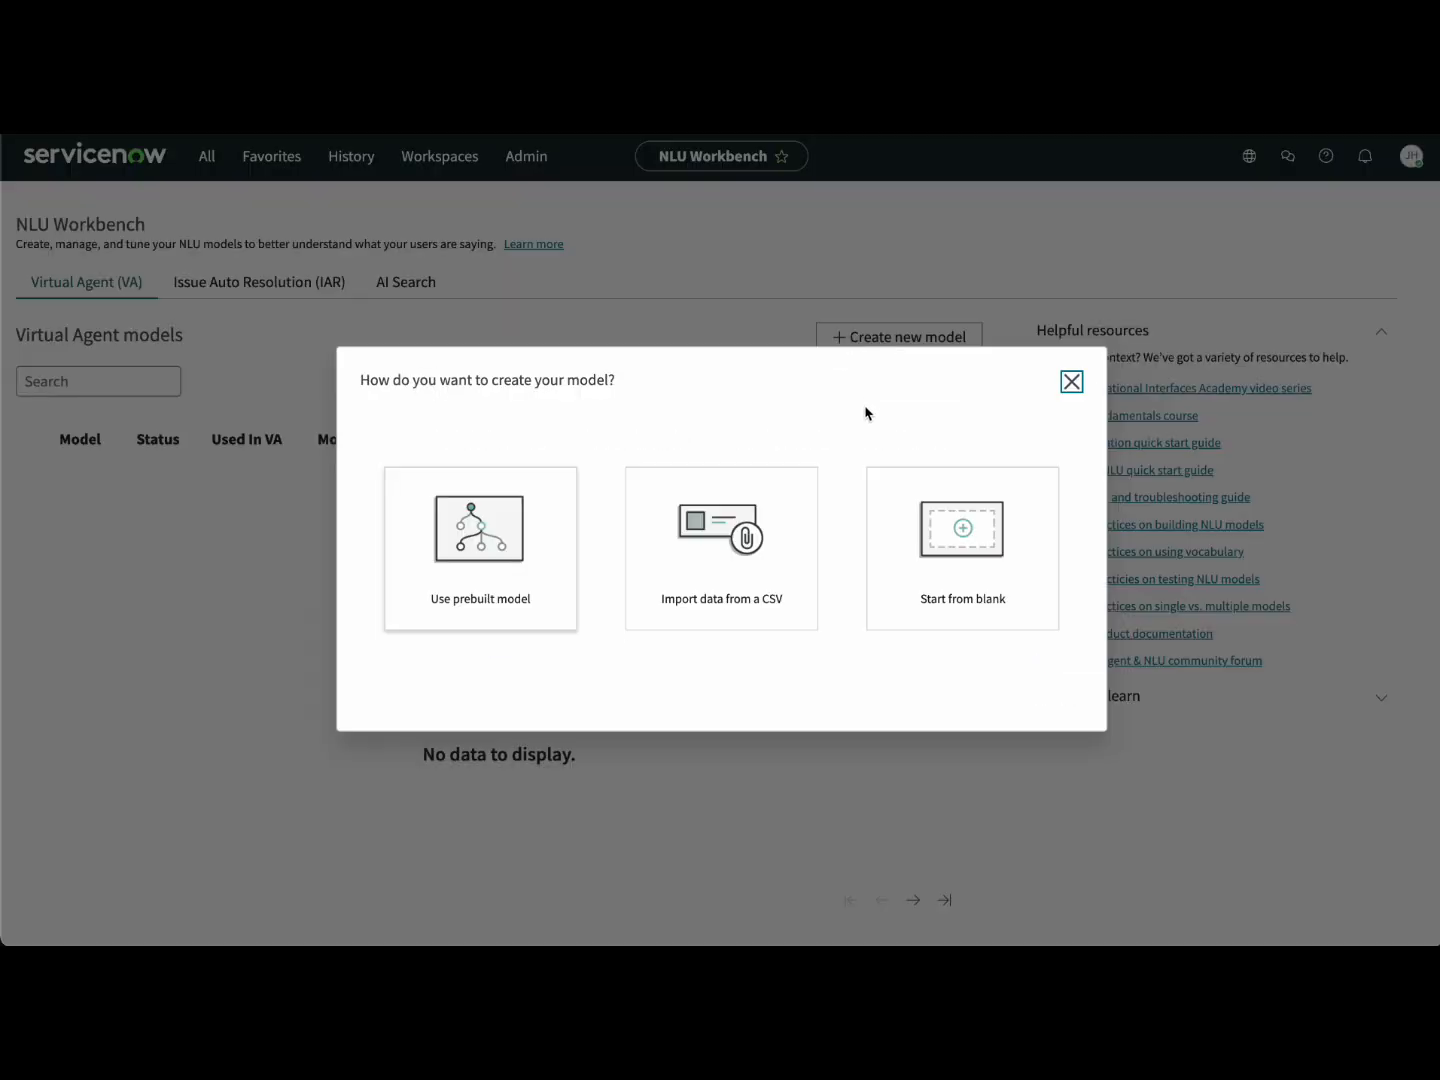
click(955, 525)
click(599, 466)
text(Ignite S)
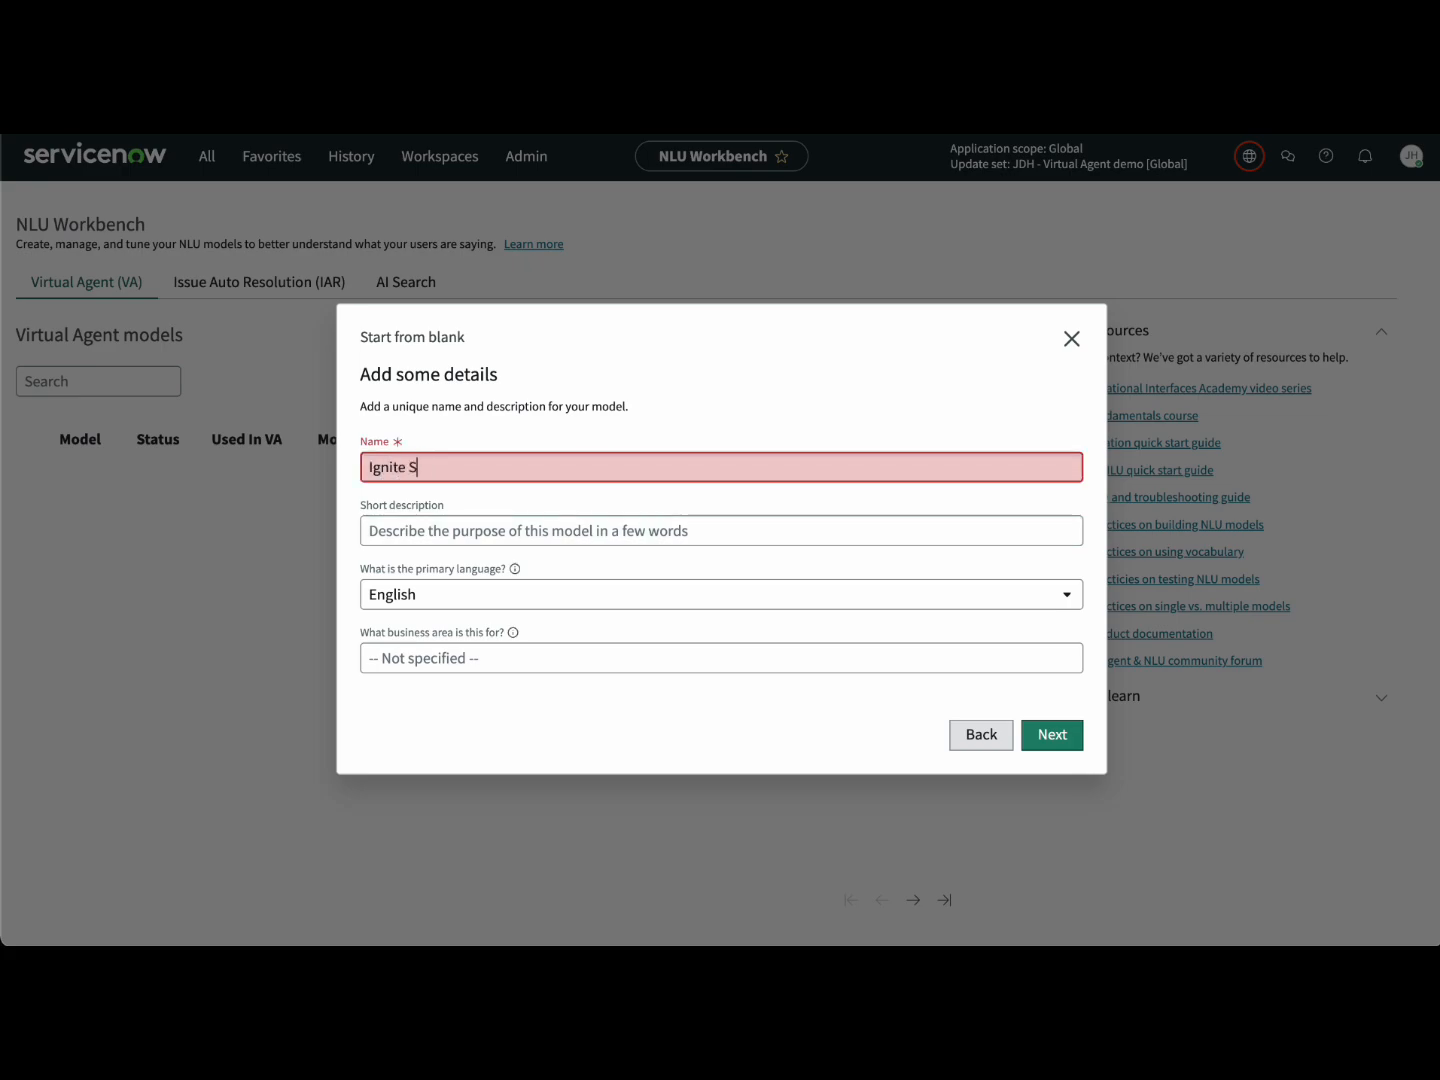
text(olutions)
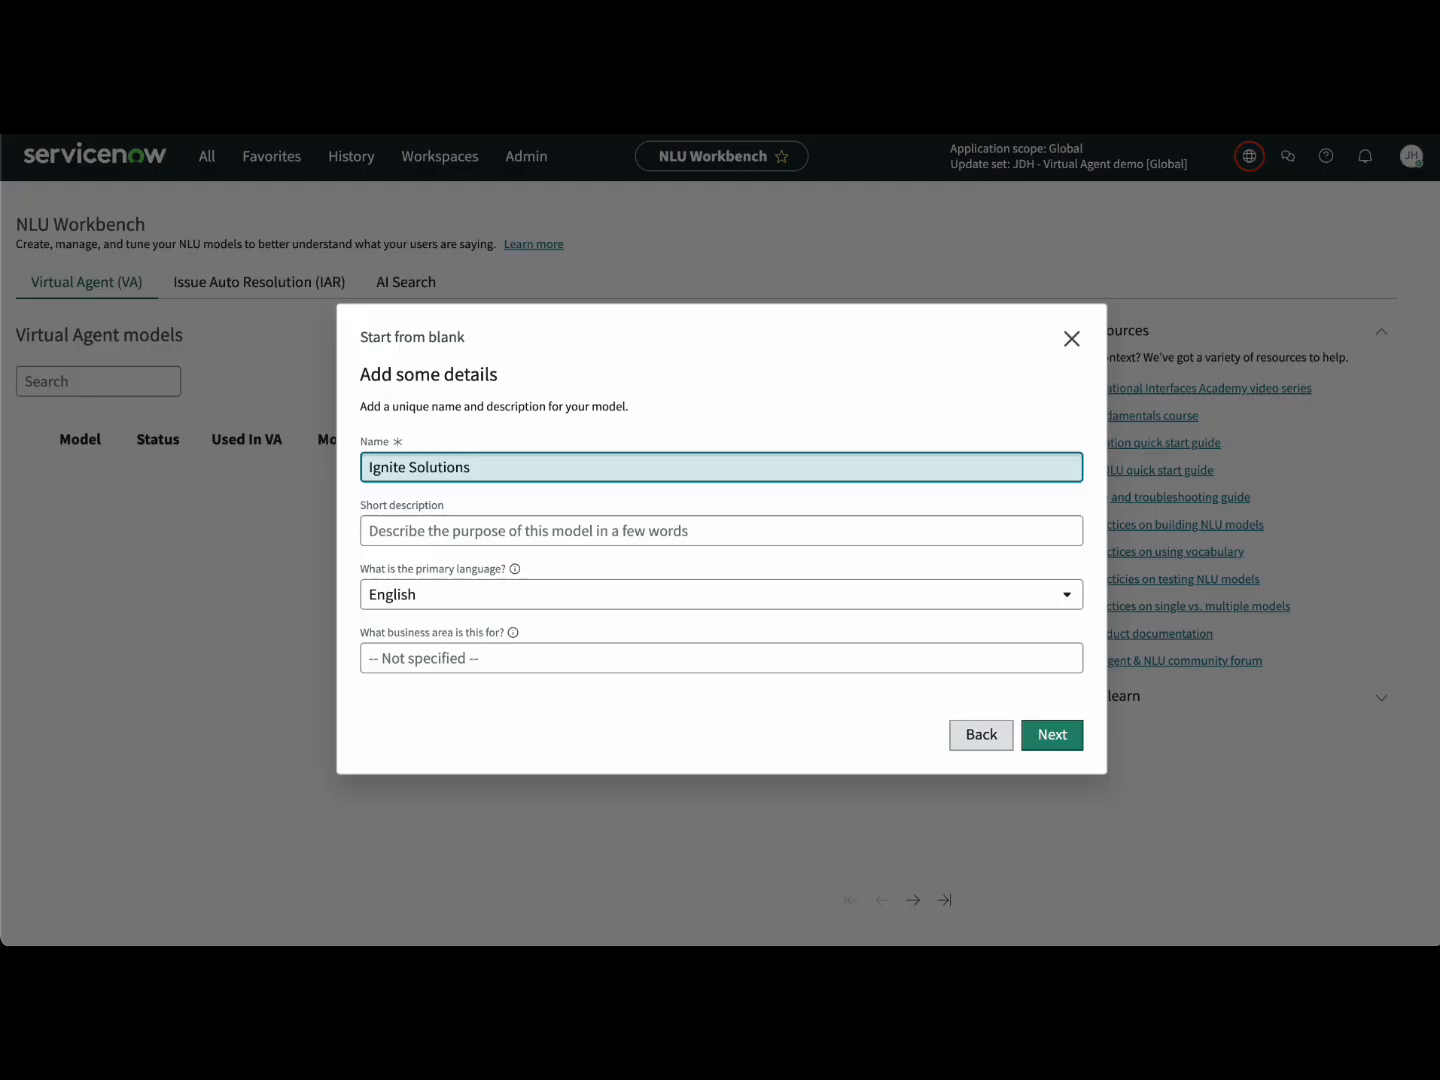
click(707, 658)
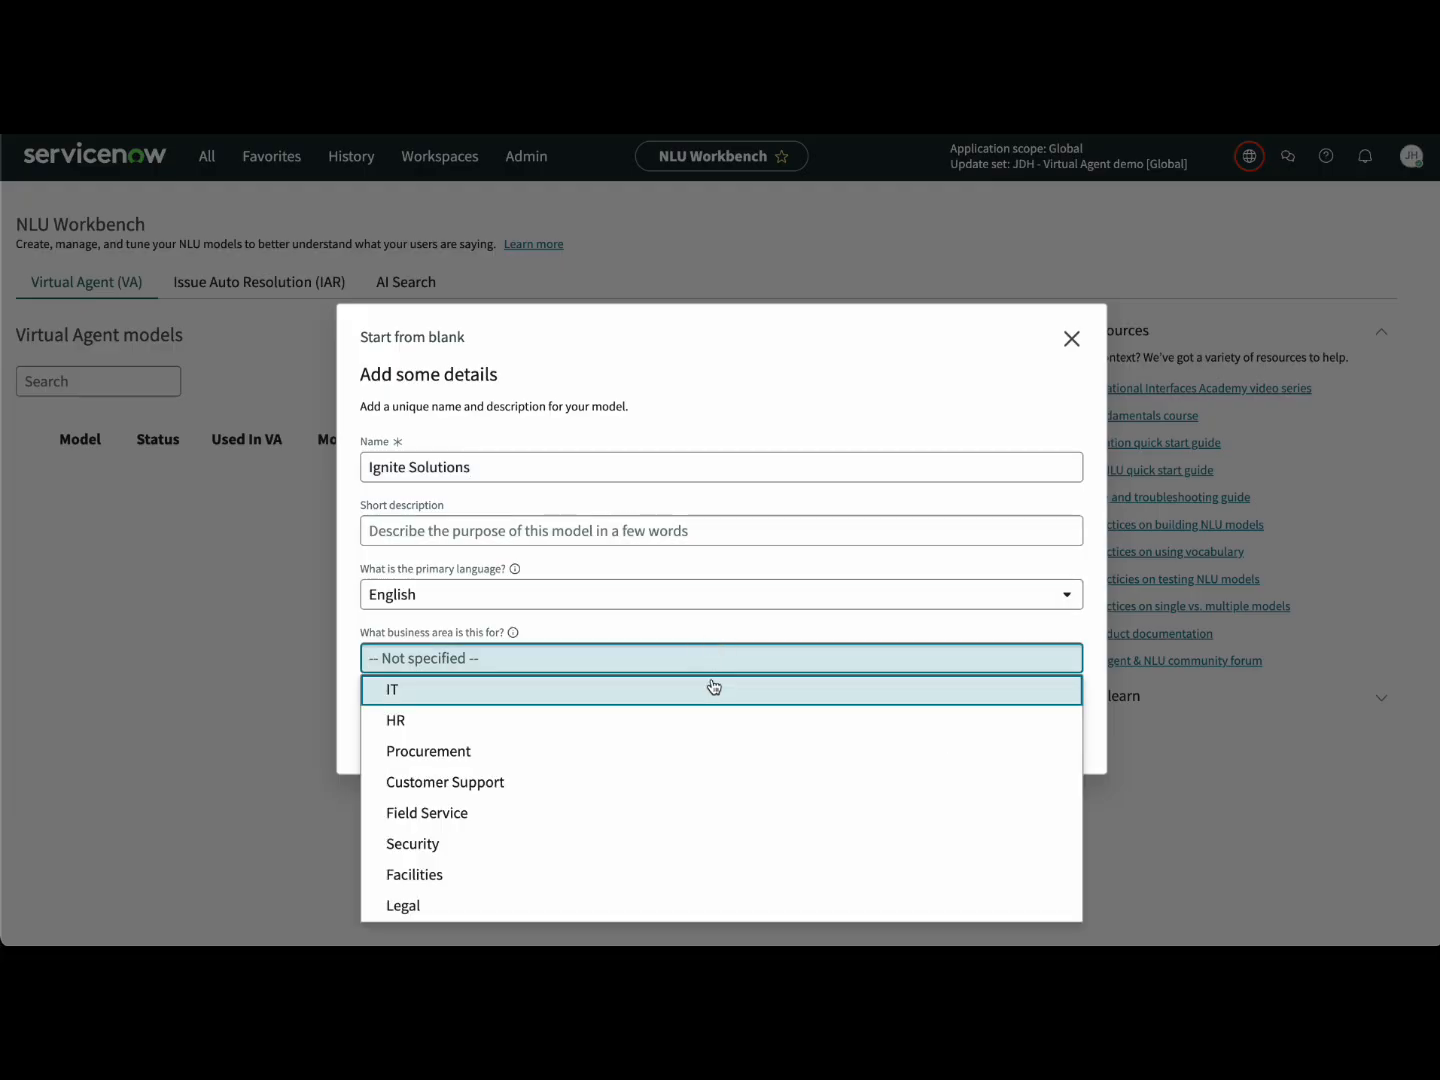
click(713, 687)
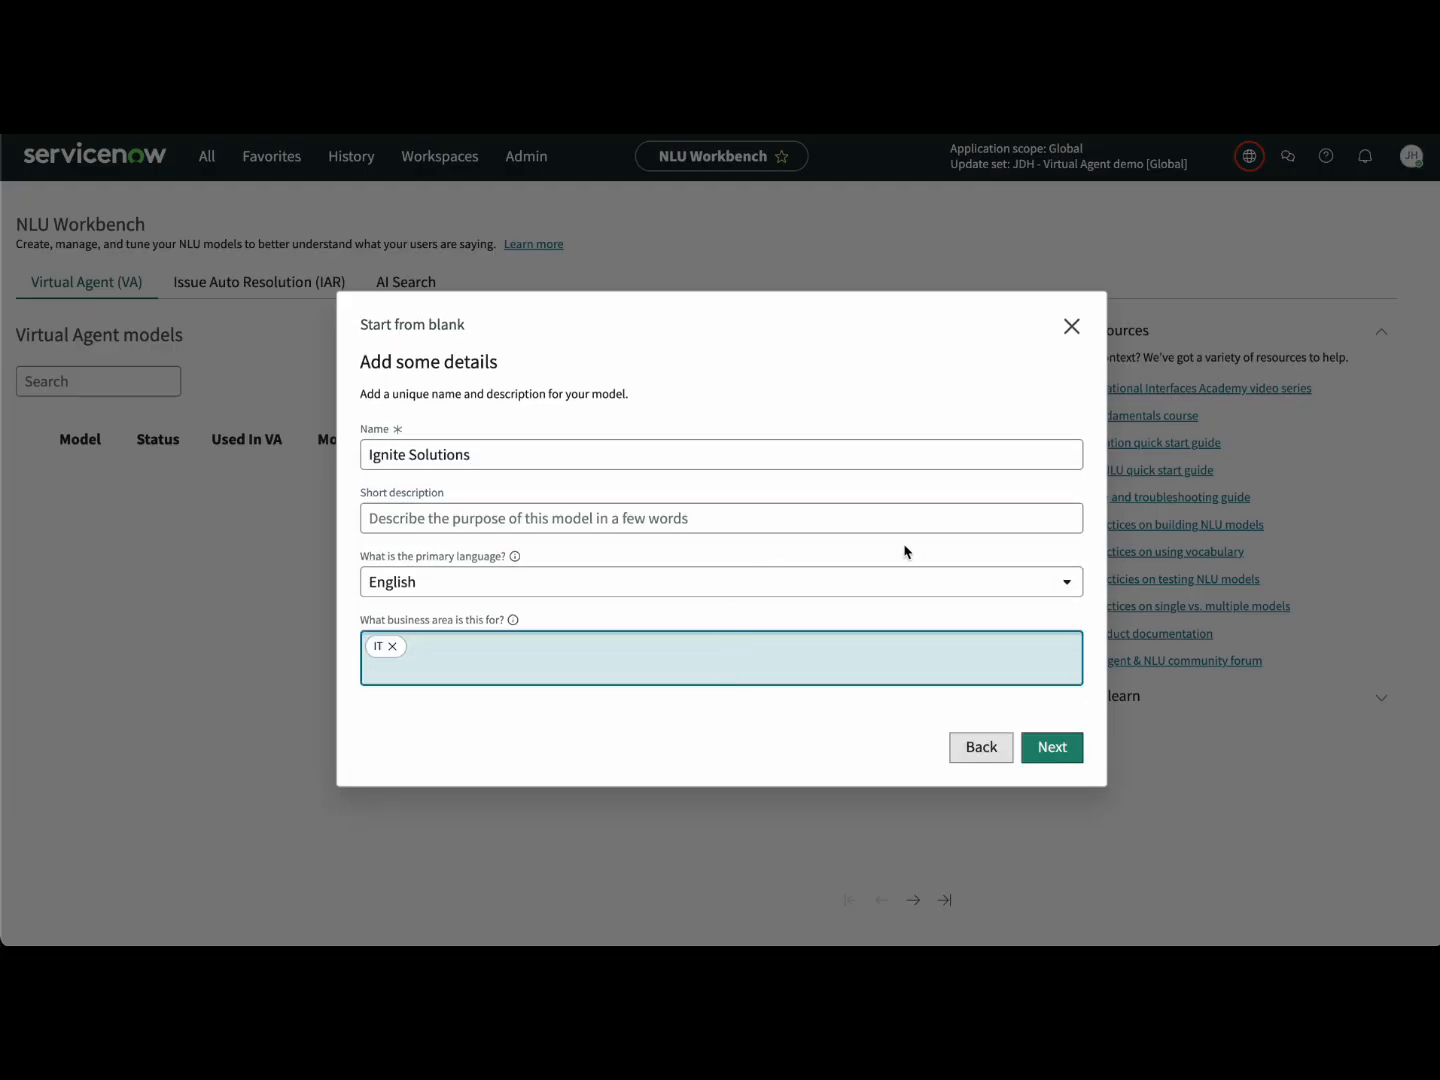
click(1043, 749)
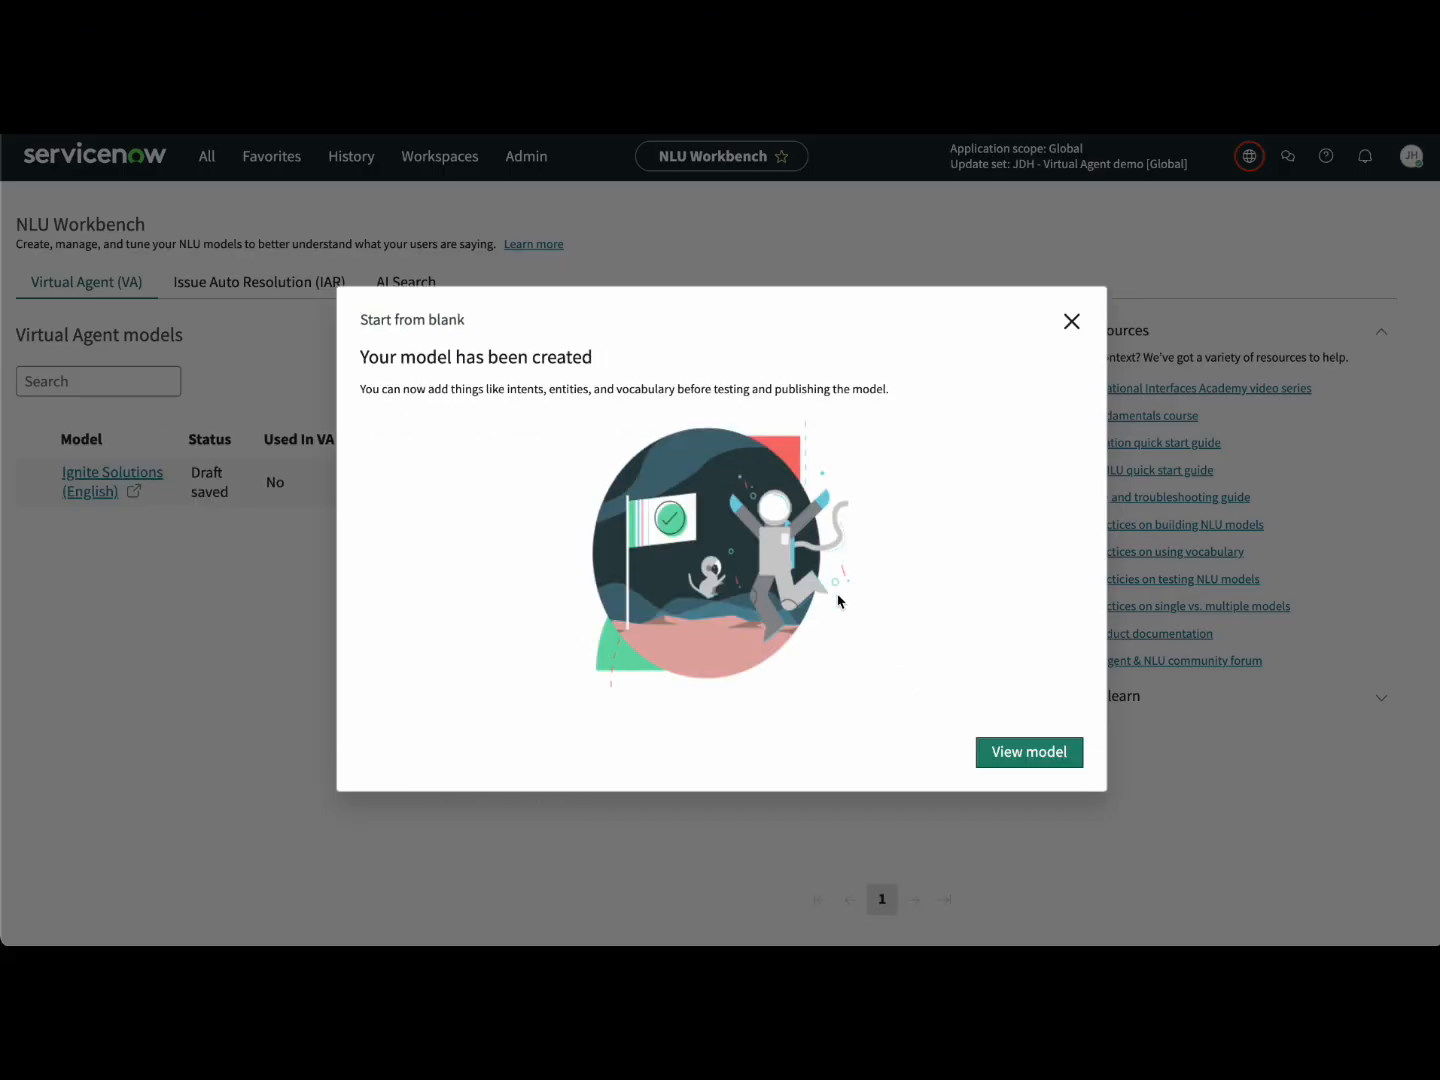
drag(378, 357, 585, 358)
click(742, 446)
click(1035, 755)
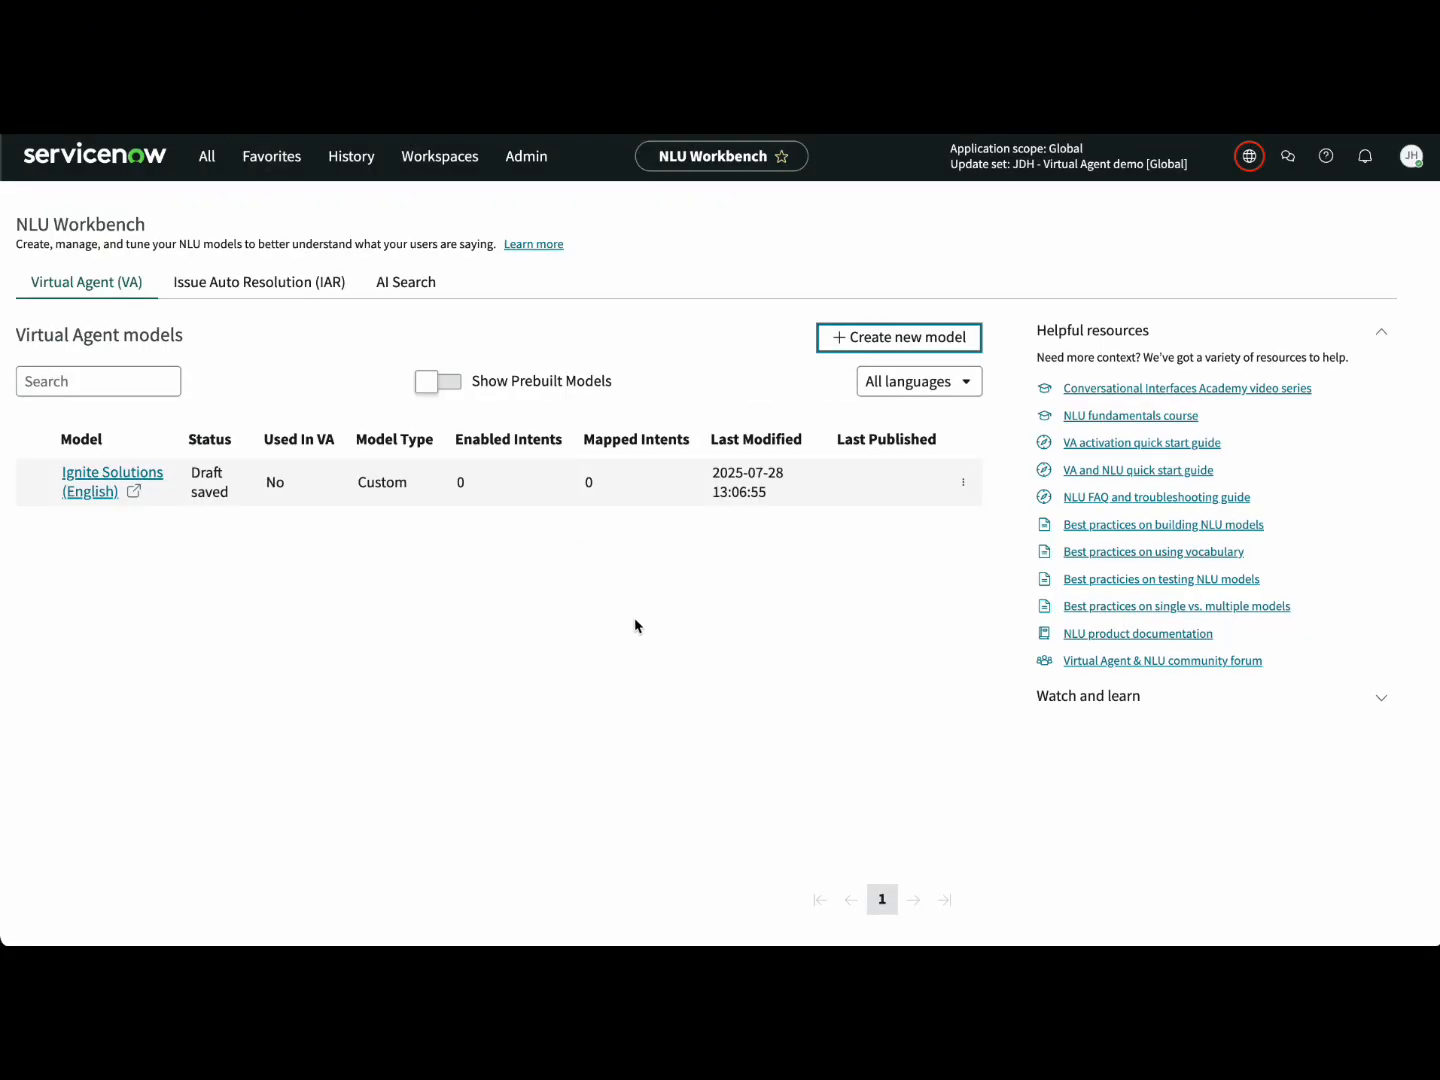
Step: Open the Ignite Solutions model, dismiss the no-content notice, and view its empty intents list
click(139, 478)
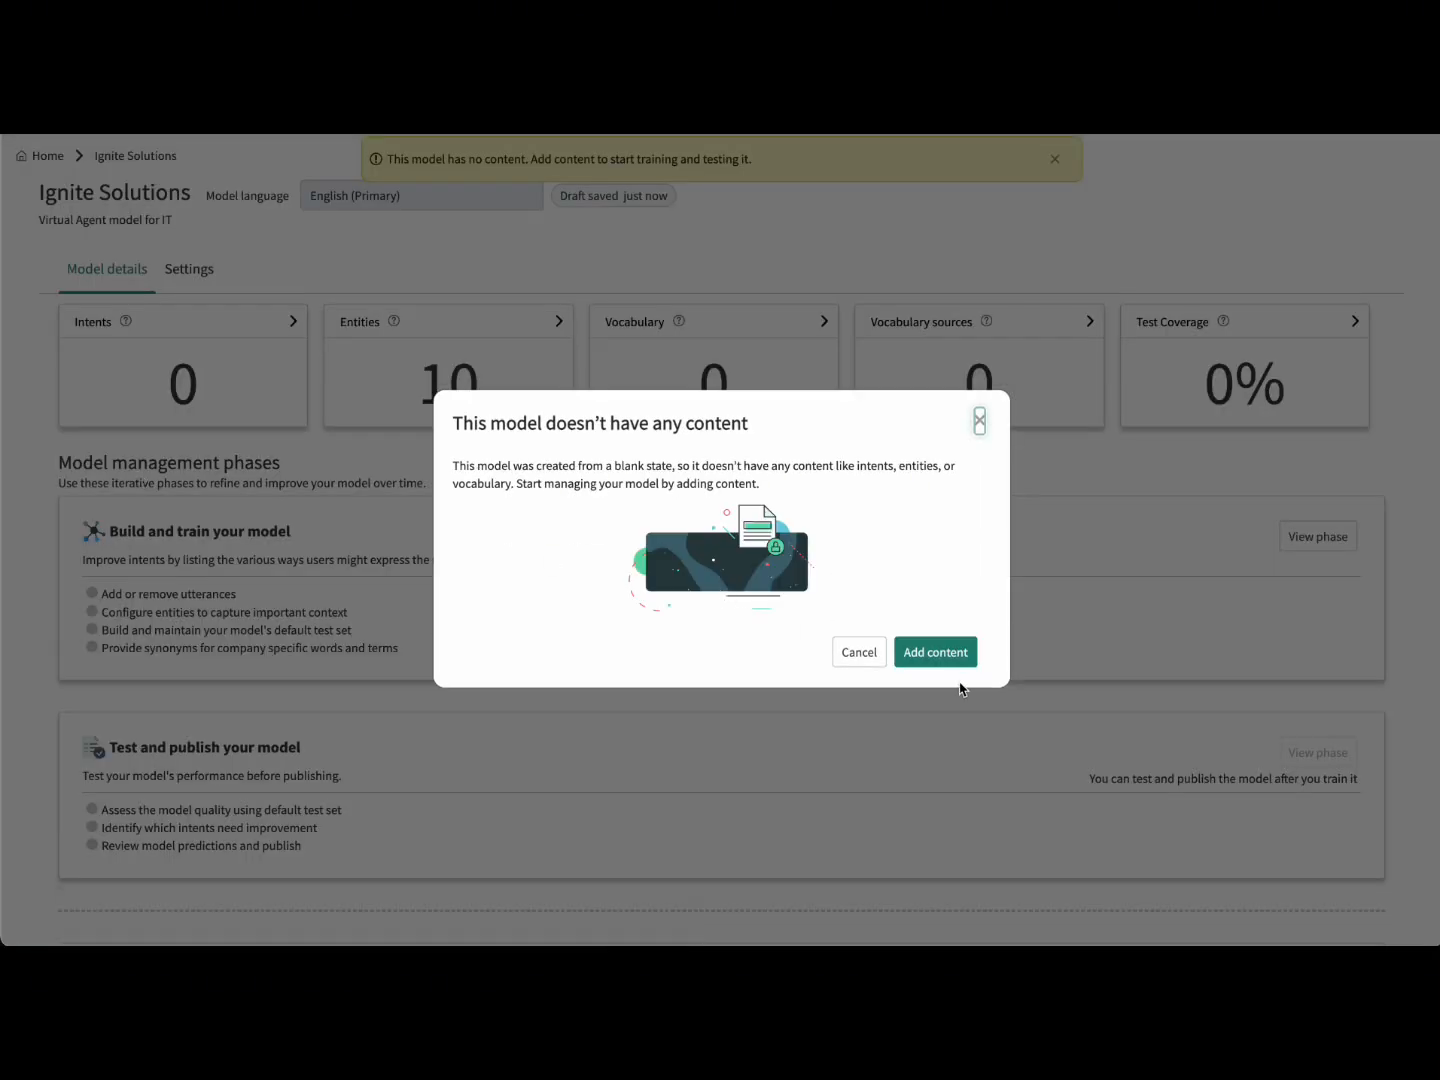
click(978, 420)
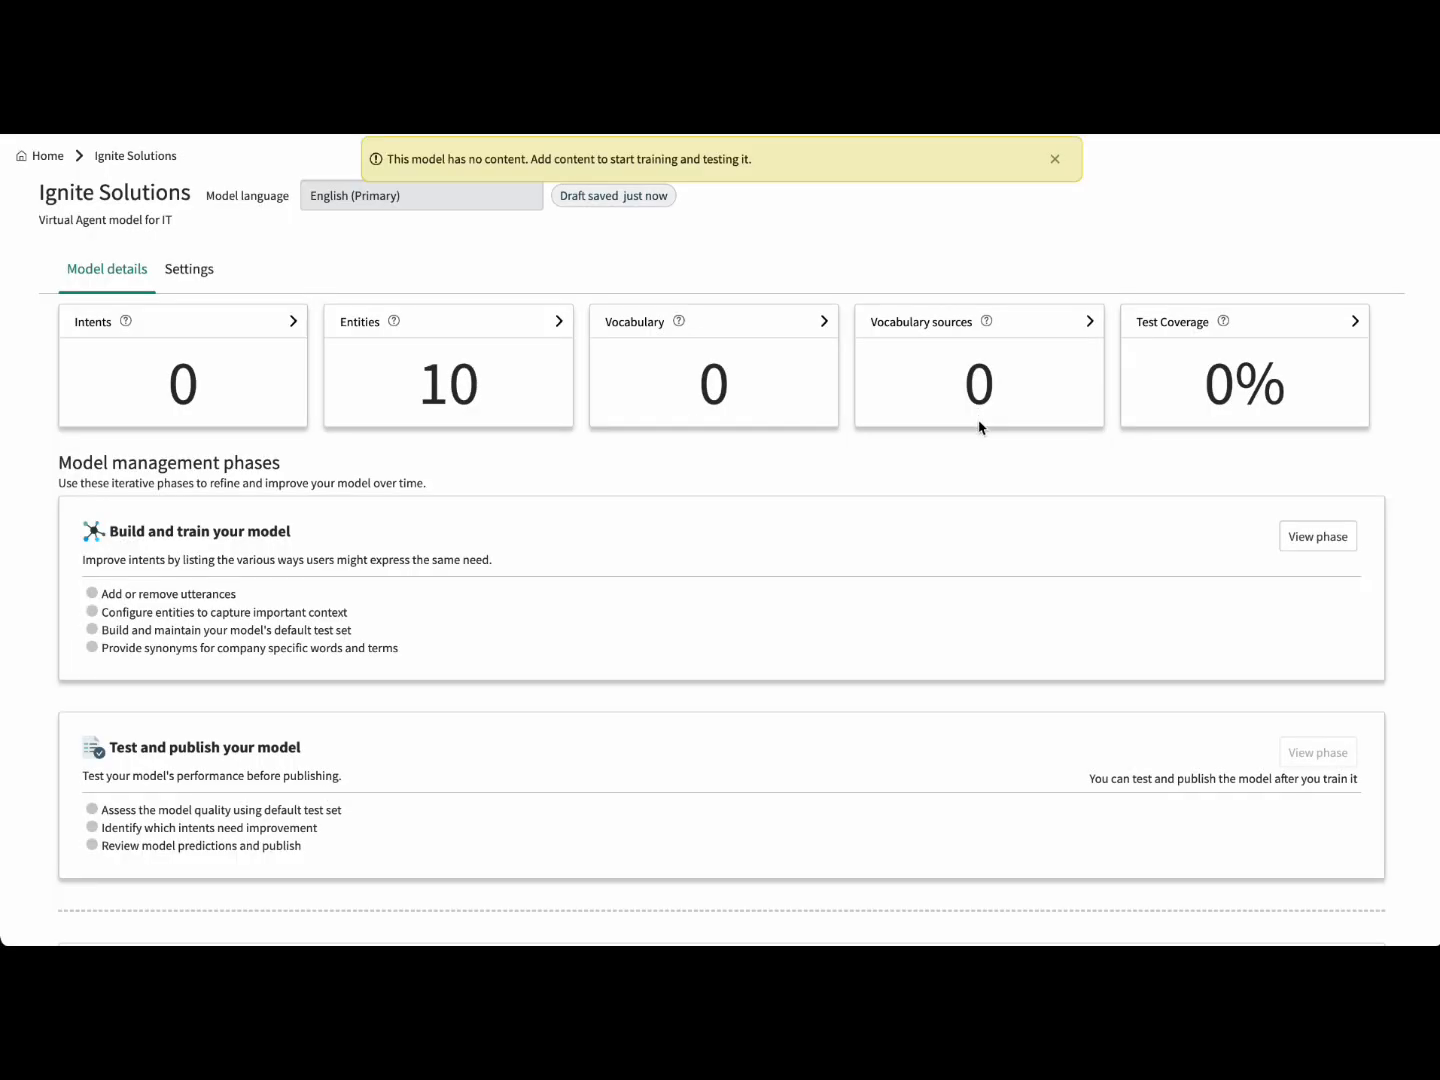
click(212, 321)
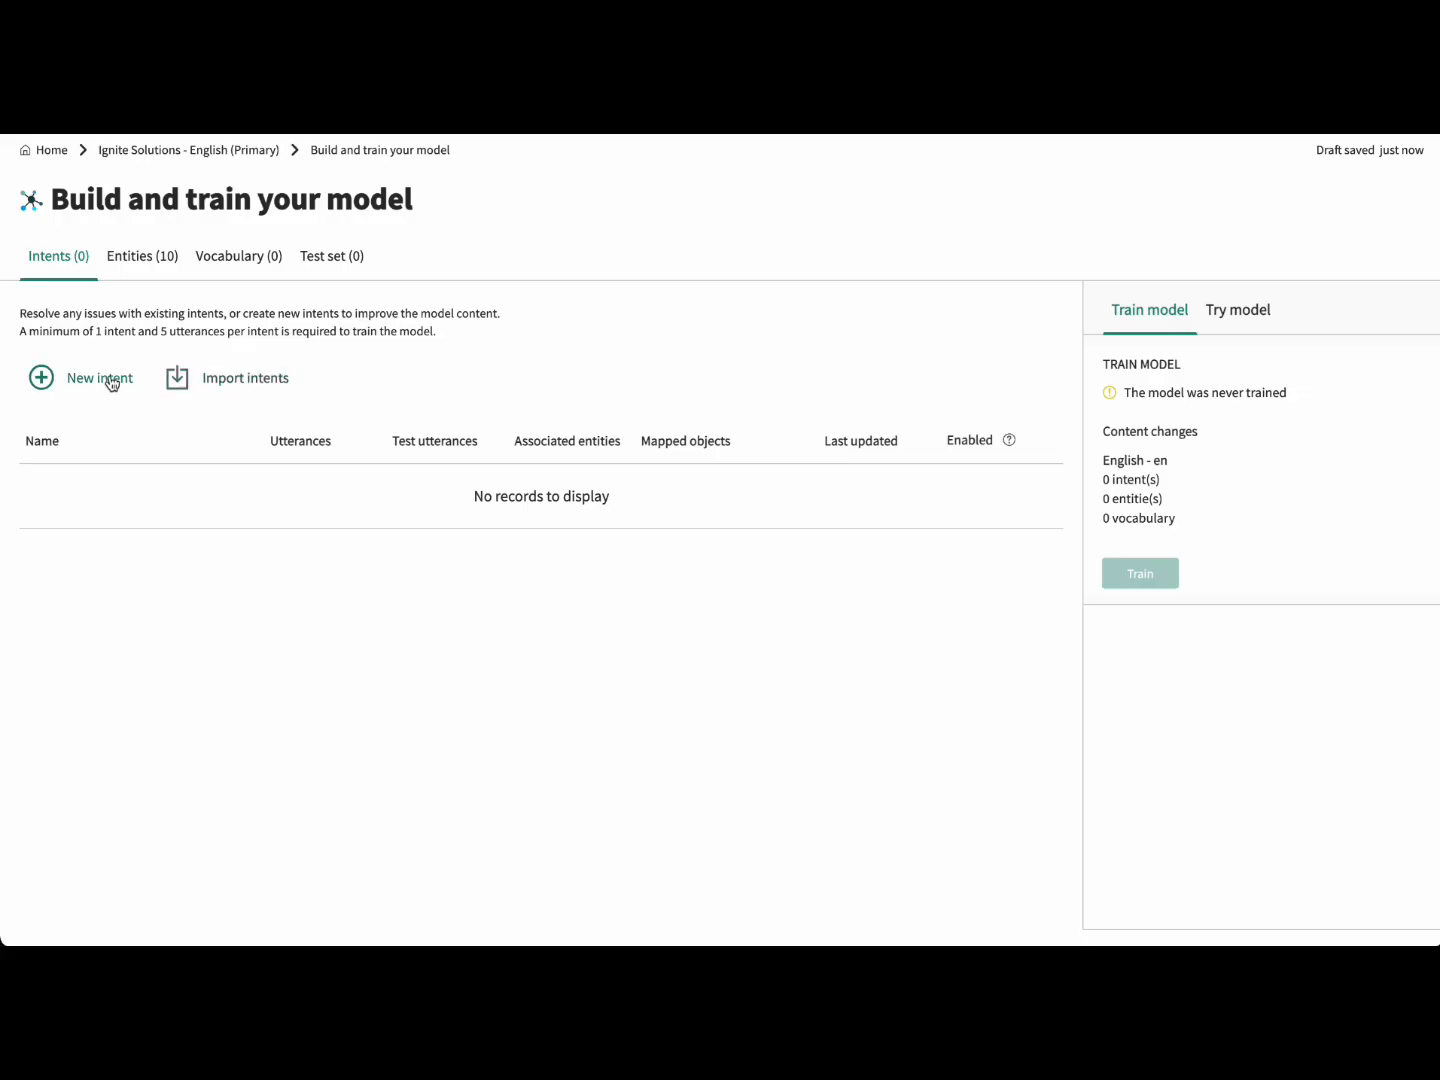
Step: Add a new intent named #PasswordReset with the description 'Reset Your Password'
click(113, 380)
click(555, 292)
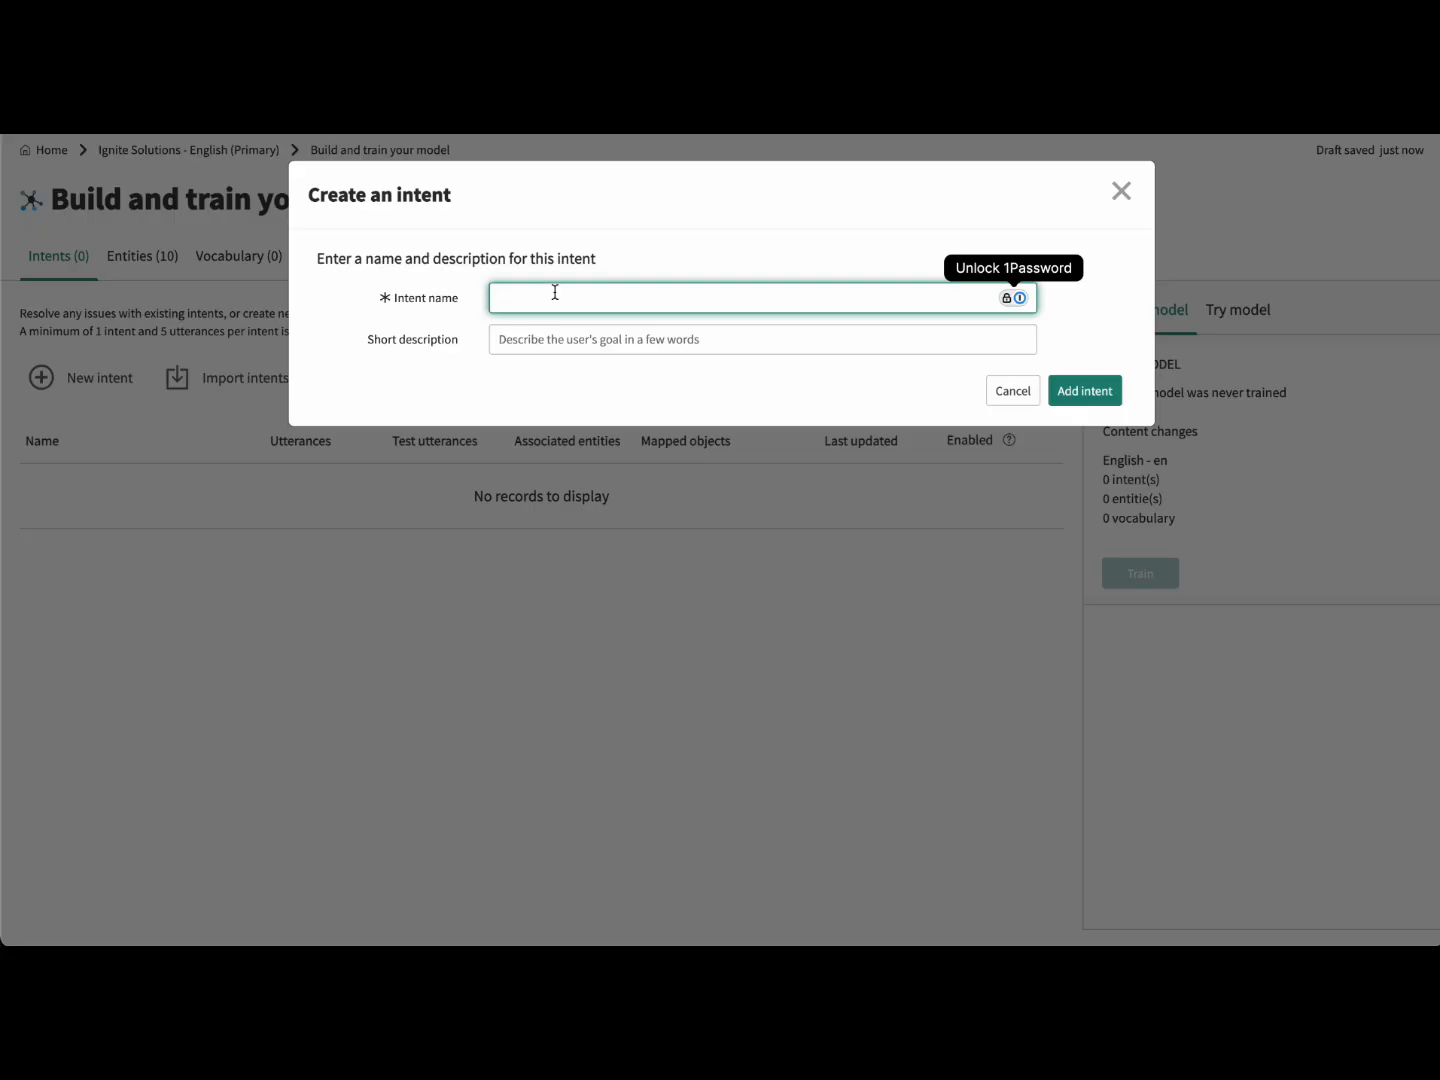
text(#)
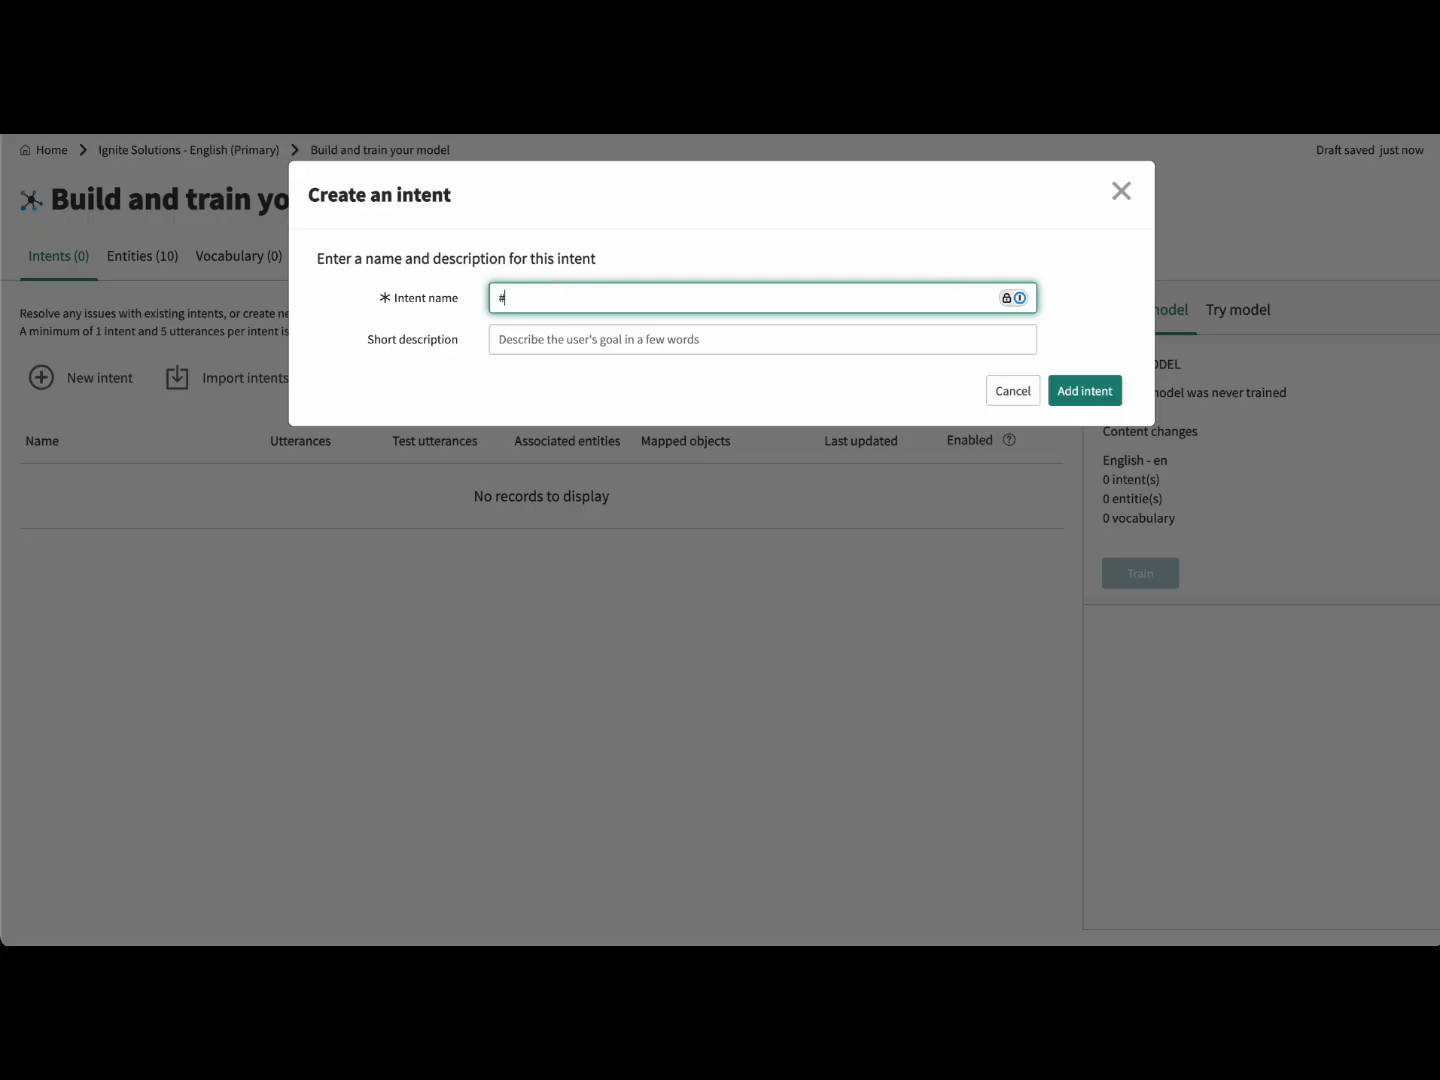
text(PasswordReset)
click(595, 340)
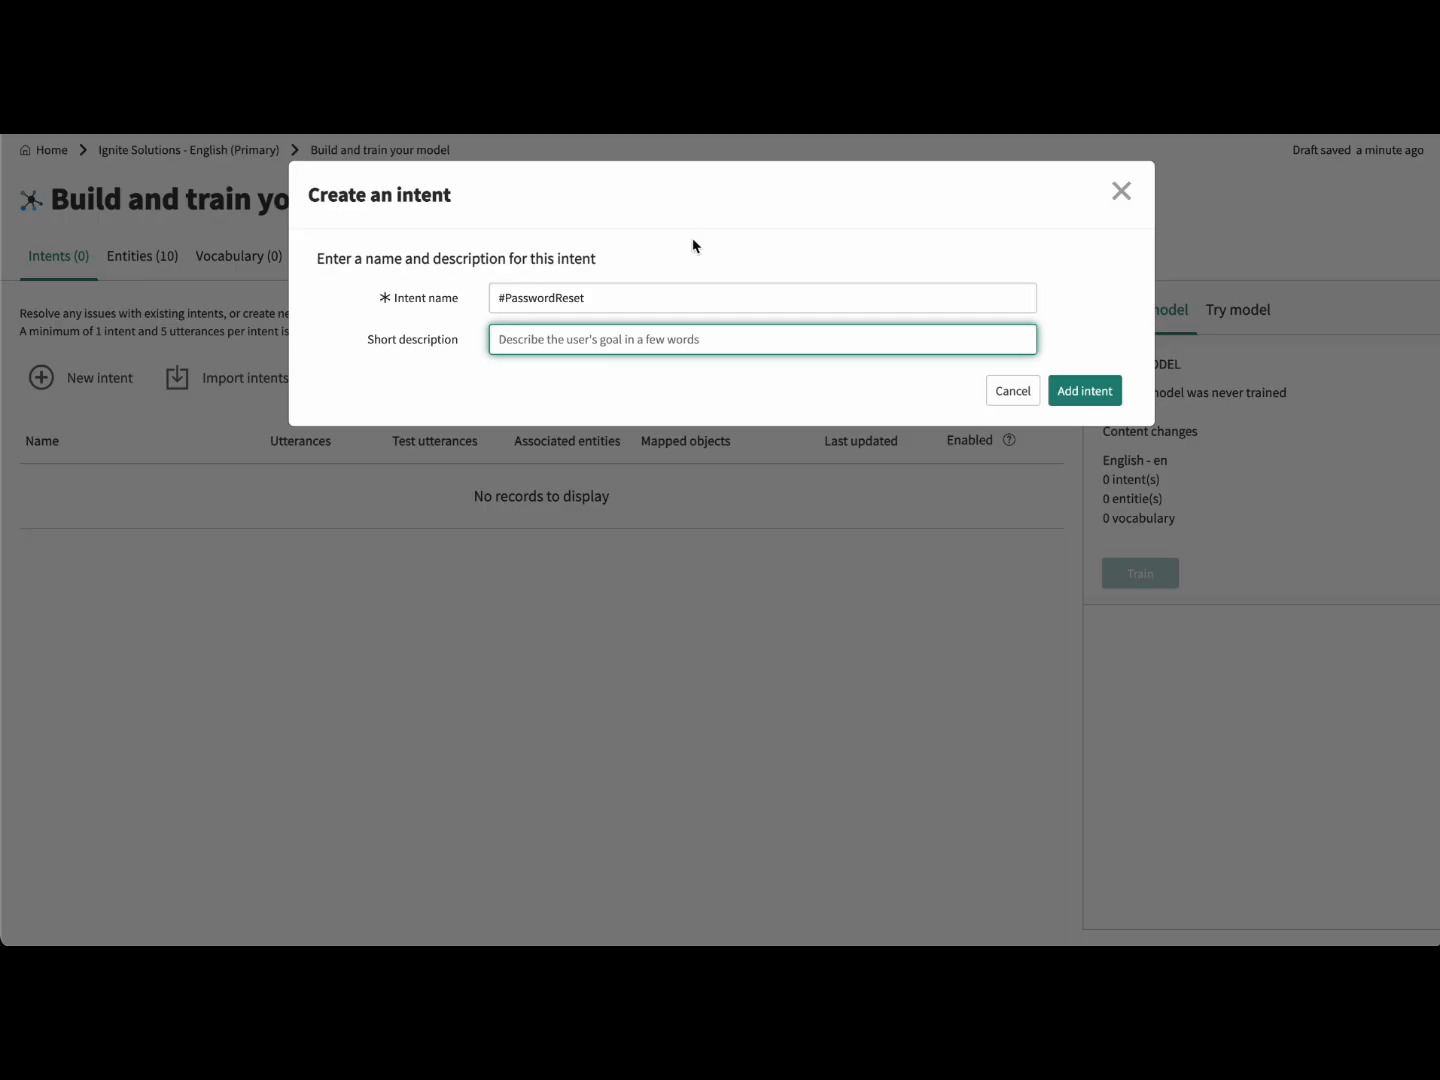
text(Reset Your Password)
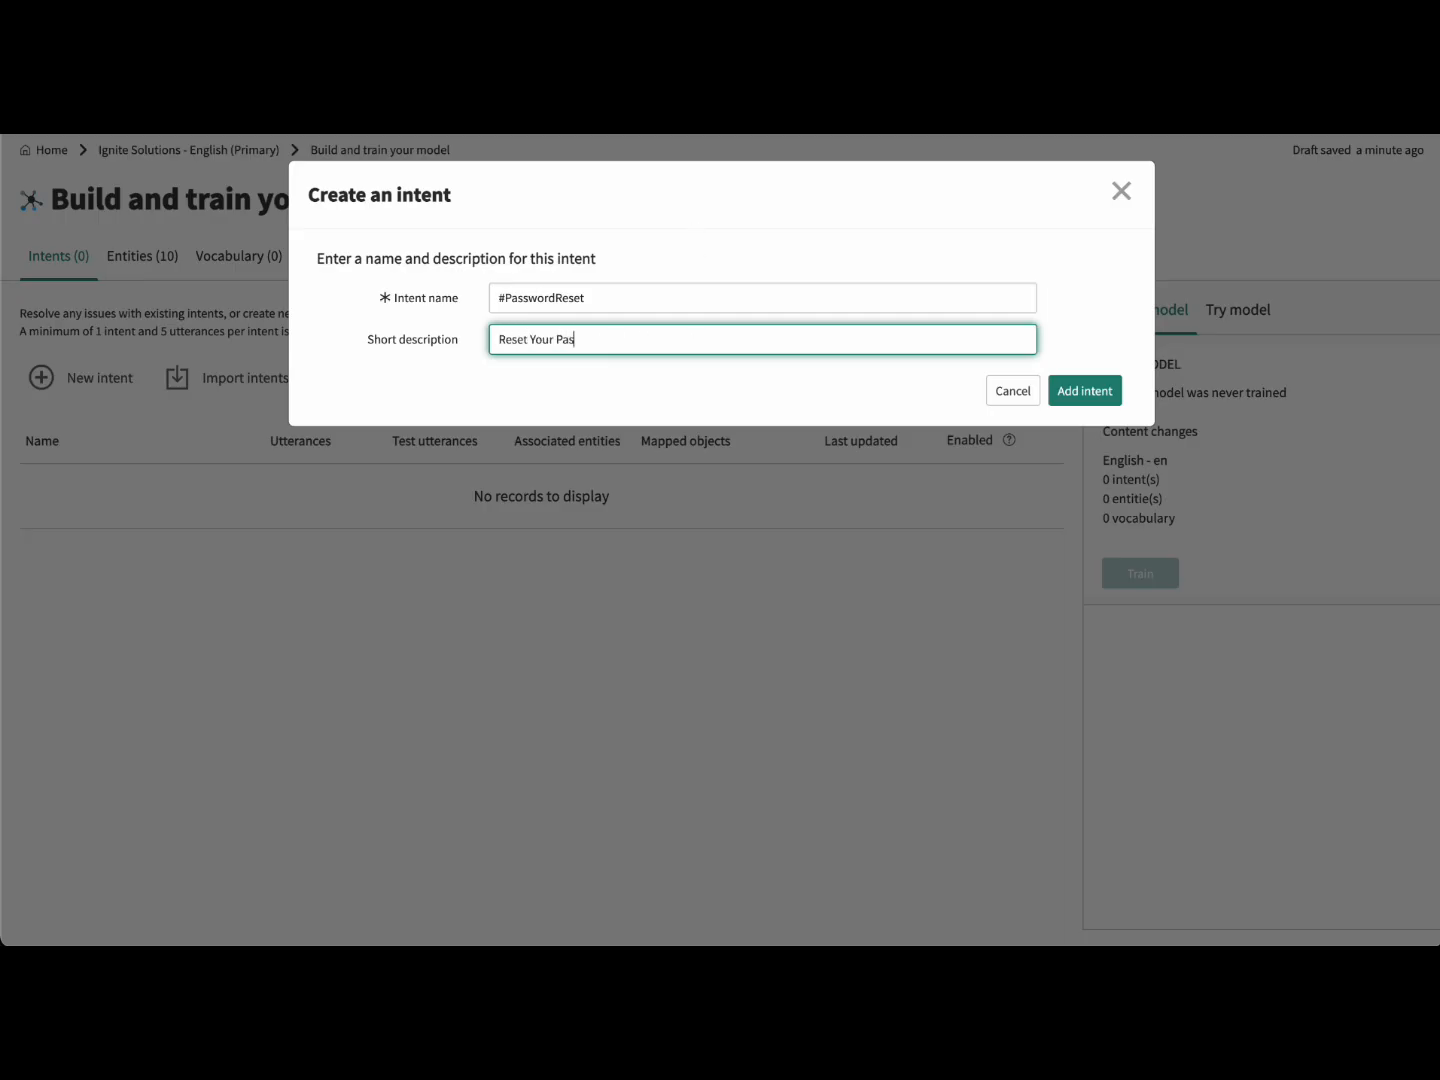
click(1104, 395)
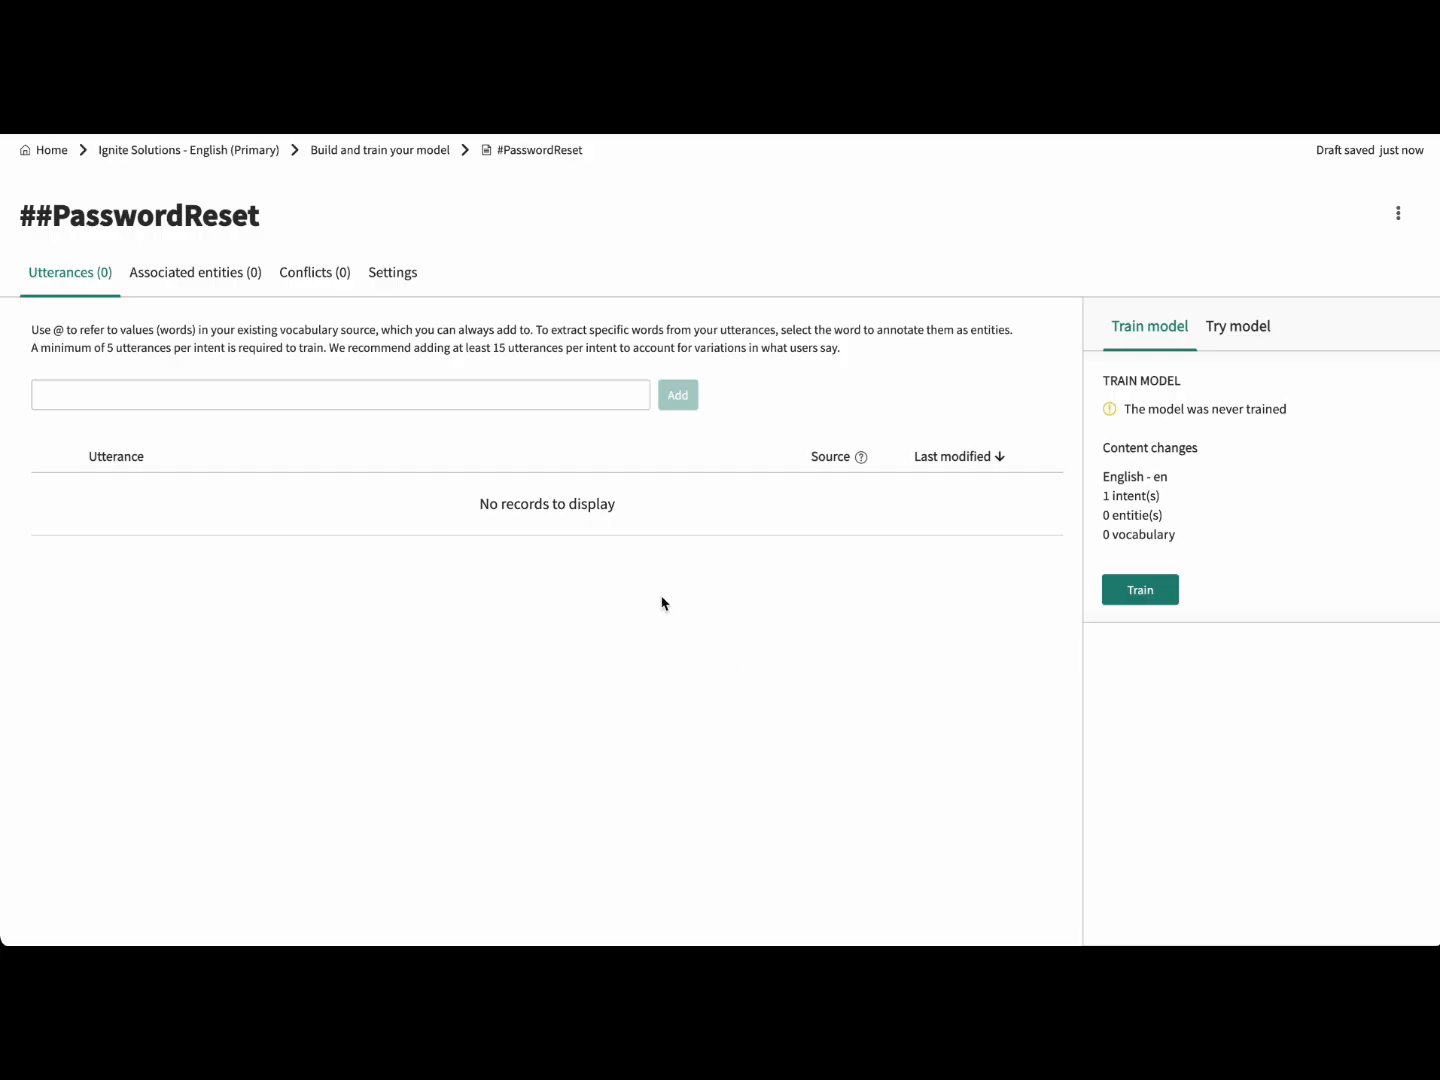
Step: Add 'How do I reset my password?' as the first training utterance
click(619, 400)
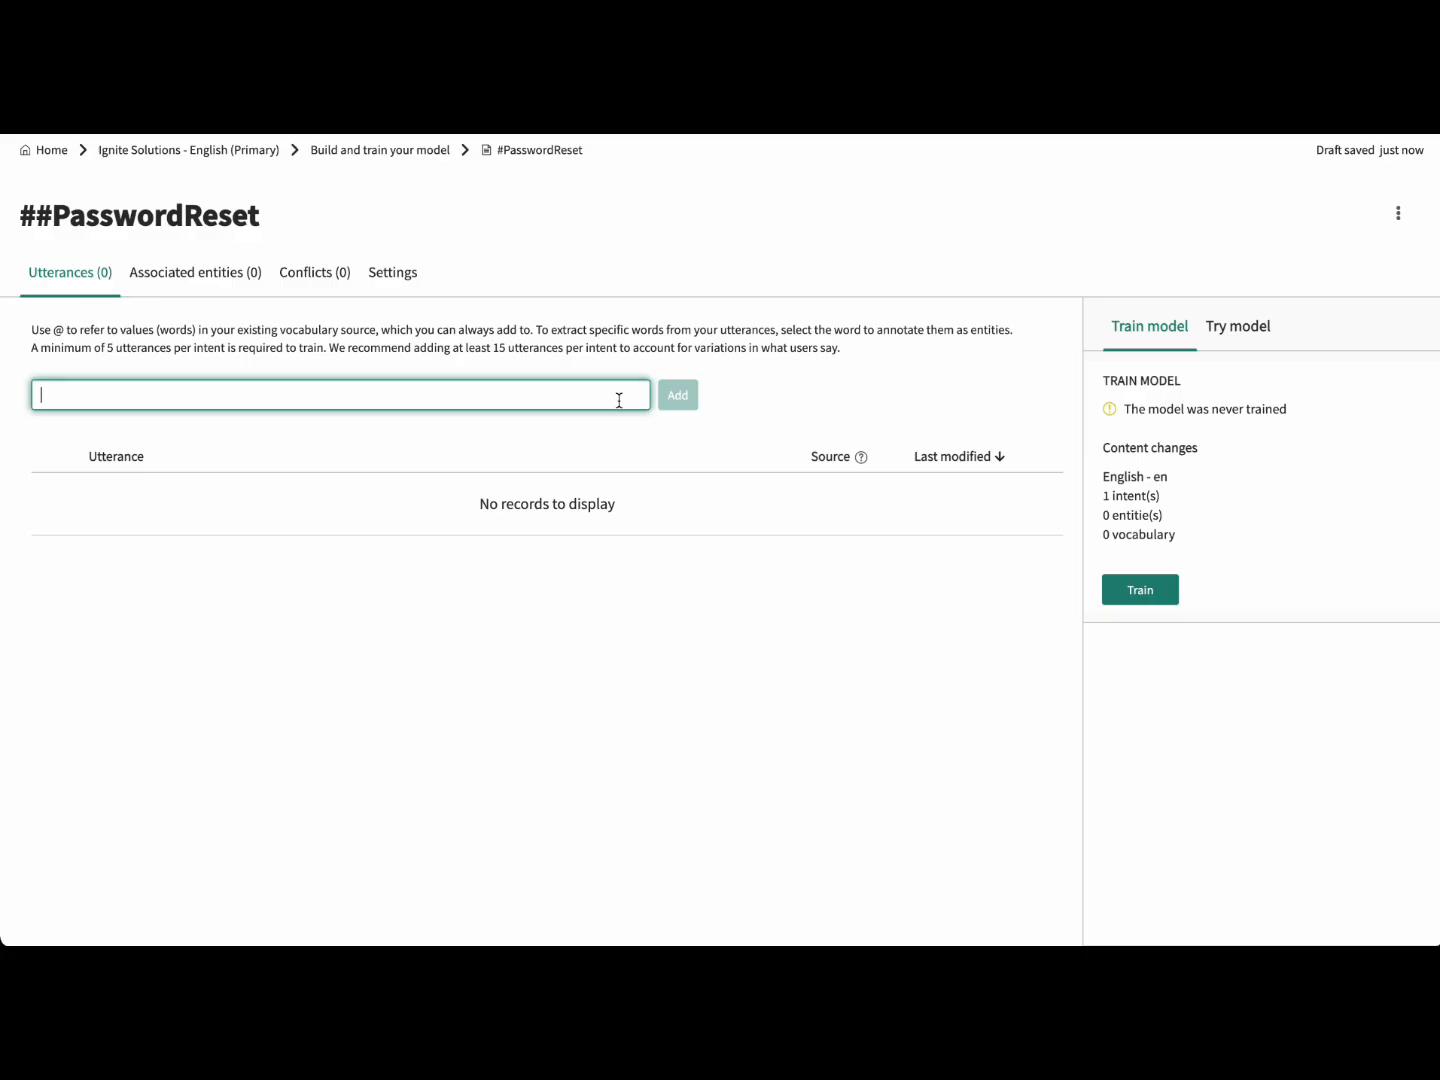
text(How do I res)
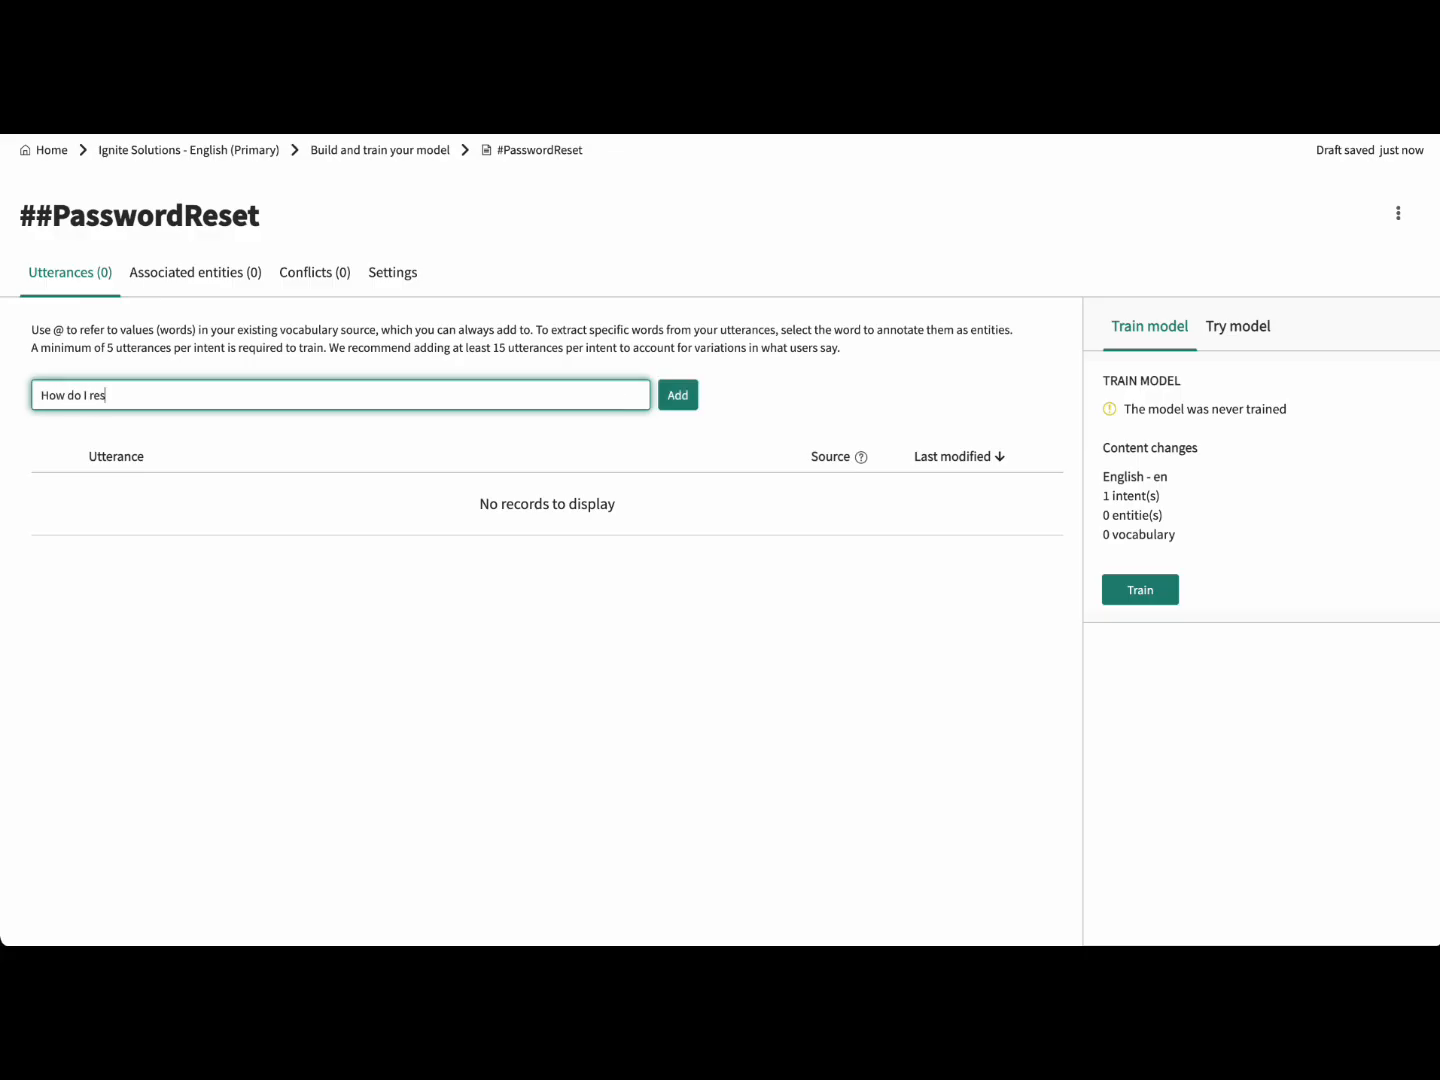
text(et my password?)
key(ctrl+a)
key(BackSpace)
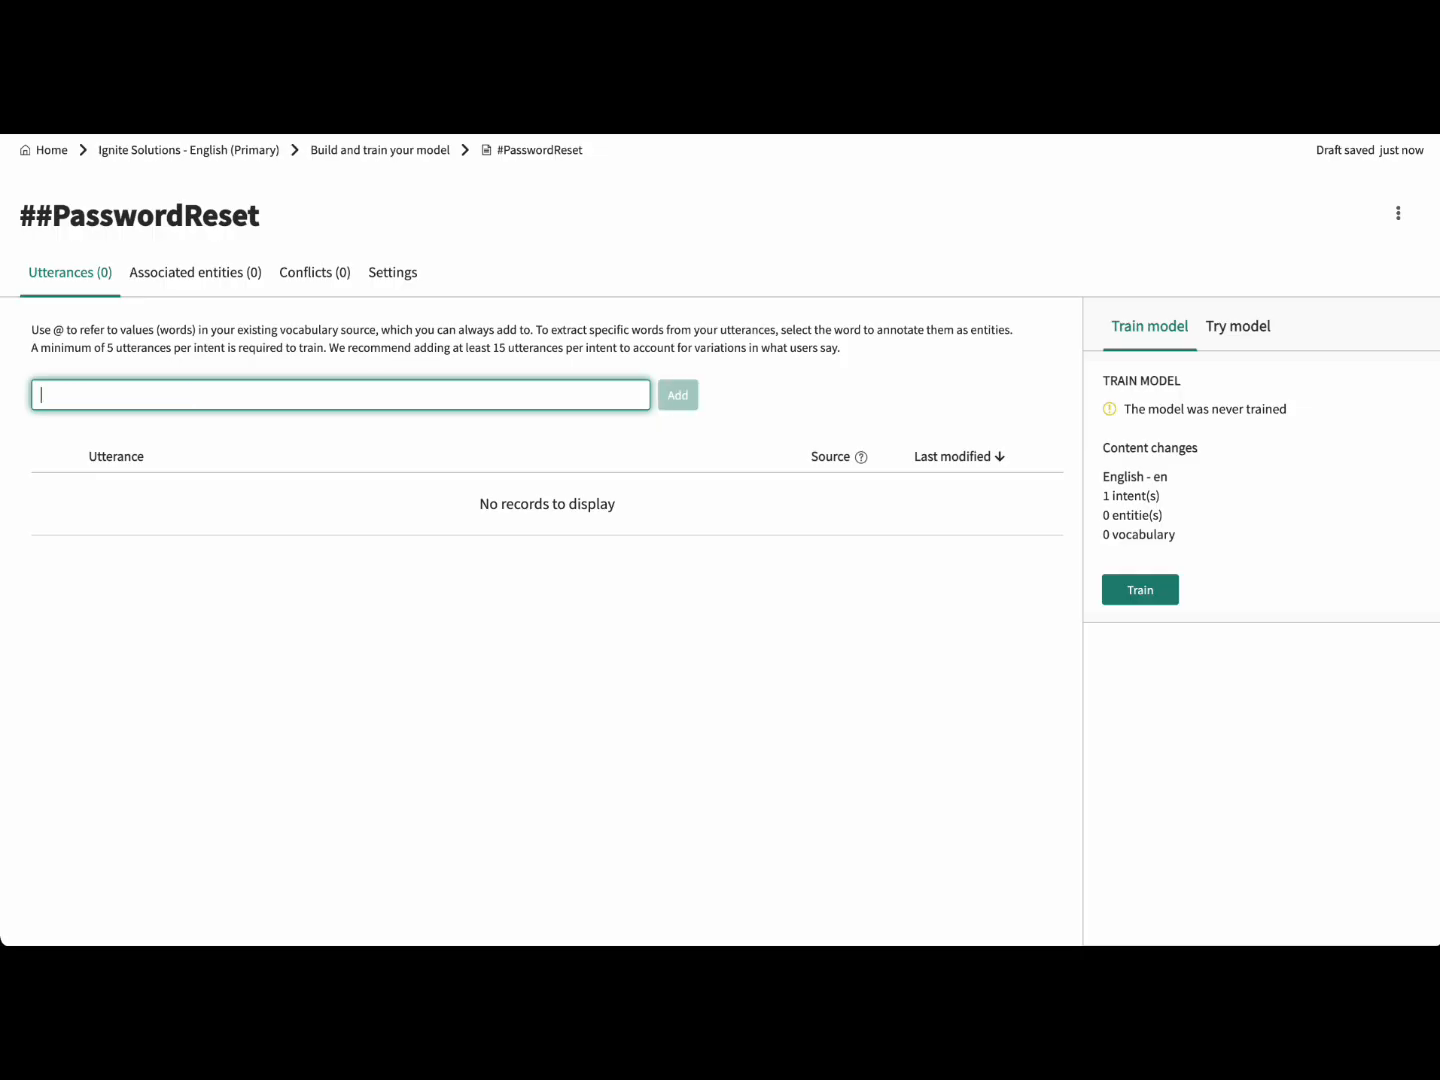
click(749, 688)
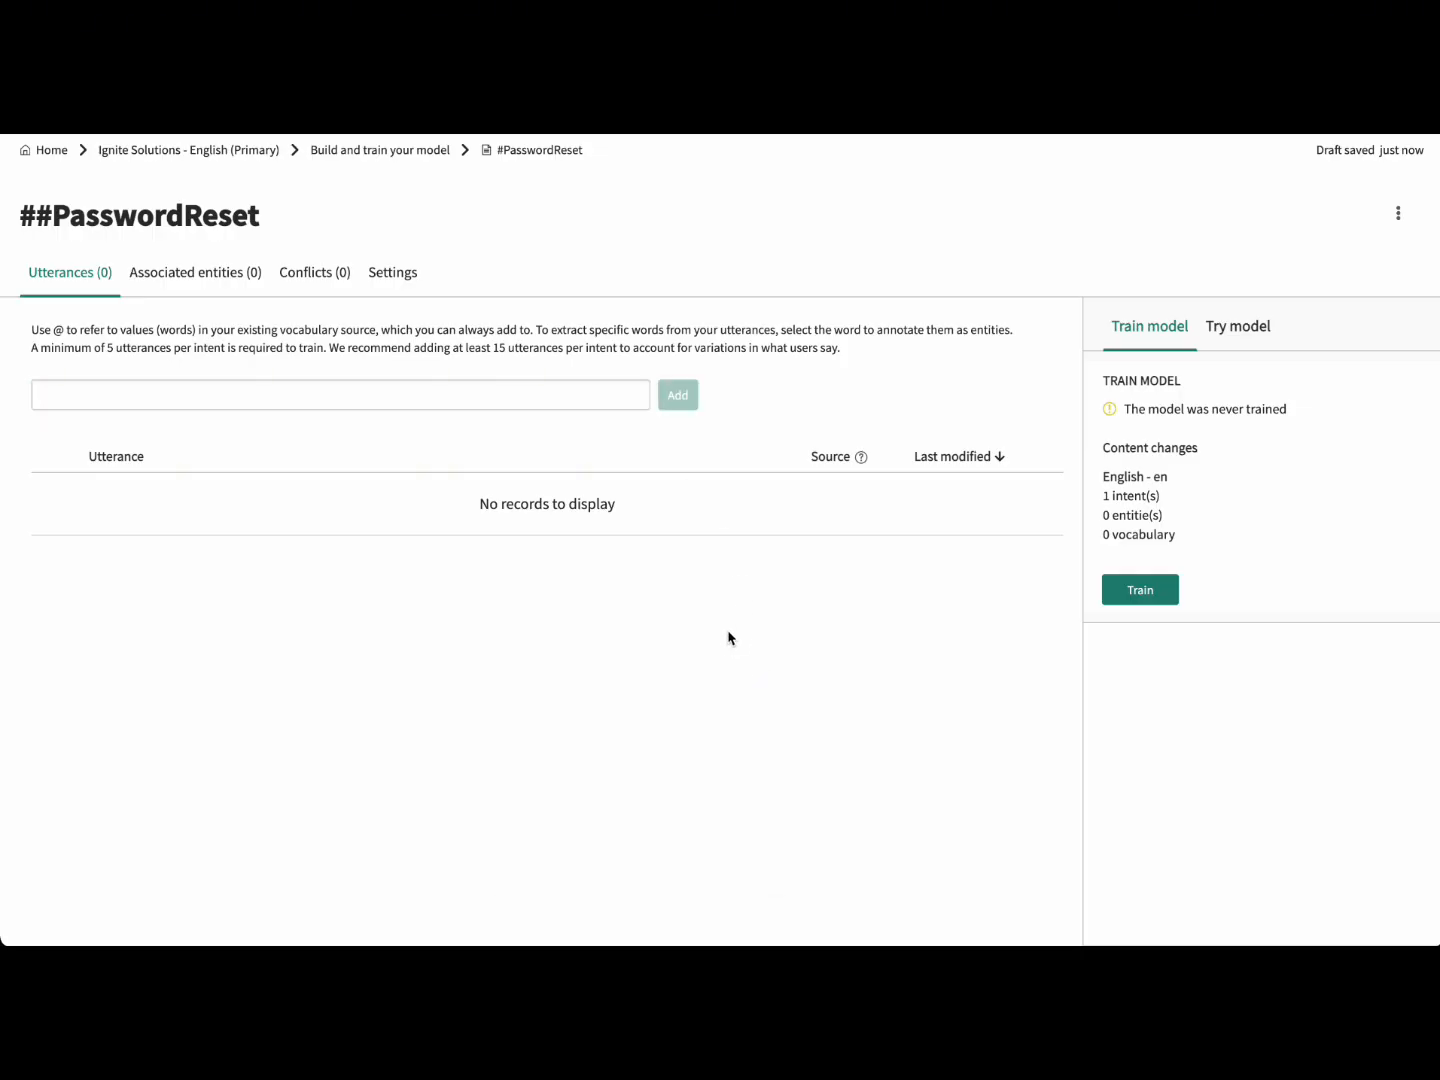
click(553, 398)
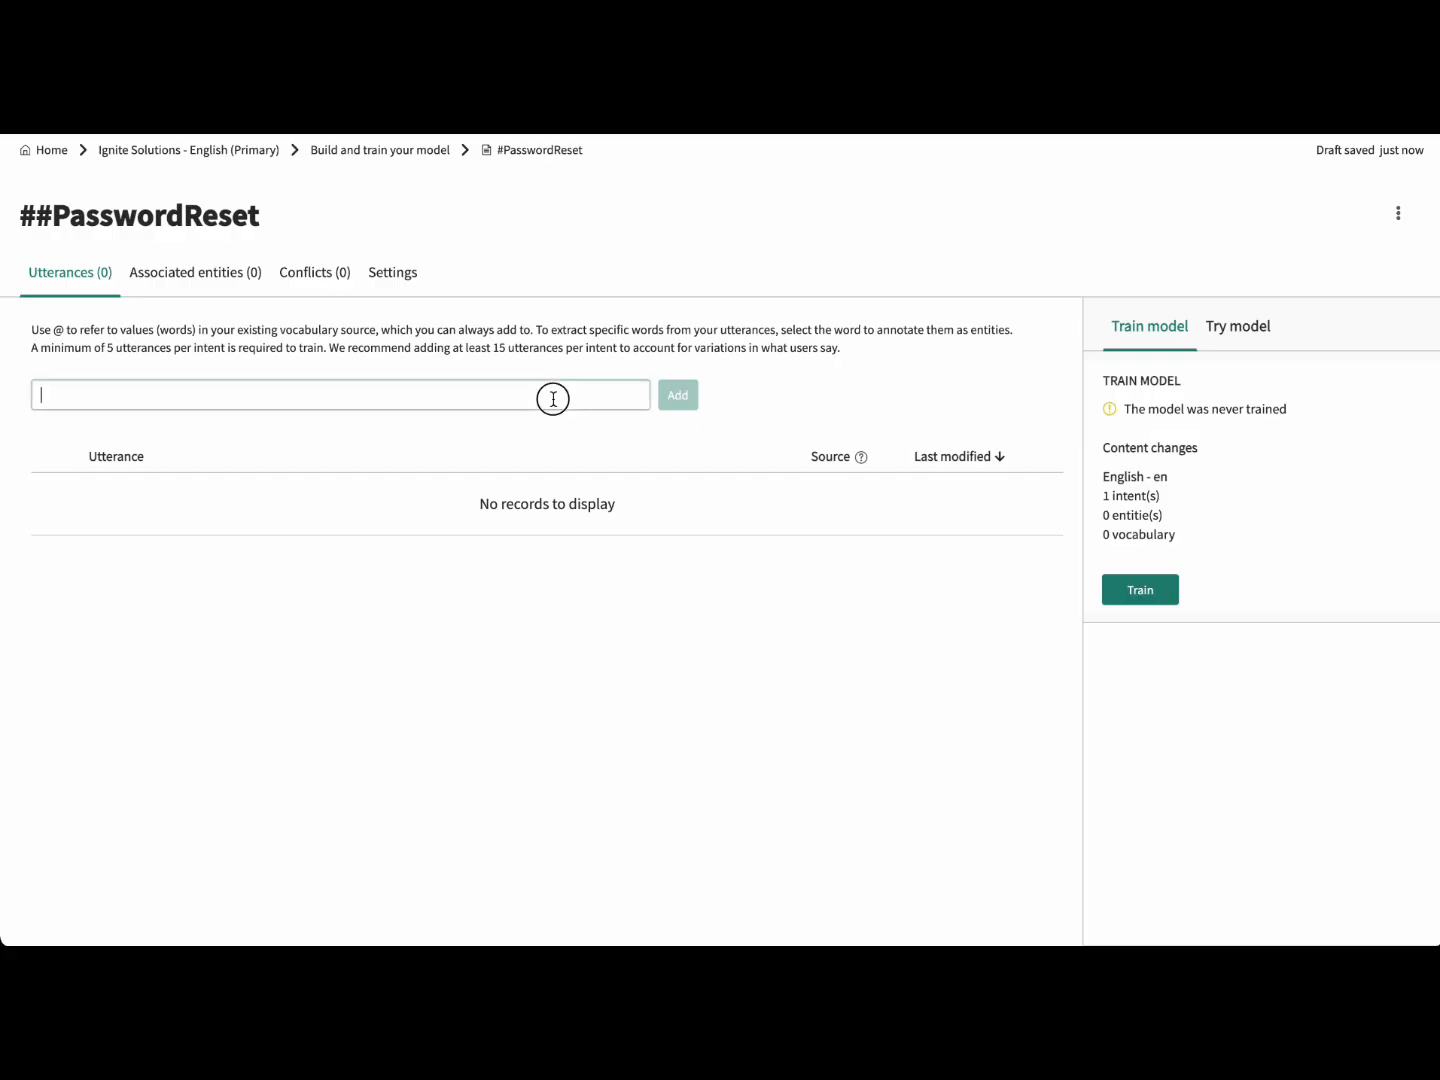
text(How)
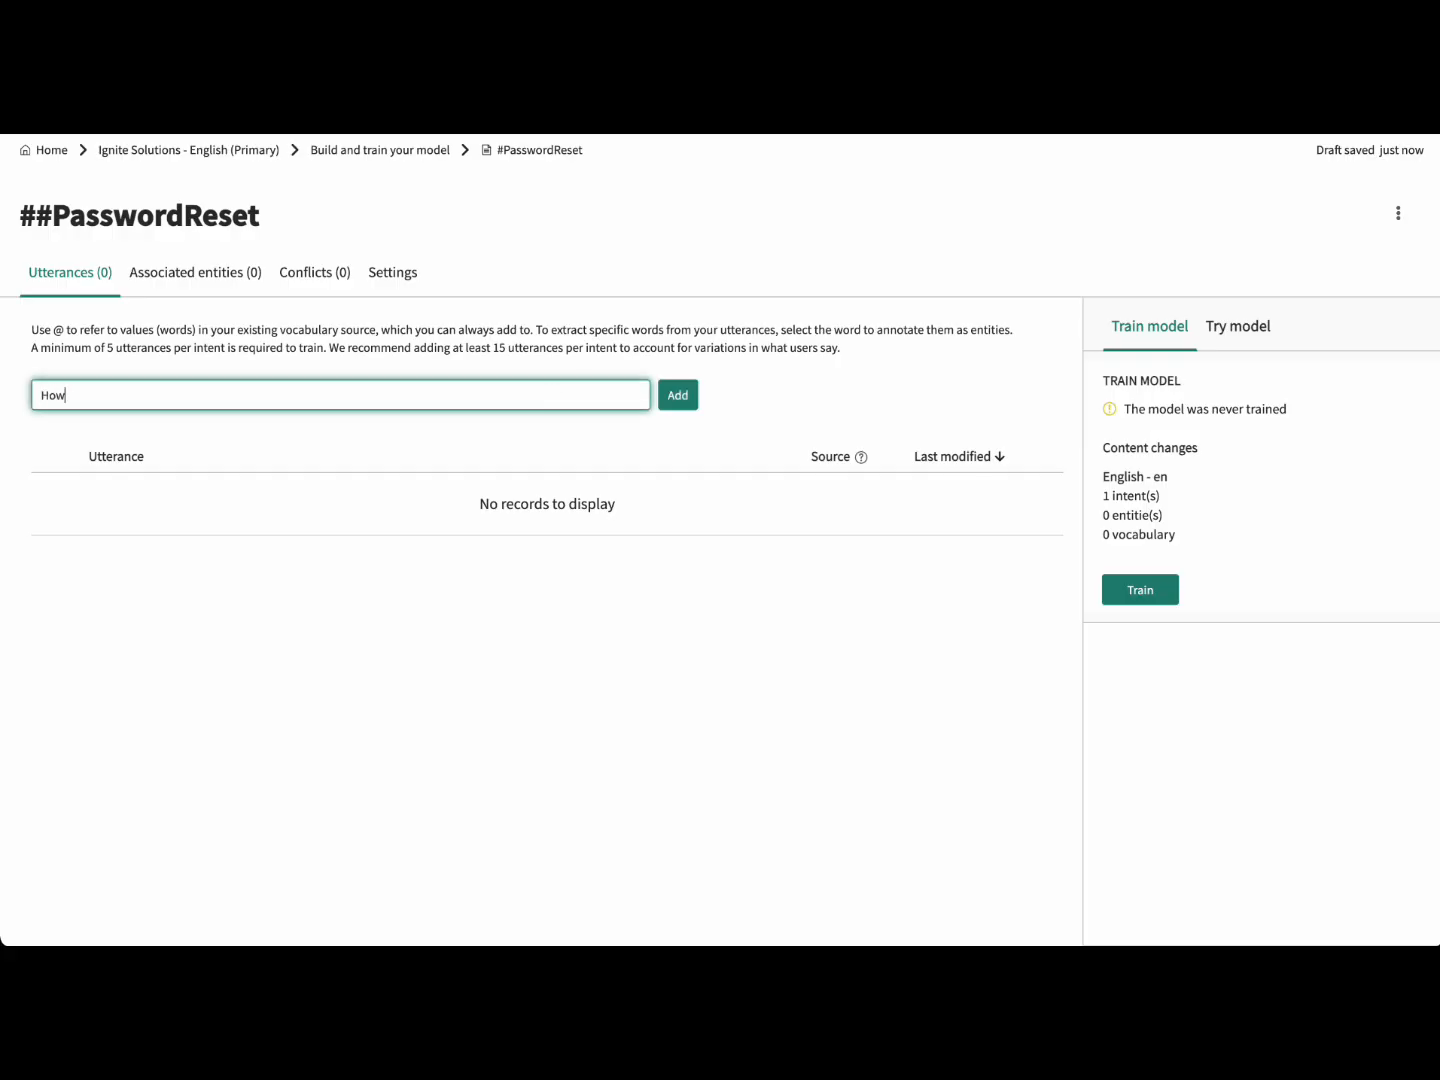
text( do I reset my password?)
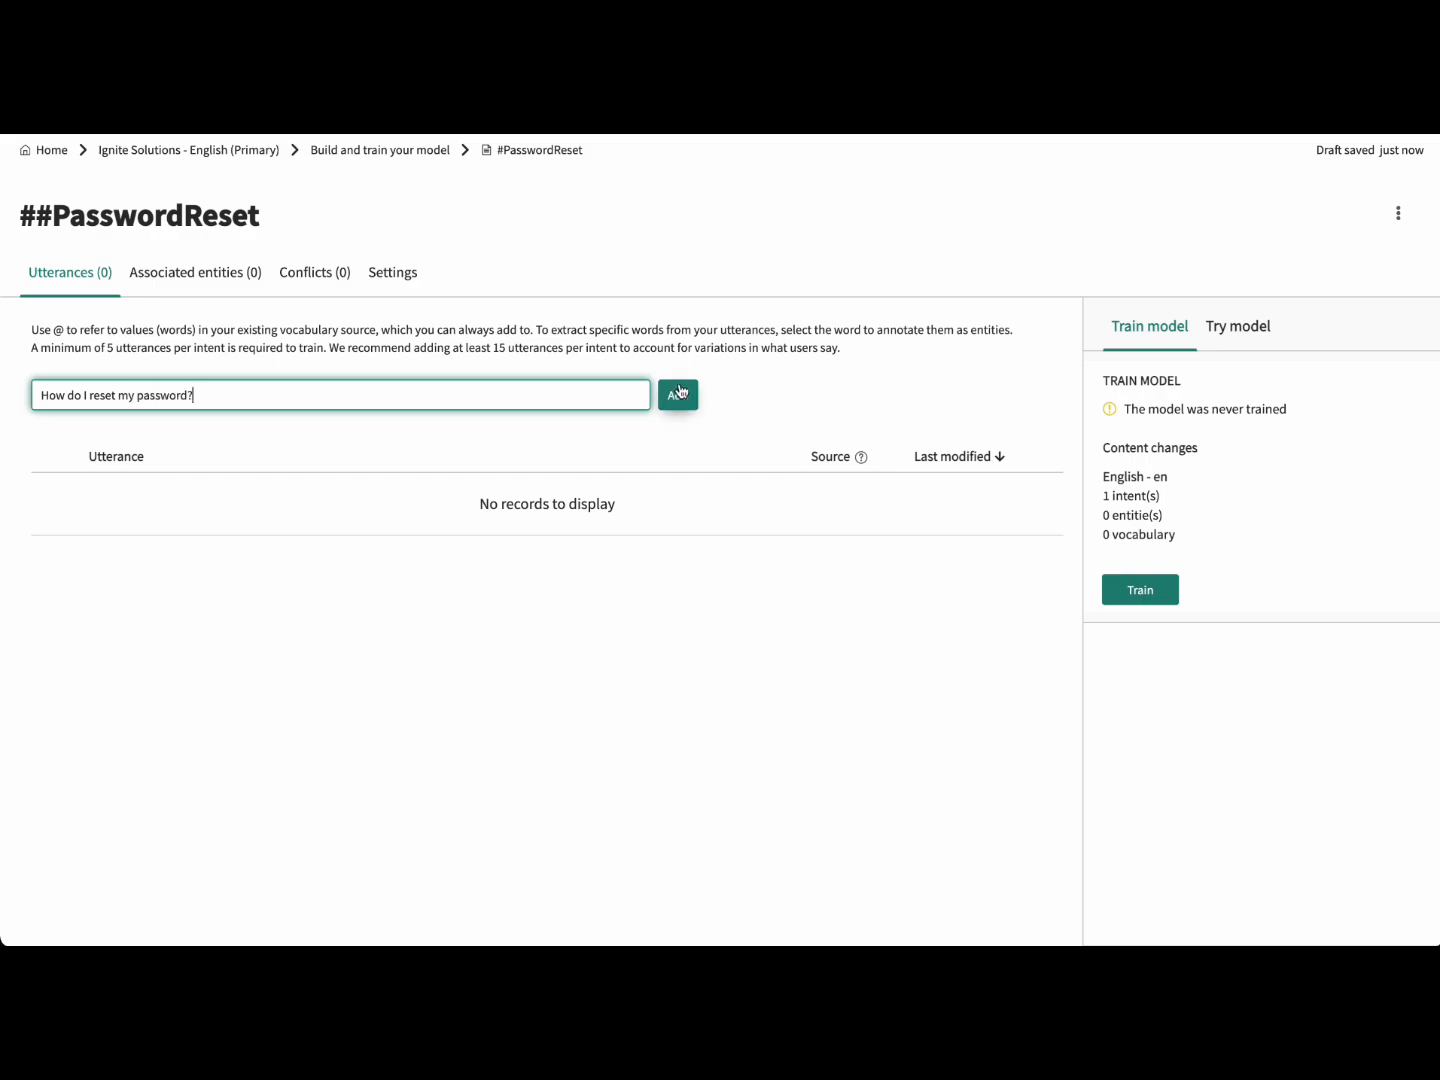
click(677, 395)
Step: Add utterances 'I forgot my password', 'I can't get into my account' and 'I'm locked out of my account.'
click(551, 392)
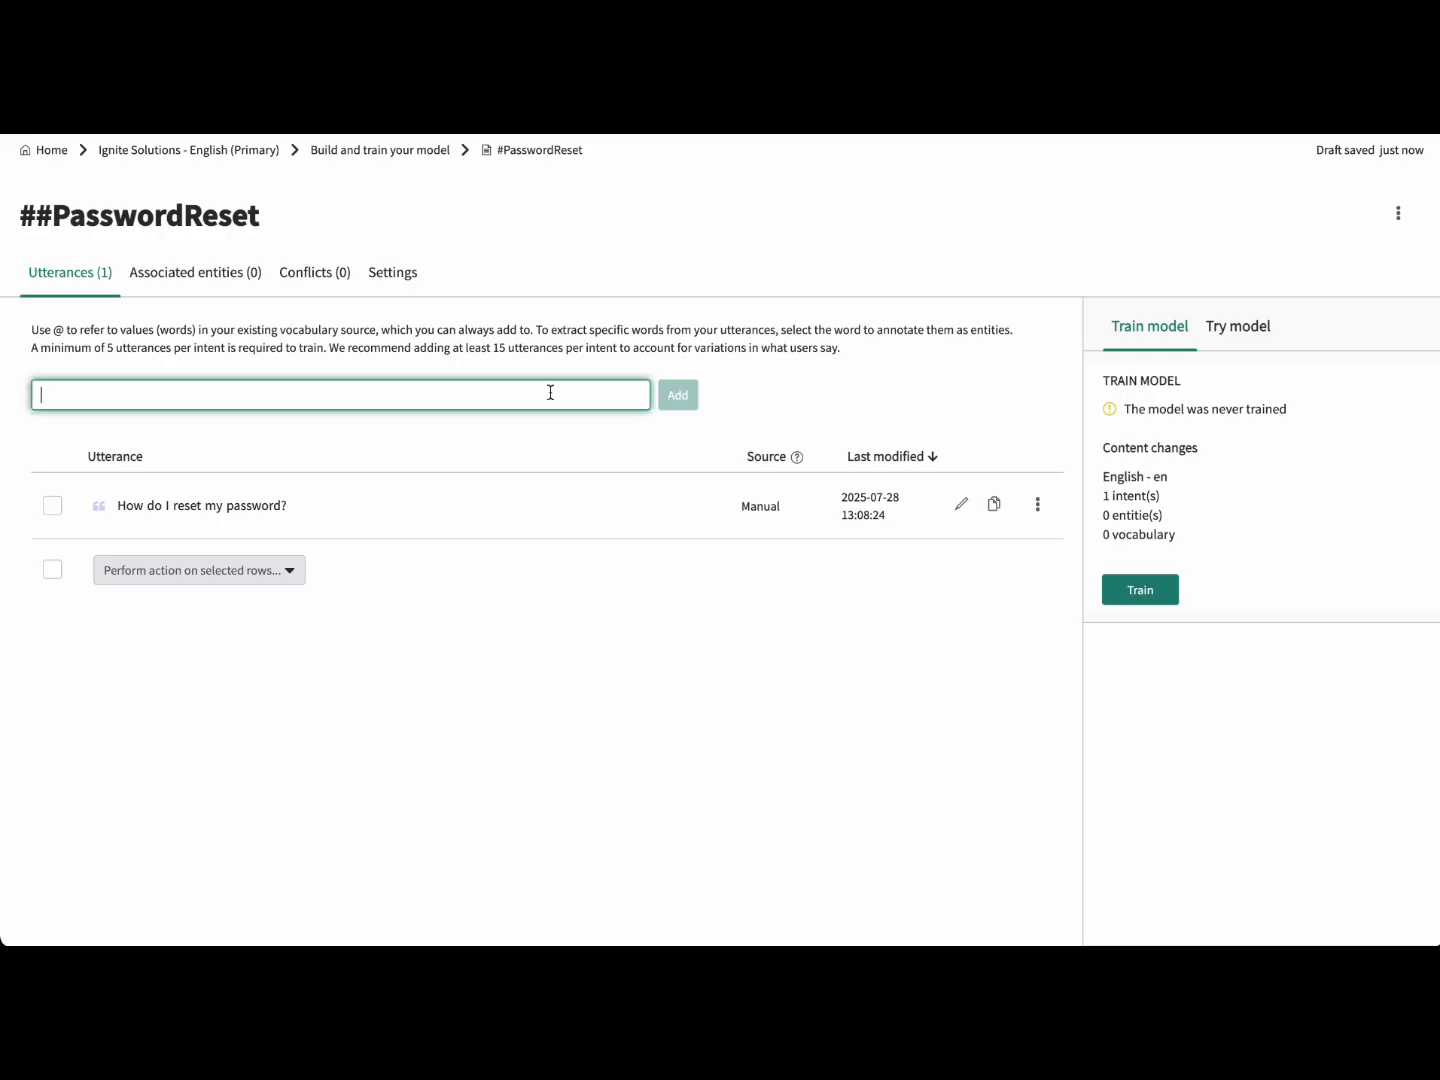
text(I forgot my password.)
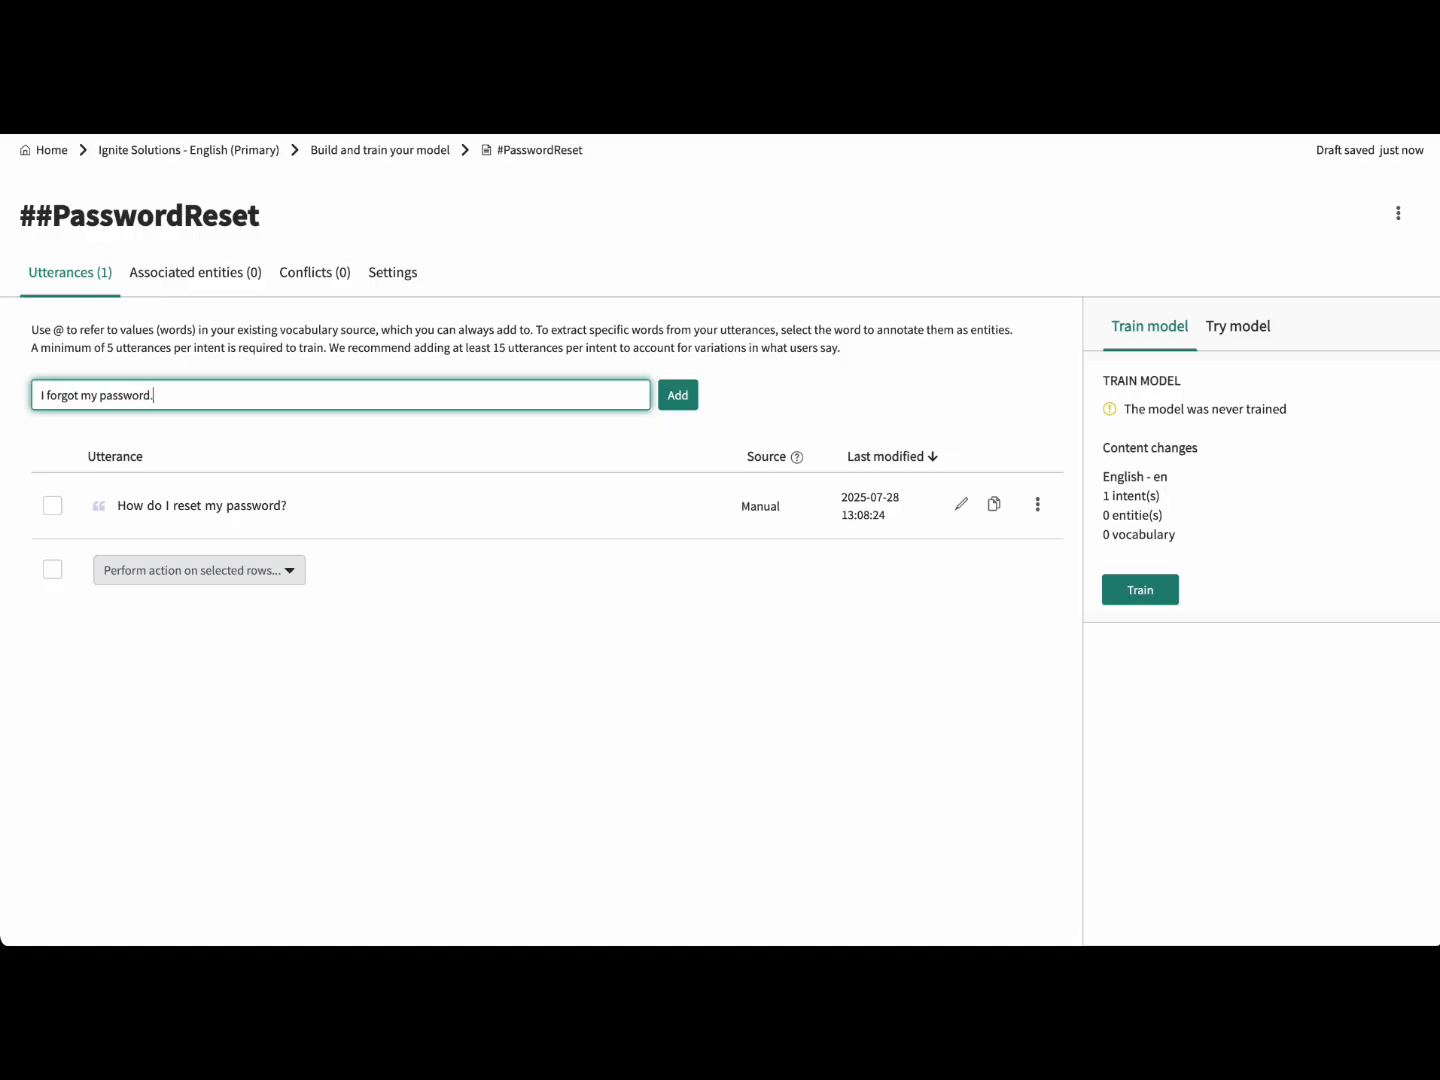
key(Return)
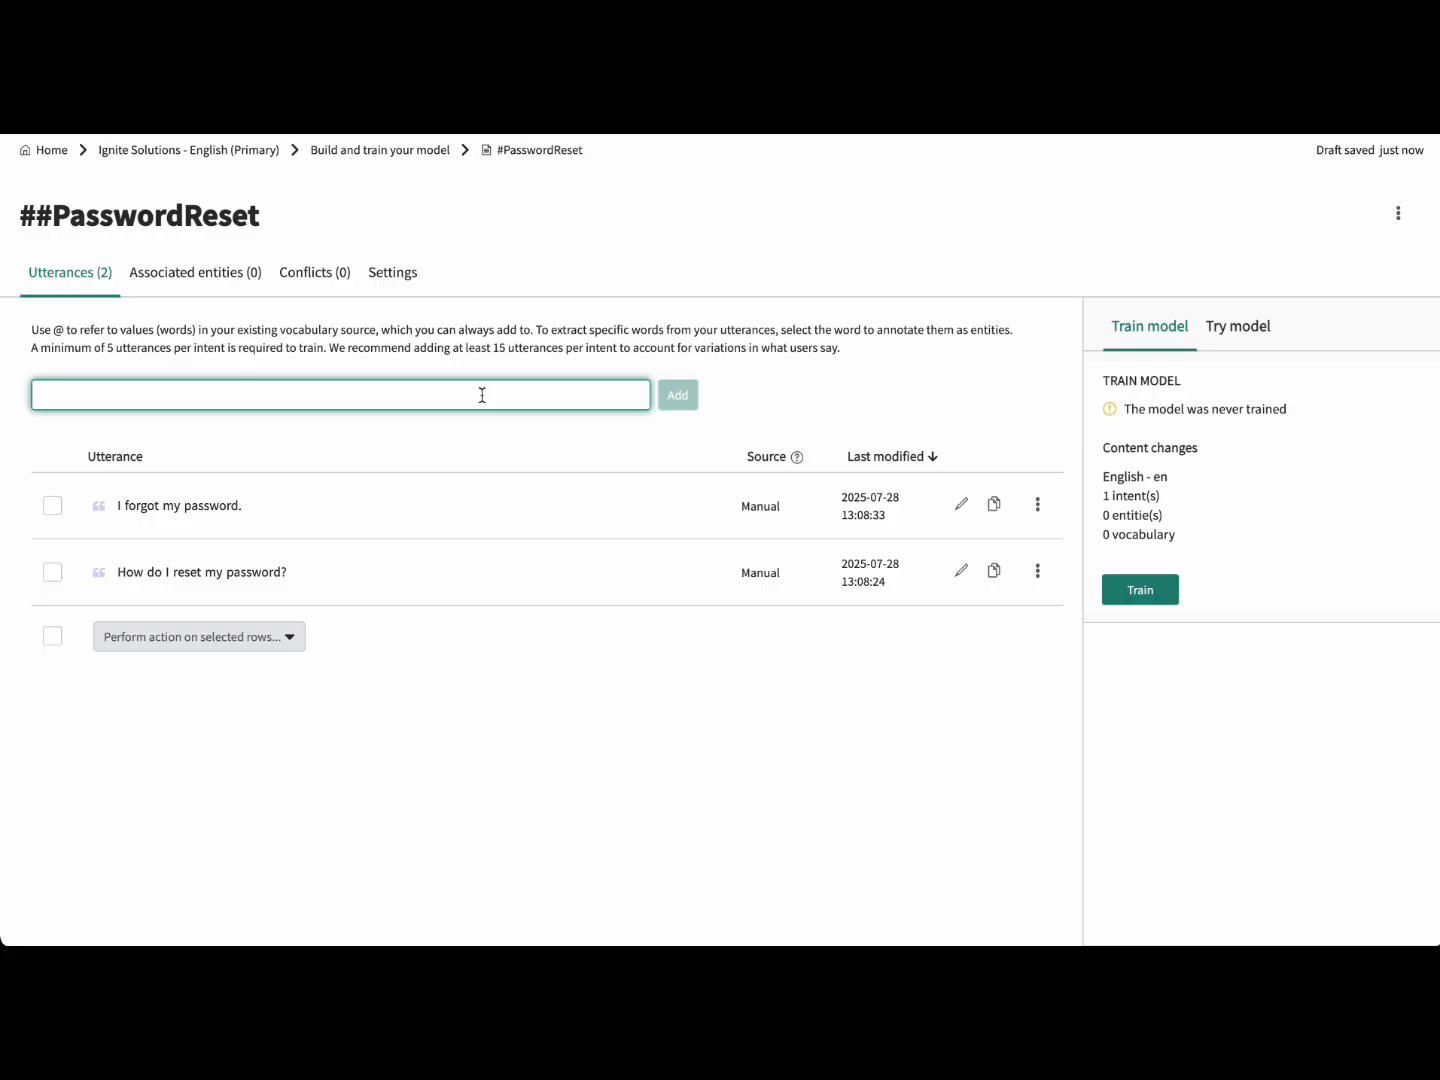
text(I ca)
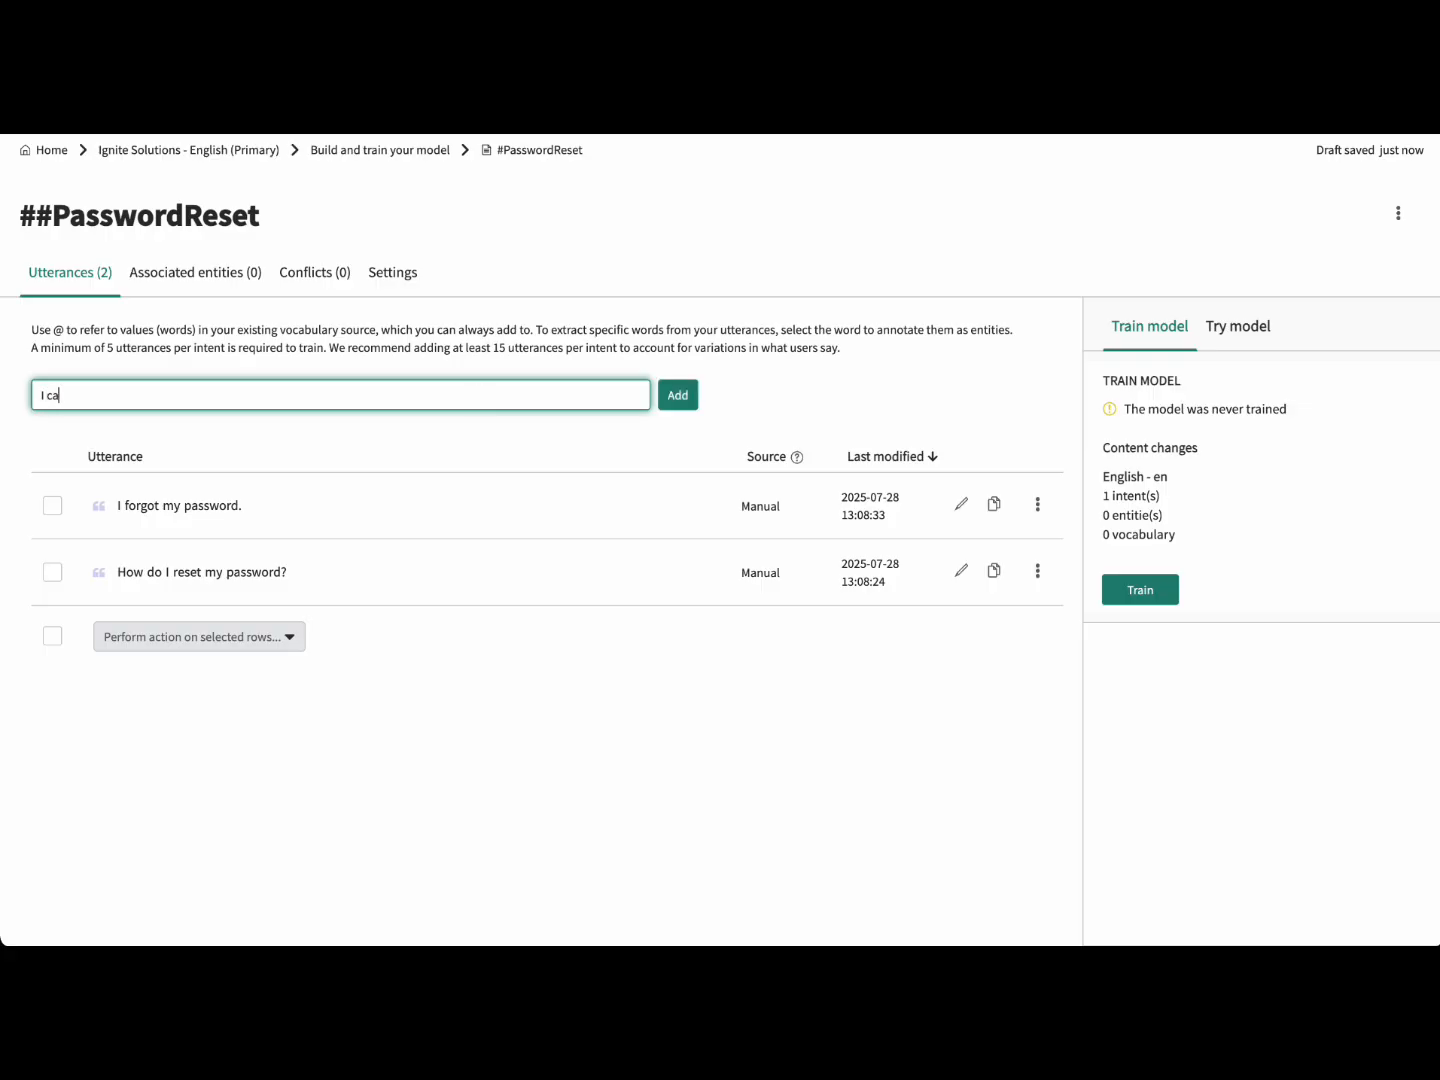
text(n't get into my account.)
click(674, 403)
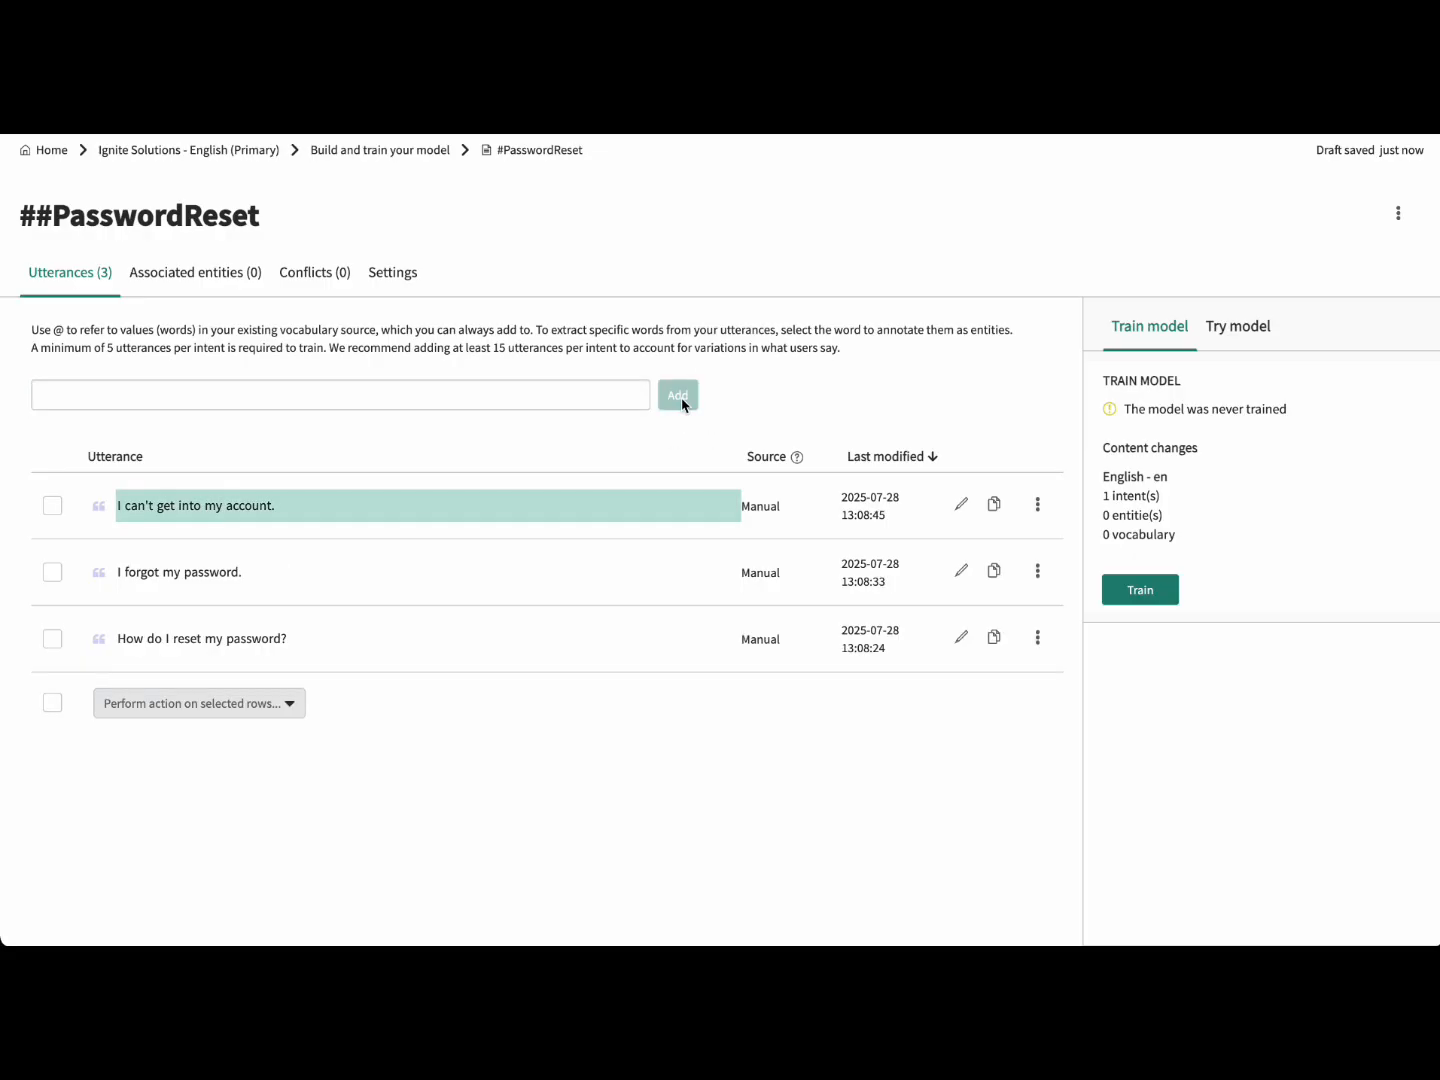
click(578, 393)
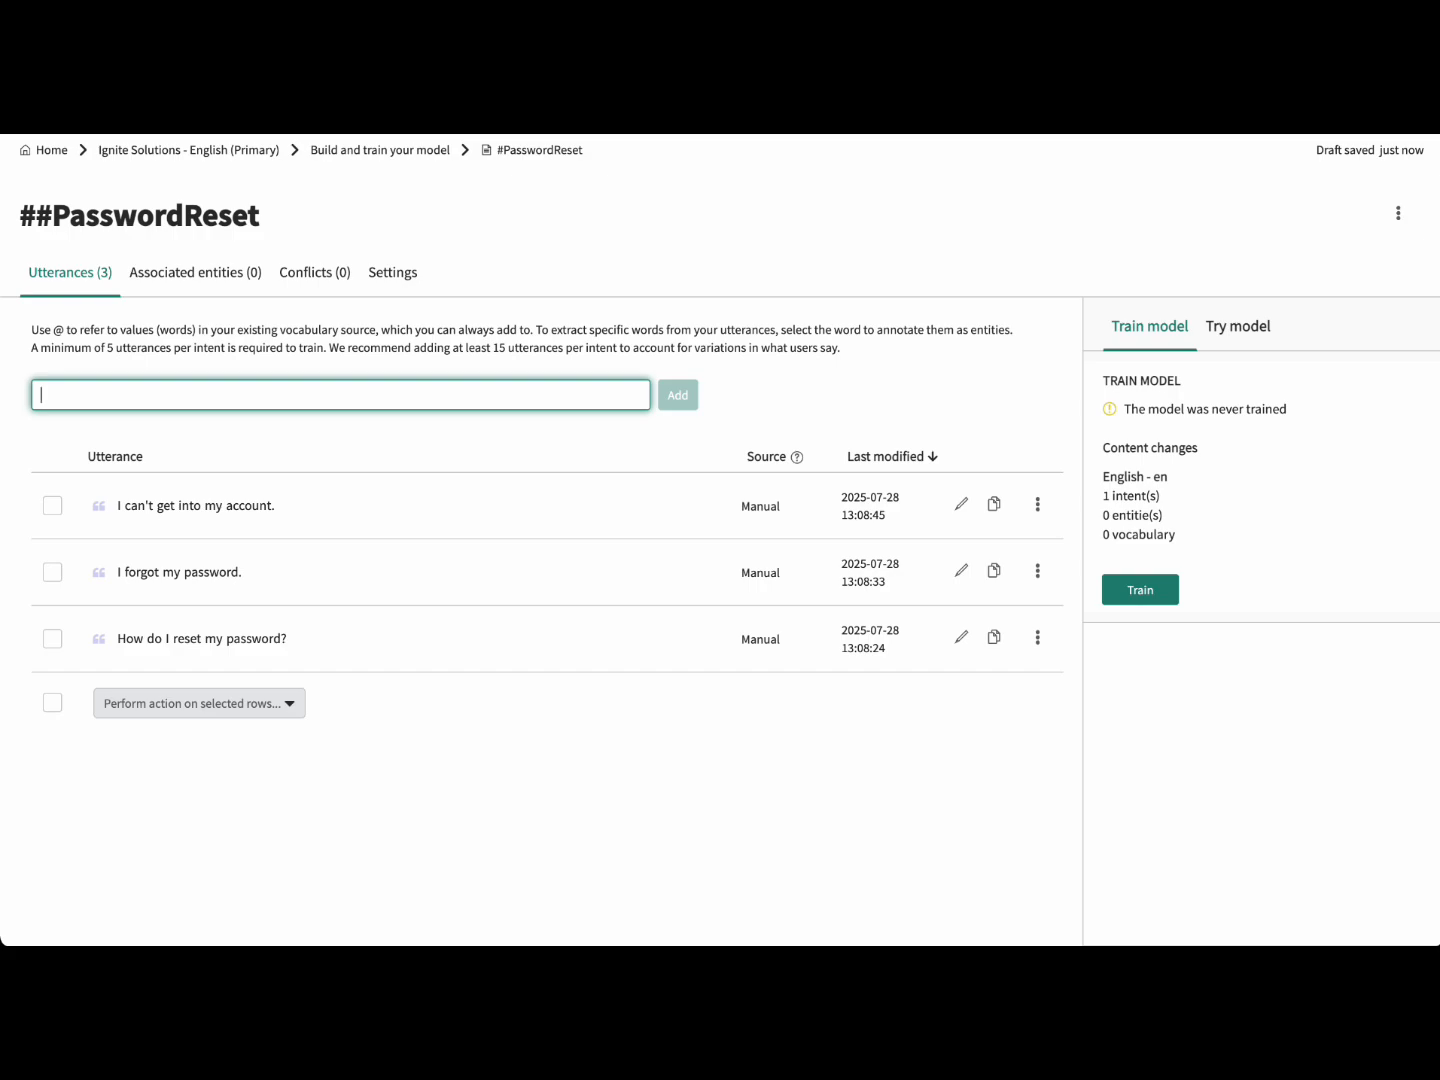
text(I'm locked out of my account.)
key(Return)
Step: Add six utterances, from 'My password isn't working.' through 'My account is locked out.'
text(My password isn't working.)
key(Return)
text(I can't remember)
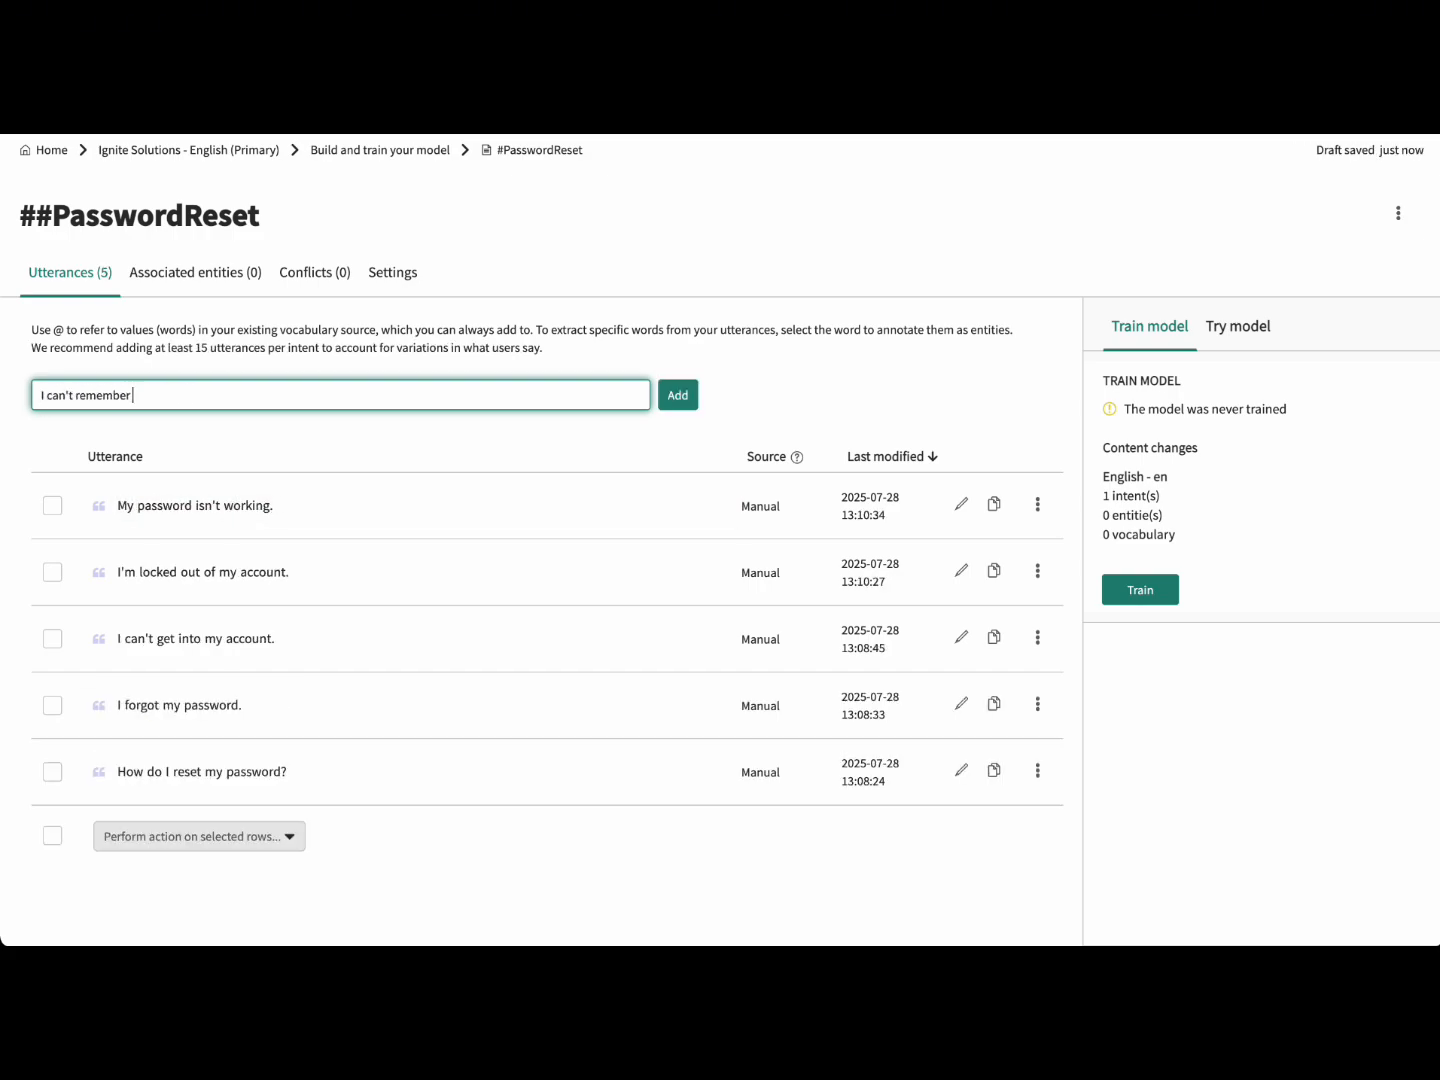
text( my login.)
key(Return)
text(Forgot my credentials)
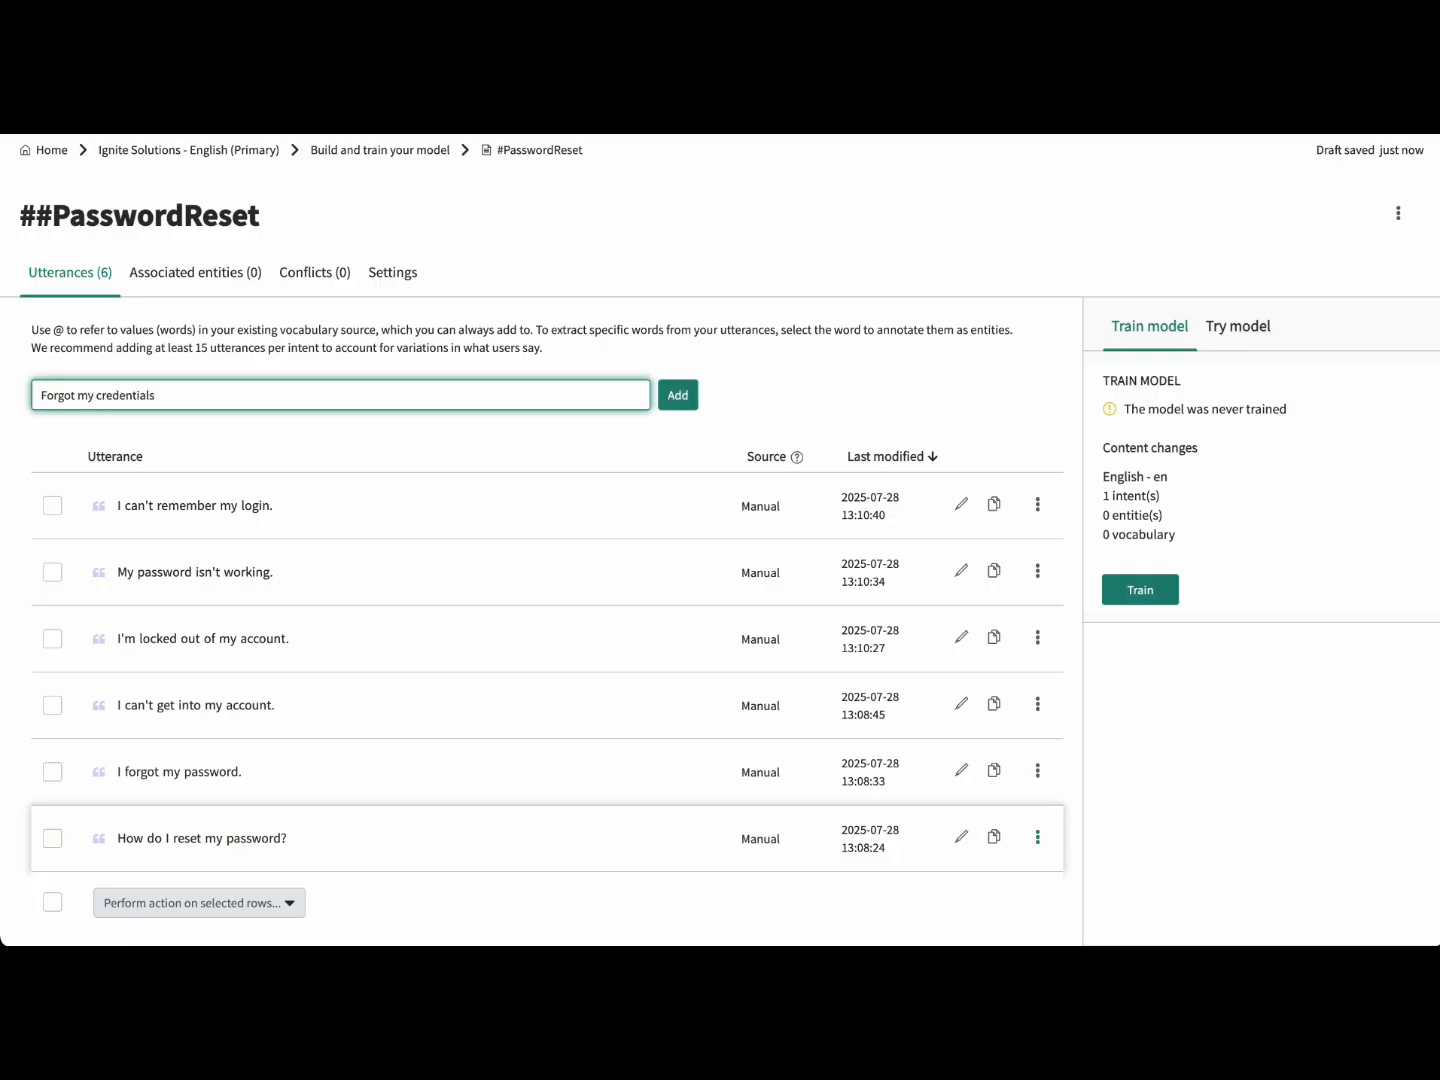
key(Return)
text(I'm having trouble logging in.)
key(Return)
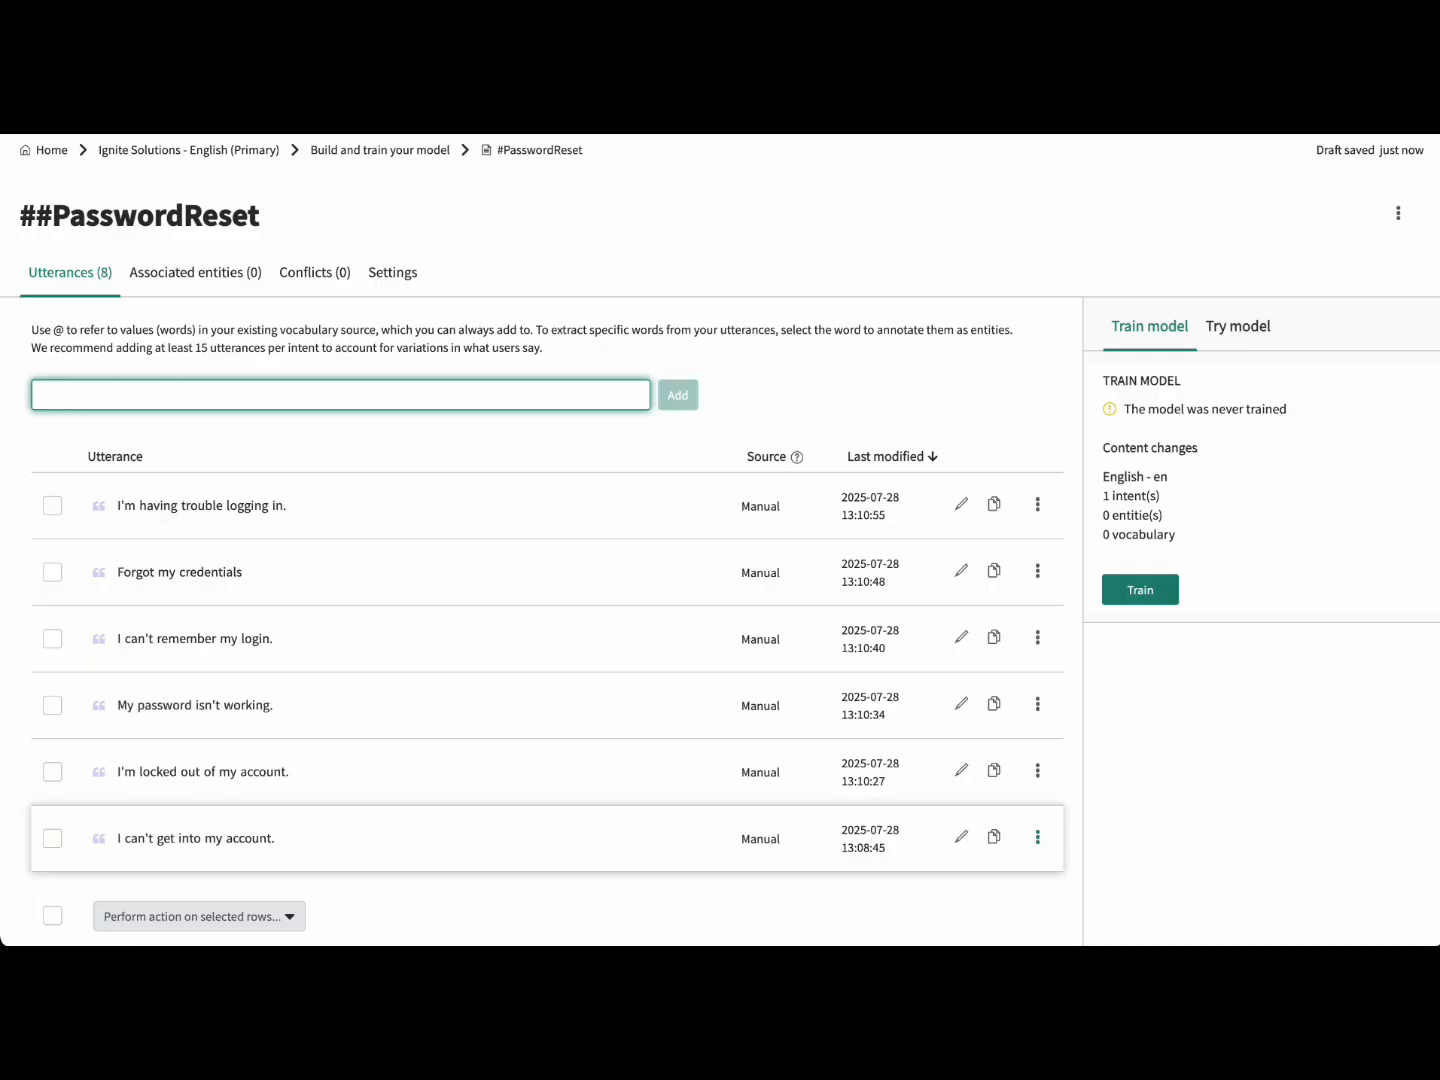
text(Can't access my profile.)
key(Return)
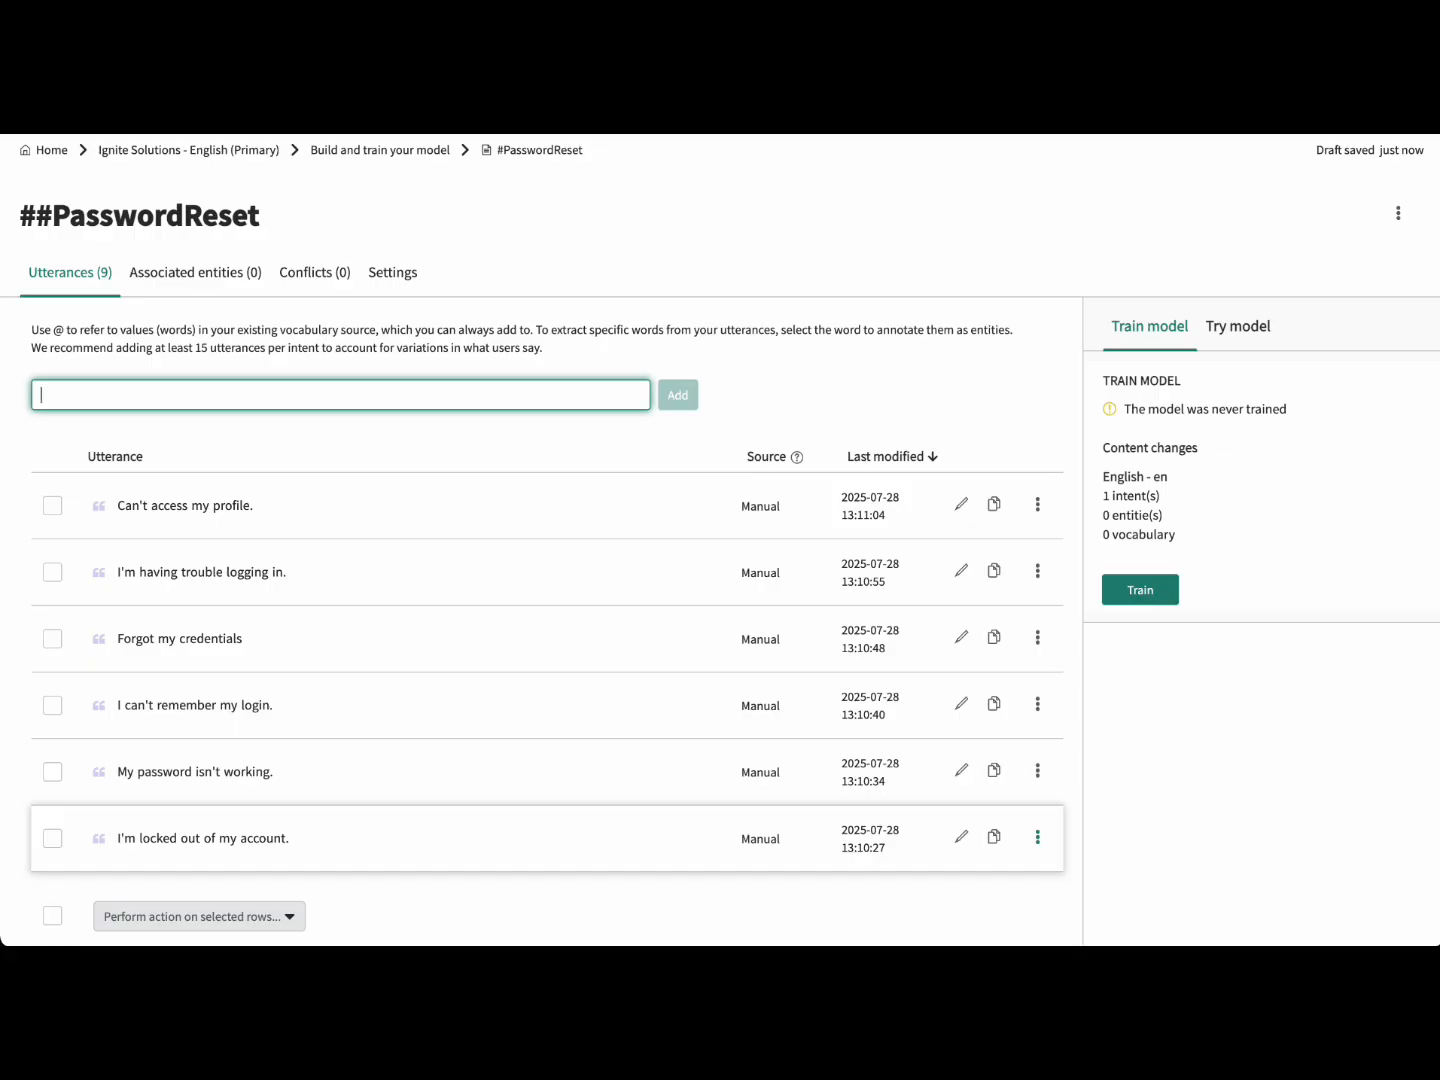
text(My account is locked out.)
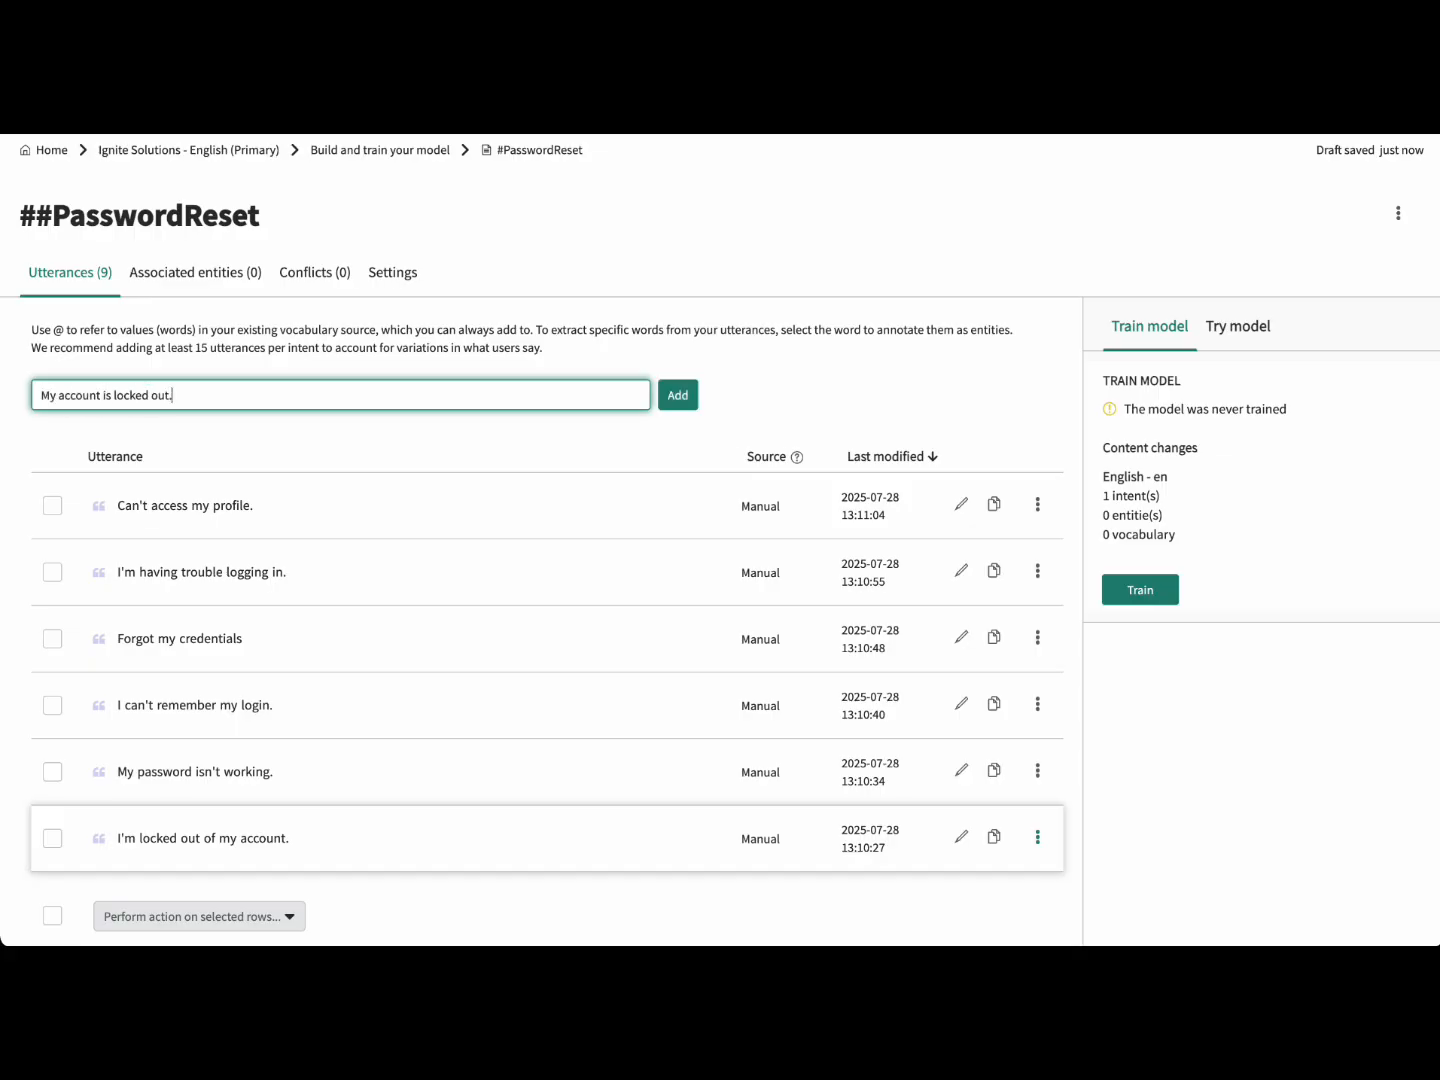
key(Return)
Step: Add 'Need help with my login.', 'I need to change my password.', 'I need to unlock my account.' and 'I got locked out of the system.'
text(Need help with my login.)
key(Return)
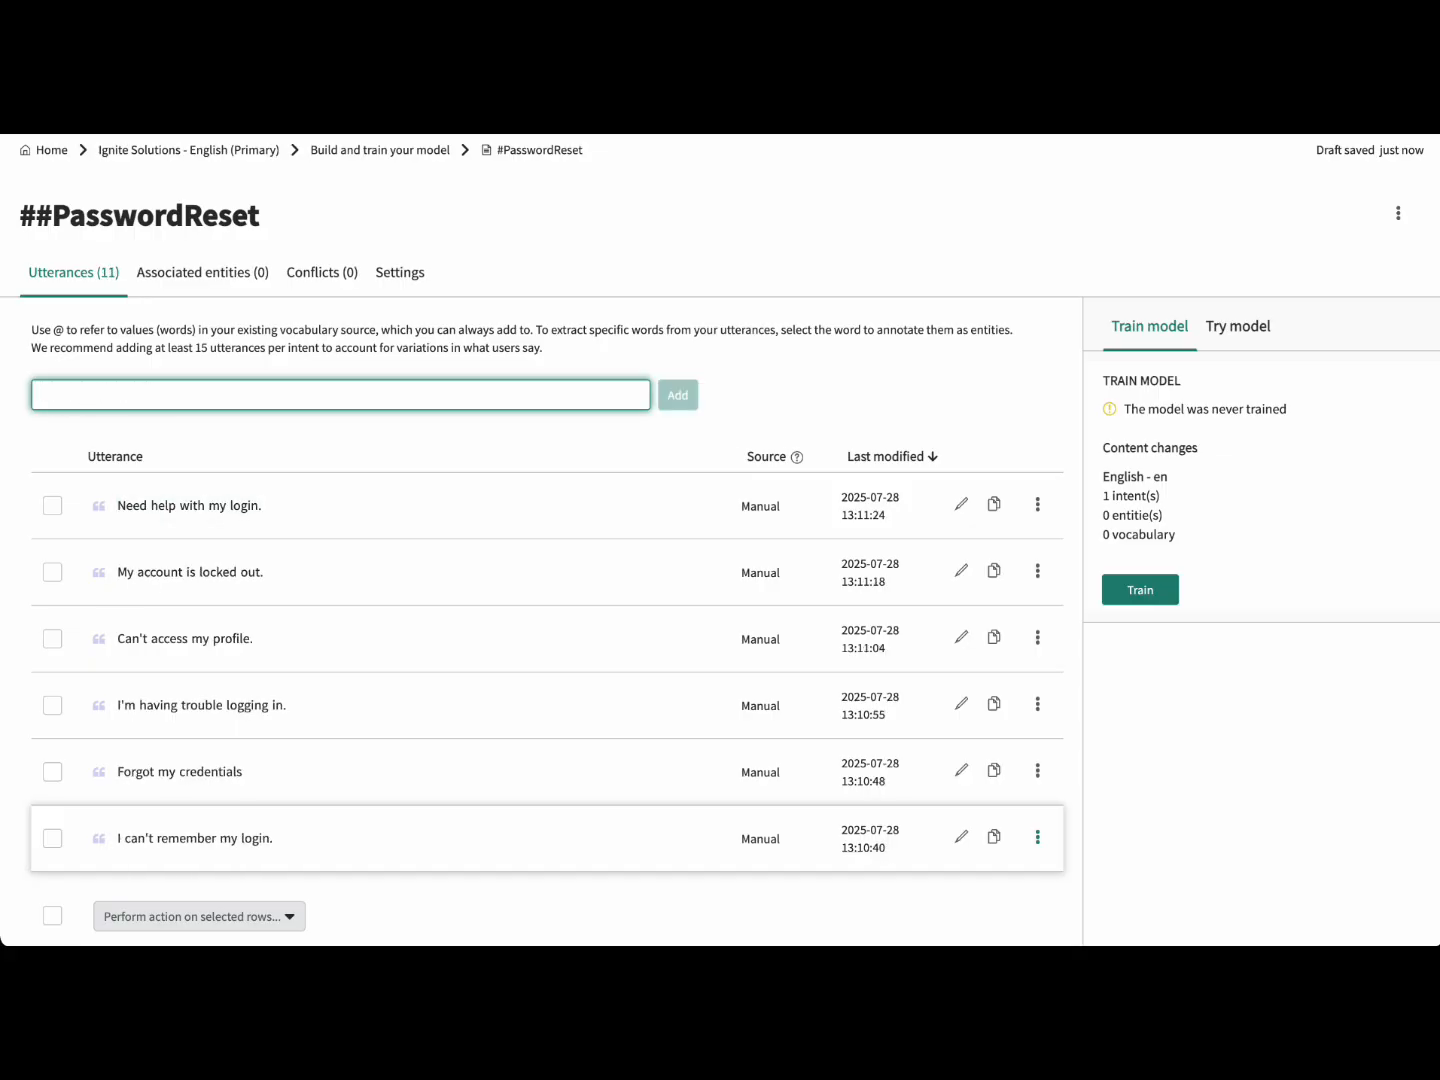
text(I need to change my password.)
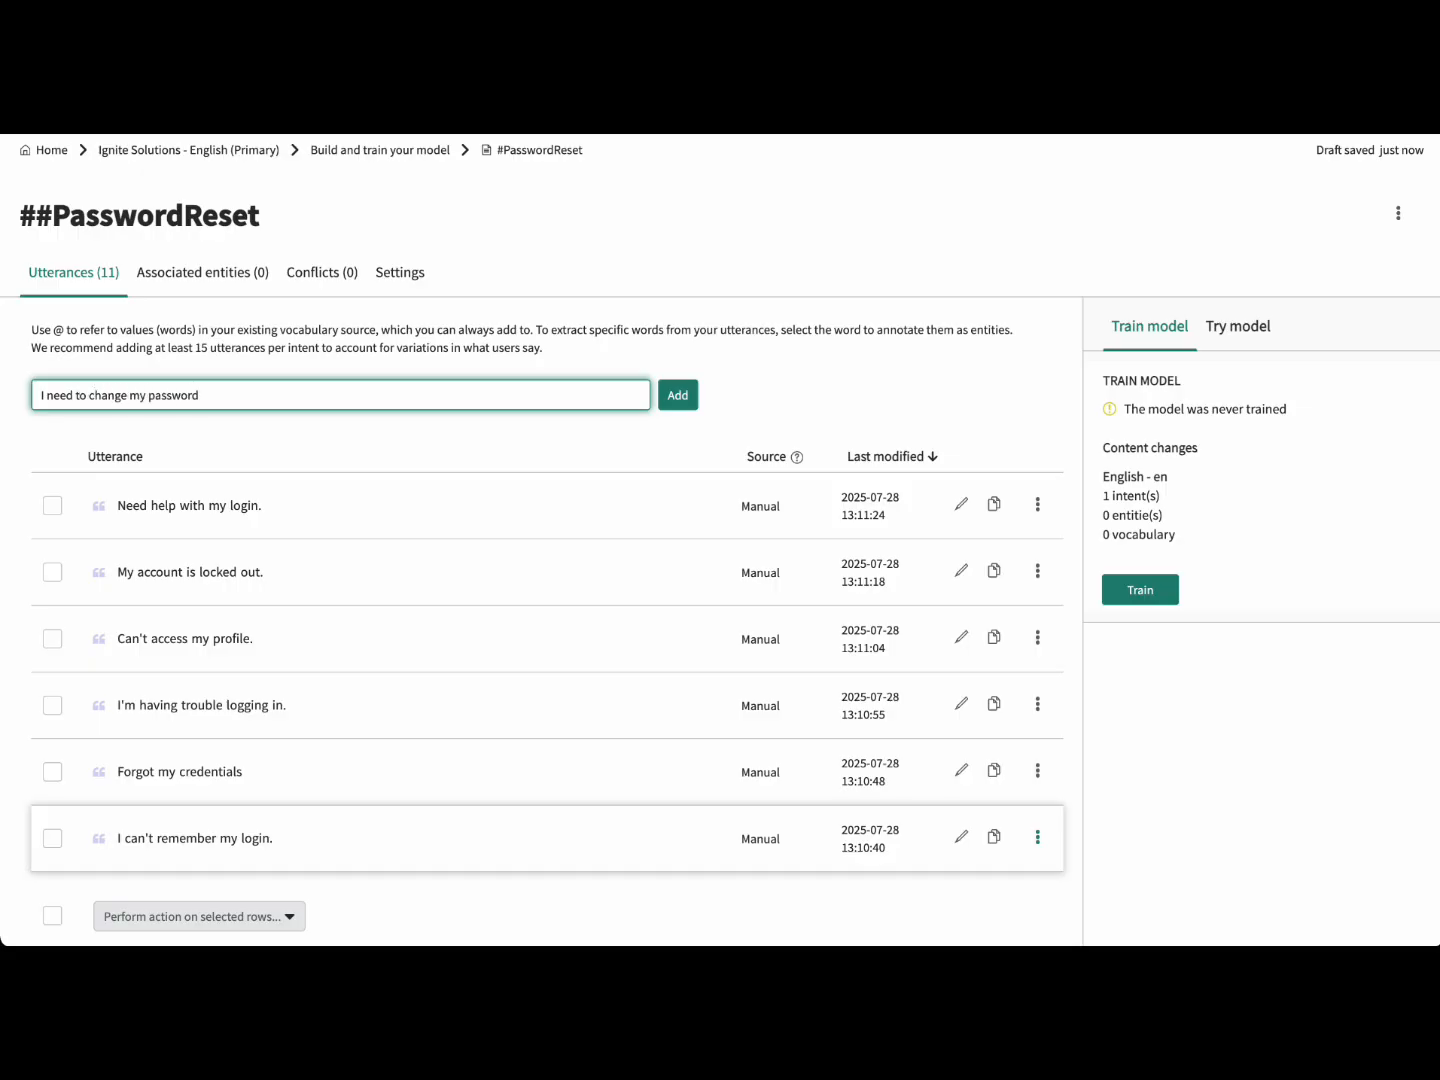
key(Return)
text(ock my account.)
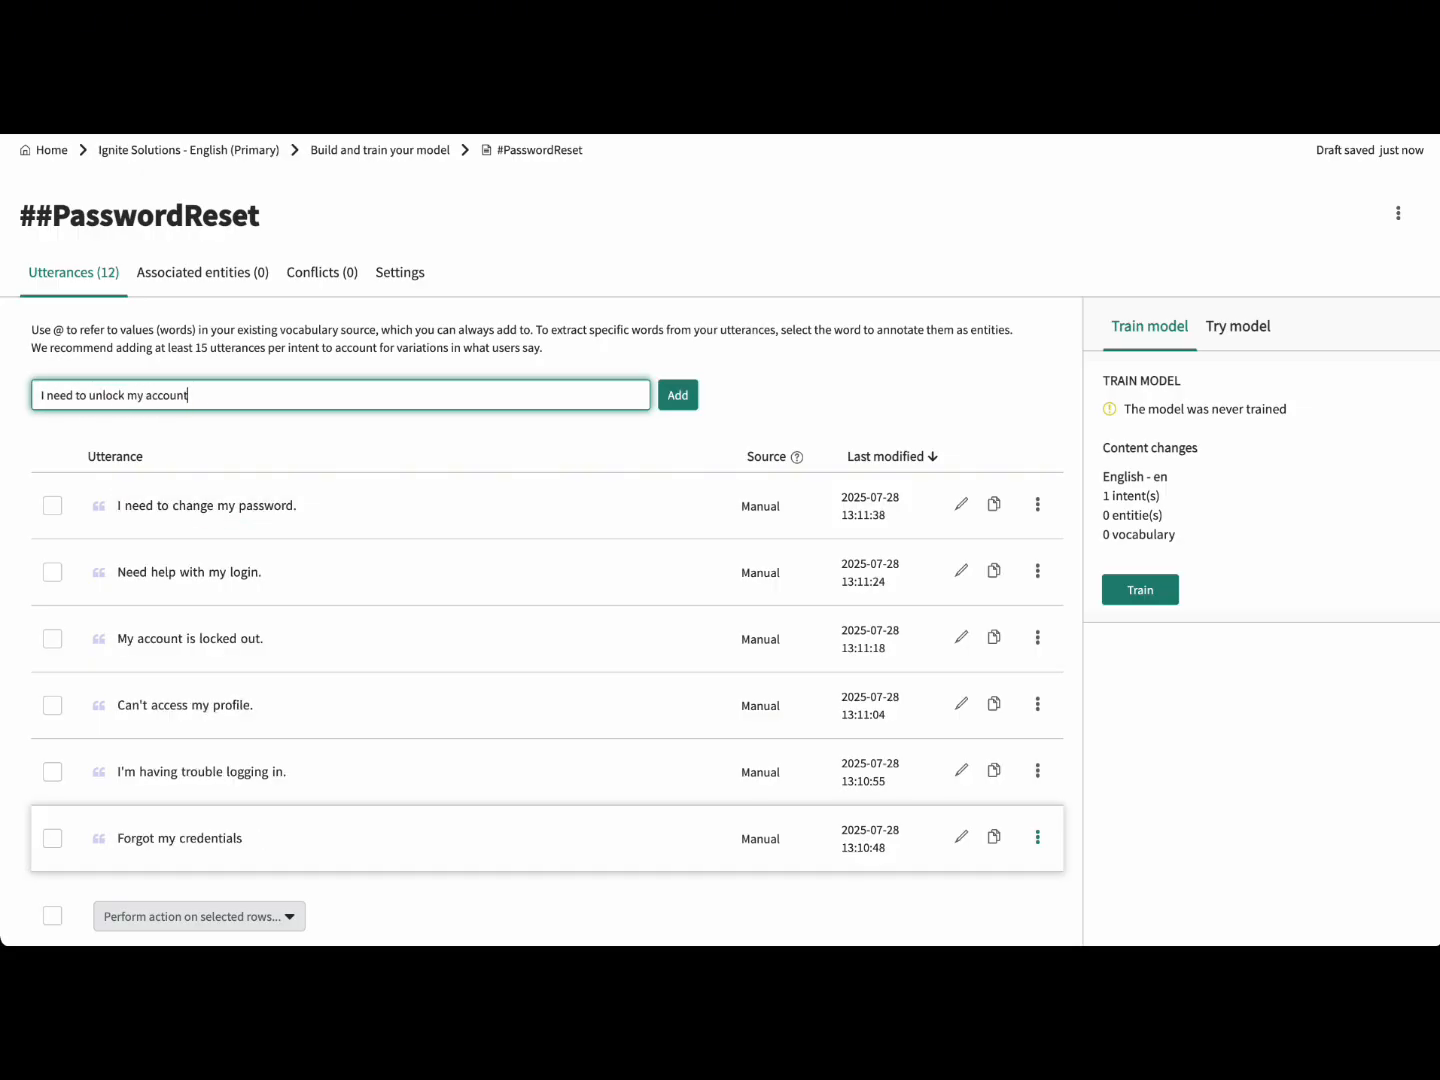
key(Return)
text(Need help with my login.)
key(Return)
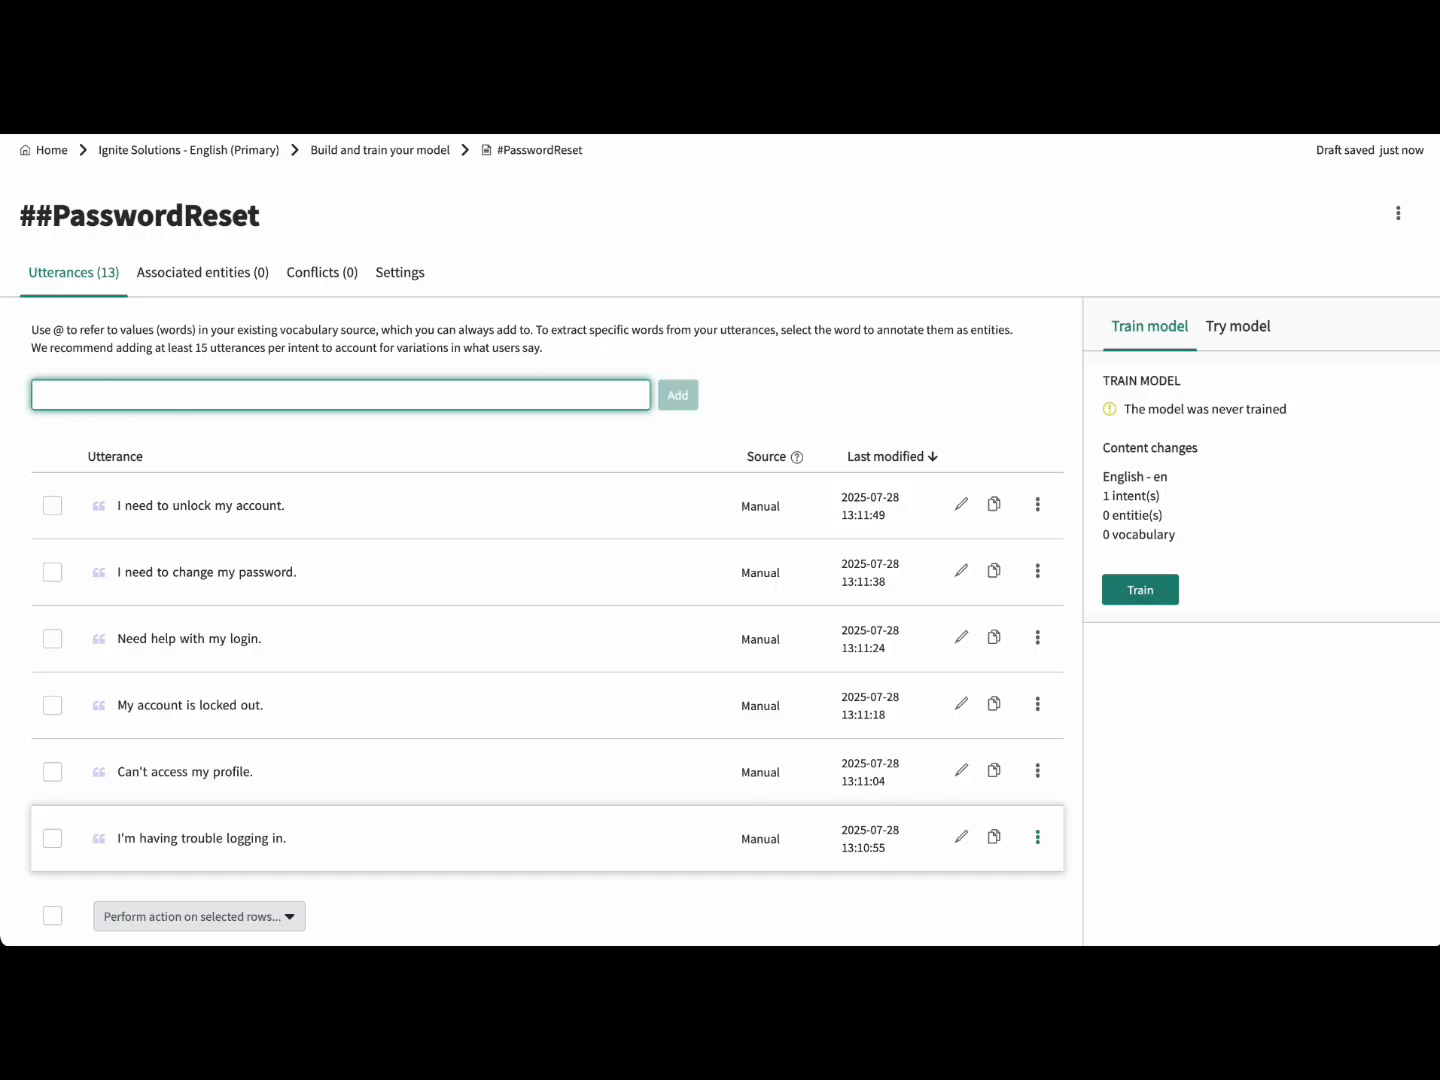
text(I got locked out of the system.)
key(Return)
Step: Clear a rejected duplicate entry and add 'My password doesn't work' as the fifteenth utterance
text(I can't get into my account.)
key(Return)
key(super+a)
key(BackSpace)
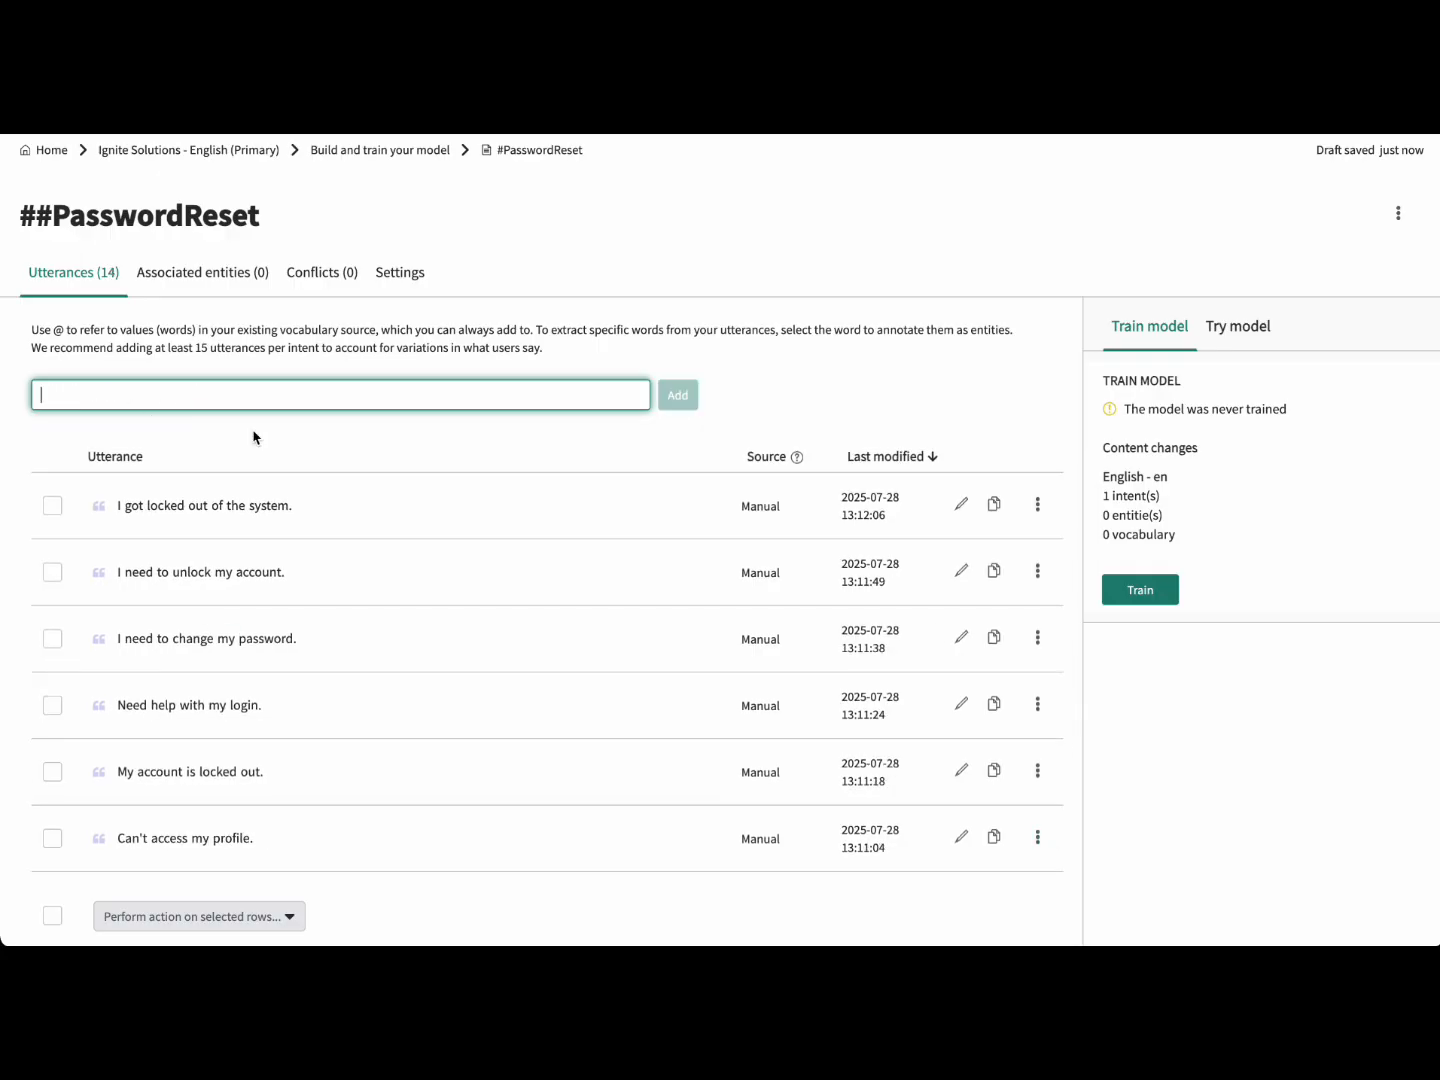
scroll(316, 601, down, 5)
scroll(218, 400, up, 5)
text(My password doesnt work)
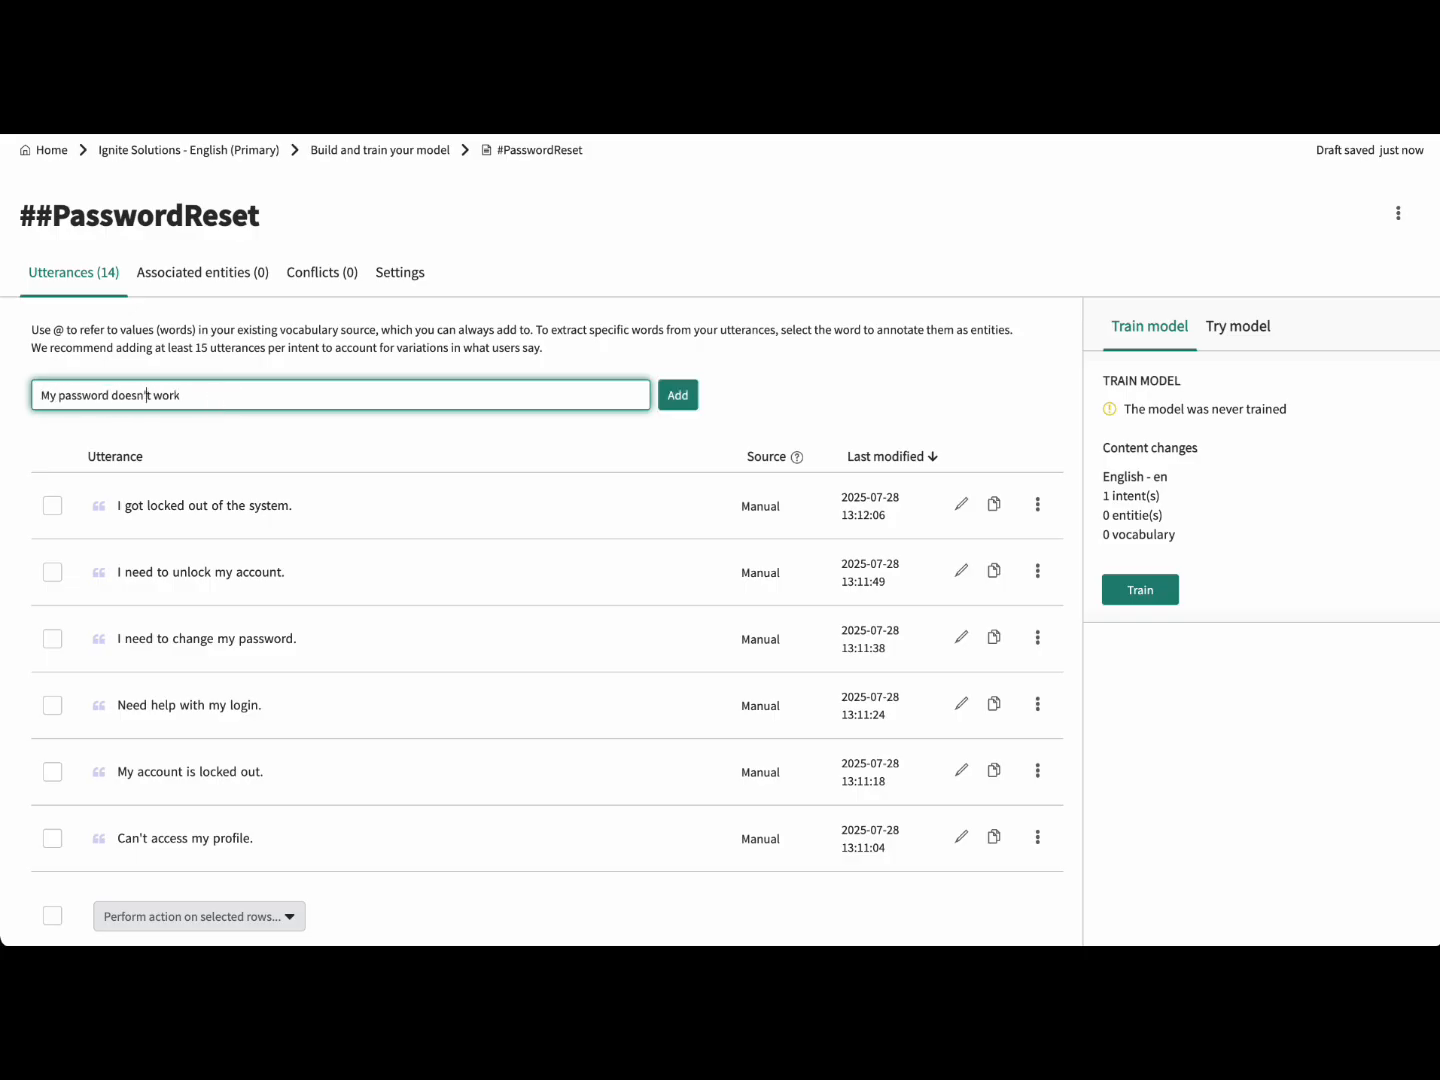
text(')
key(Return)
Step: Train the Ignite Solutions model on the #PasswordReset utterances
click(1146, 592)
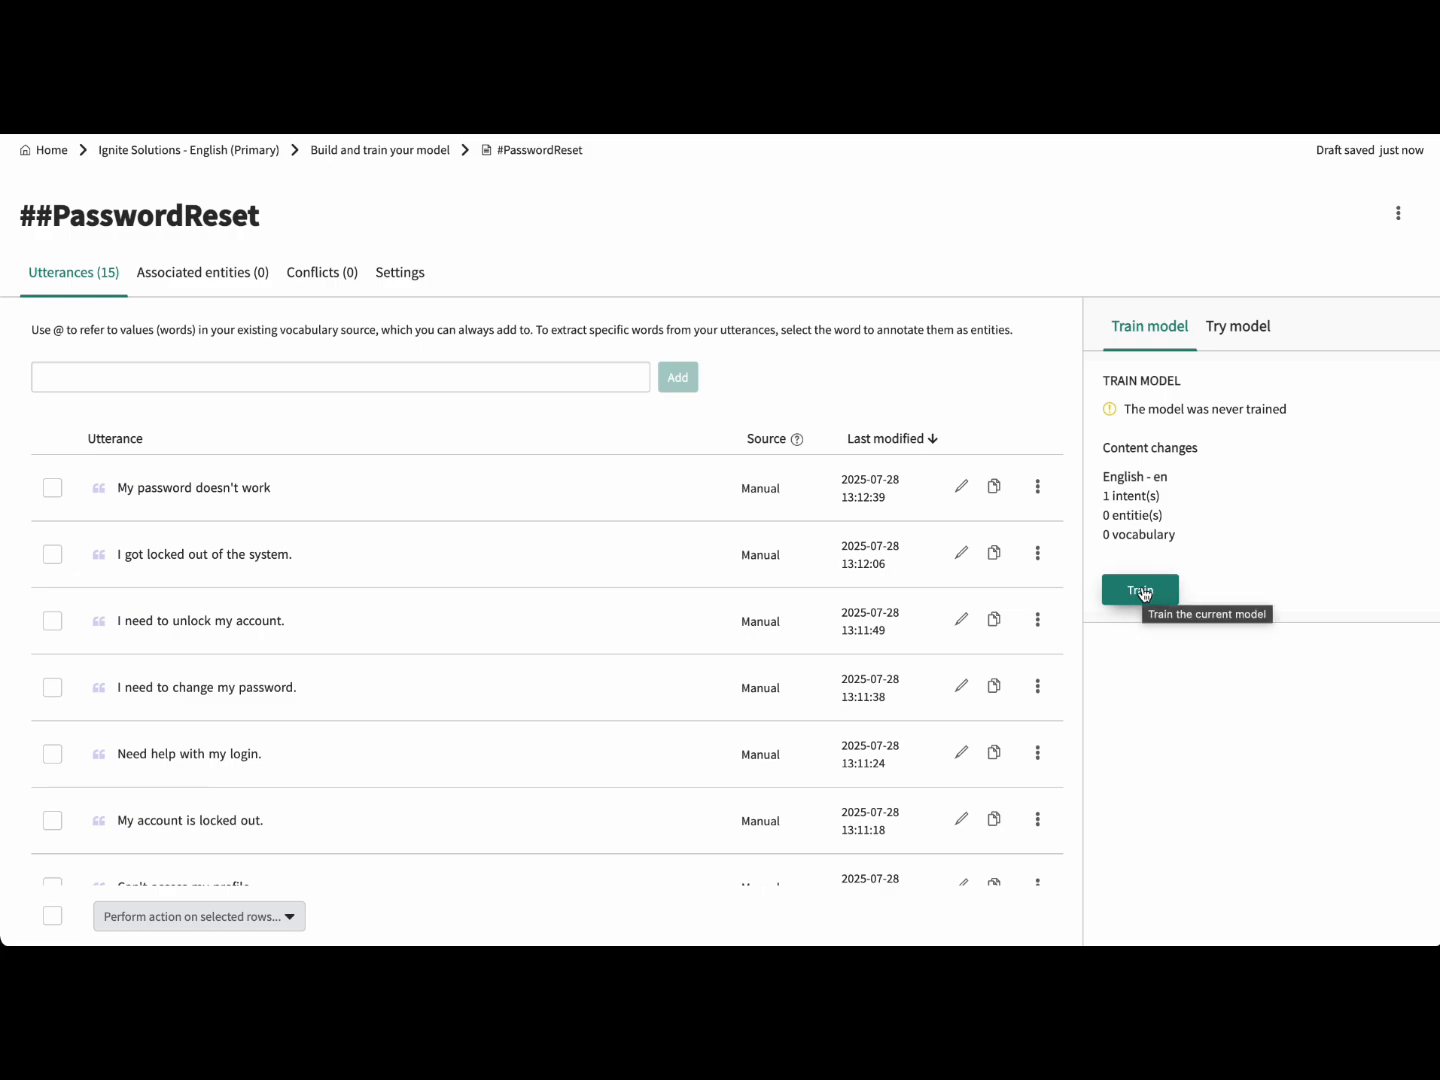
click(1145, 593)
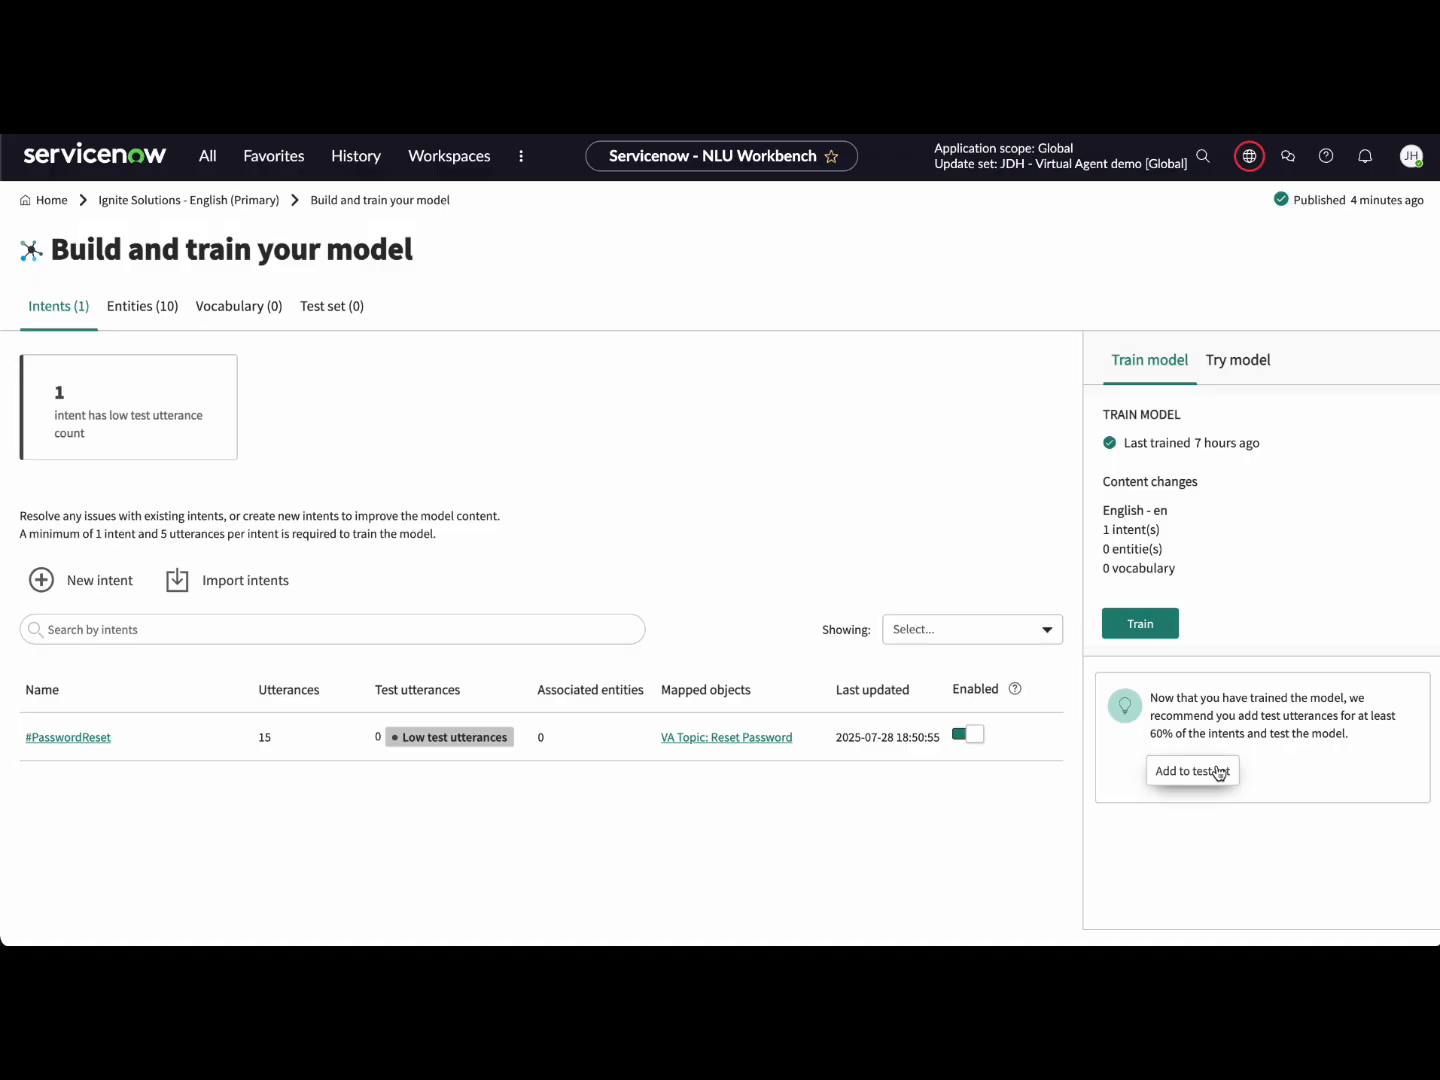
Step: Open the model's empty test set and view, then close, its introductory video
click(1219, 773)
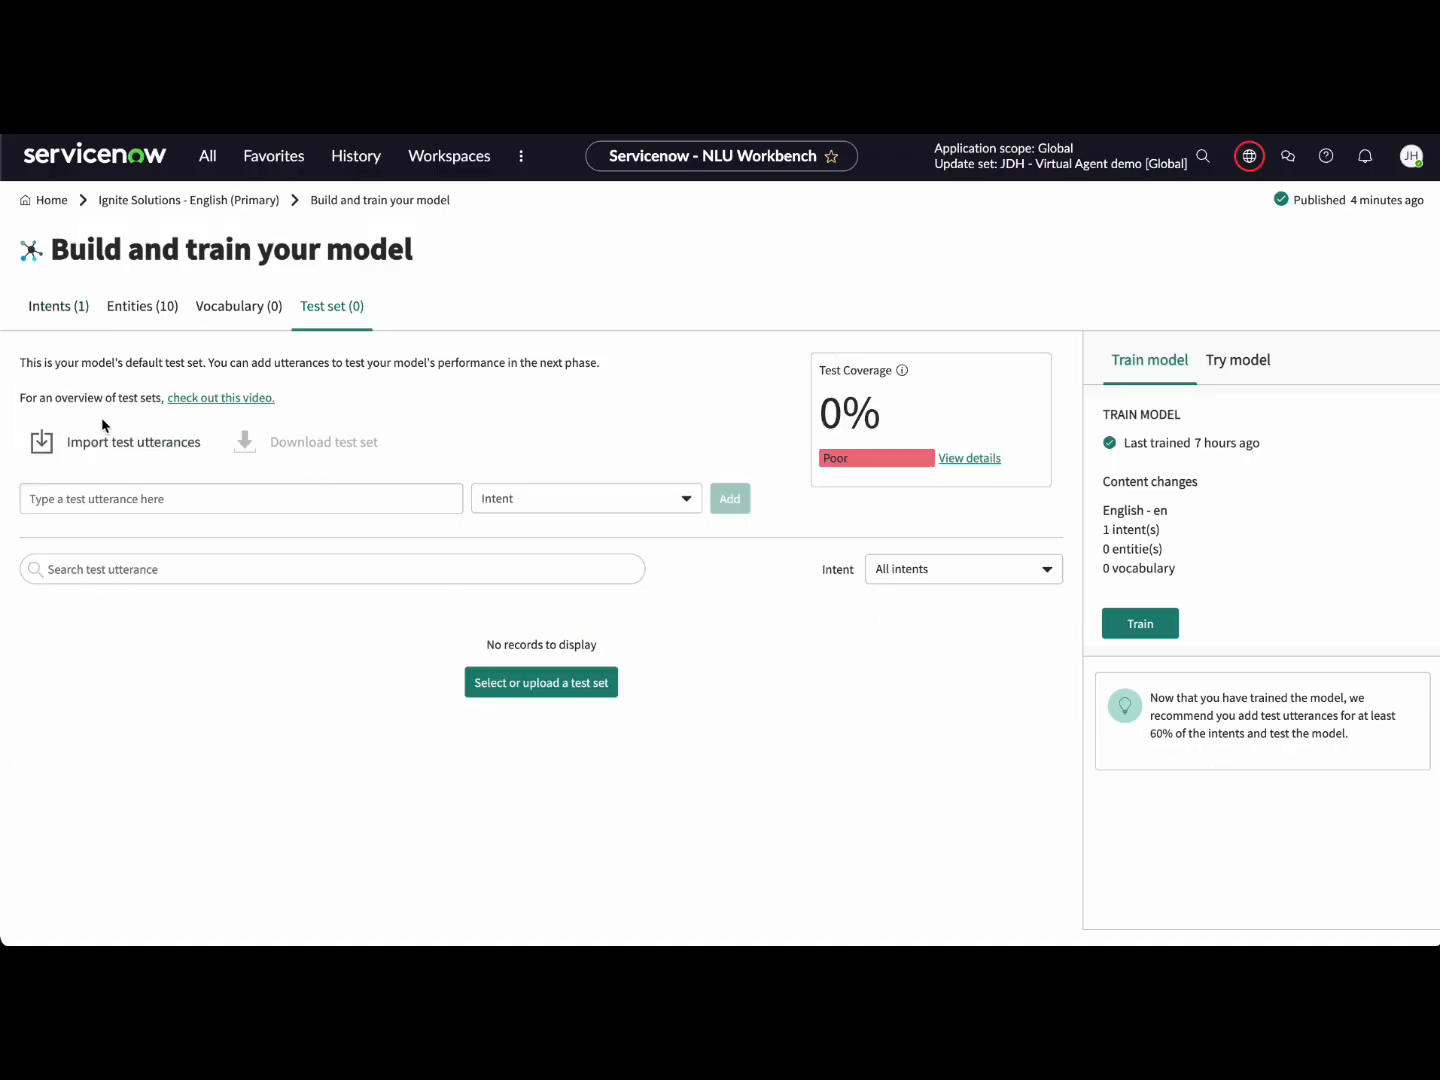
drag(18, 397, 168, 399)
click(313, 404)
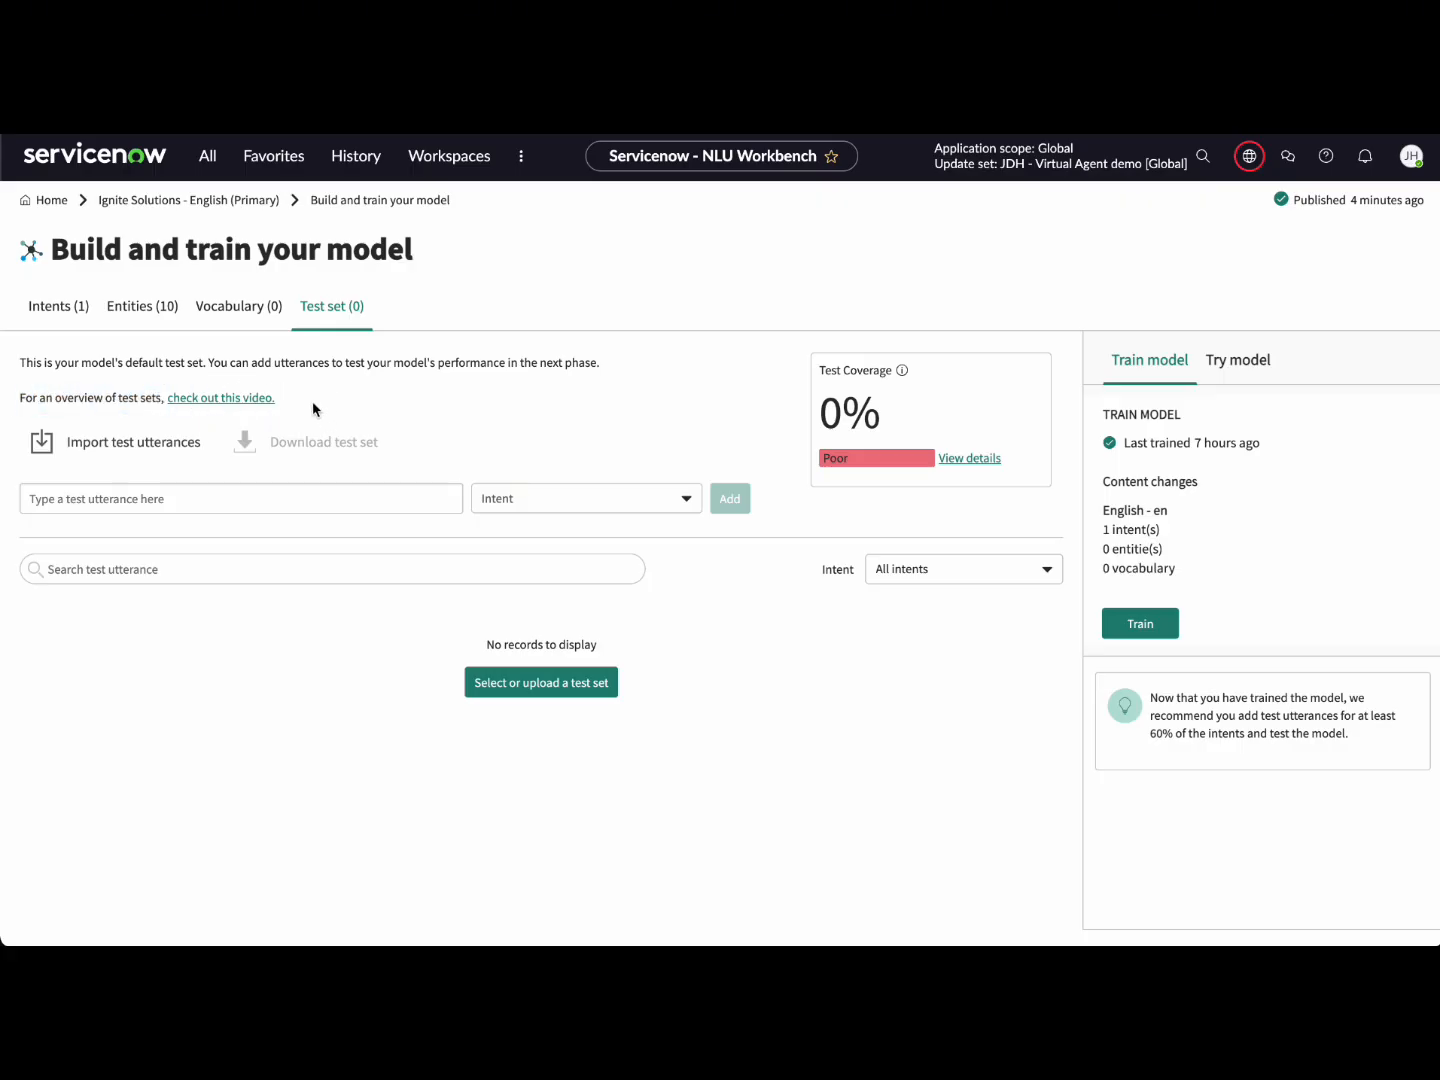
click(240, 401)
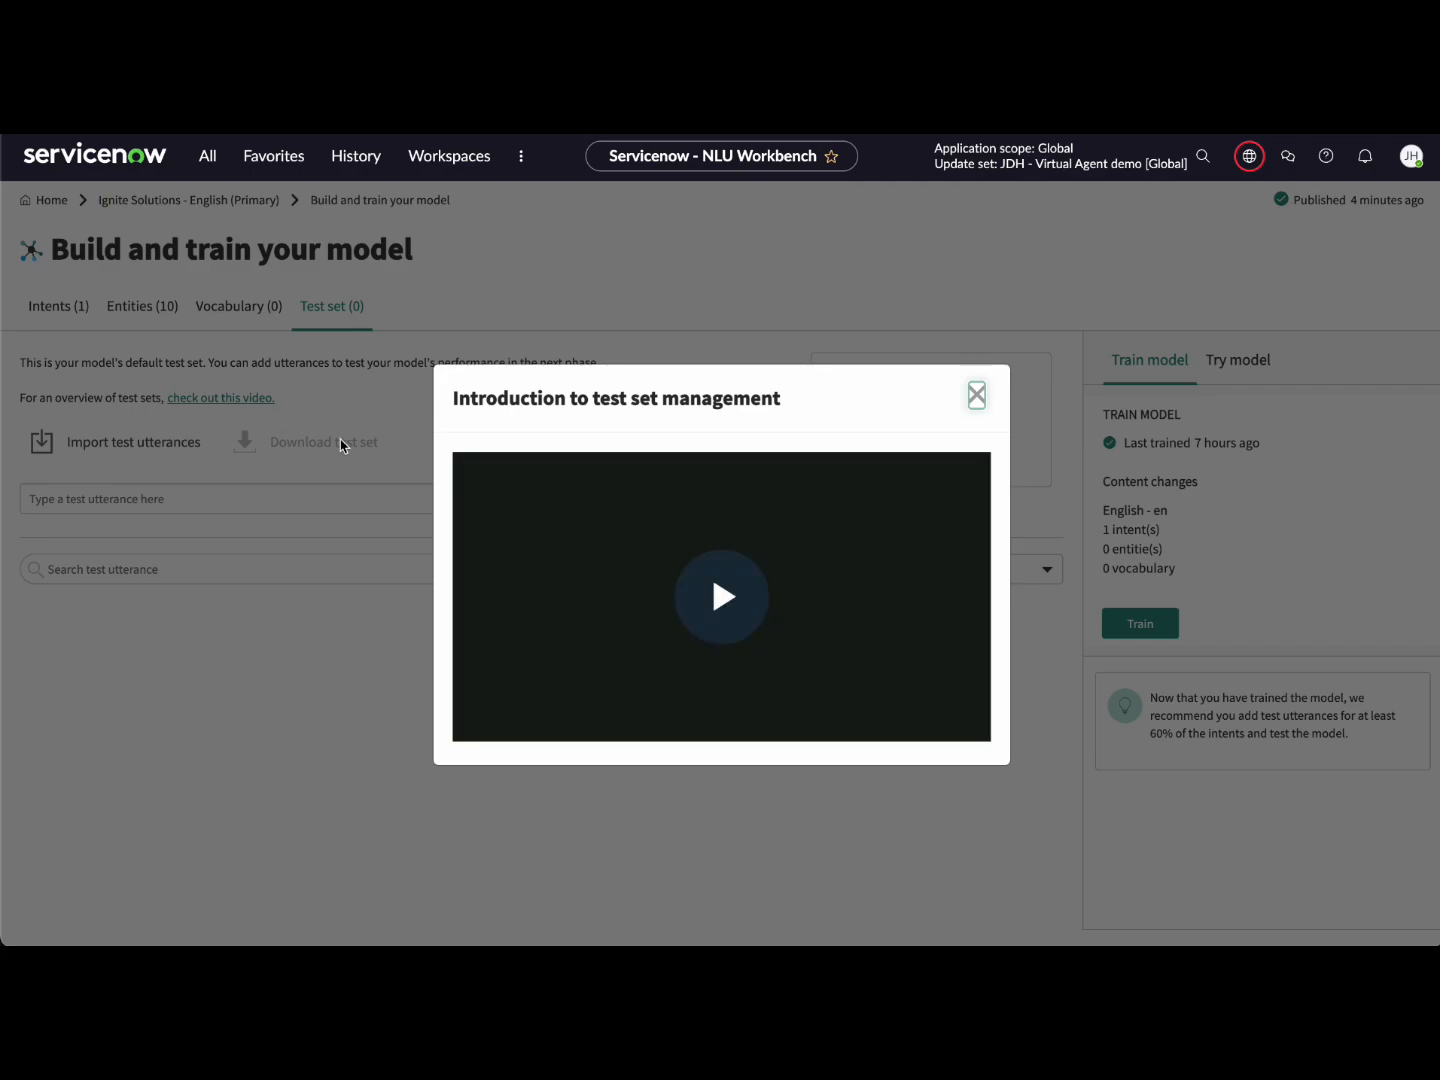
click(977, 399)
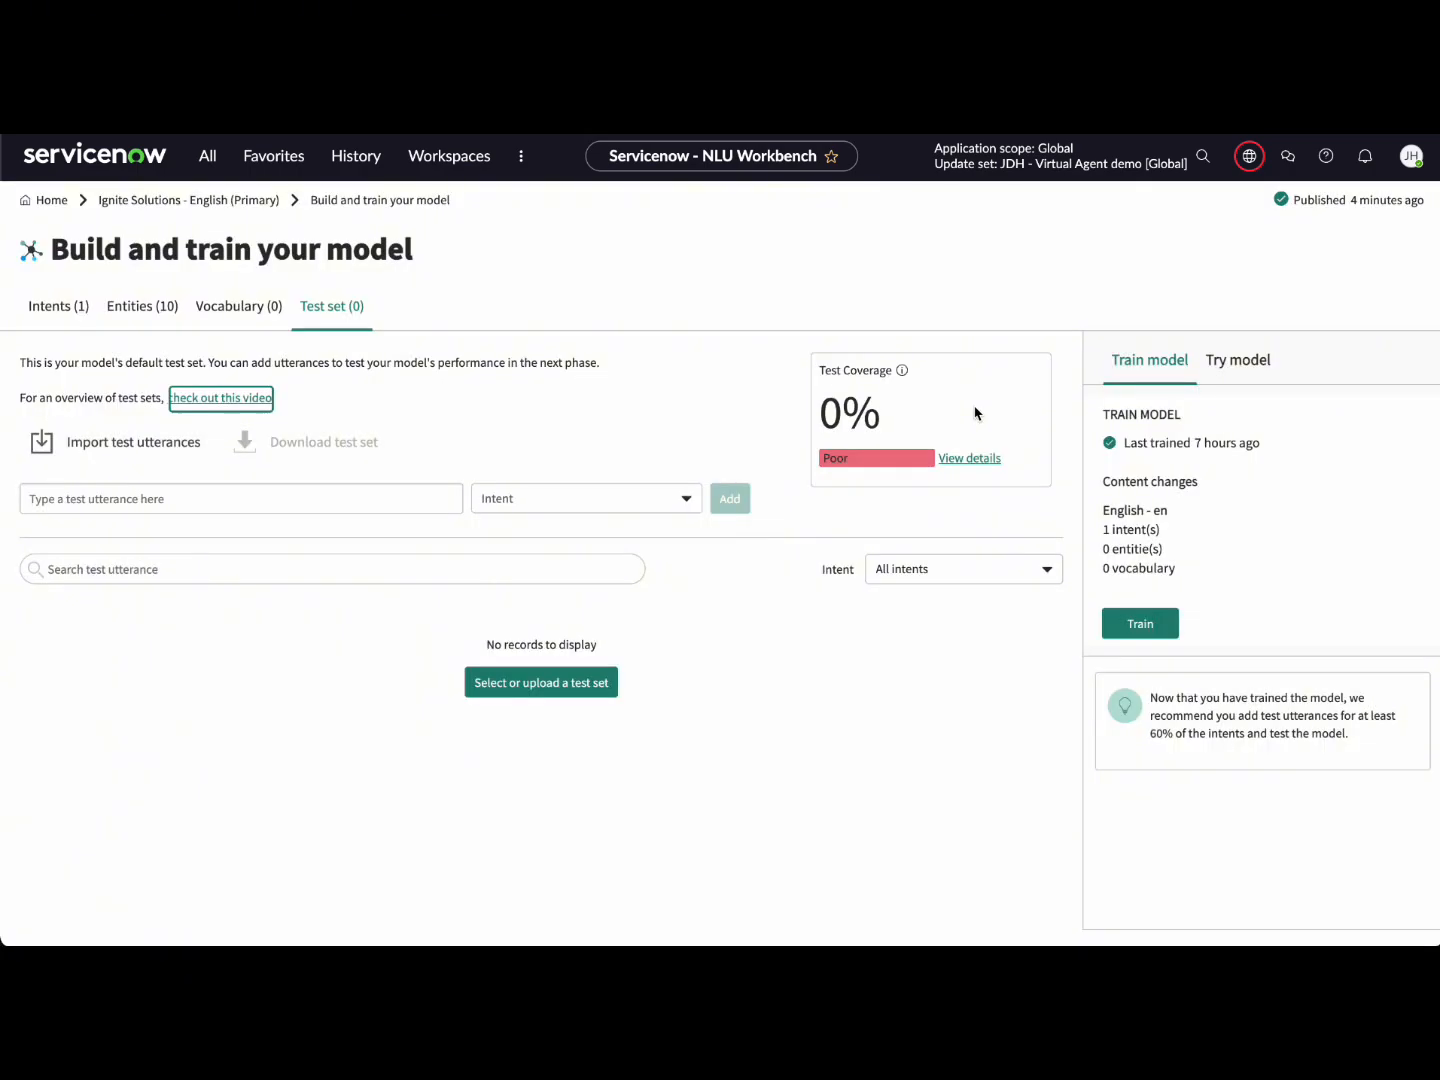
Step: Add test utterances 'How do I reset my password?' and 'I can't access my account', both expecting PasswordReset
click(174, 498)
text(How do I r)
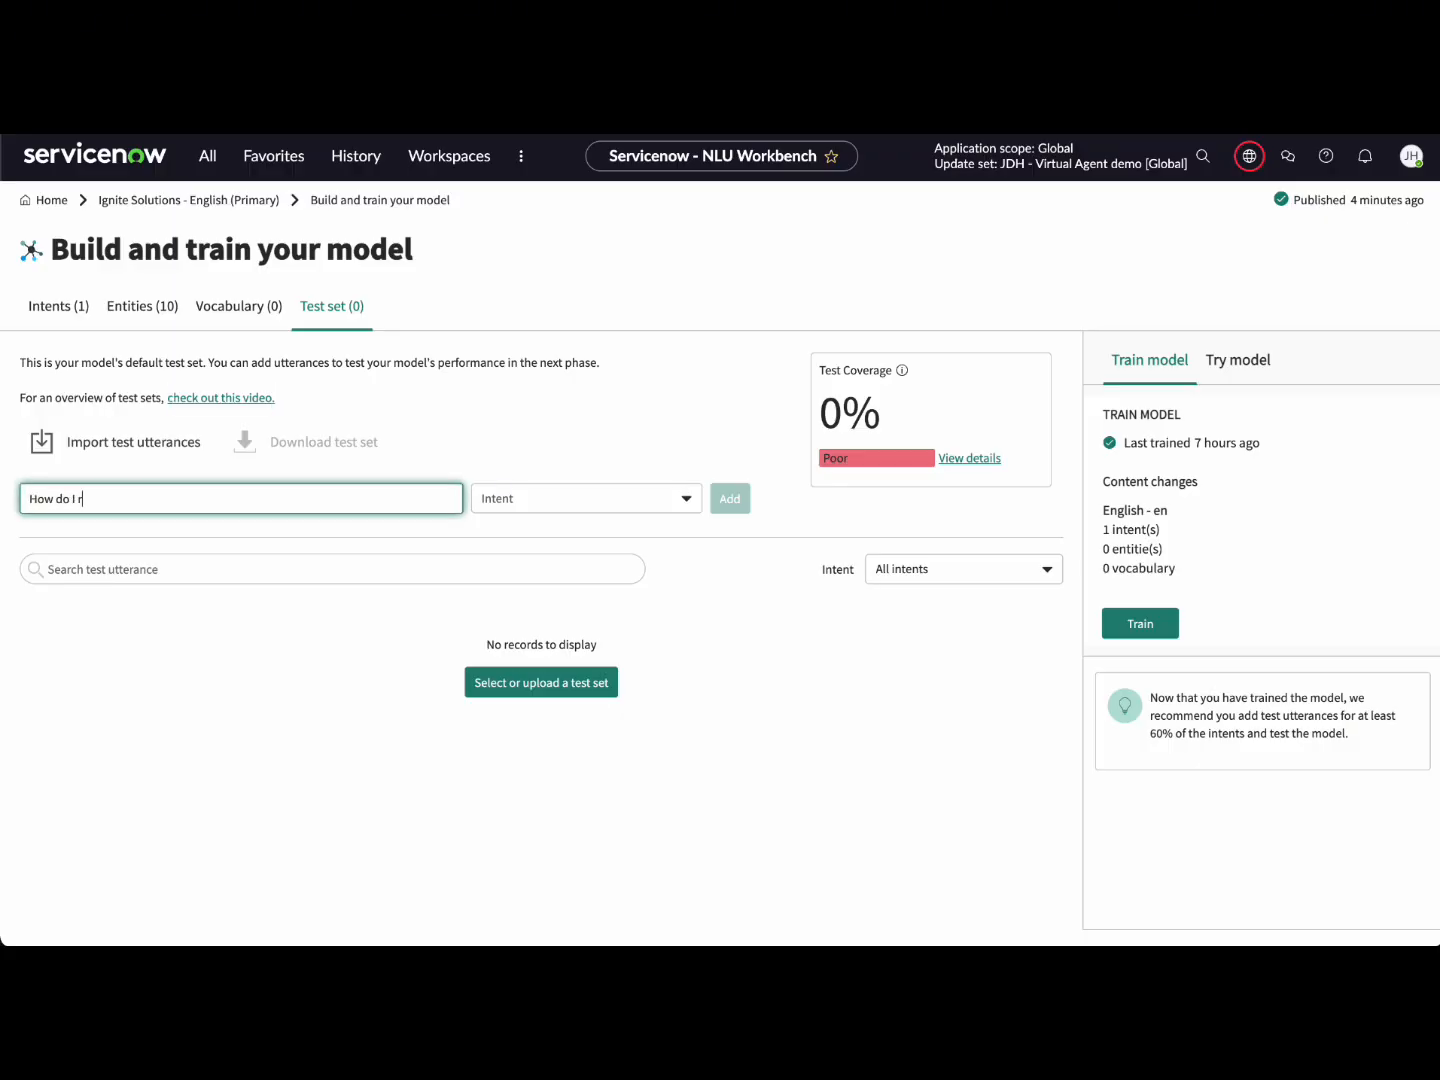
text(eset my passw)
click(600, 500)
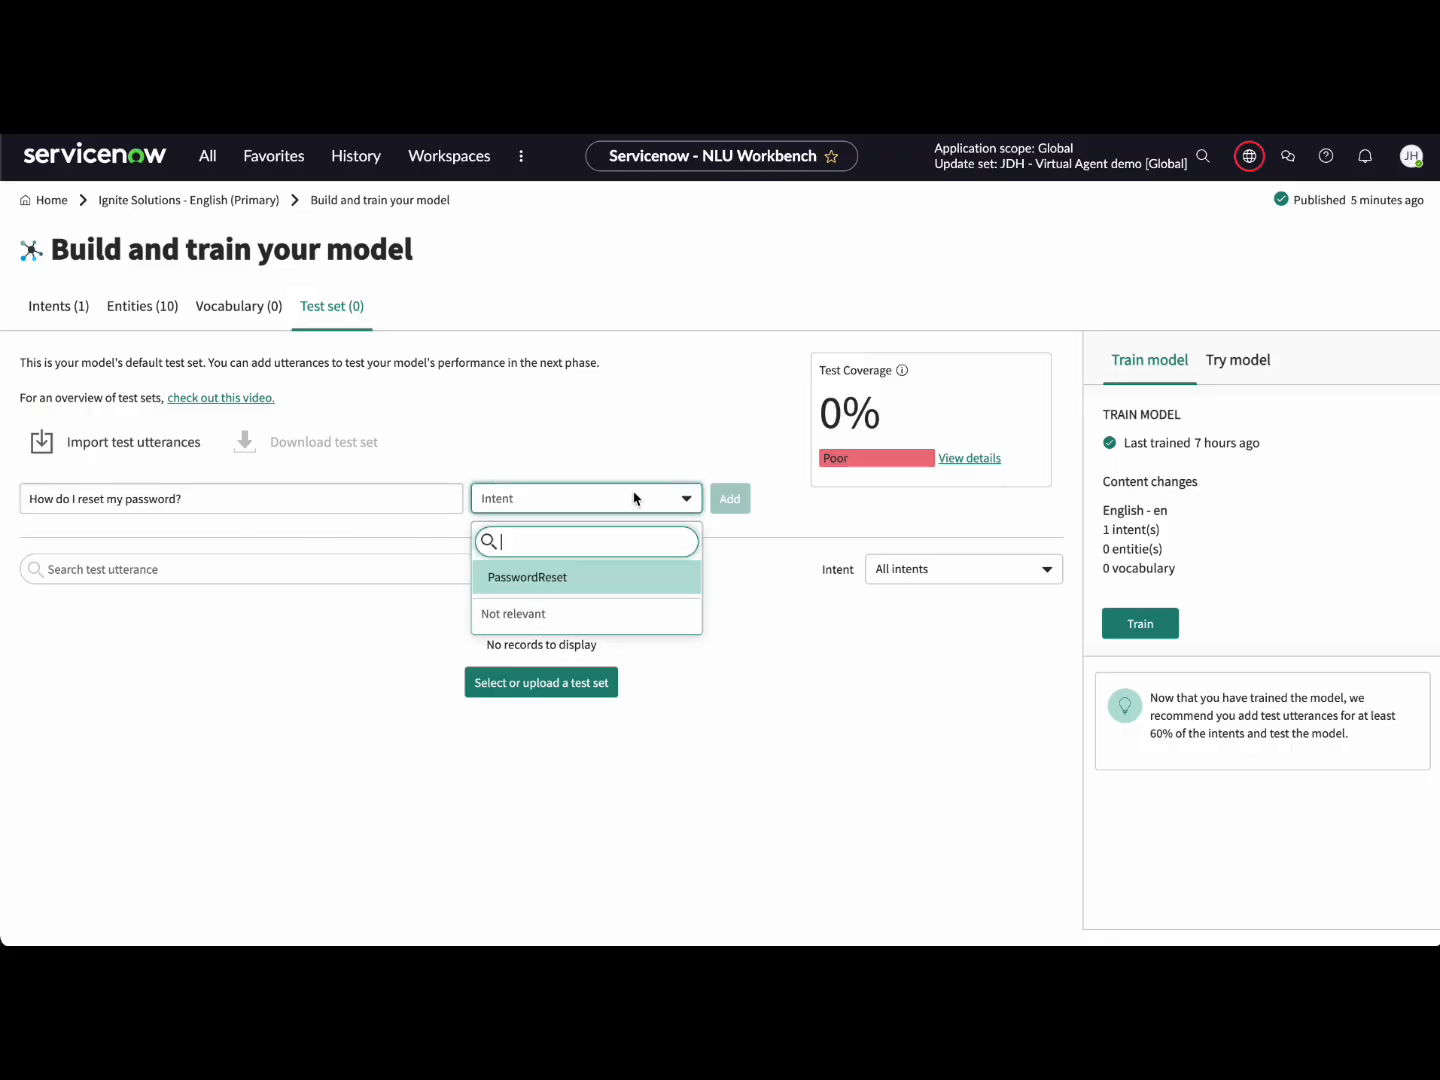
click(631, 577)
click(732, 502)
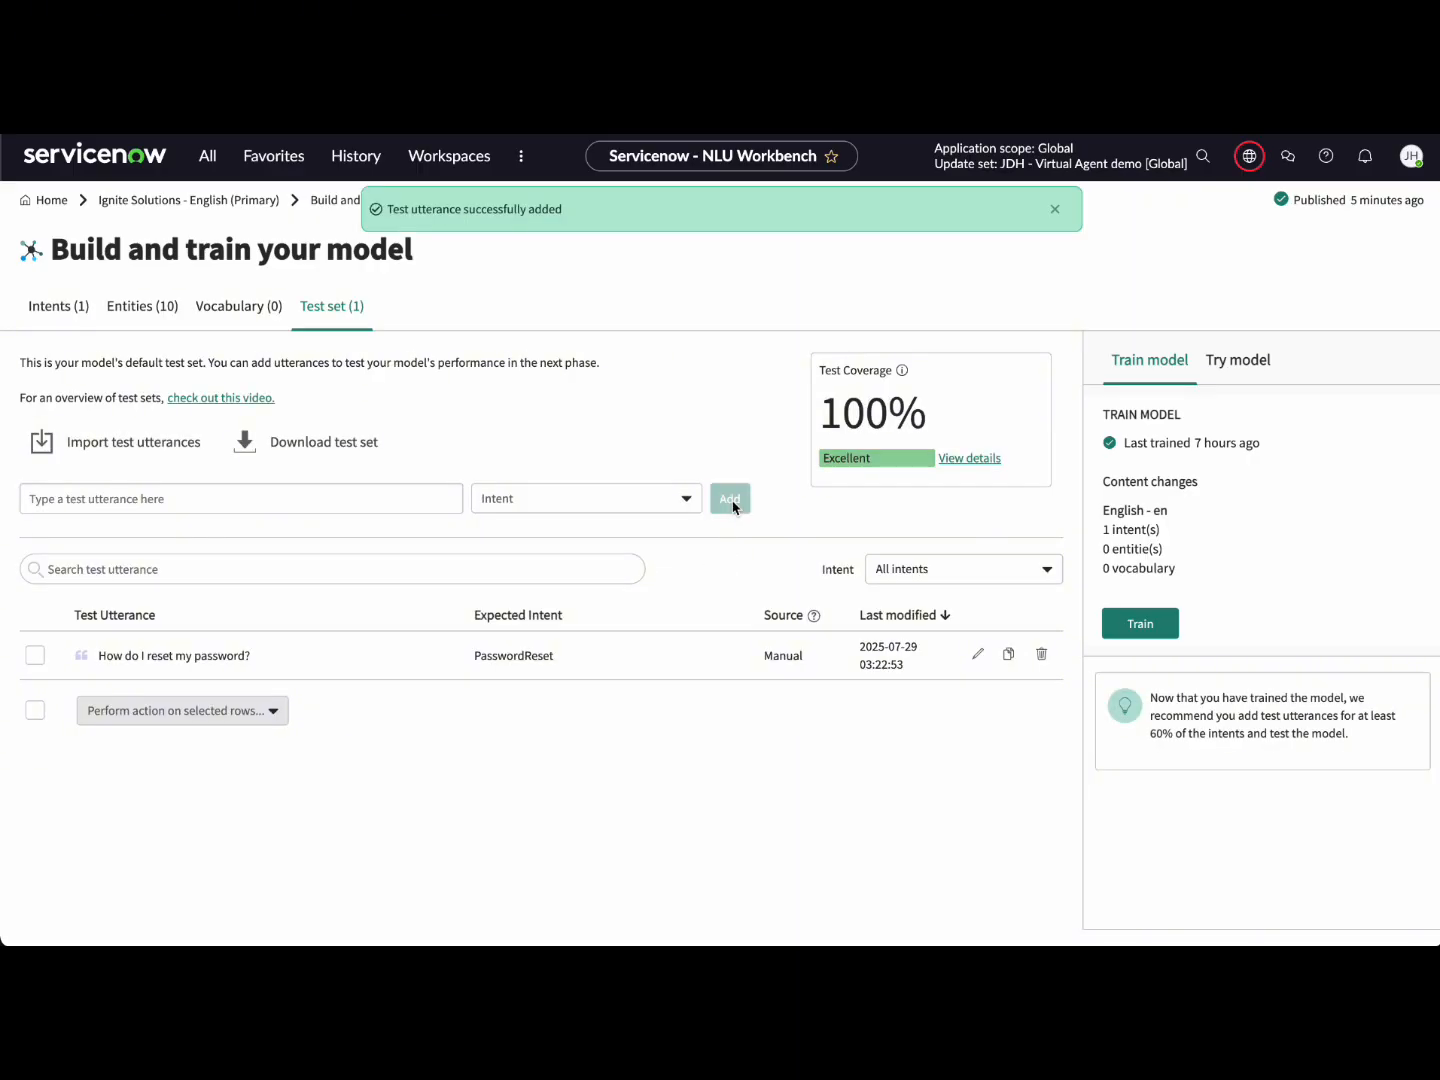
click(273, 497)
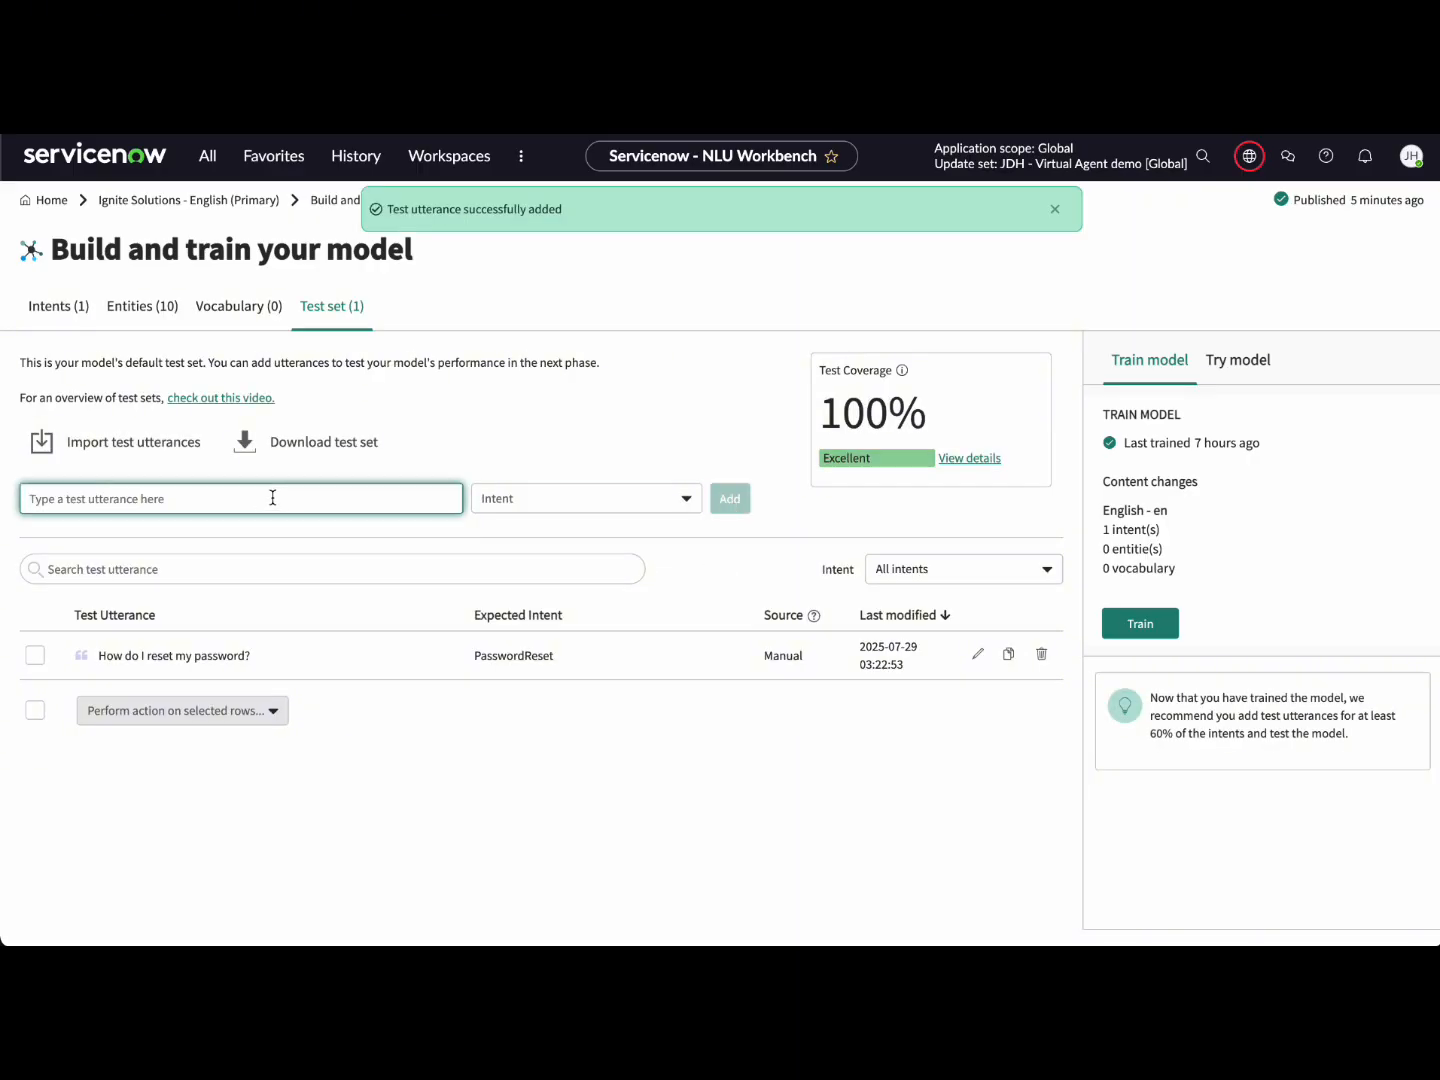
text(I)
text(can't access my account)
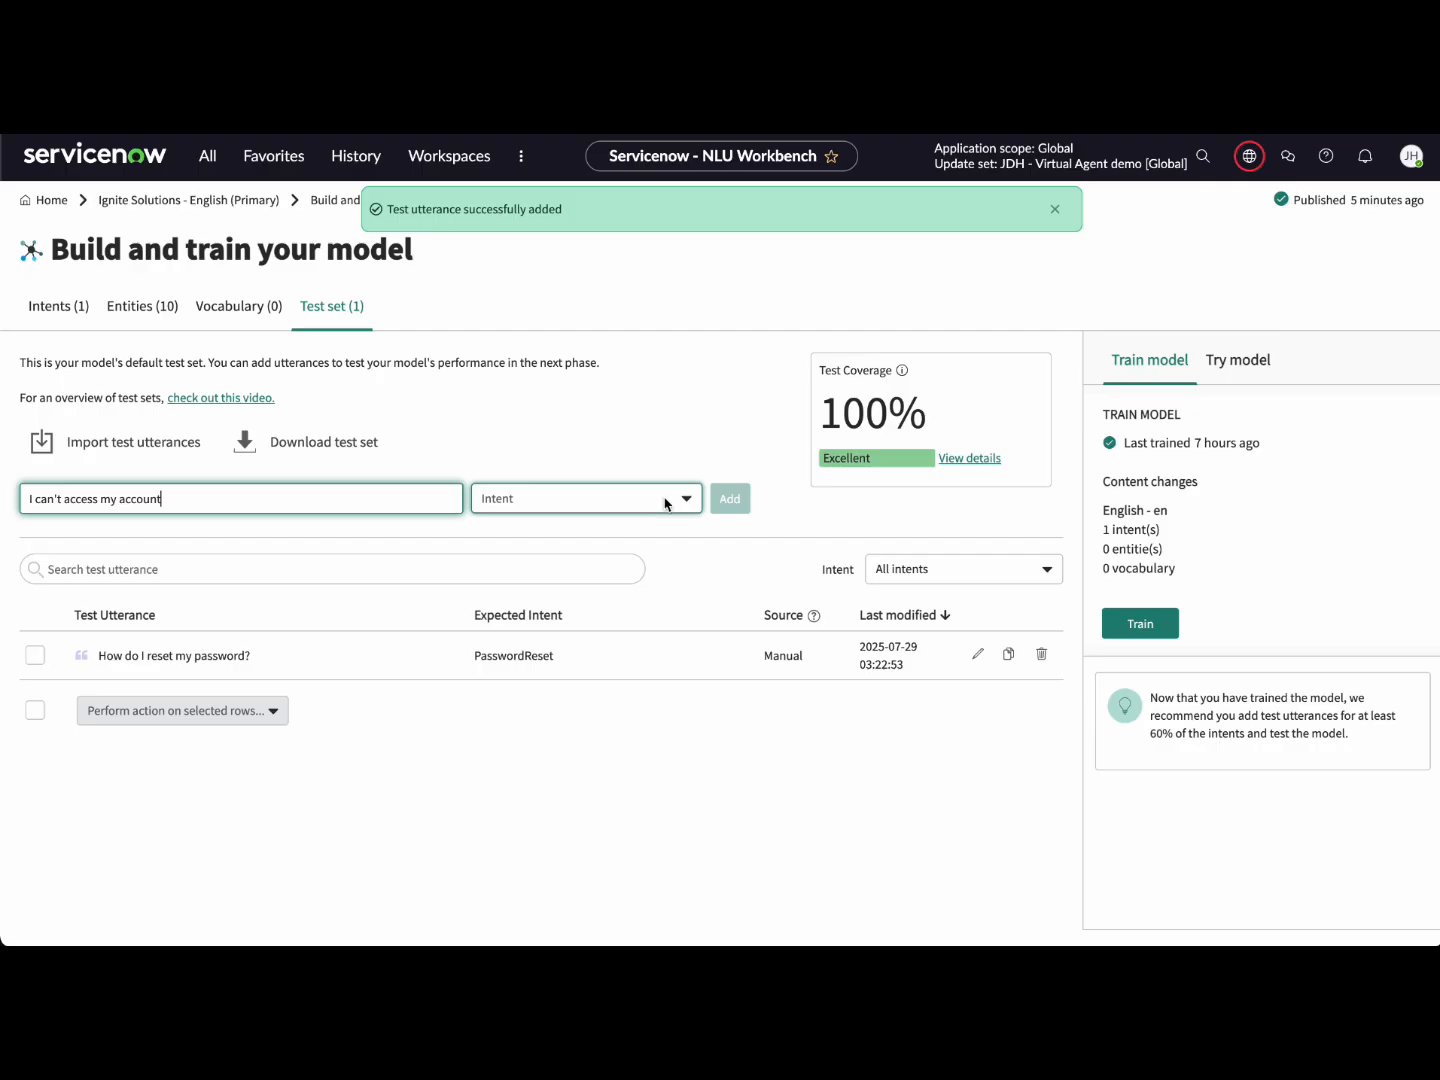
click(680, 500)
click(665, 576)
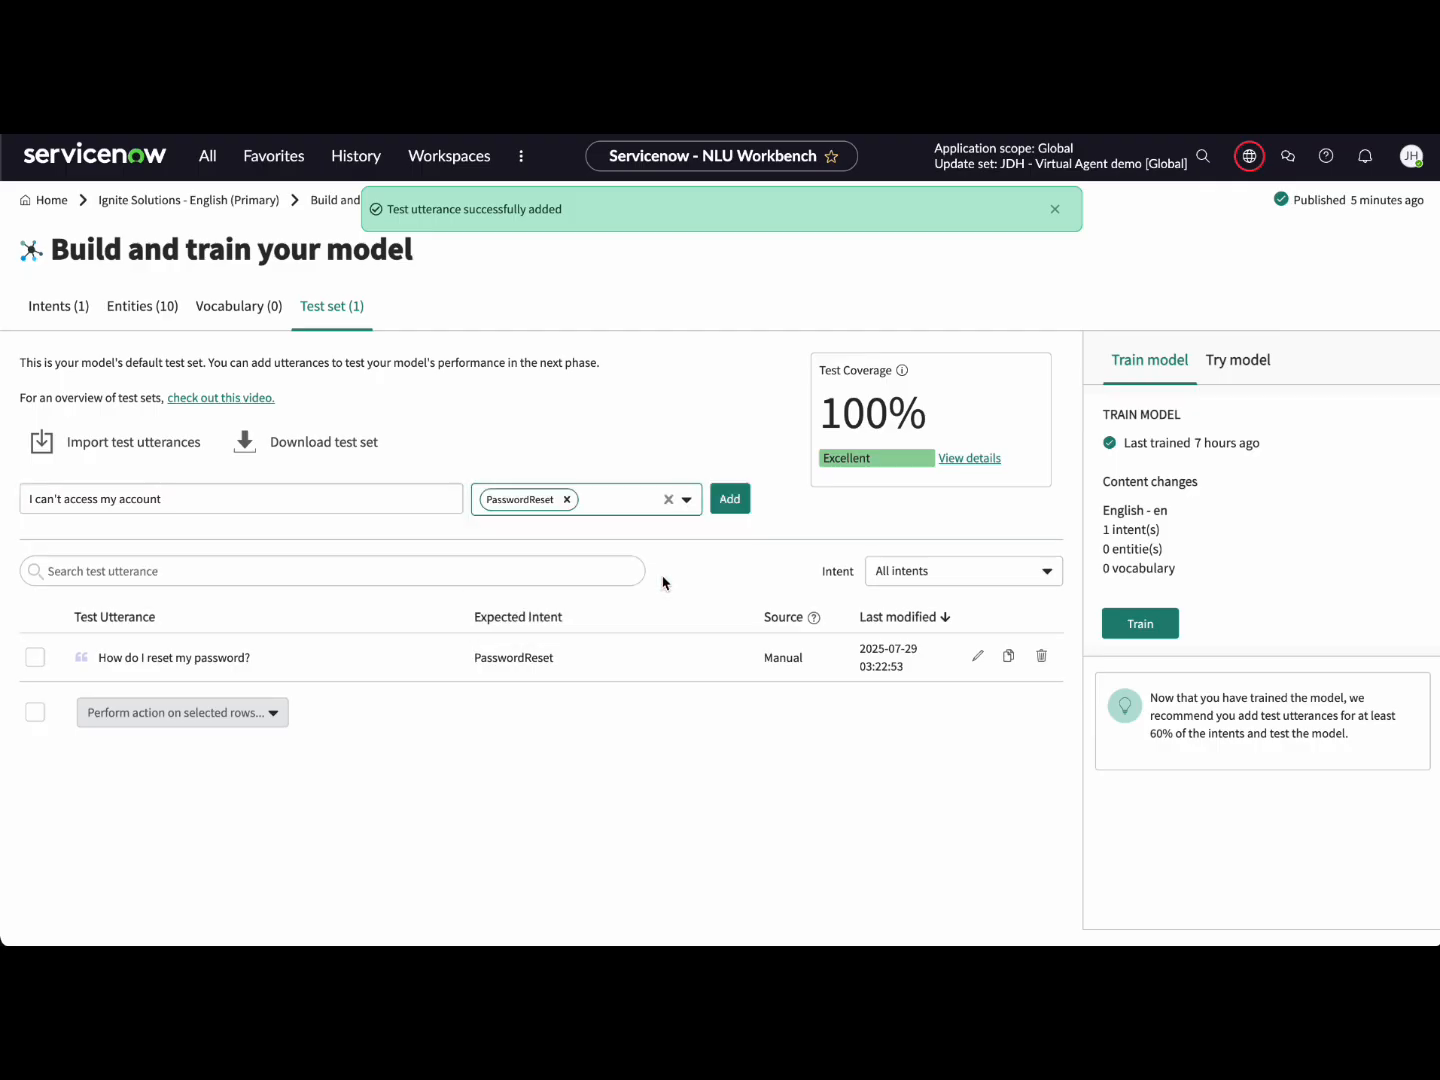
click(730, 500)
Step: Add a third forgotten-password test utterance expecting PasswordReset, reaching 100% coverage
click(349, 503)
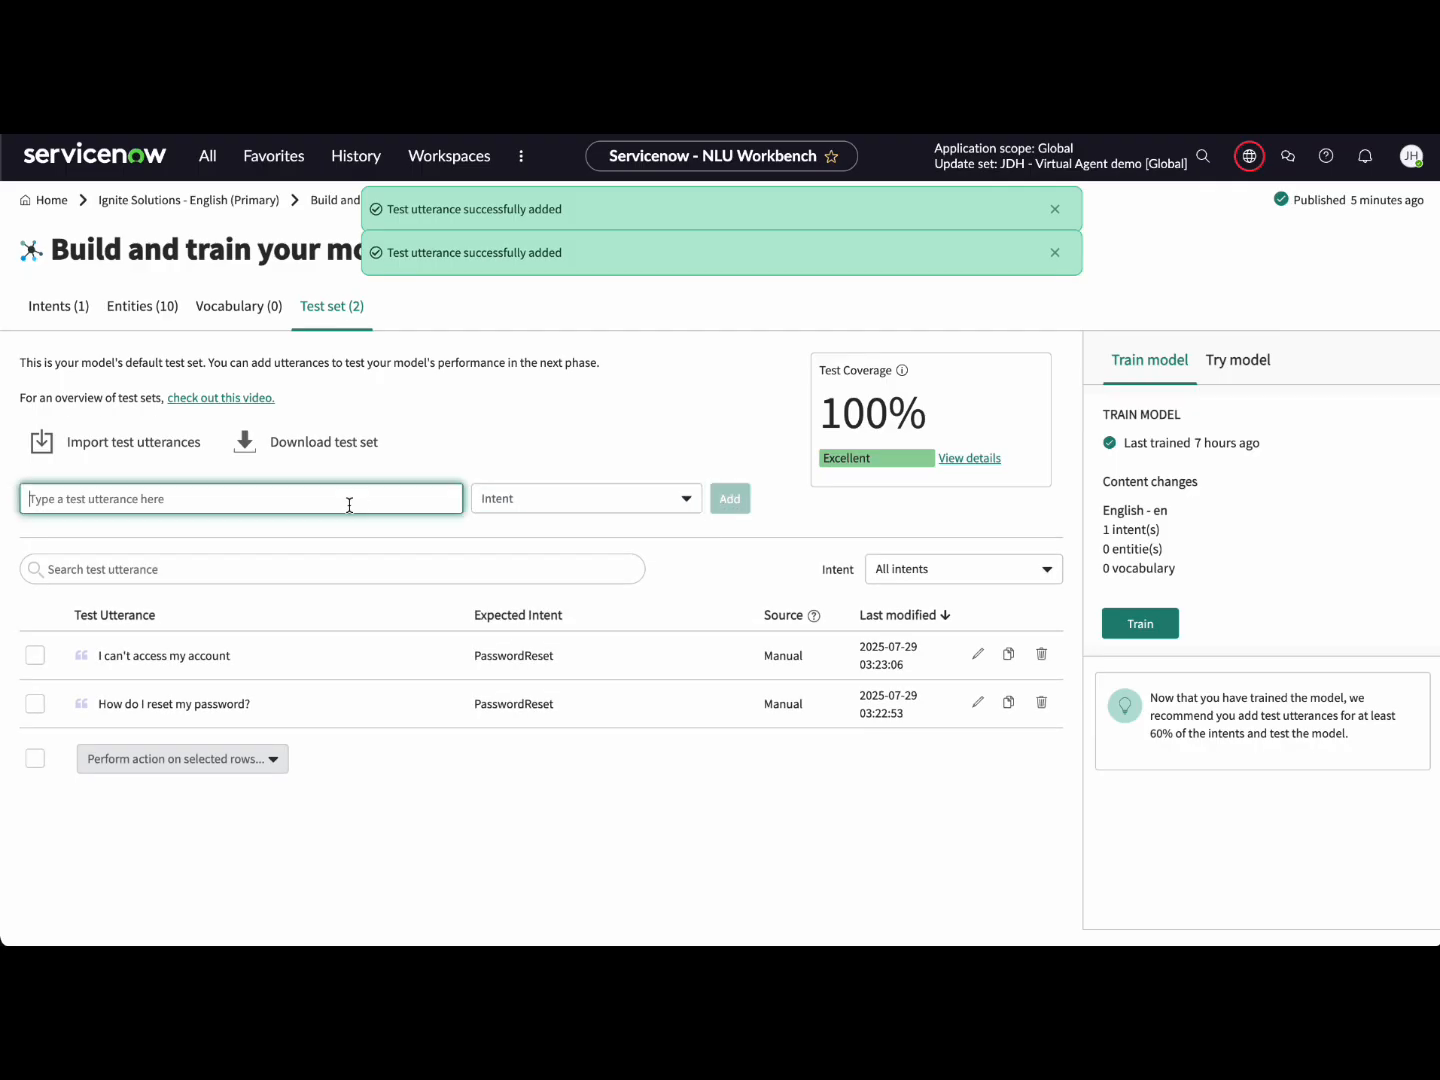
text(I)
click(686, 498)
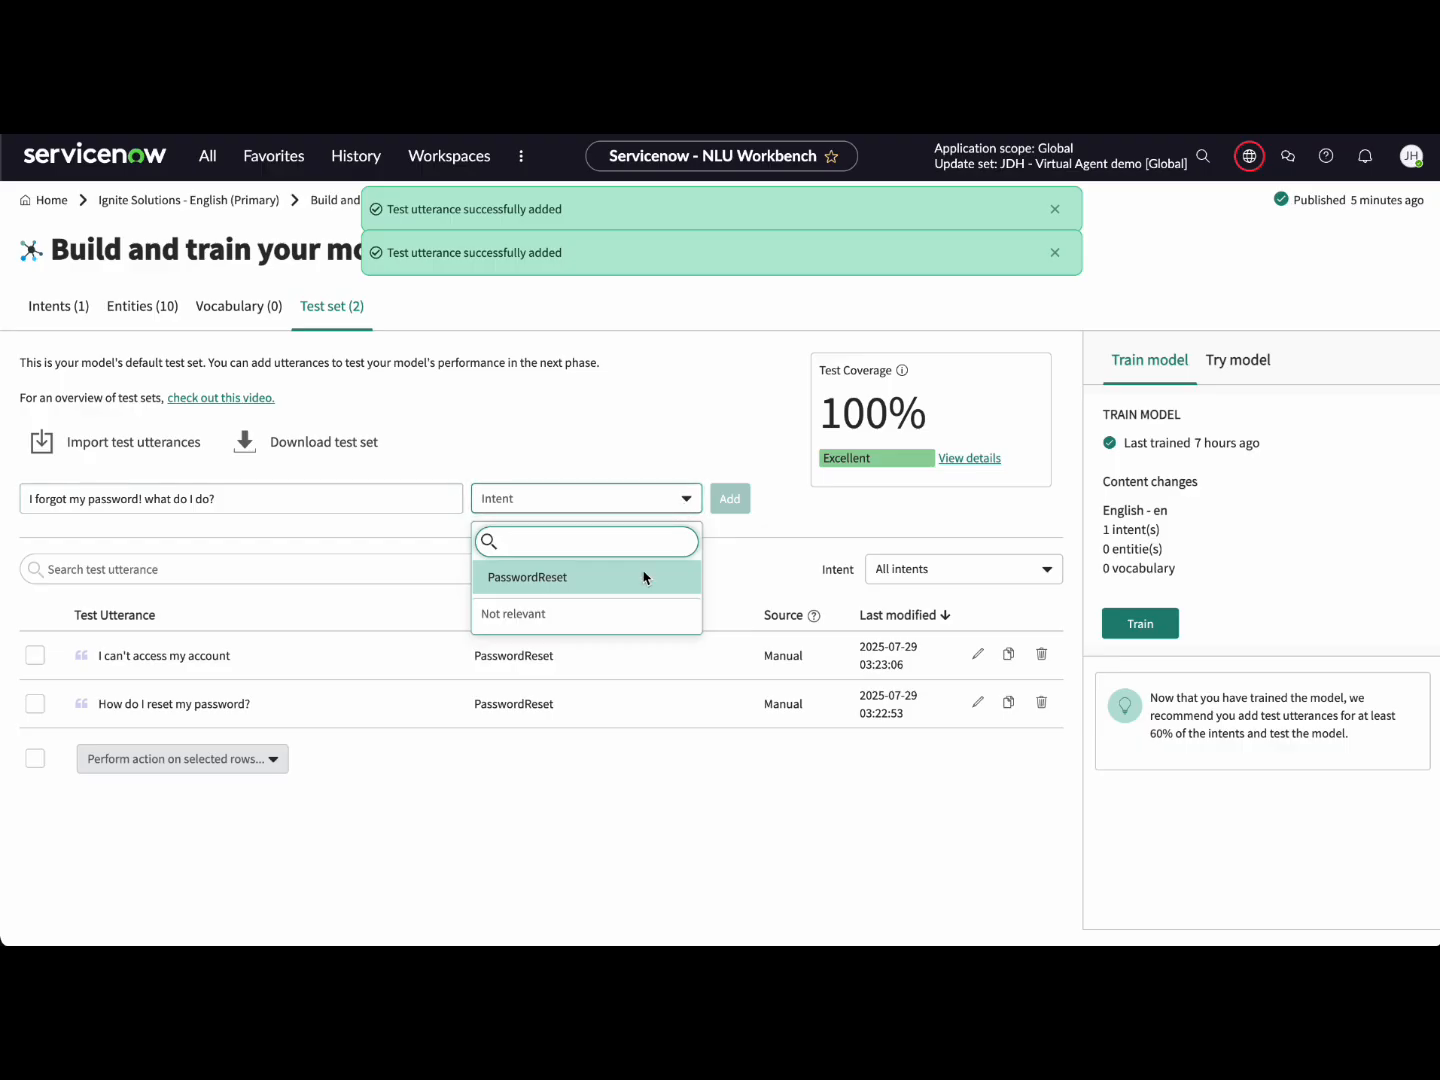
click(645, 575)
click(732, 500)
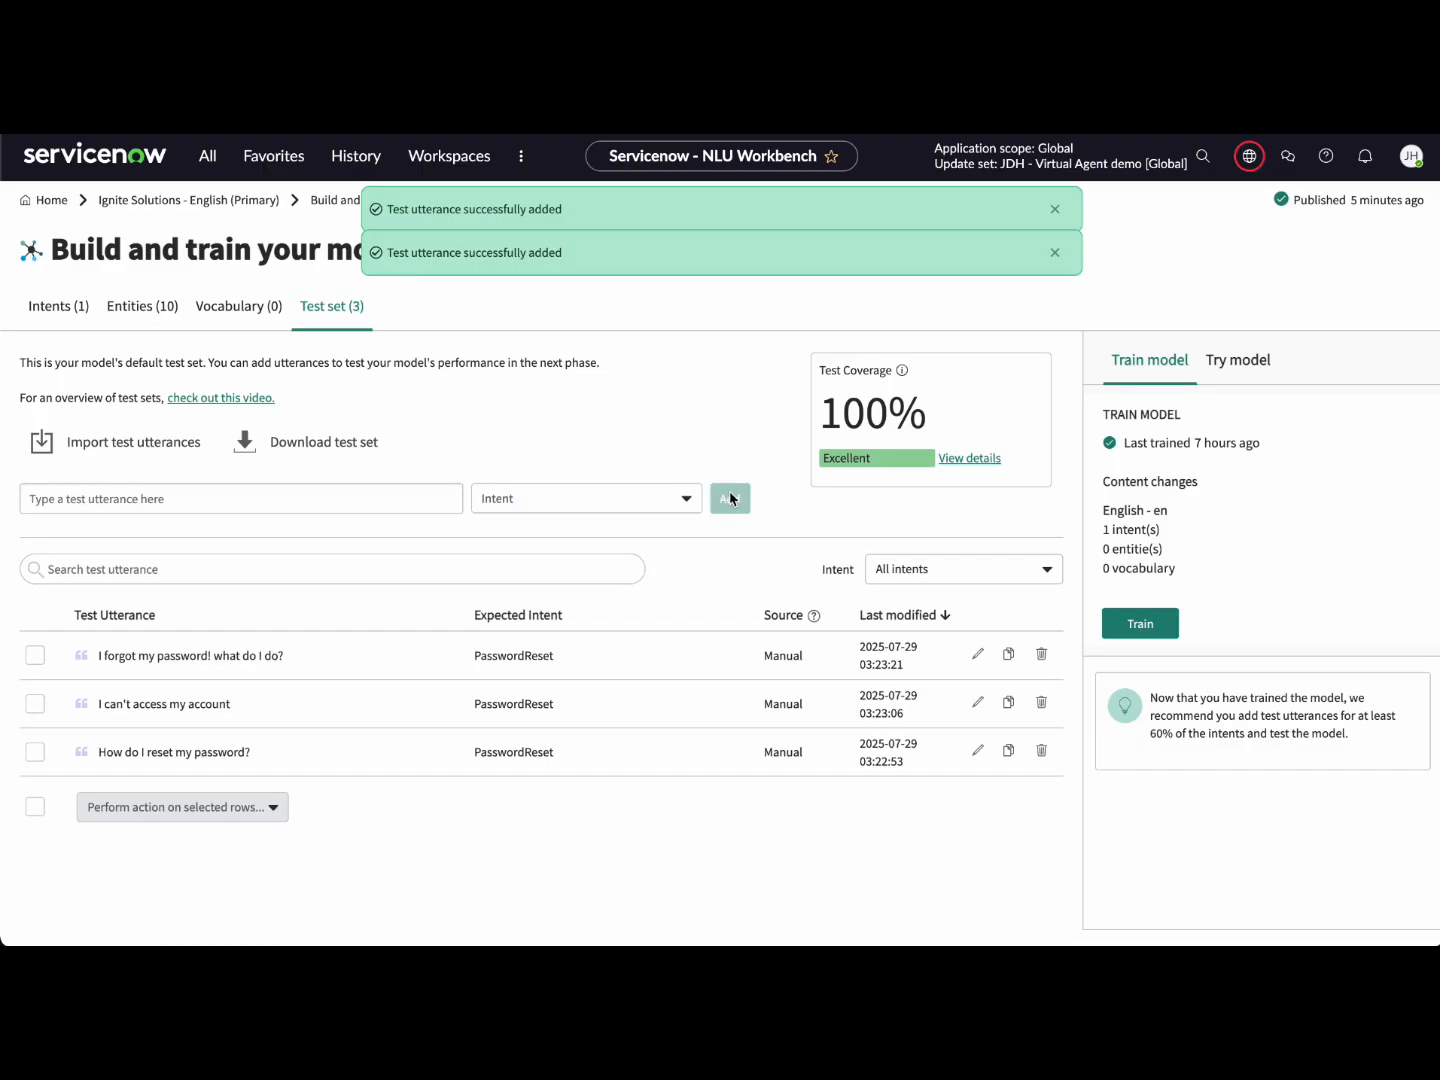
click(723, 445)
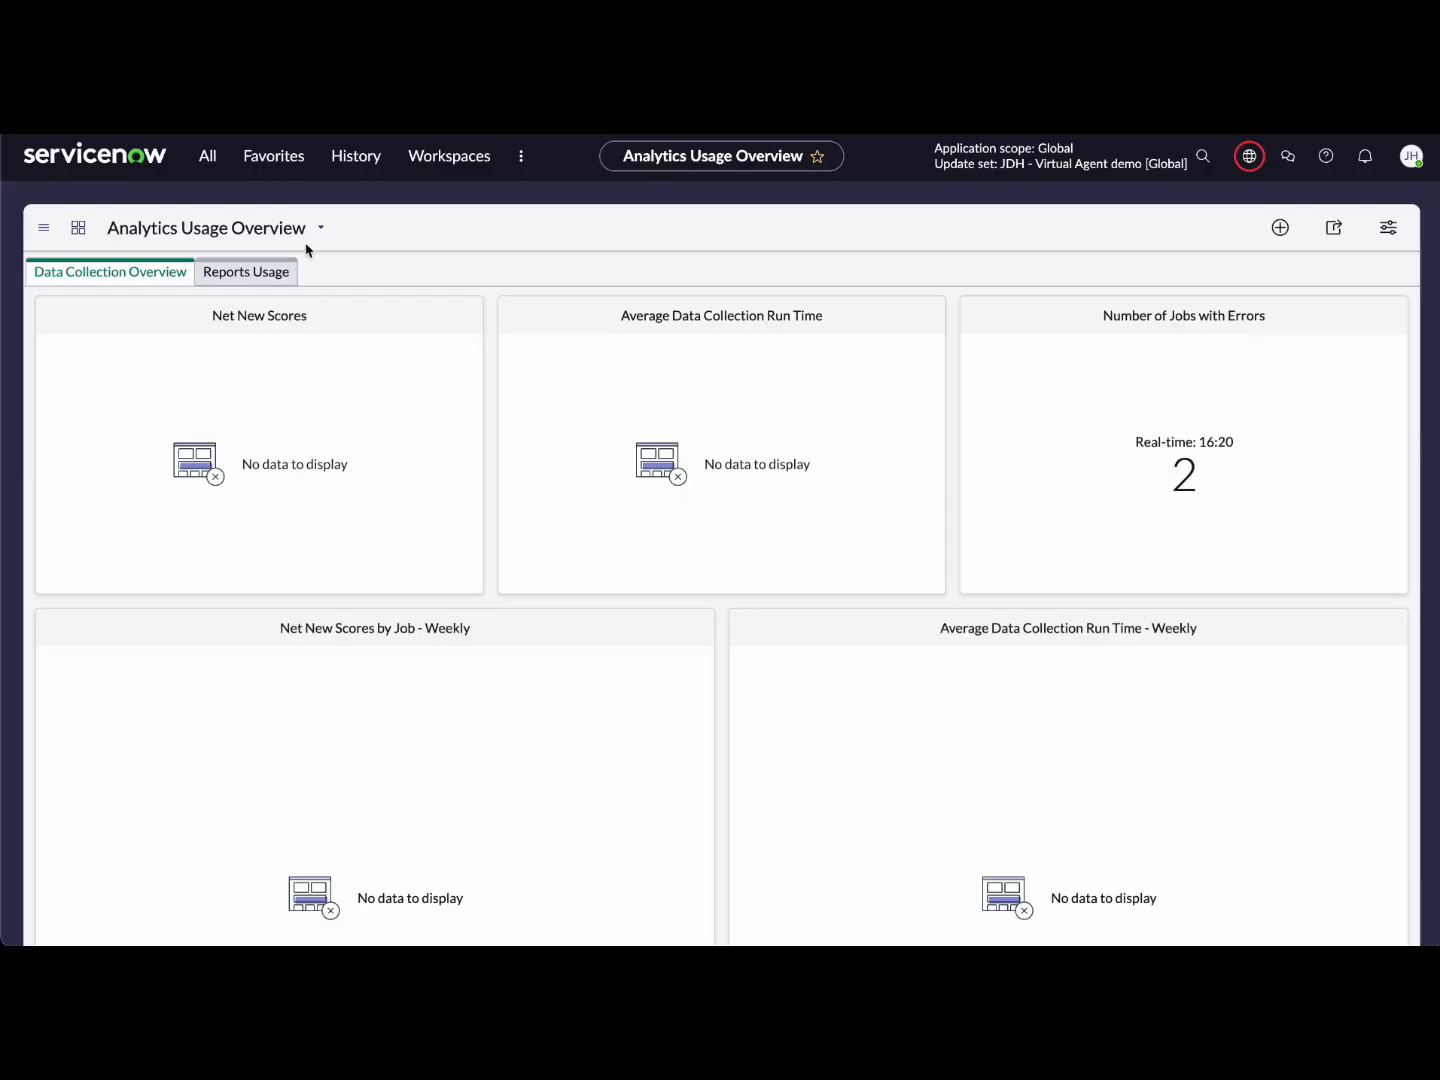
Step: Filter the All menu for 'virtual agent', open Virtual Agent Designer, and browse its topic cards
click(207, 156)
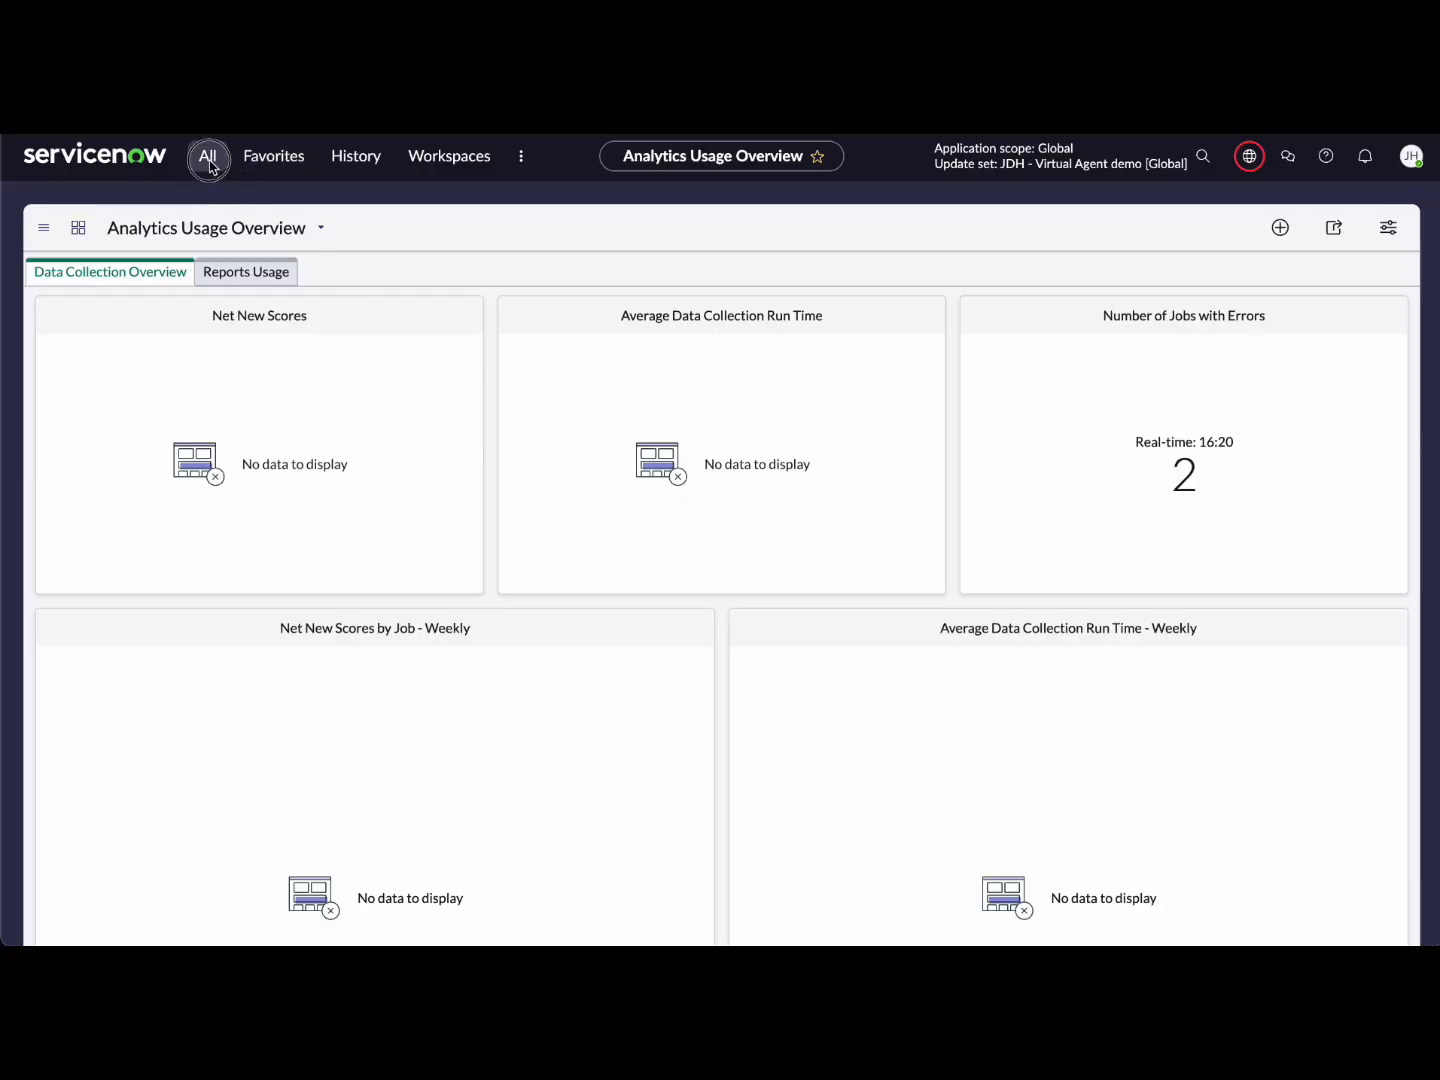
click(202, 213)
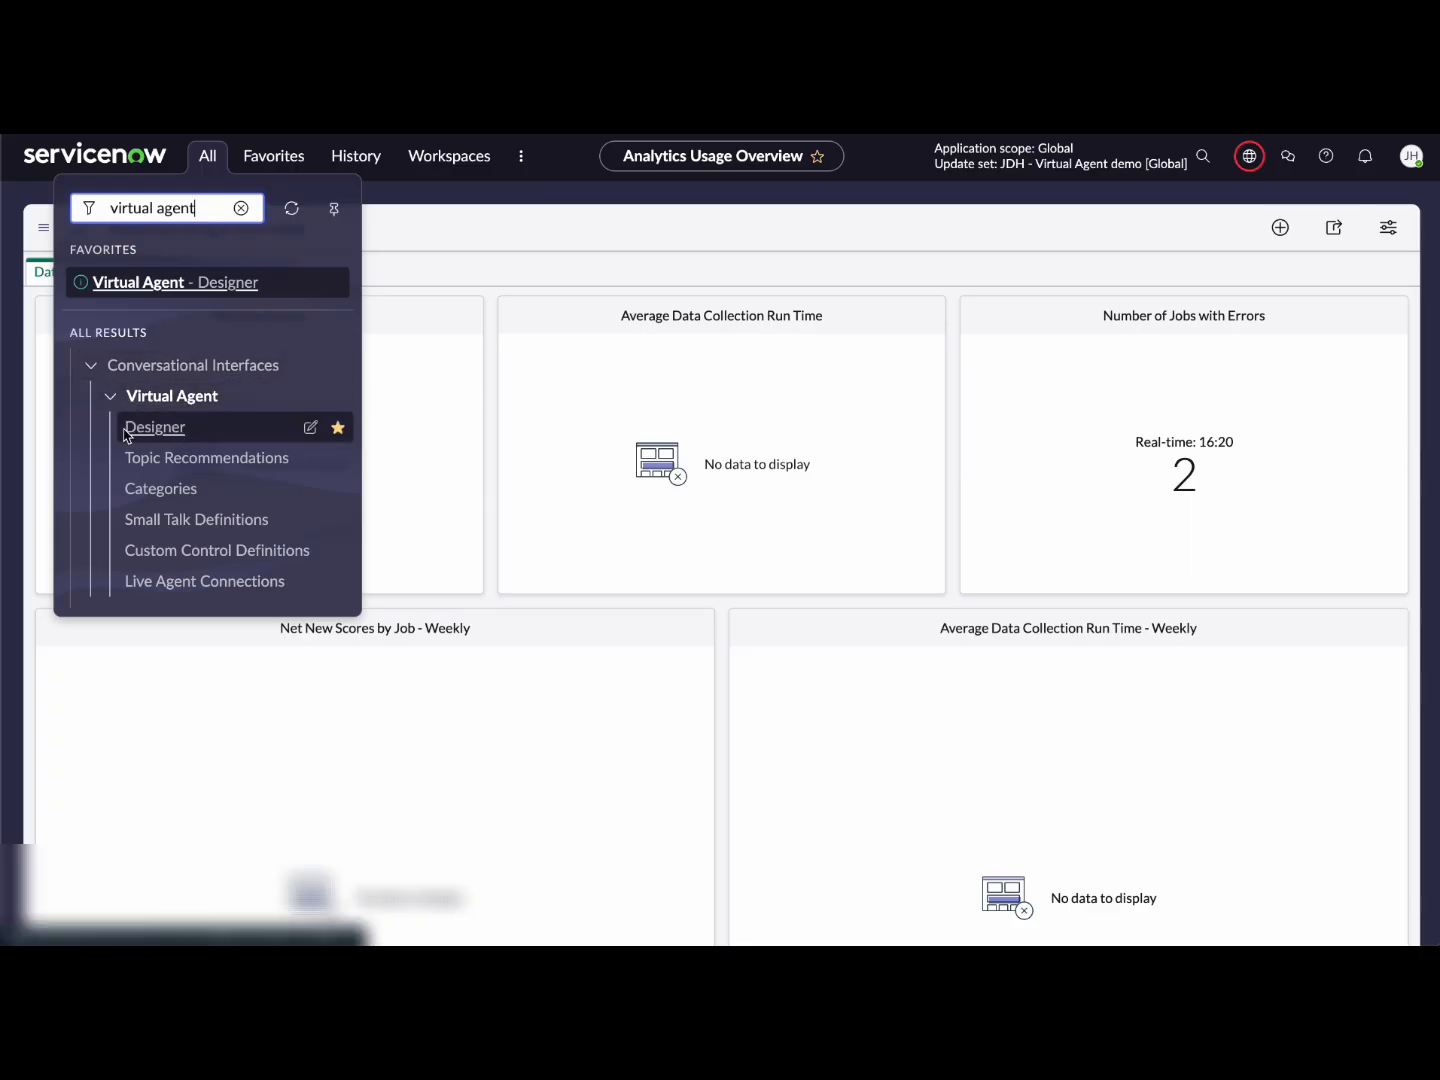
click(155, 427)
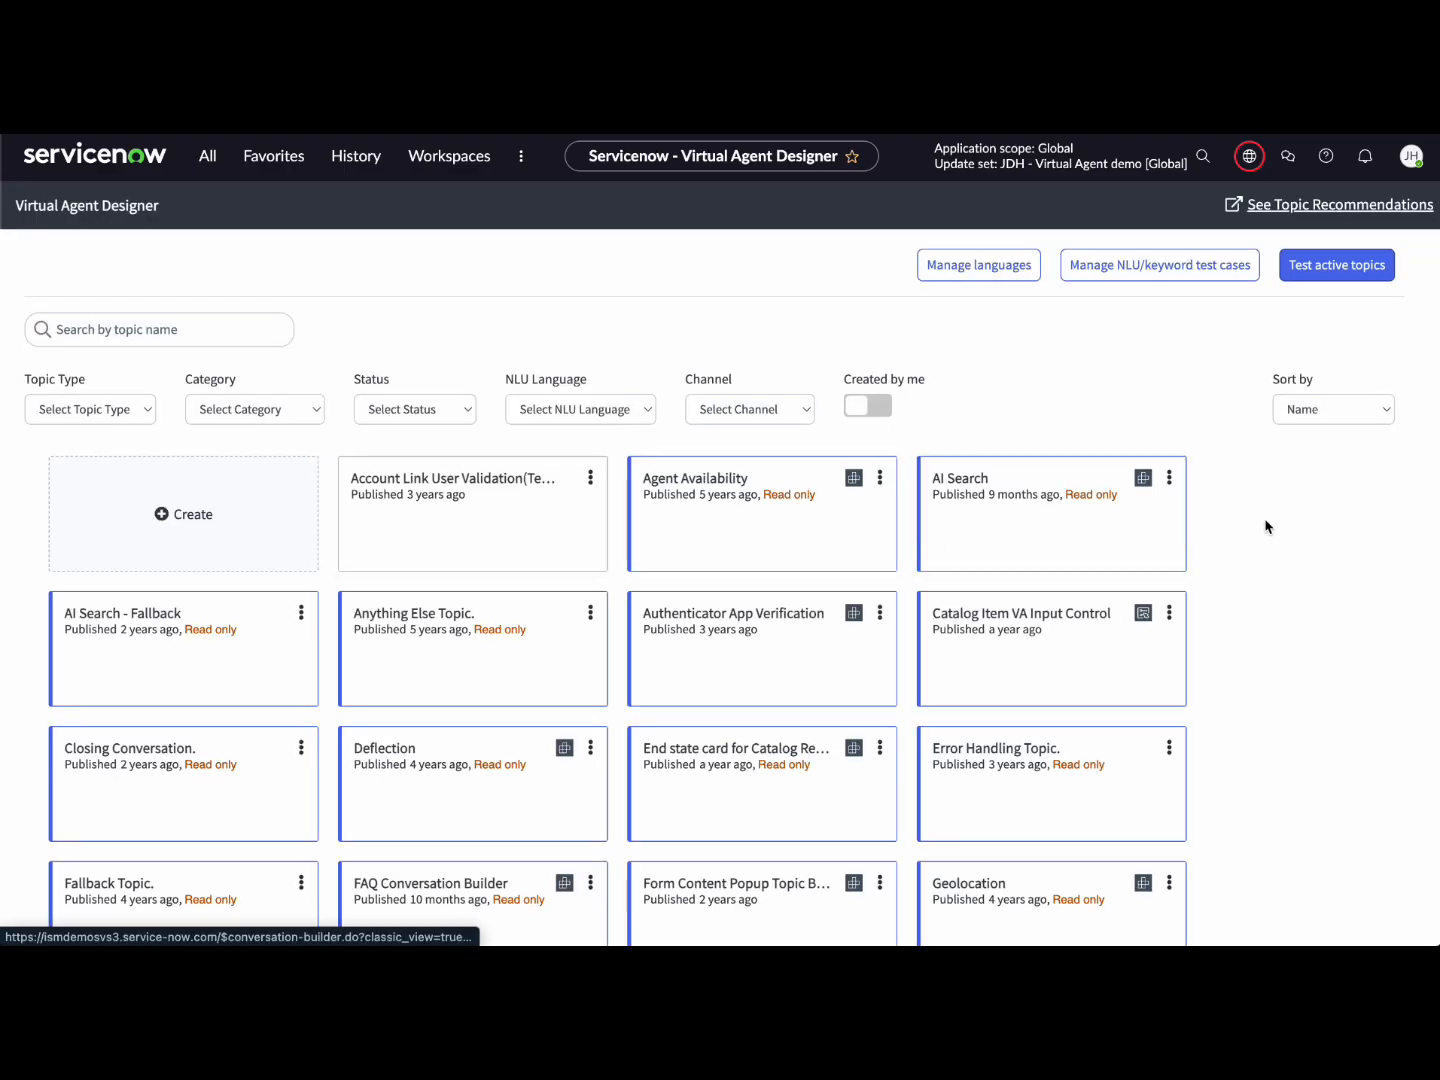
scroll(1250, 530, down, 5)
scroll(1250, 530, down, 3)
scroll(1250, 530, down, 2)
scroll(1249, 530, down, 3)
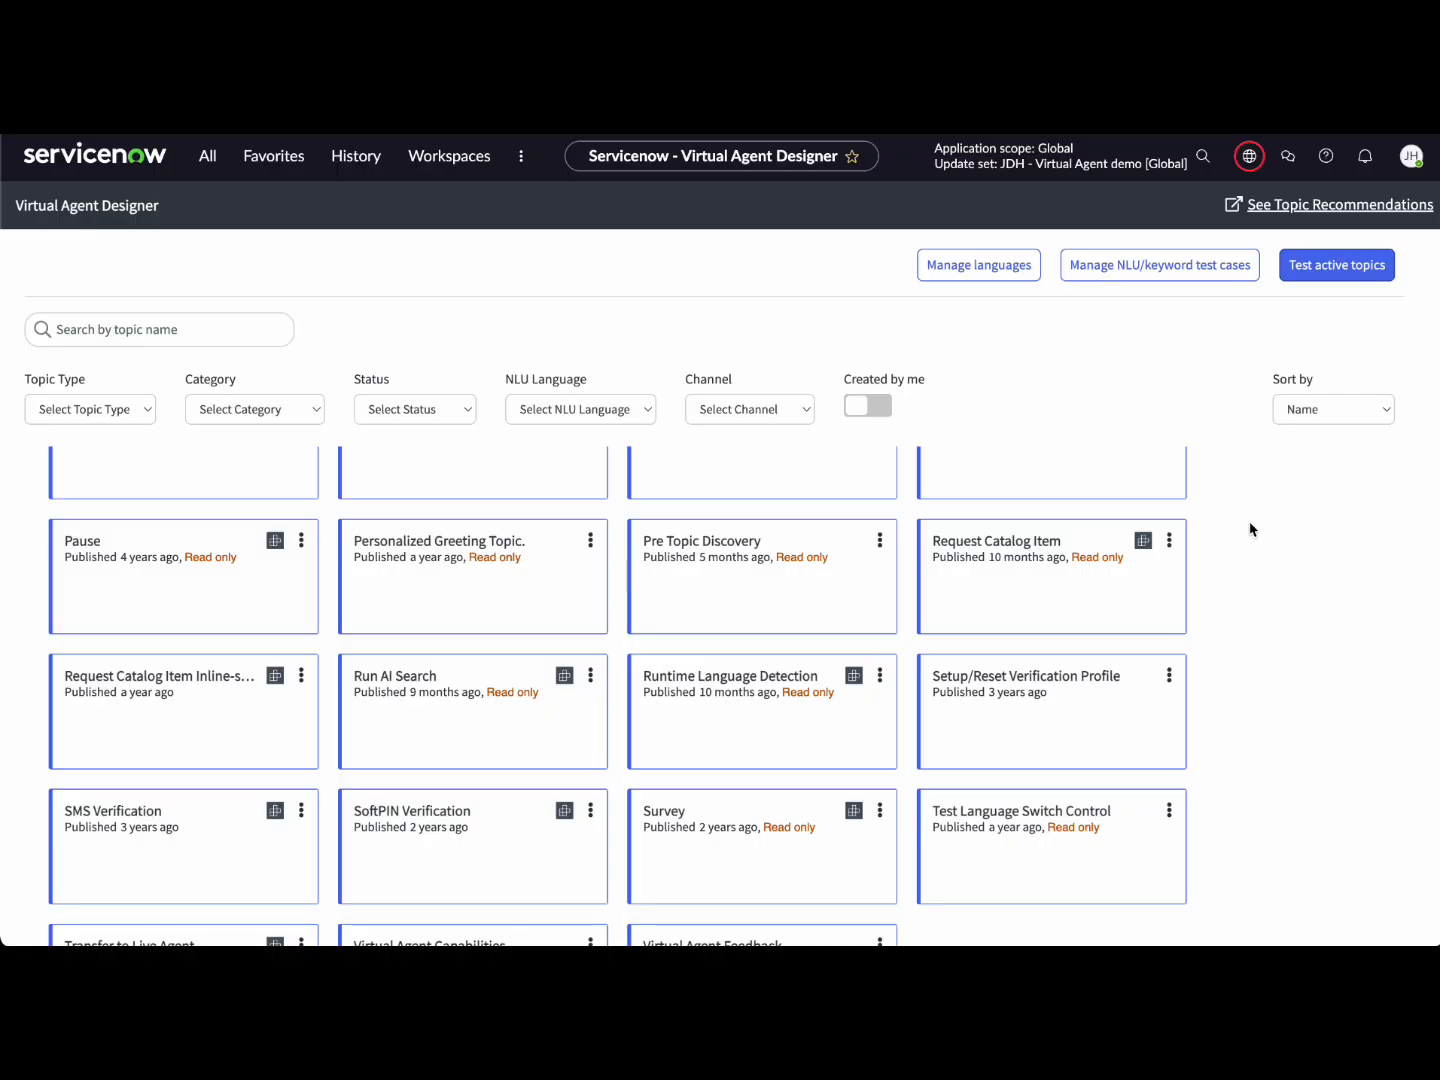
scroll(1250, 529, down, 2)
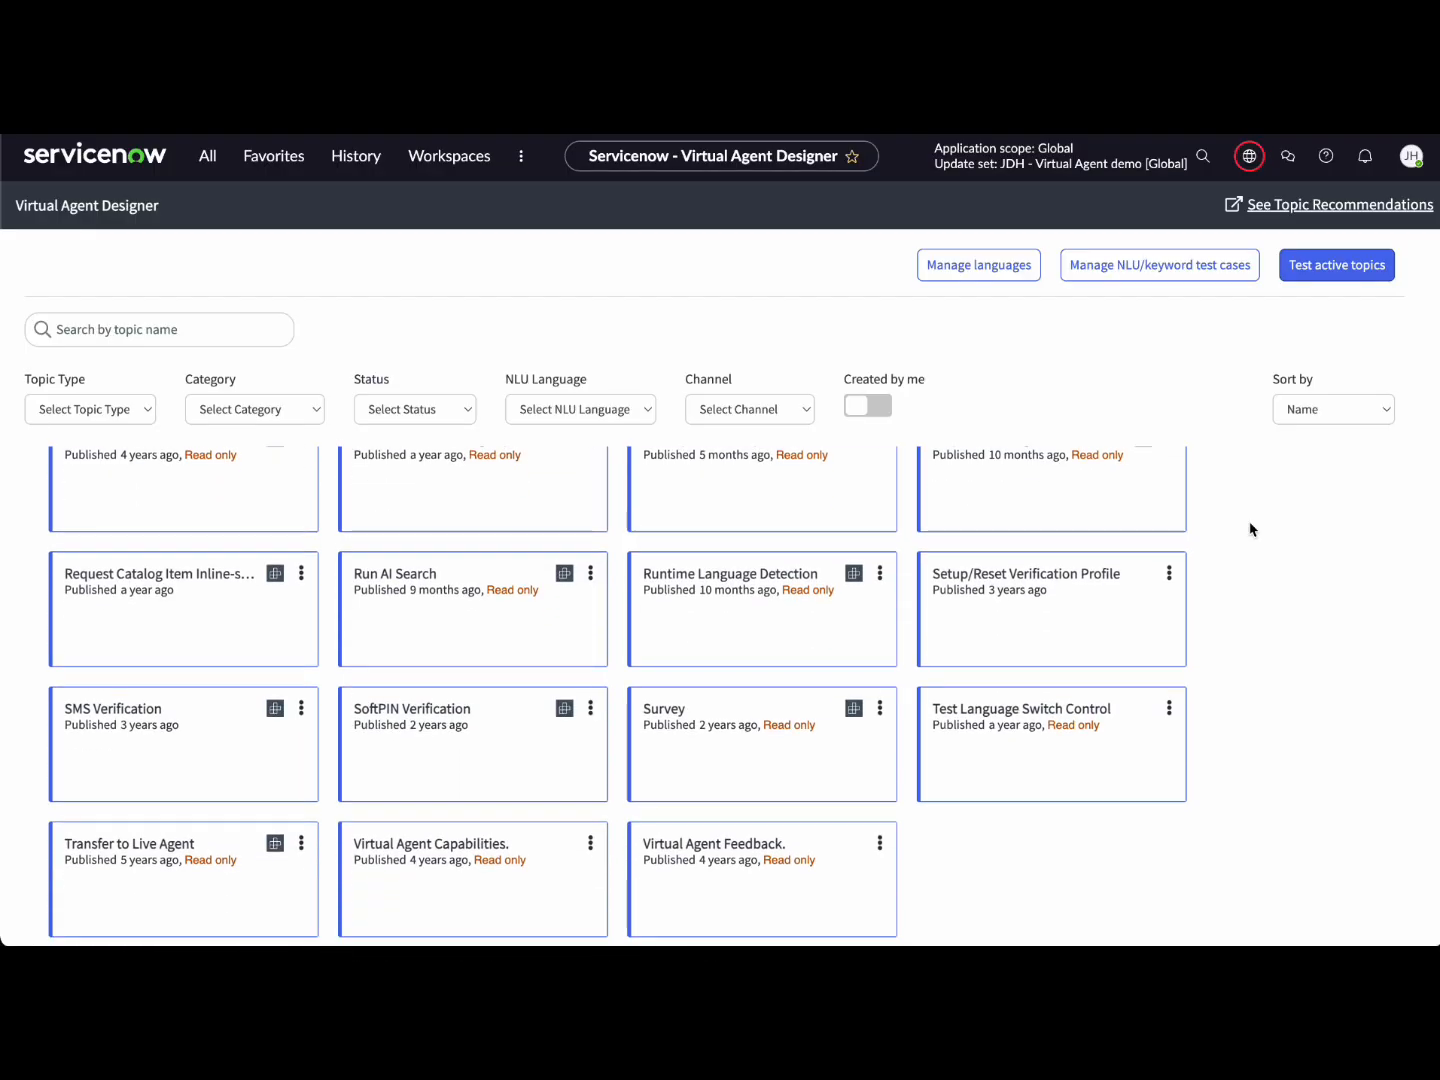
scroll(1249, 530, up, 10)
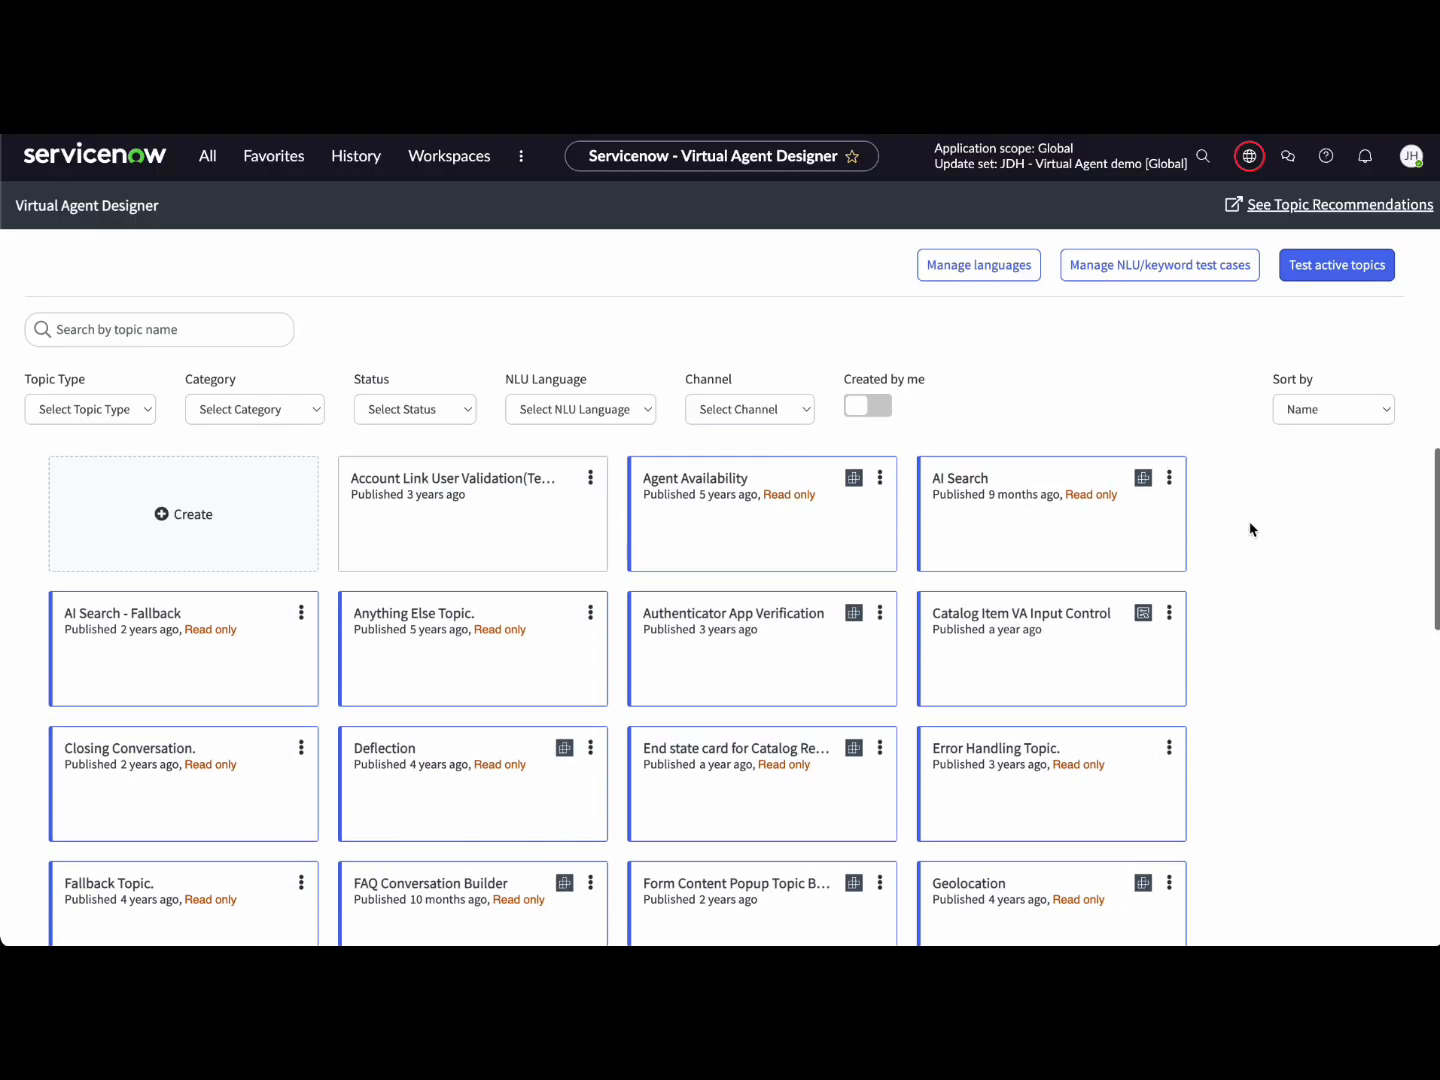
Step: Create a new topic named 'Reset Password' and begin its description 'How To: Reset Your Password'
click(183, 518)
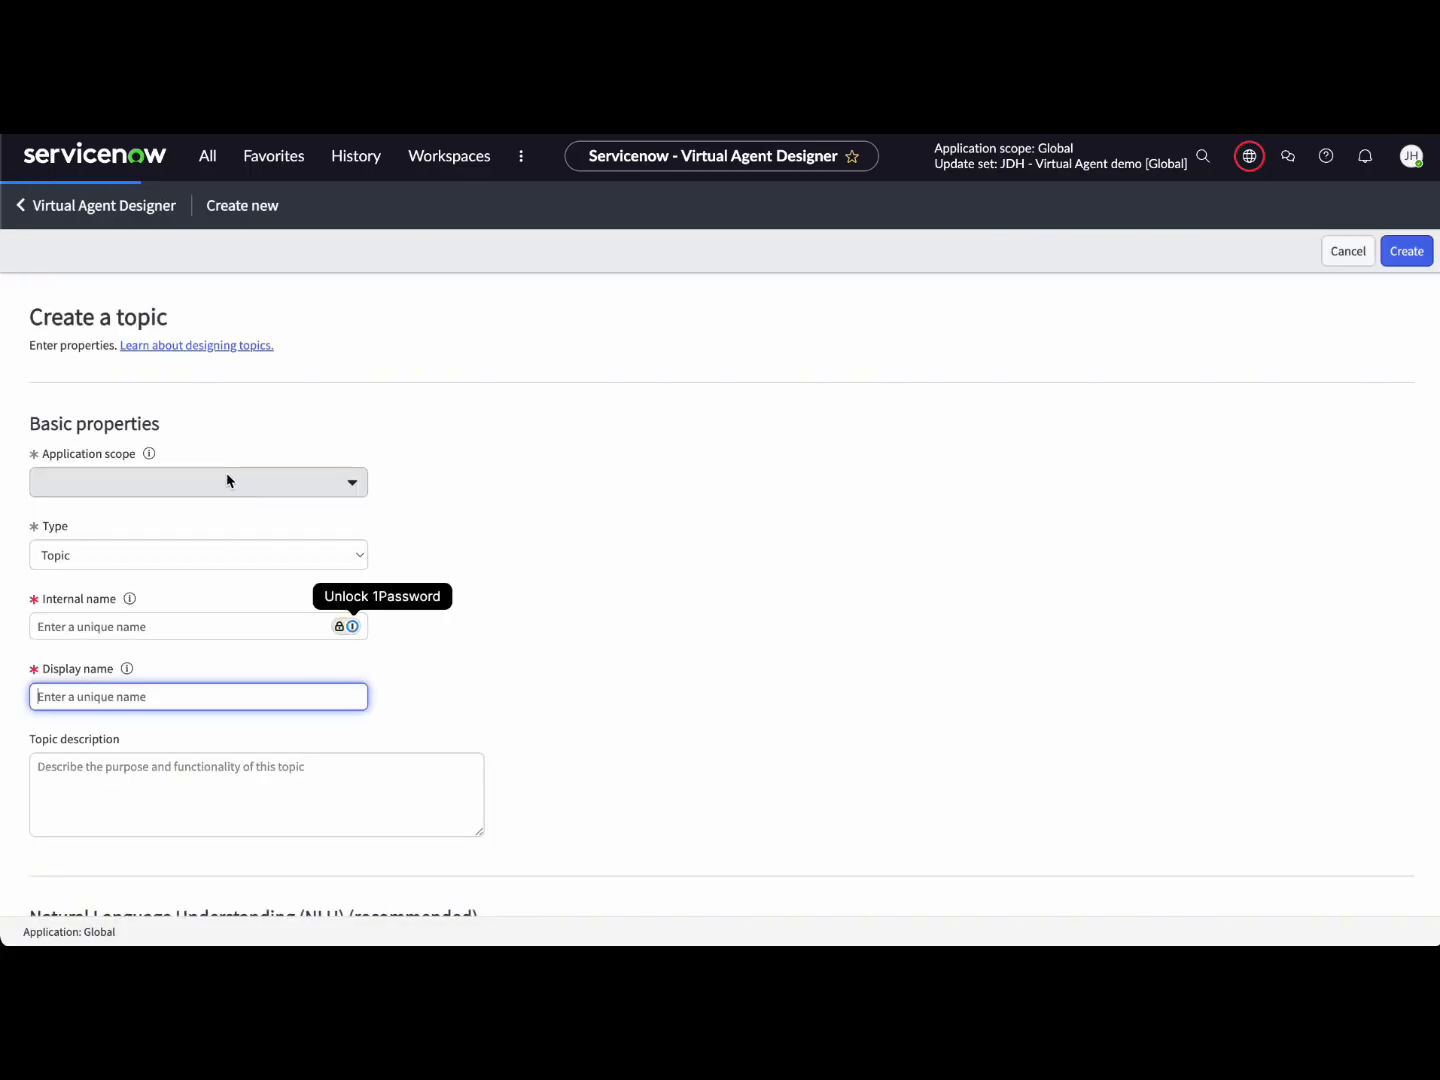
click(382, 429)
scroll(385, 434, down, 2)
scroll(383, 434, down, 3)
click(305, 460)
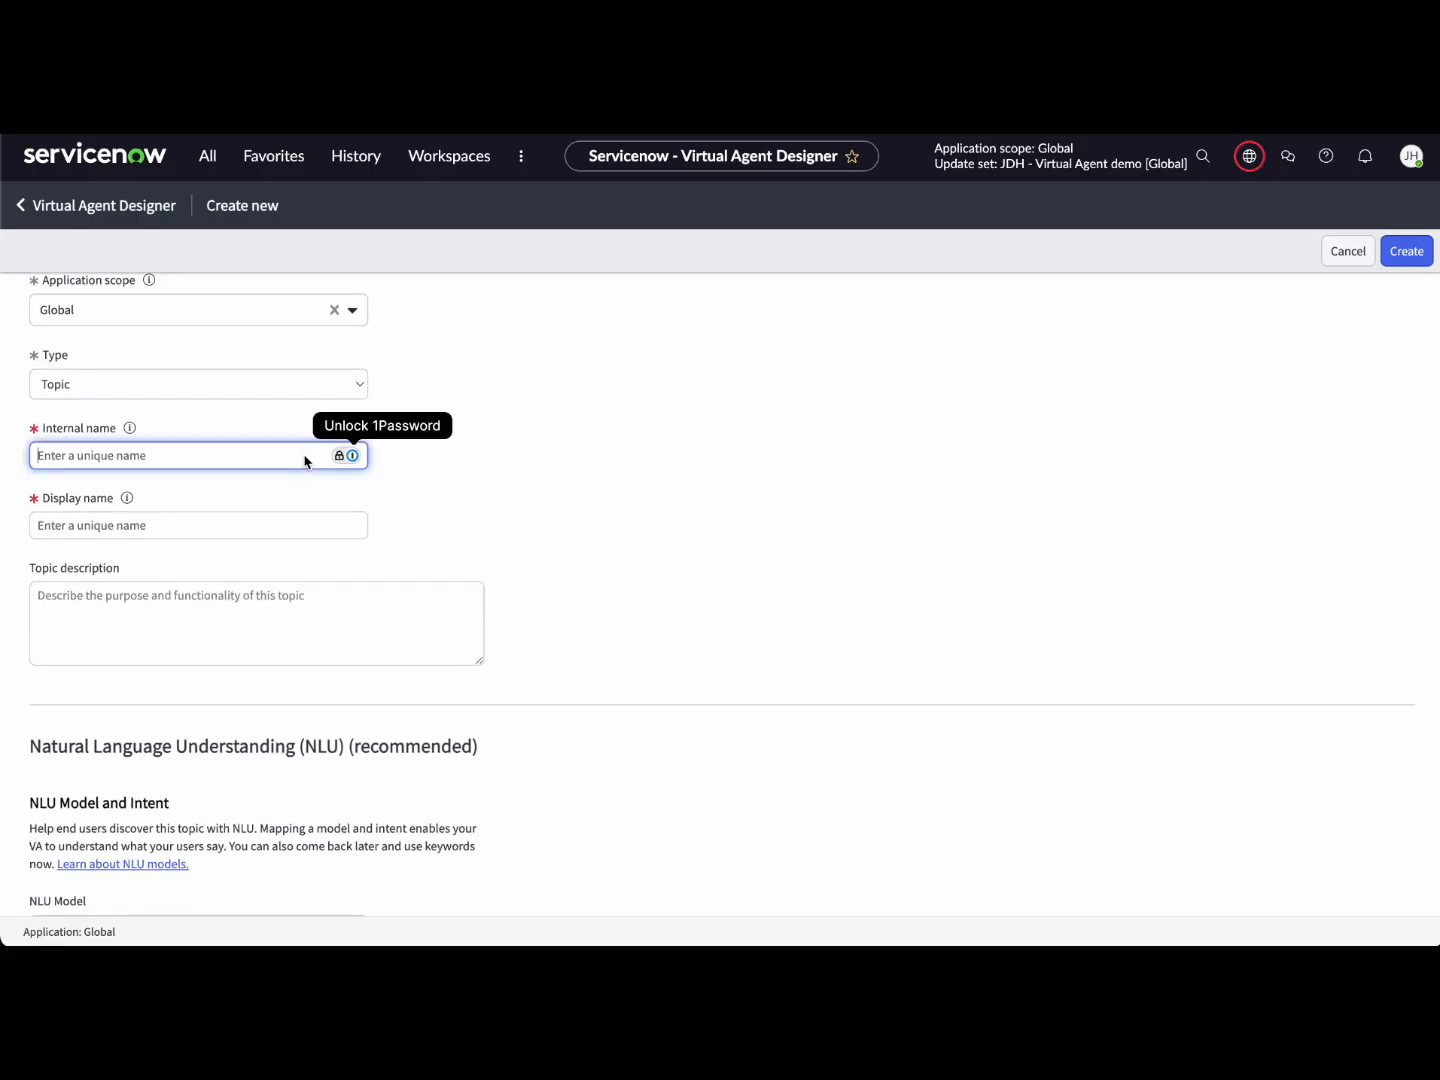
text(Reset)
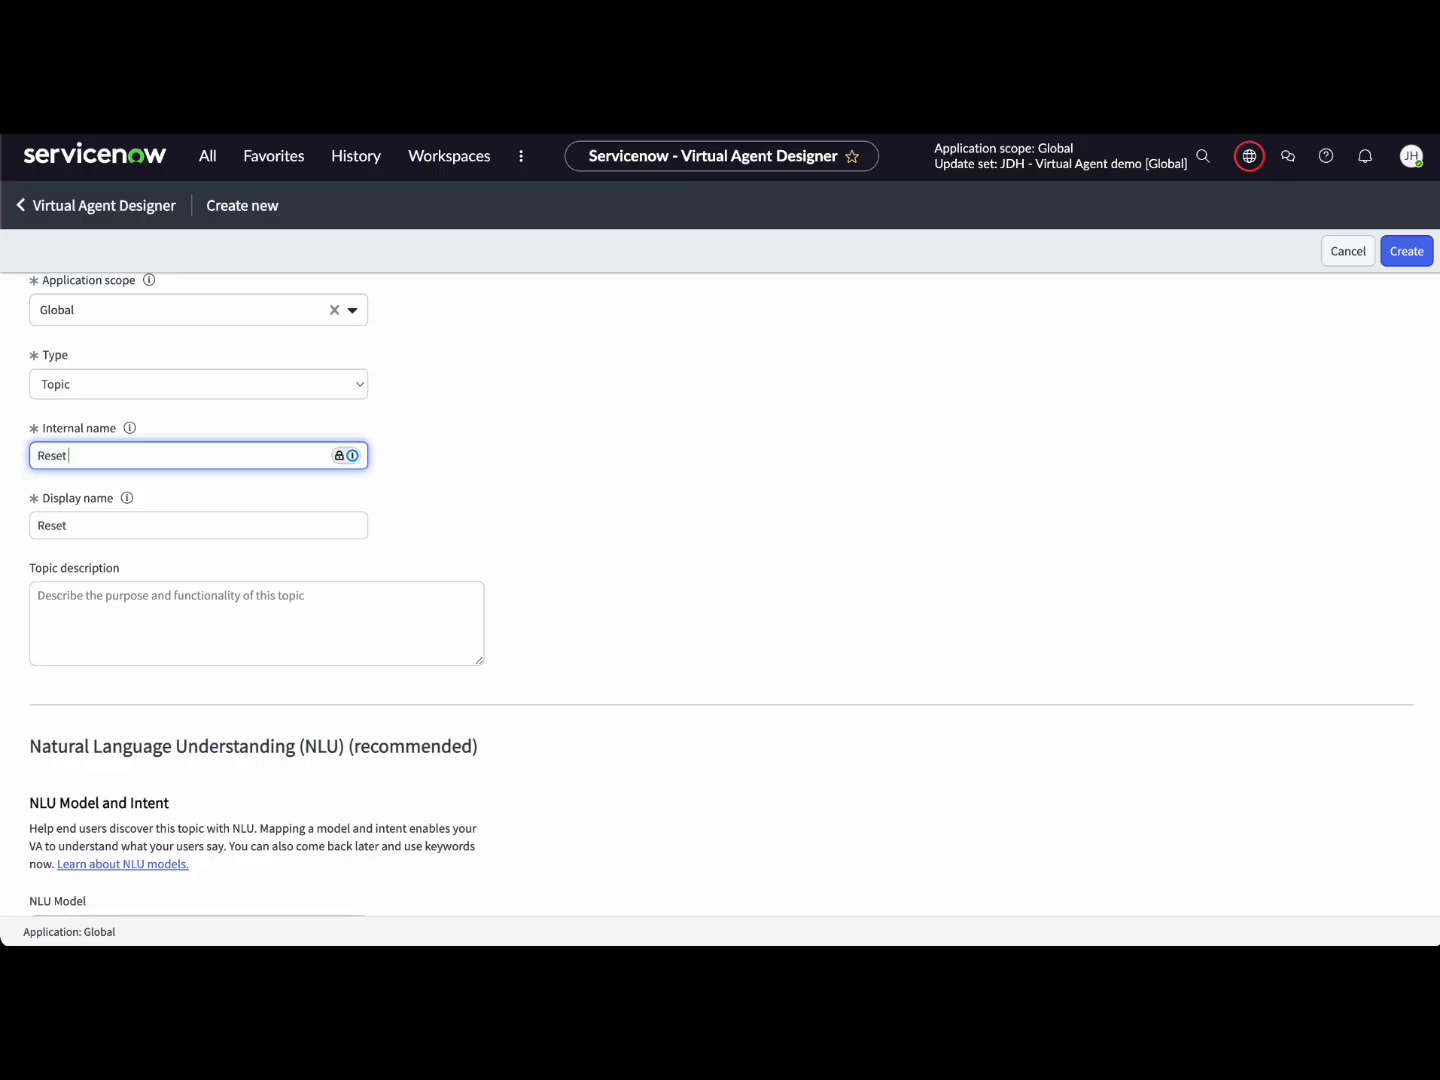
text( Password)
click(462, 512)
click(311, 606)
text(How To:)
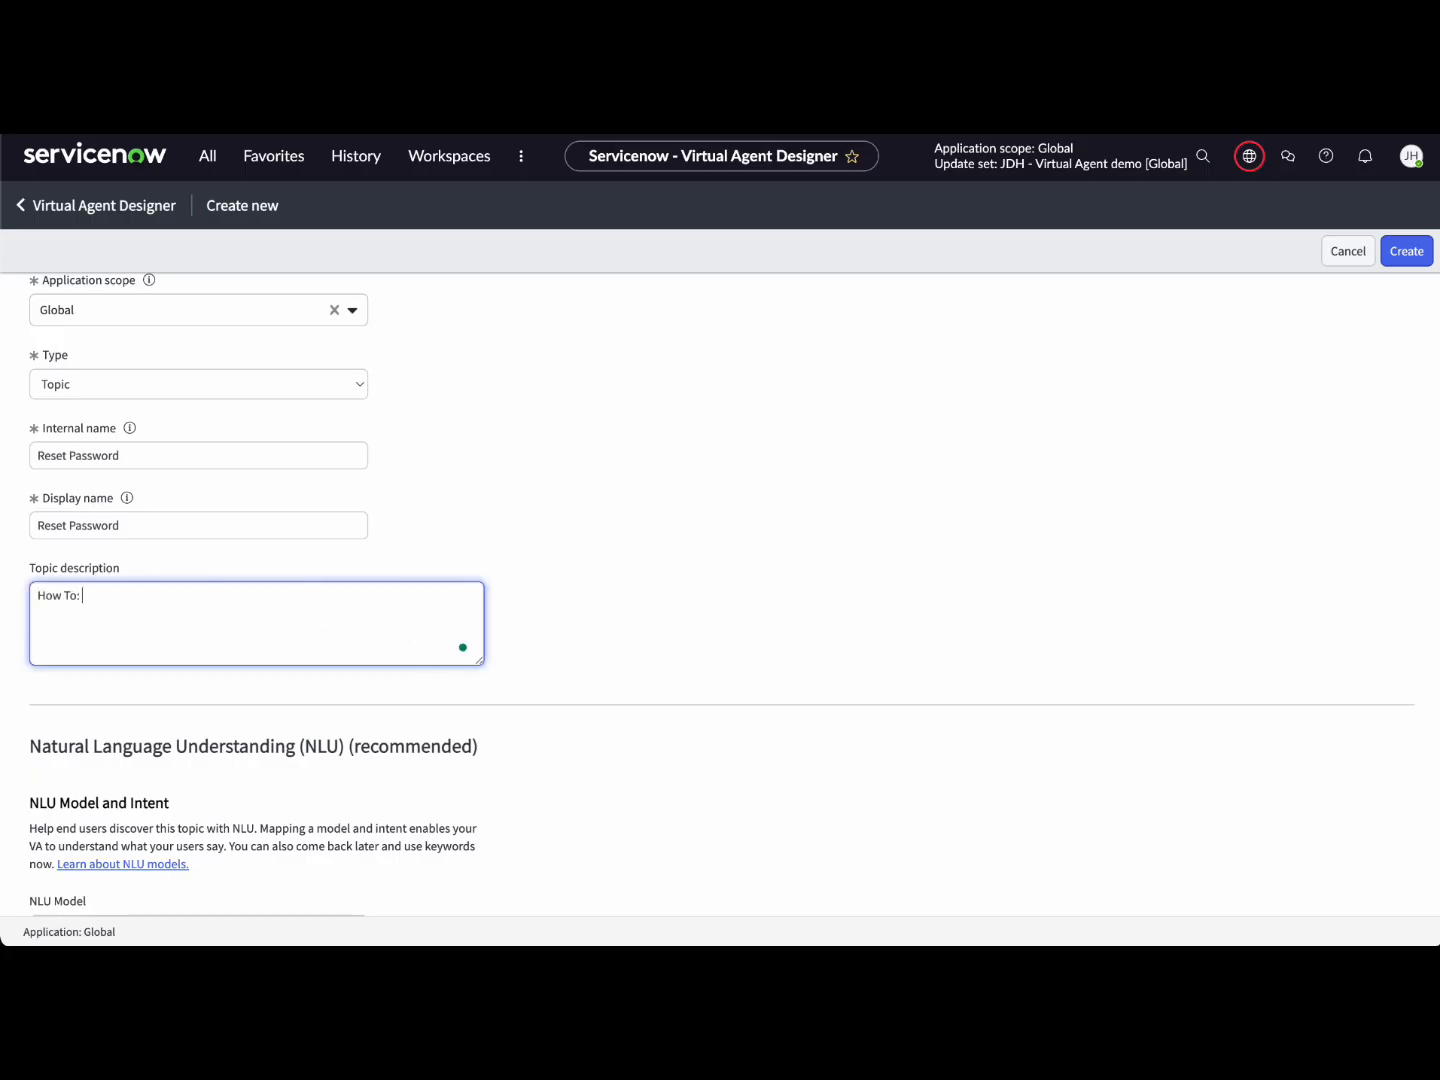
text( Reset Your)
Step: Choose Ignite Solutions (English) as NLU model and #PasswordReset as the associated intent
click(637, 623)
scroll(637, 623, down, 3)
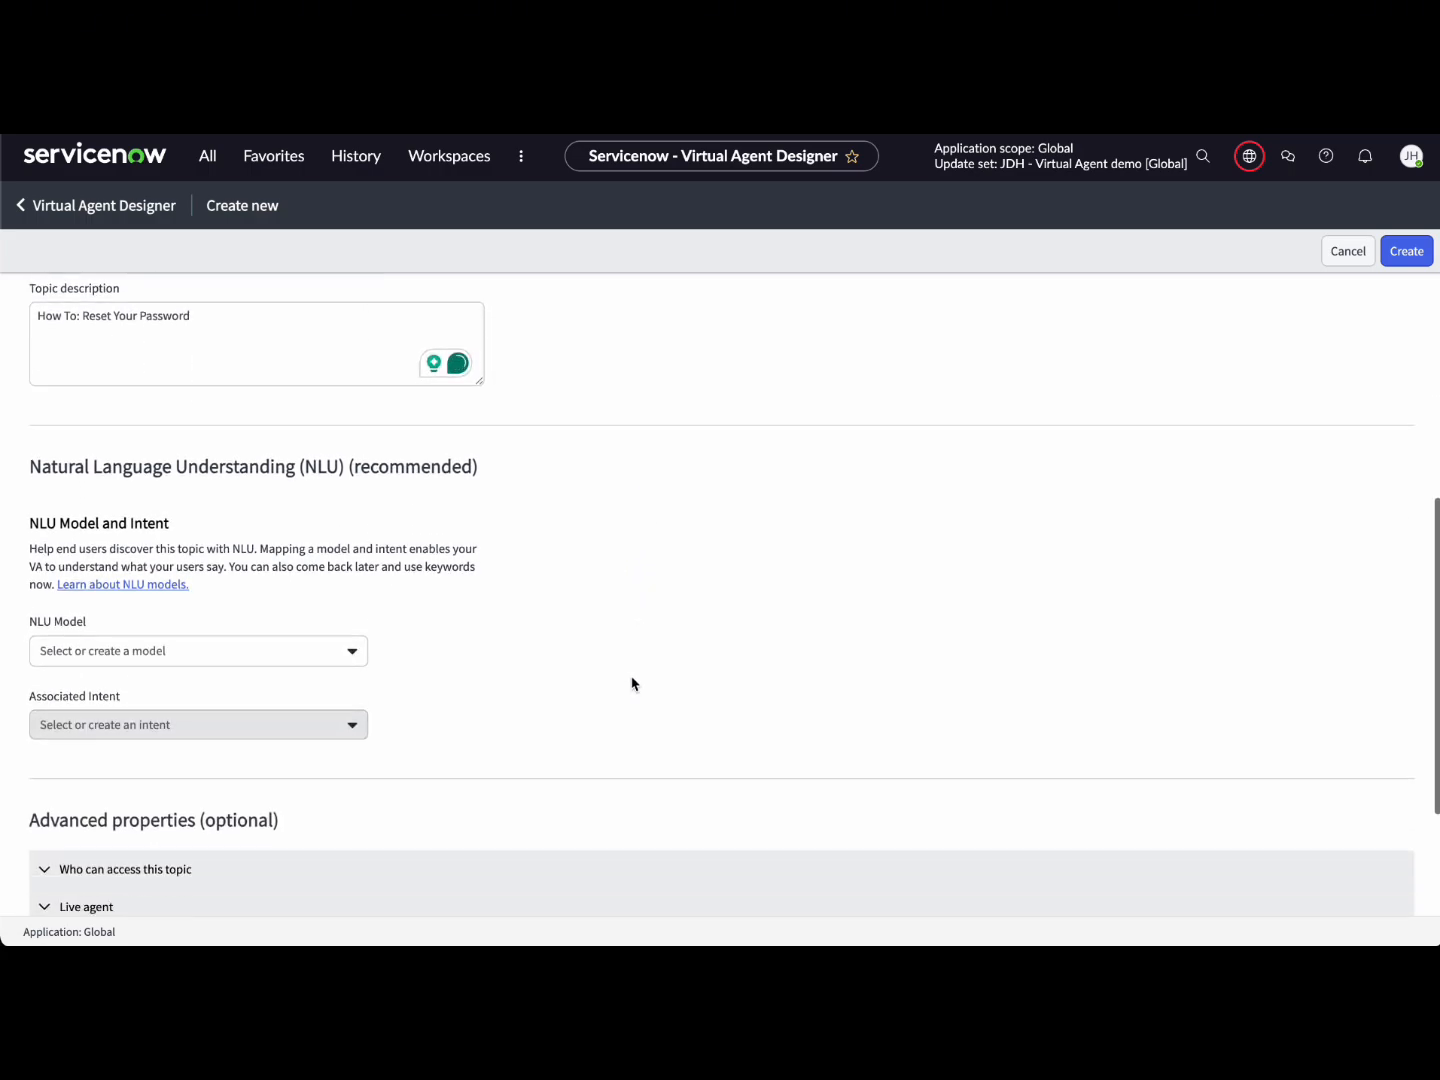
click(354, 655)
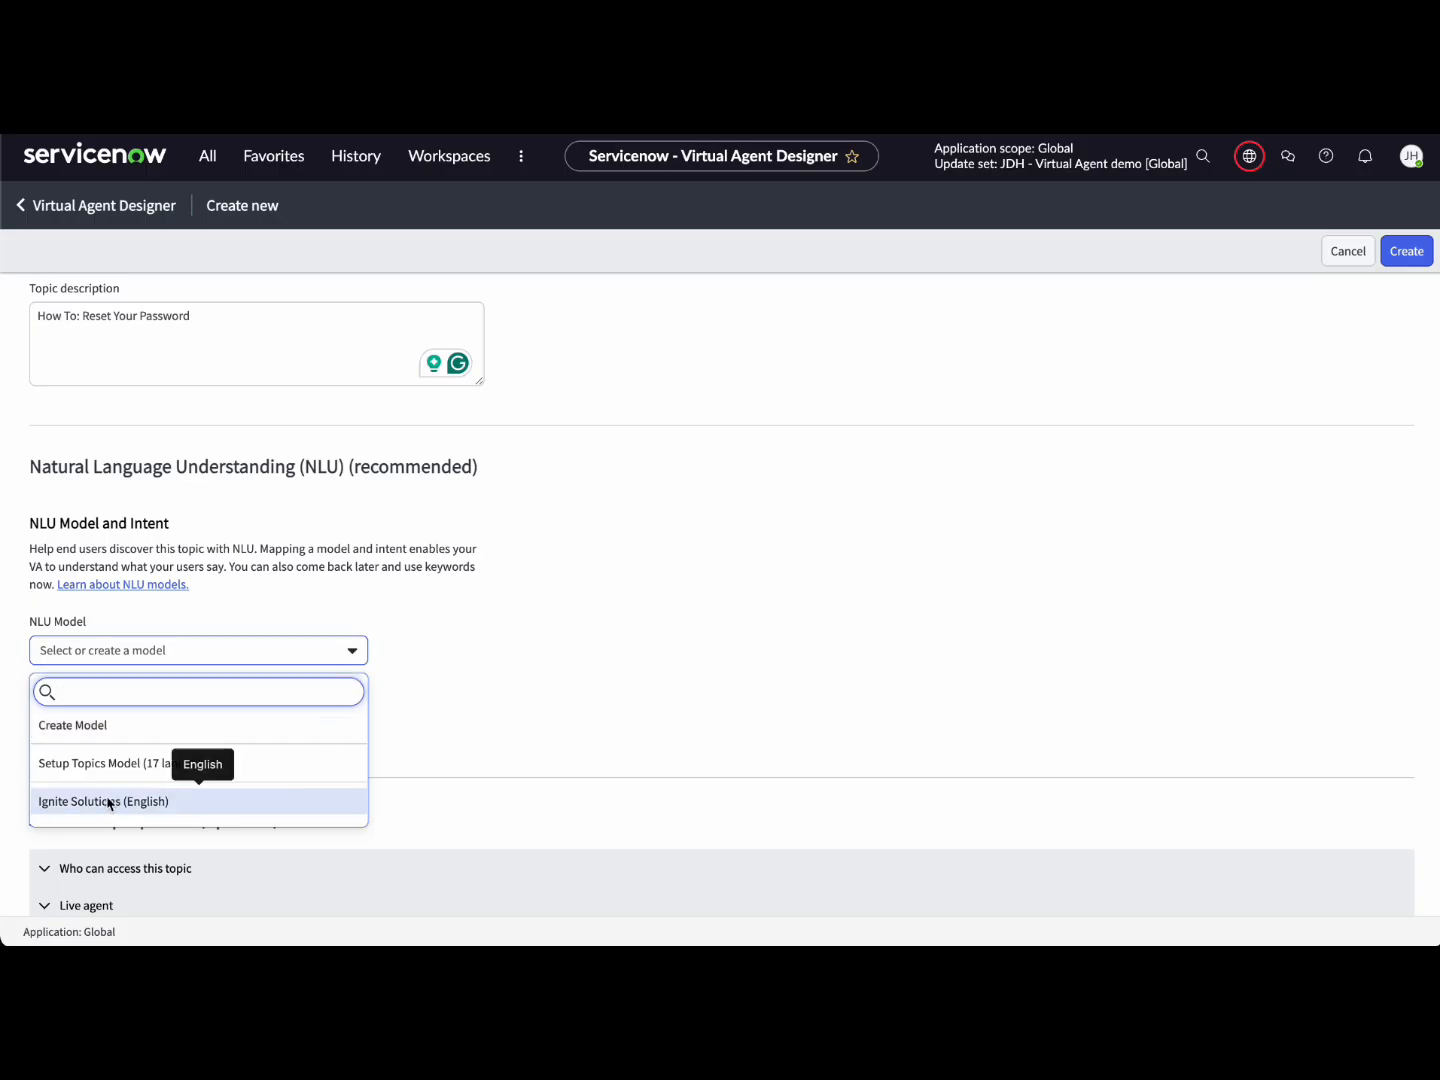
click(113, 766)
click(349, 689)
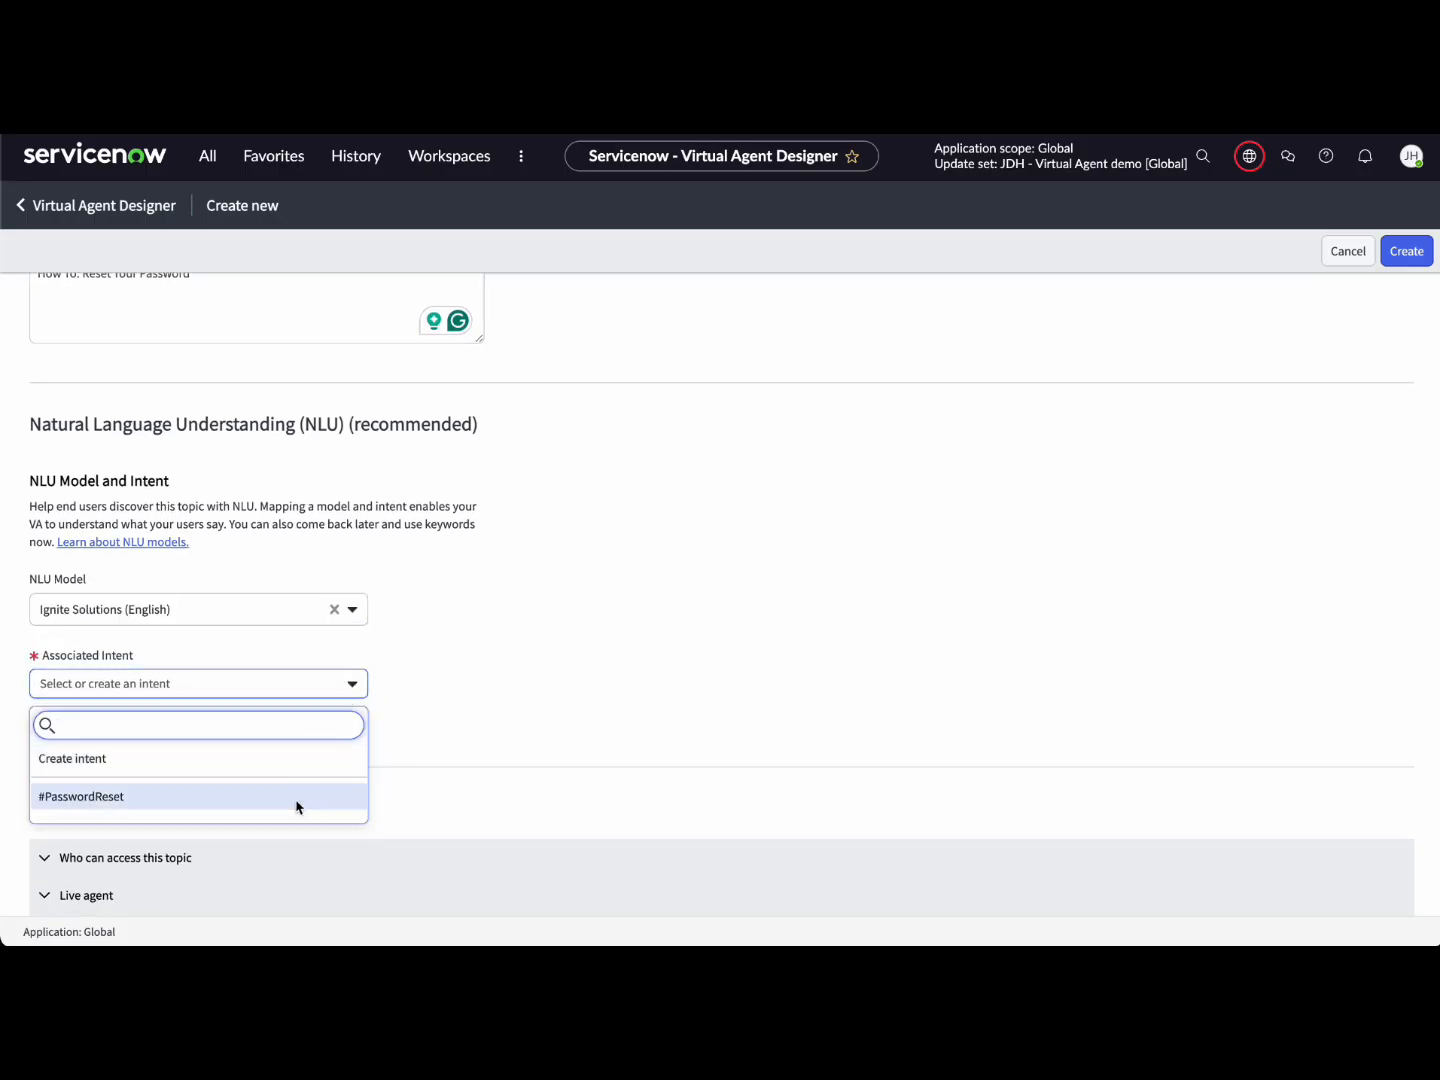
click(100, 801)
Step: Expand the topic access, additional settings and live agent sections to review them
scroll(531, 751, down, 5)
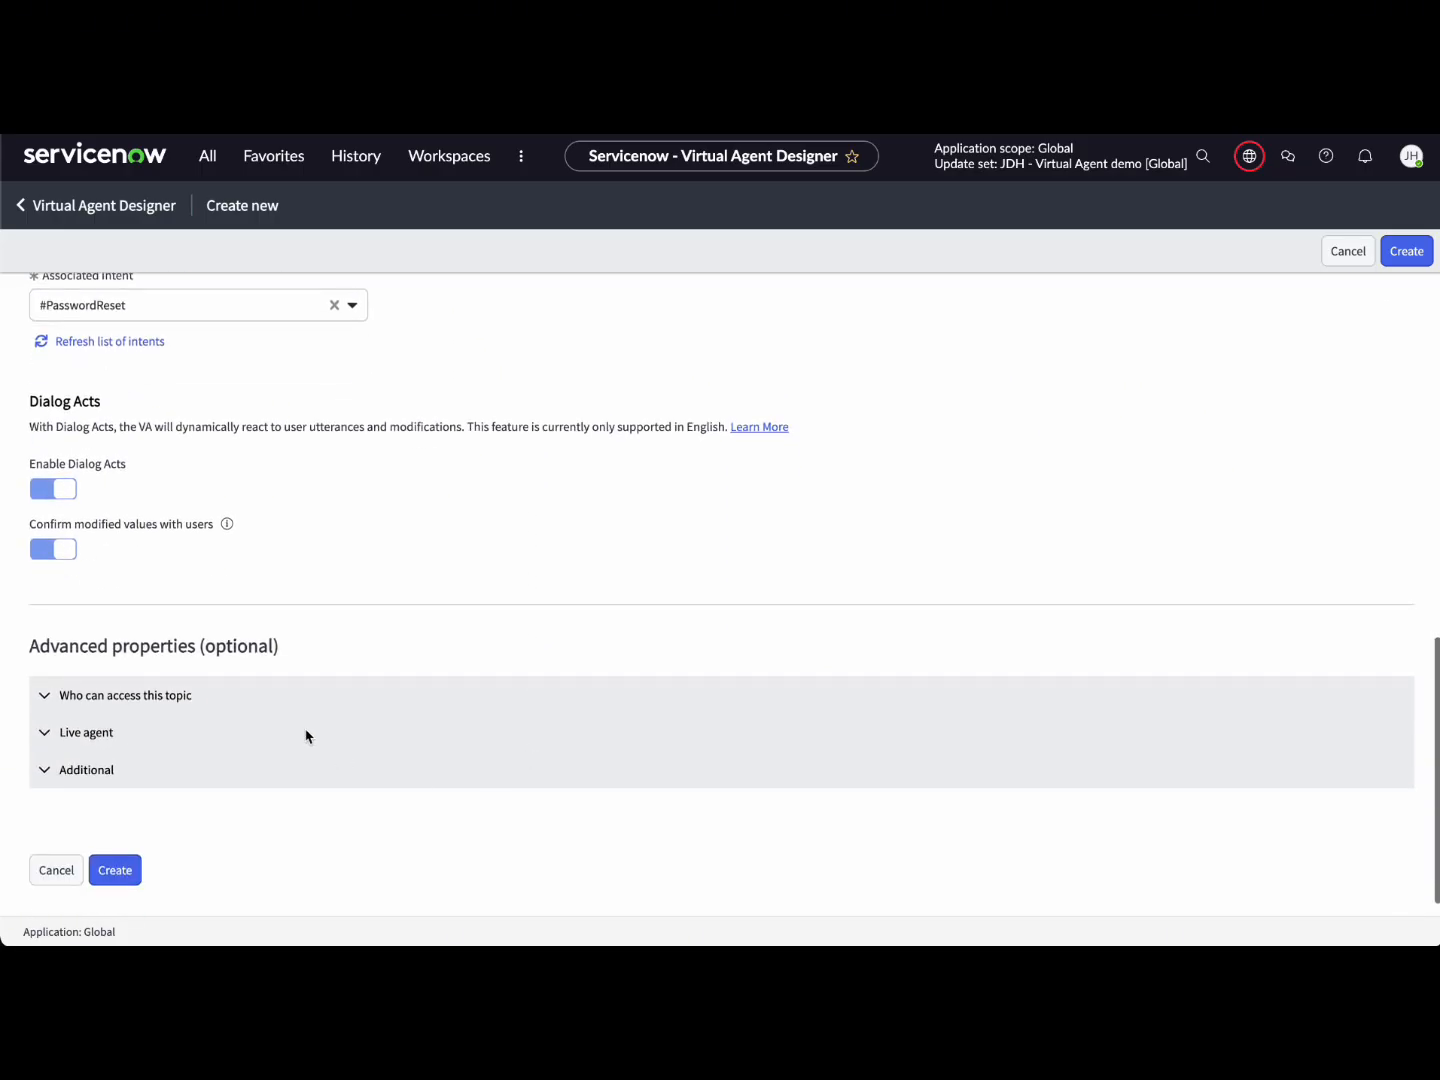
click(180, 698)
scroll(247, 738, down, 1)
scroll(248, 740, down, 1)
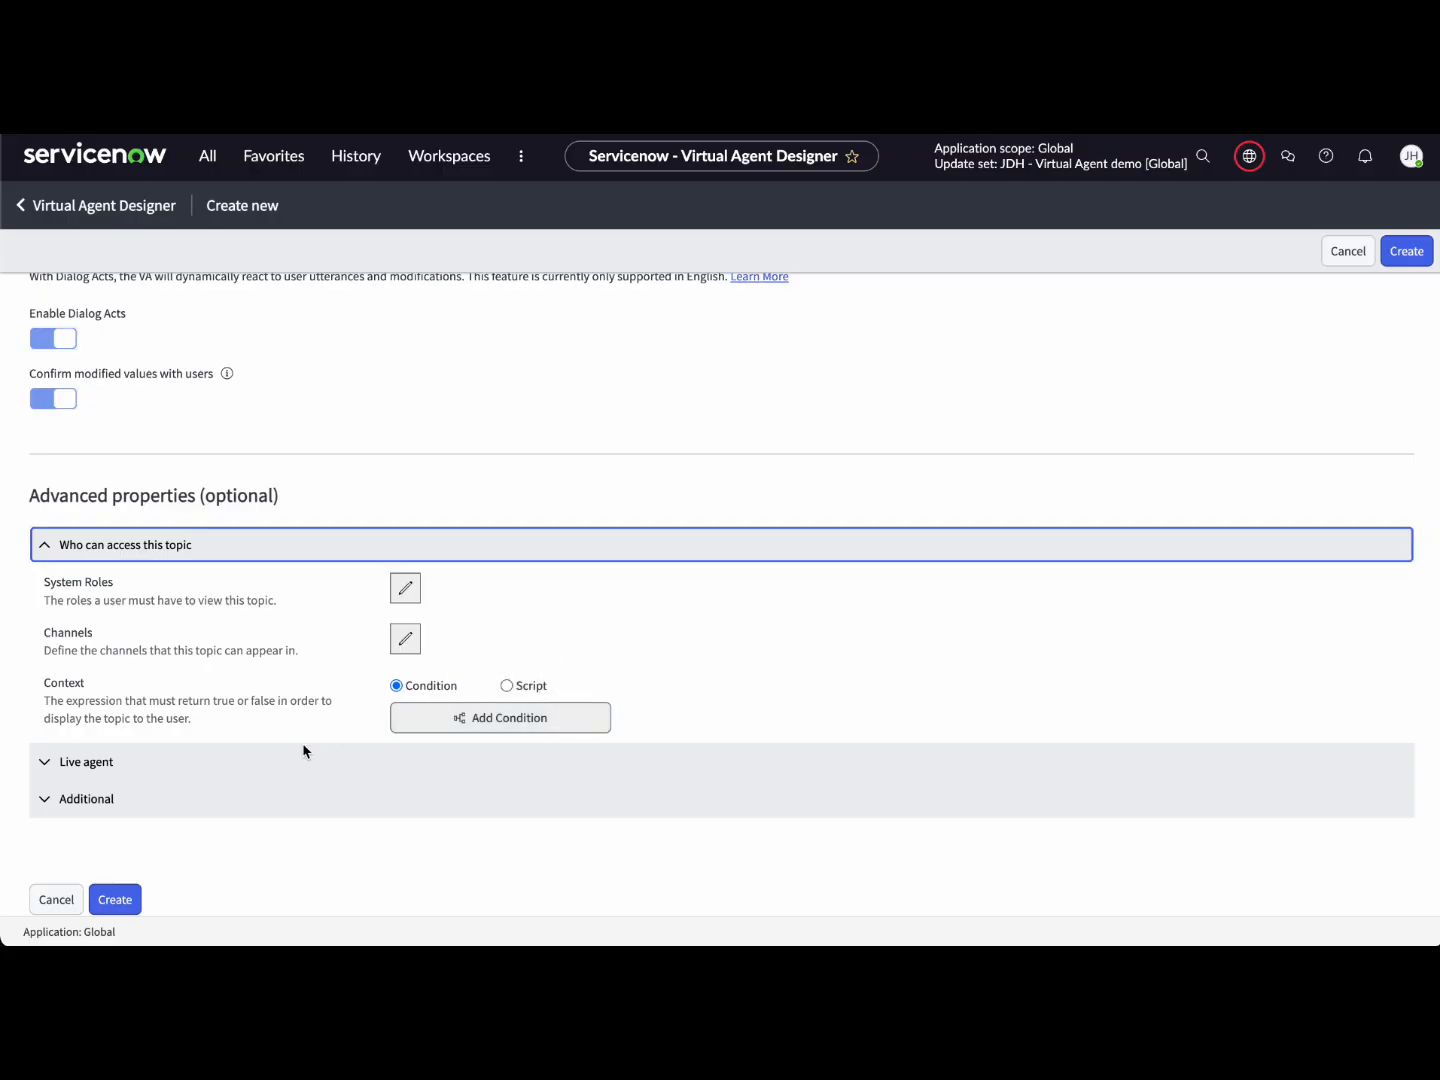
click(298, 806)
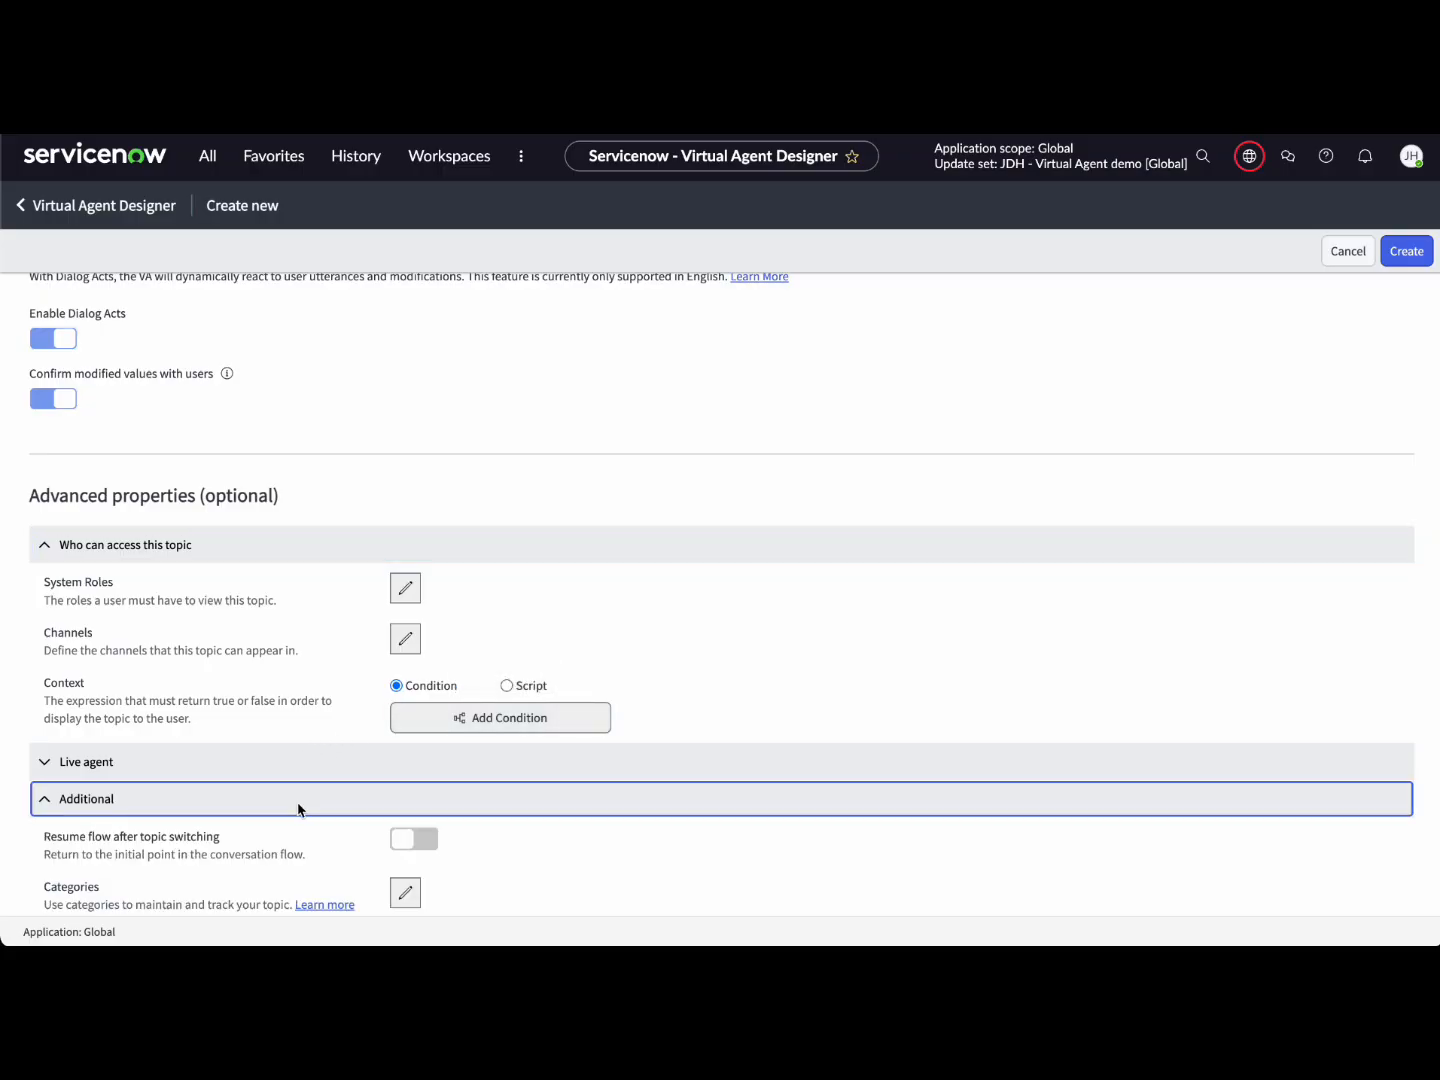
click(292, 770)
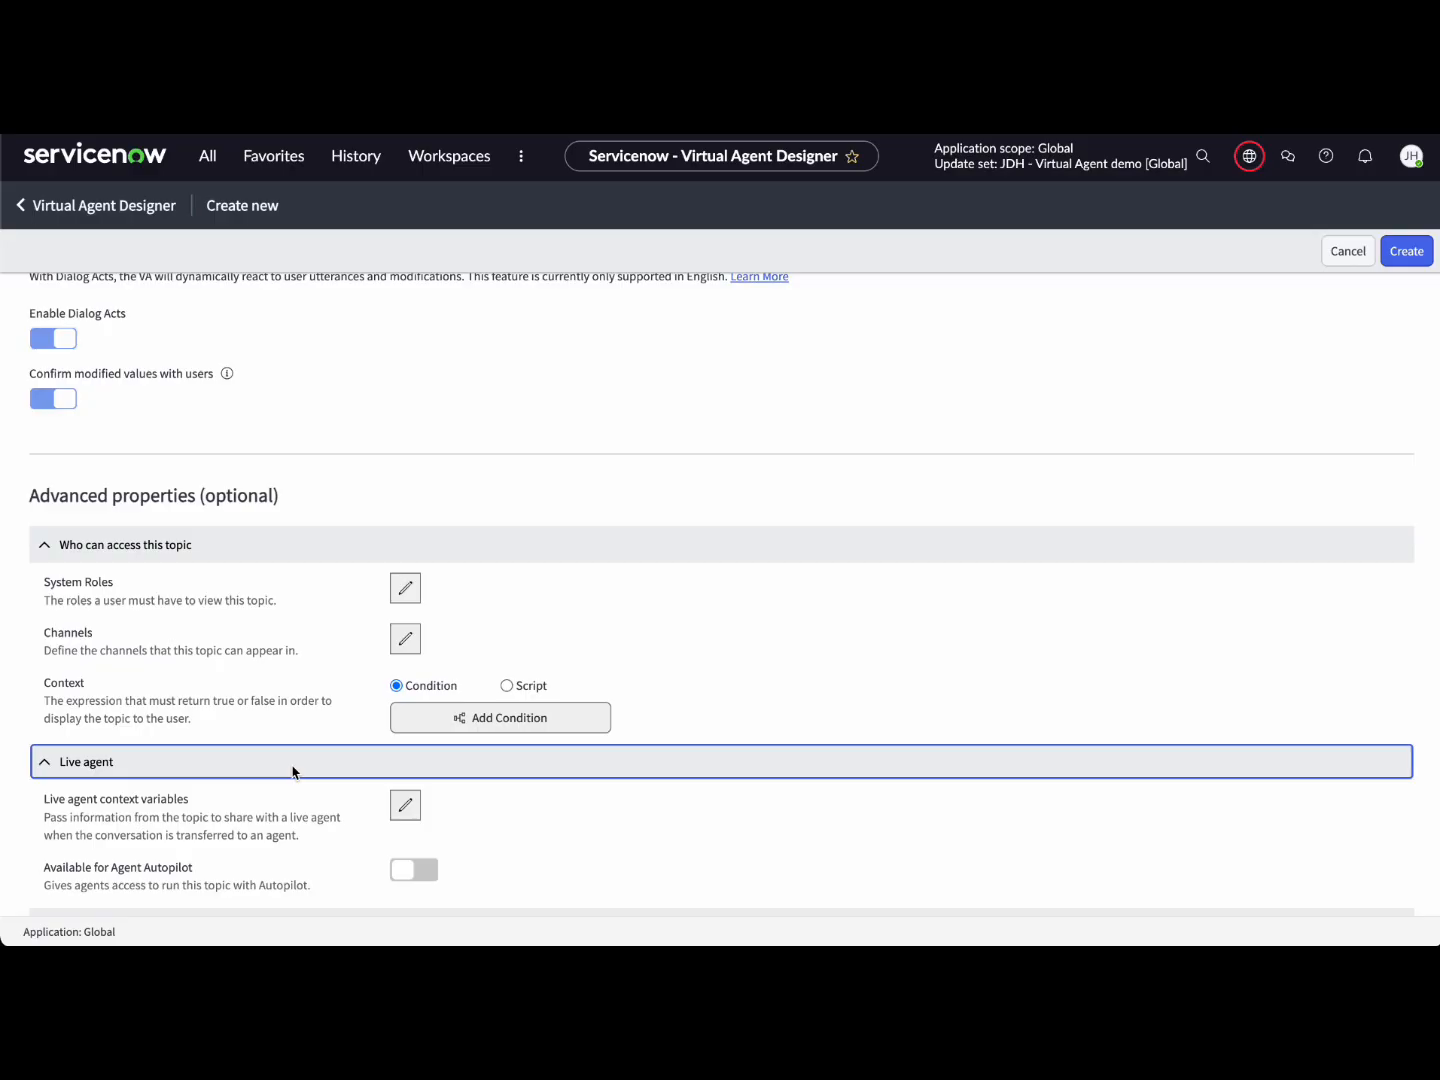
scroll(293, 771, down, 2)
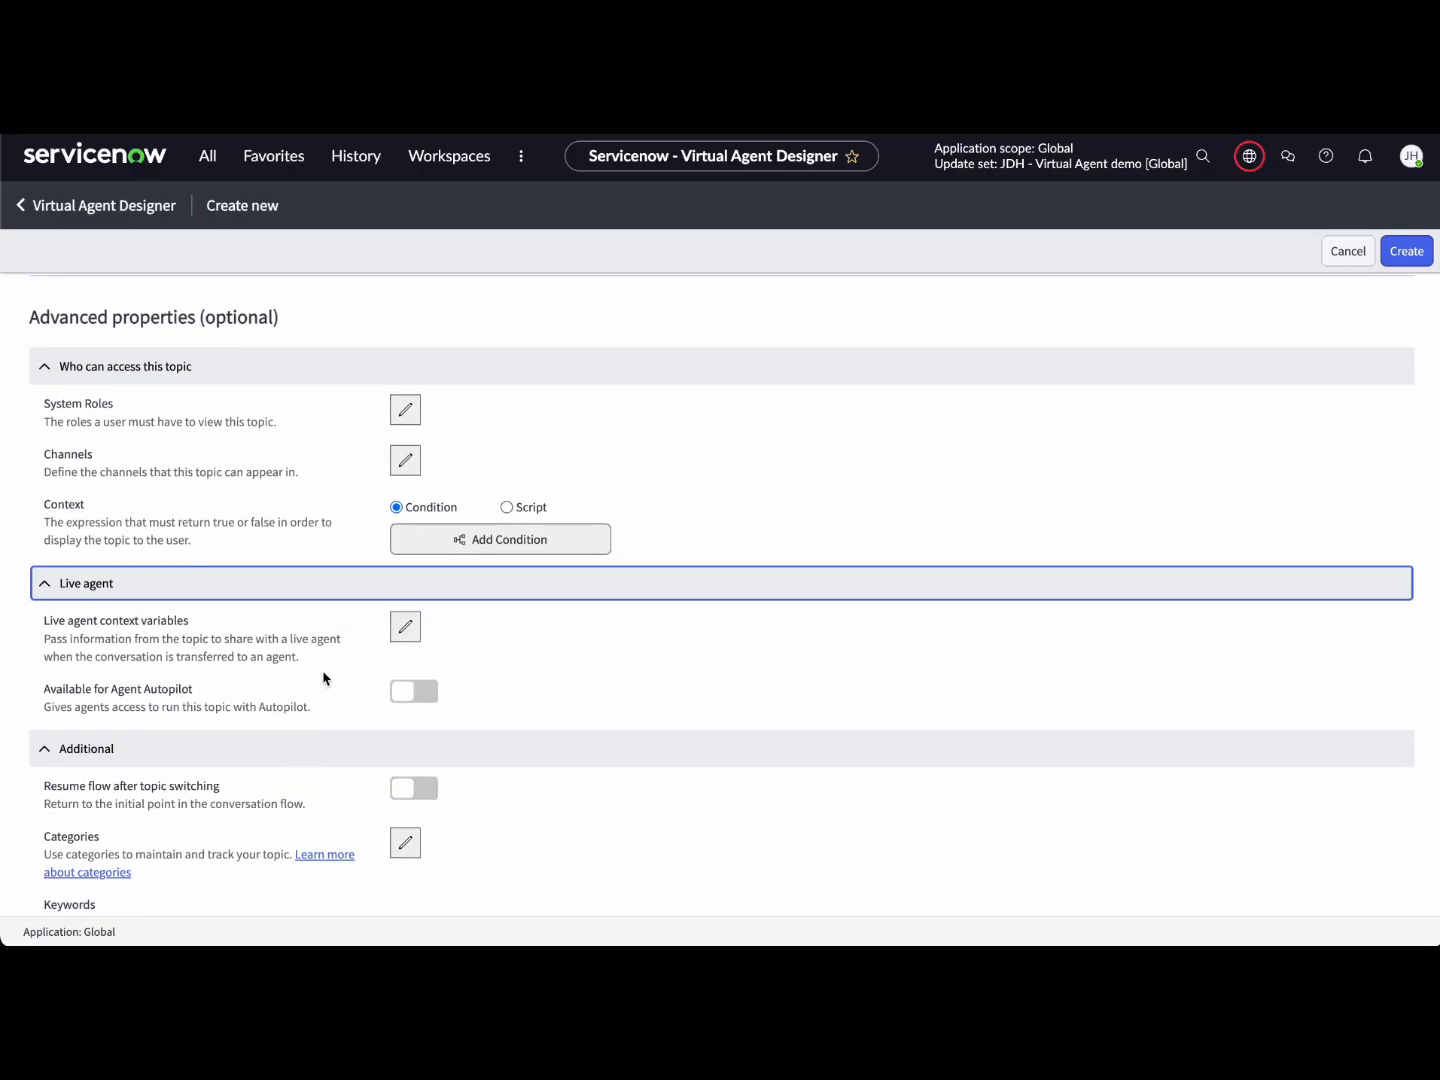
scroll(339, 704, down, 1)
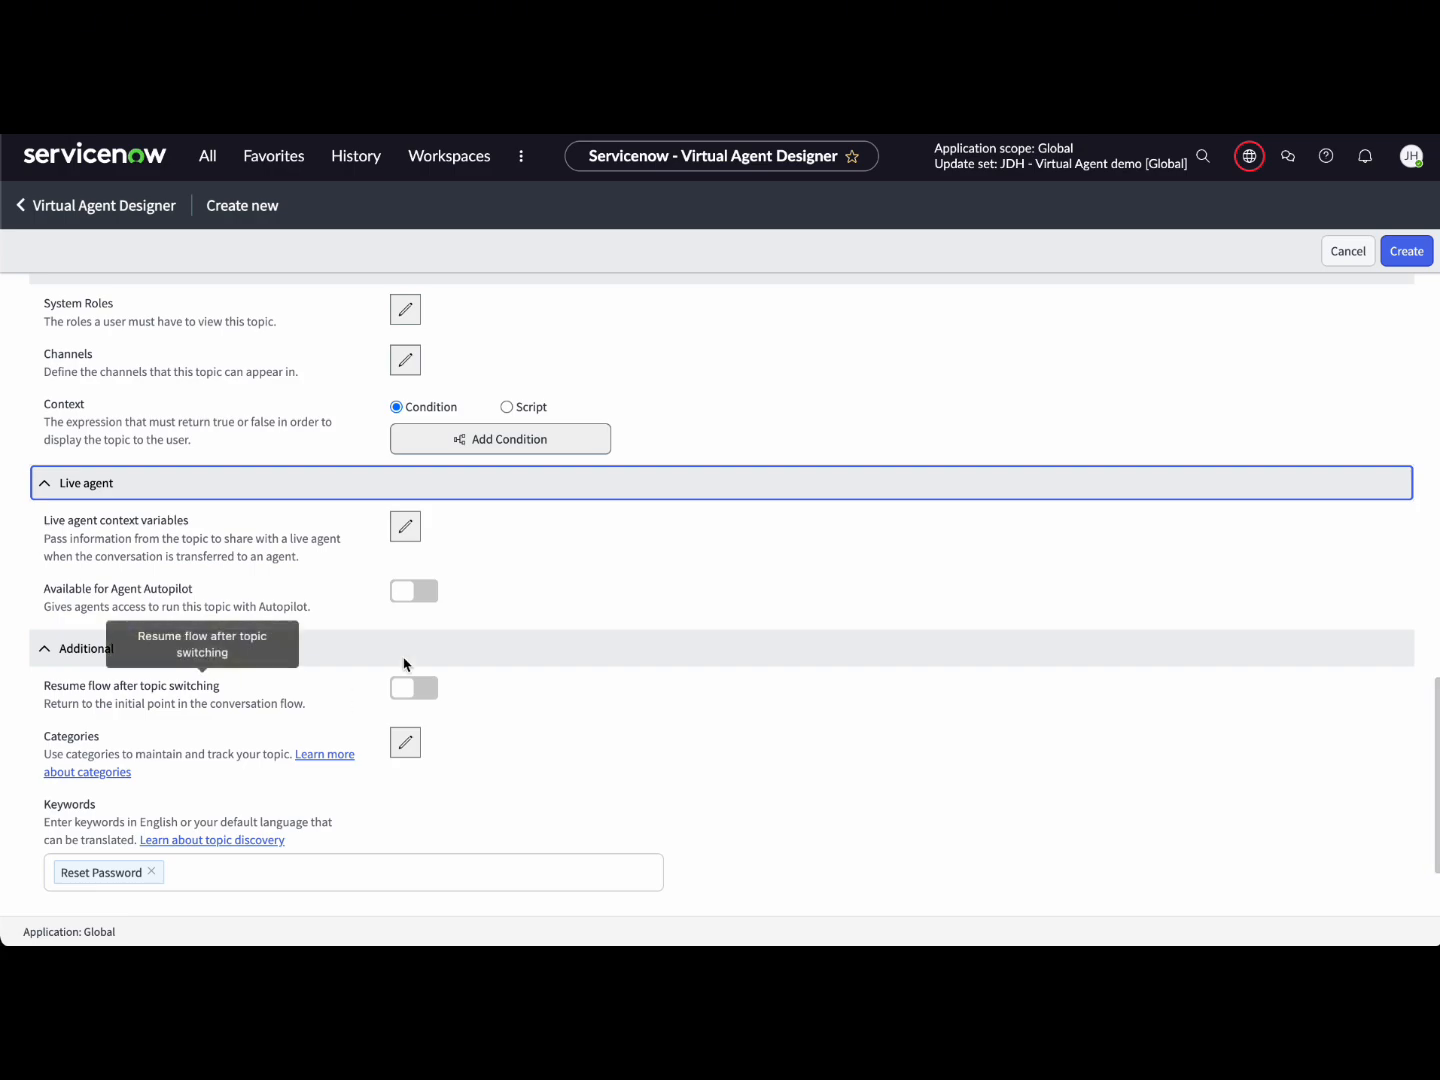
scroll(539, 793, down, 1)
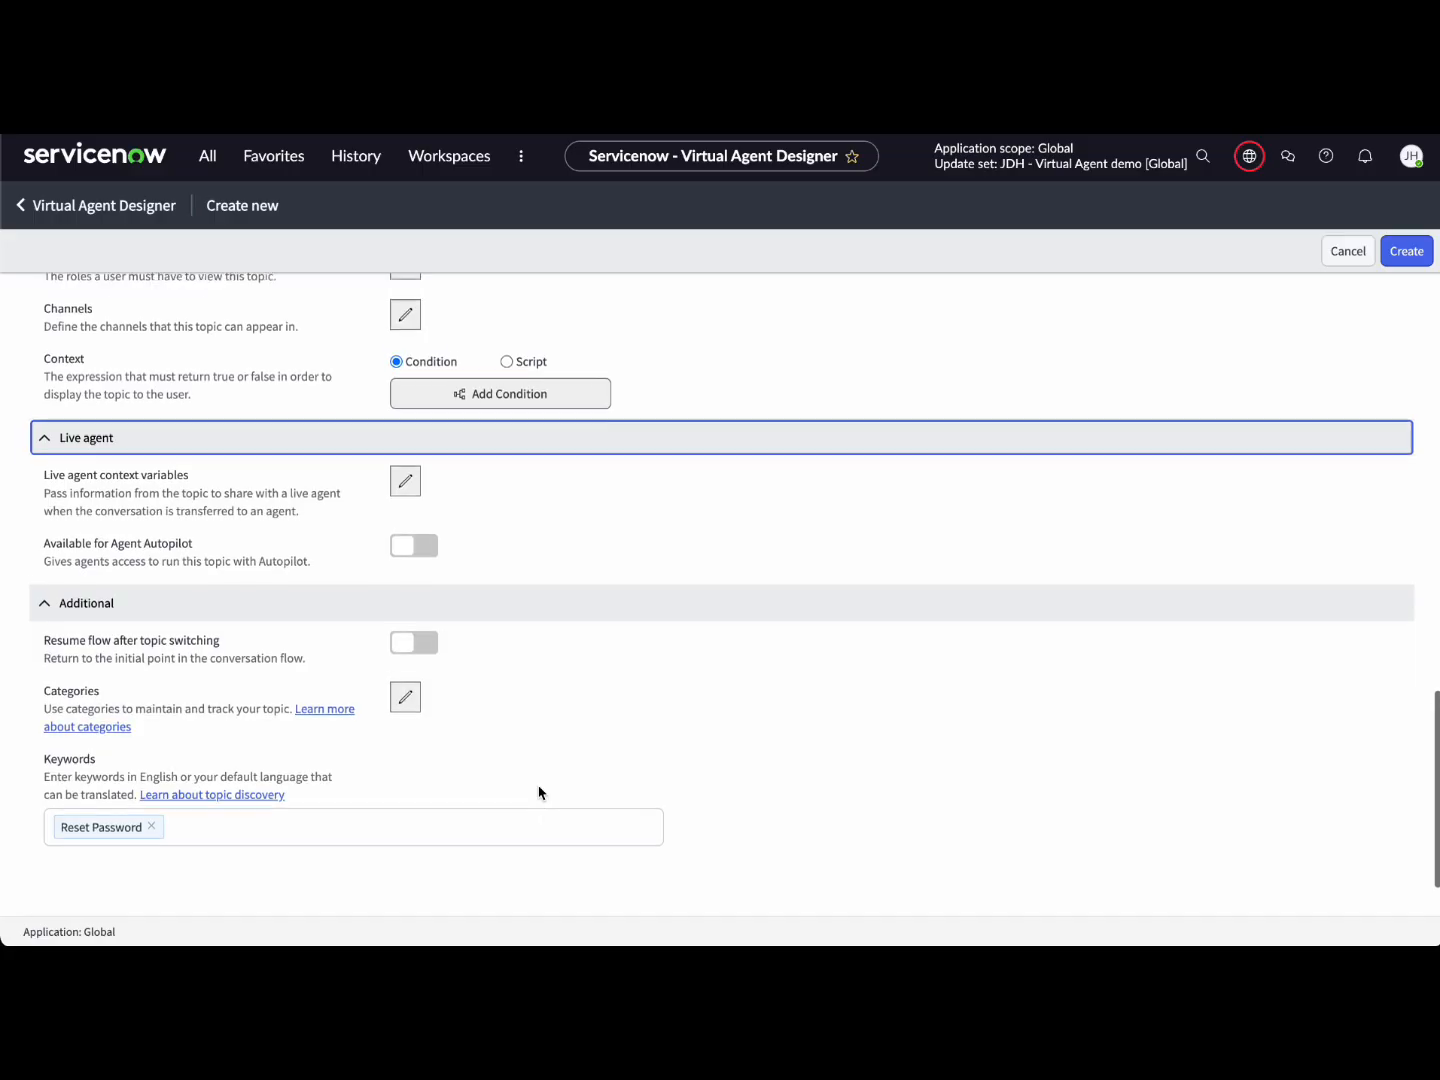
scroll(686, 762, down, 1)
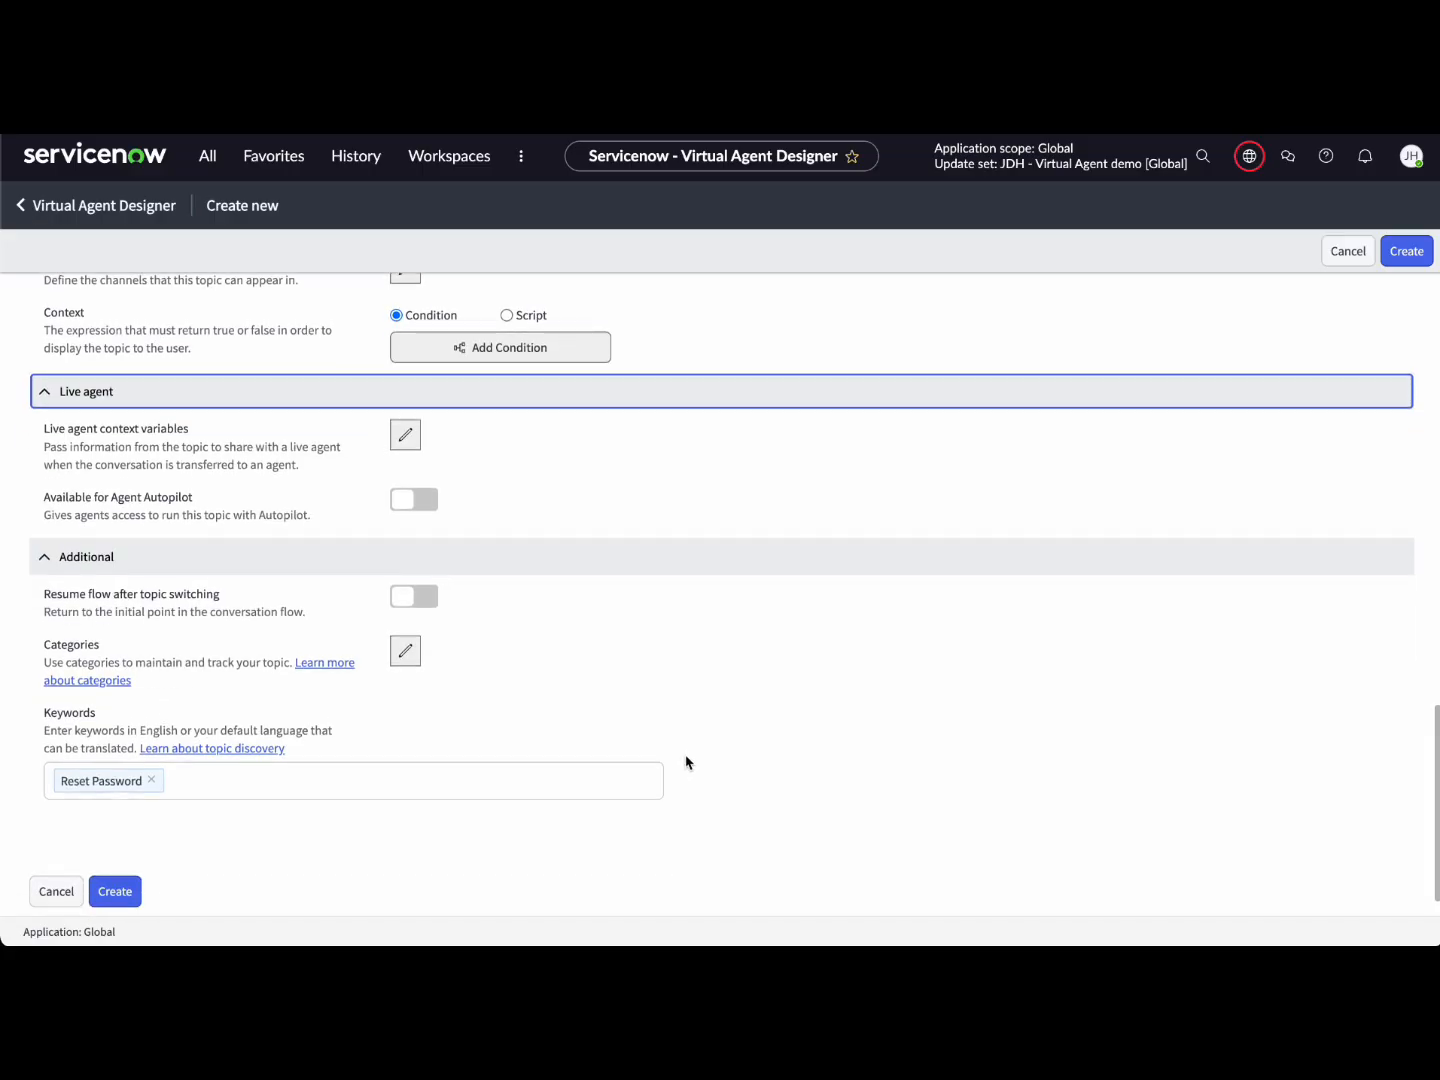
scroll(686, 762, up, 10)
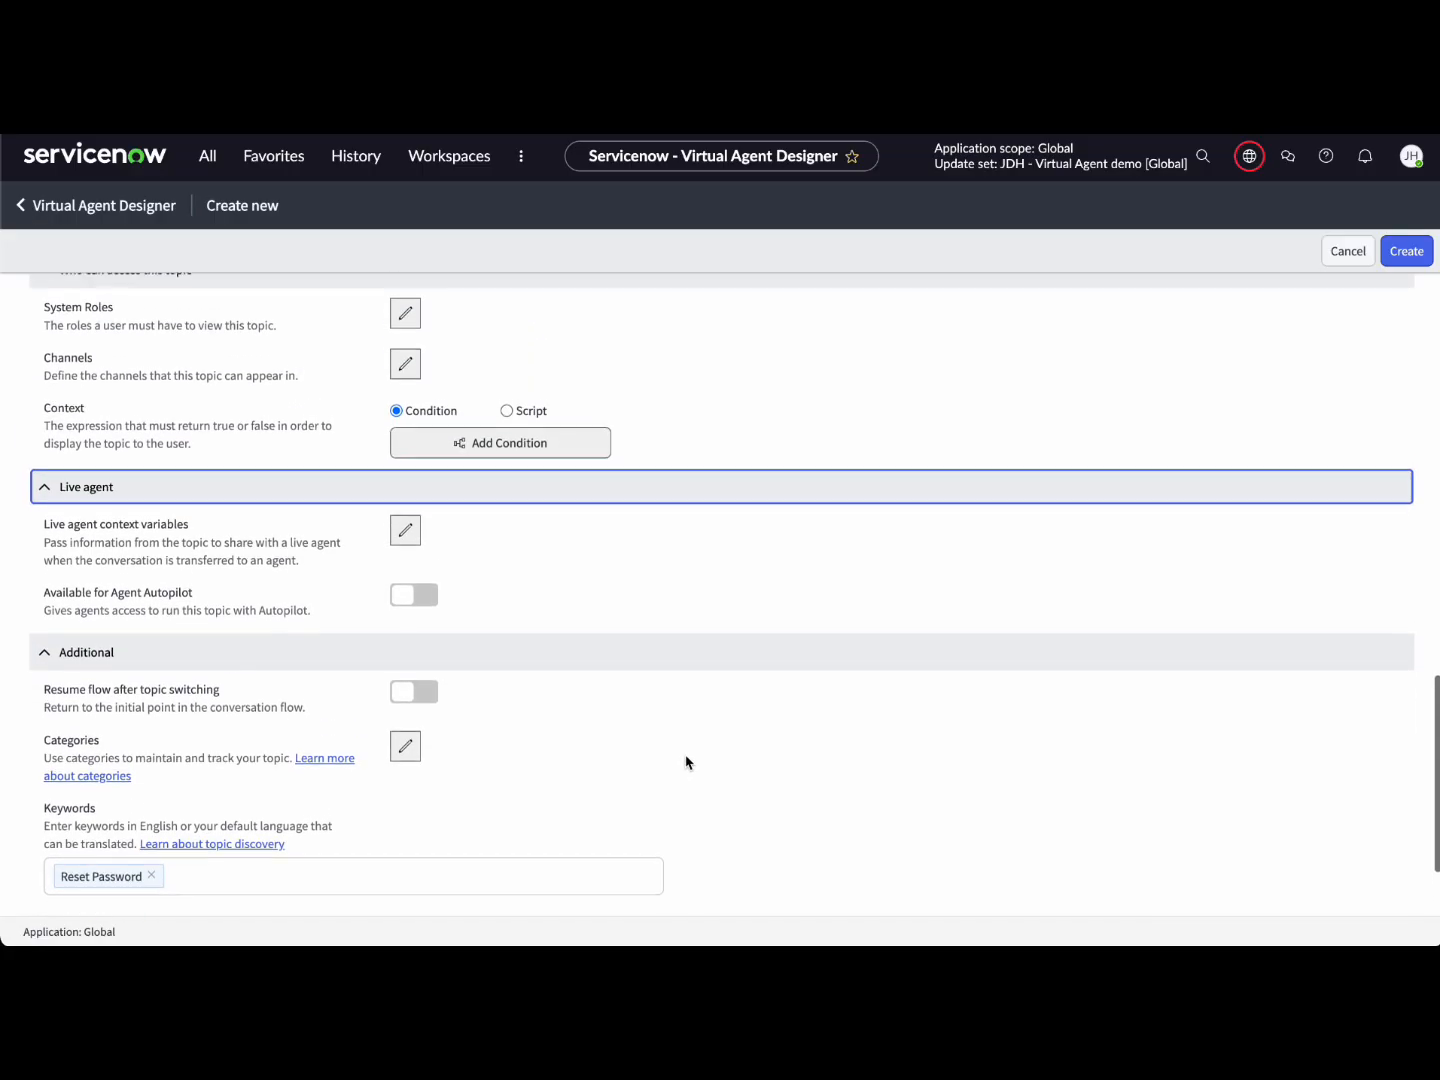
scroll(686, 762, up, 6)
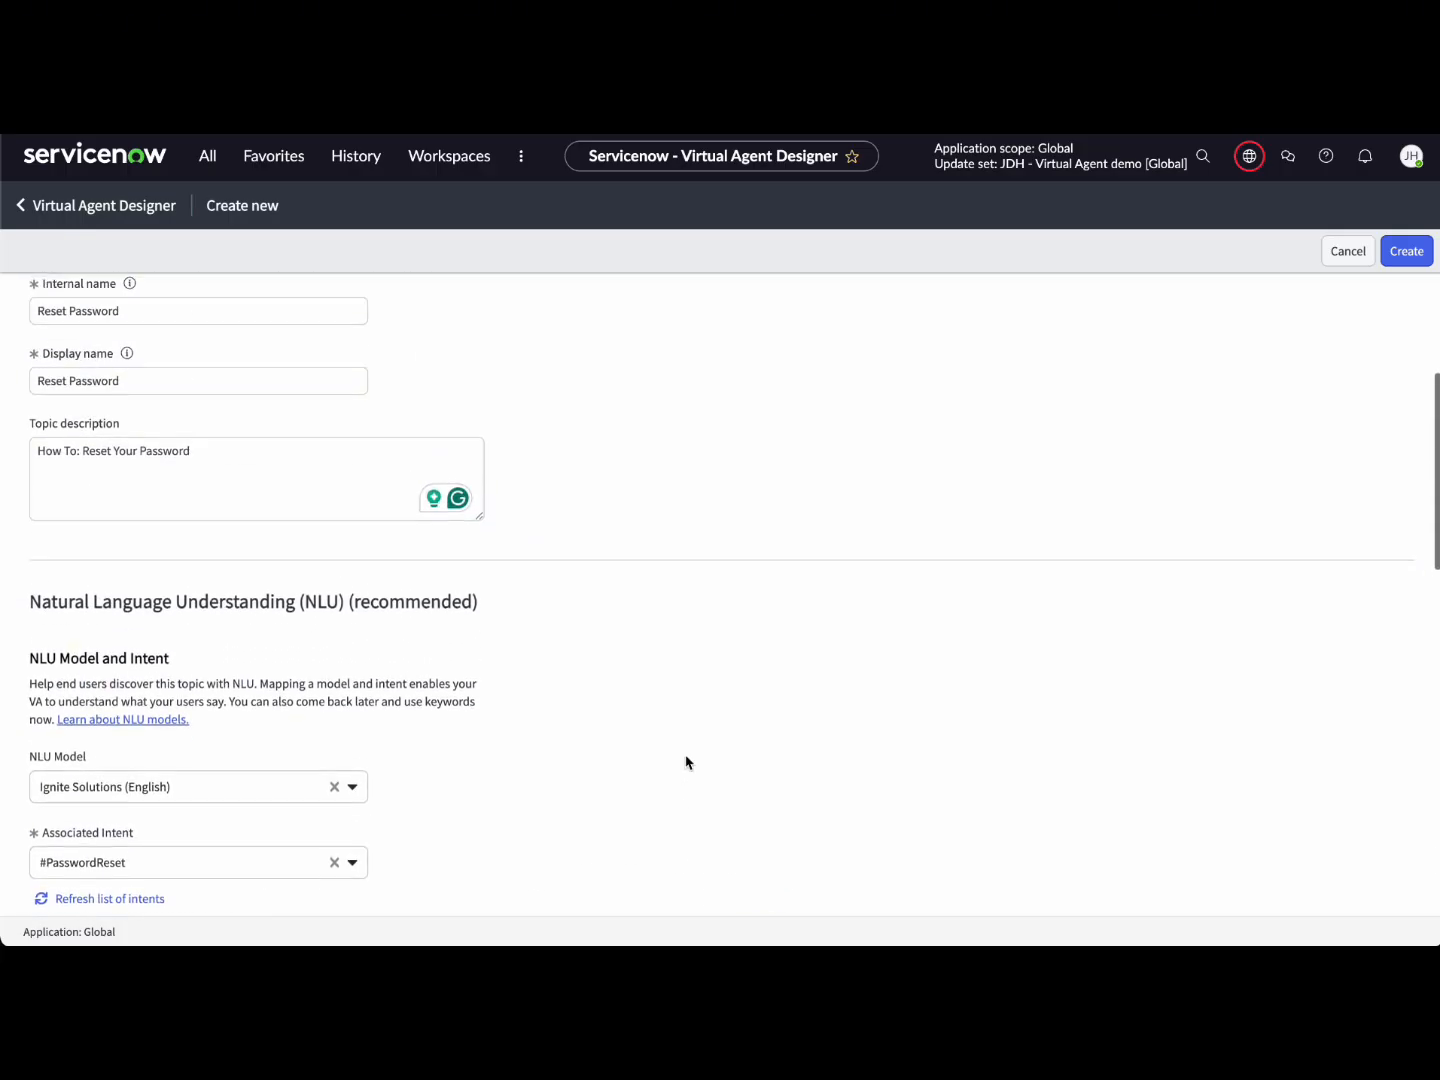
Step: Create the Reset Password topic and close the Properties and Helpful resources panels
click(1408, 252)
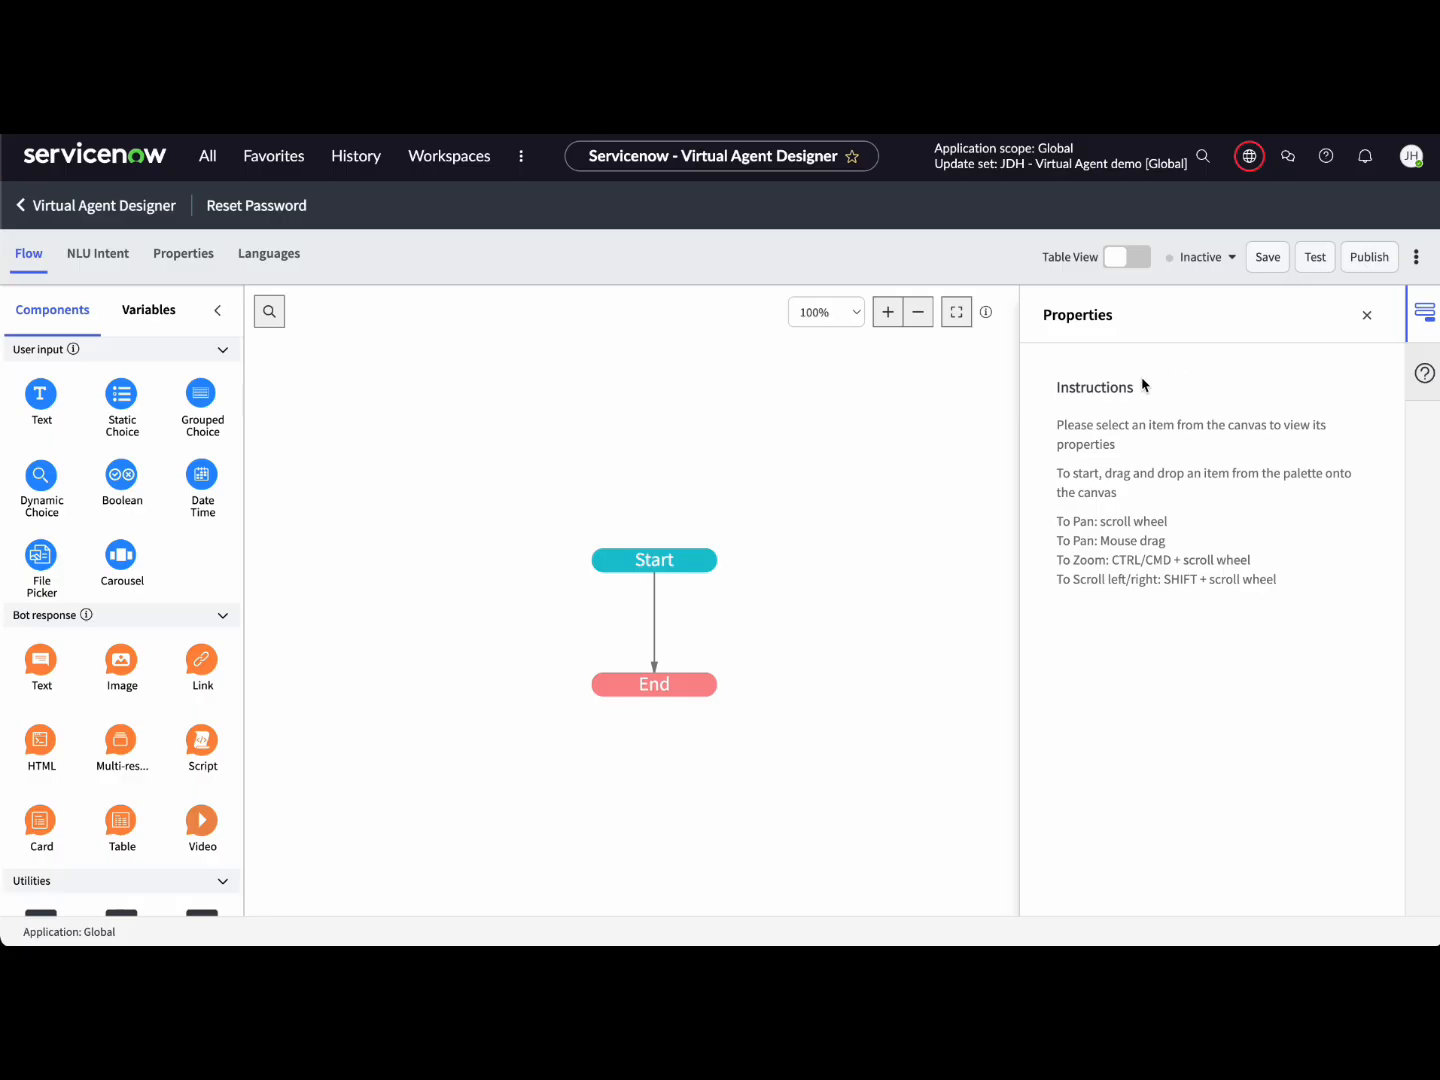
click(1365, 315)
click(1367, 317)
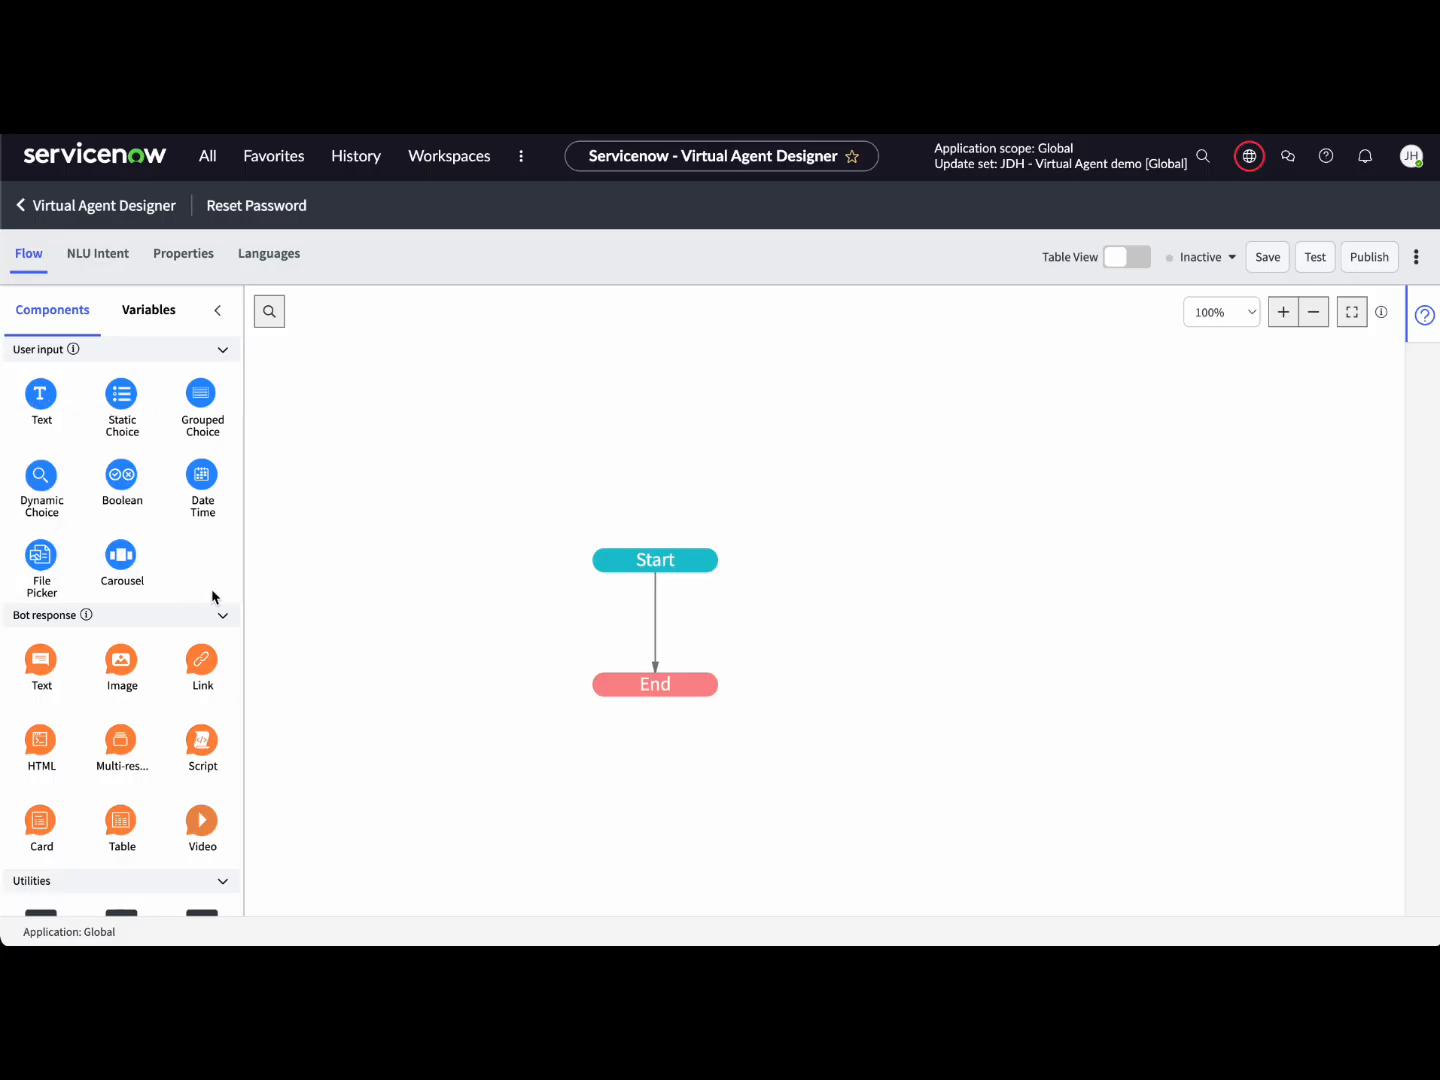
Step: Collapse the User input palette section and expand the Bot response components
scroll(190, 653, down, 2)
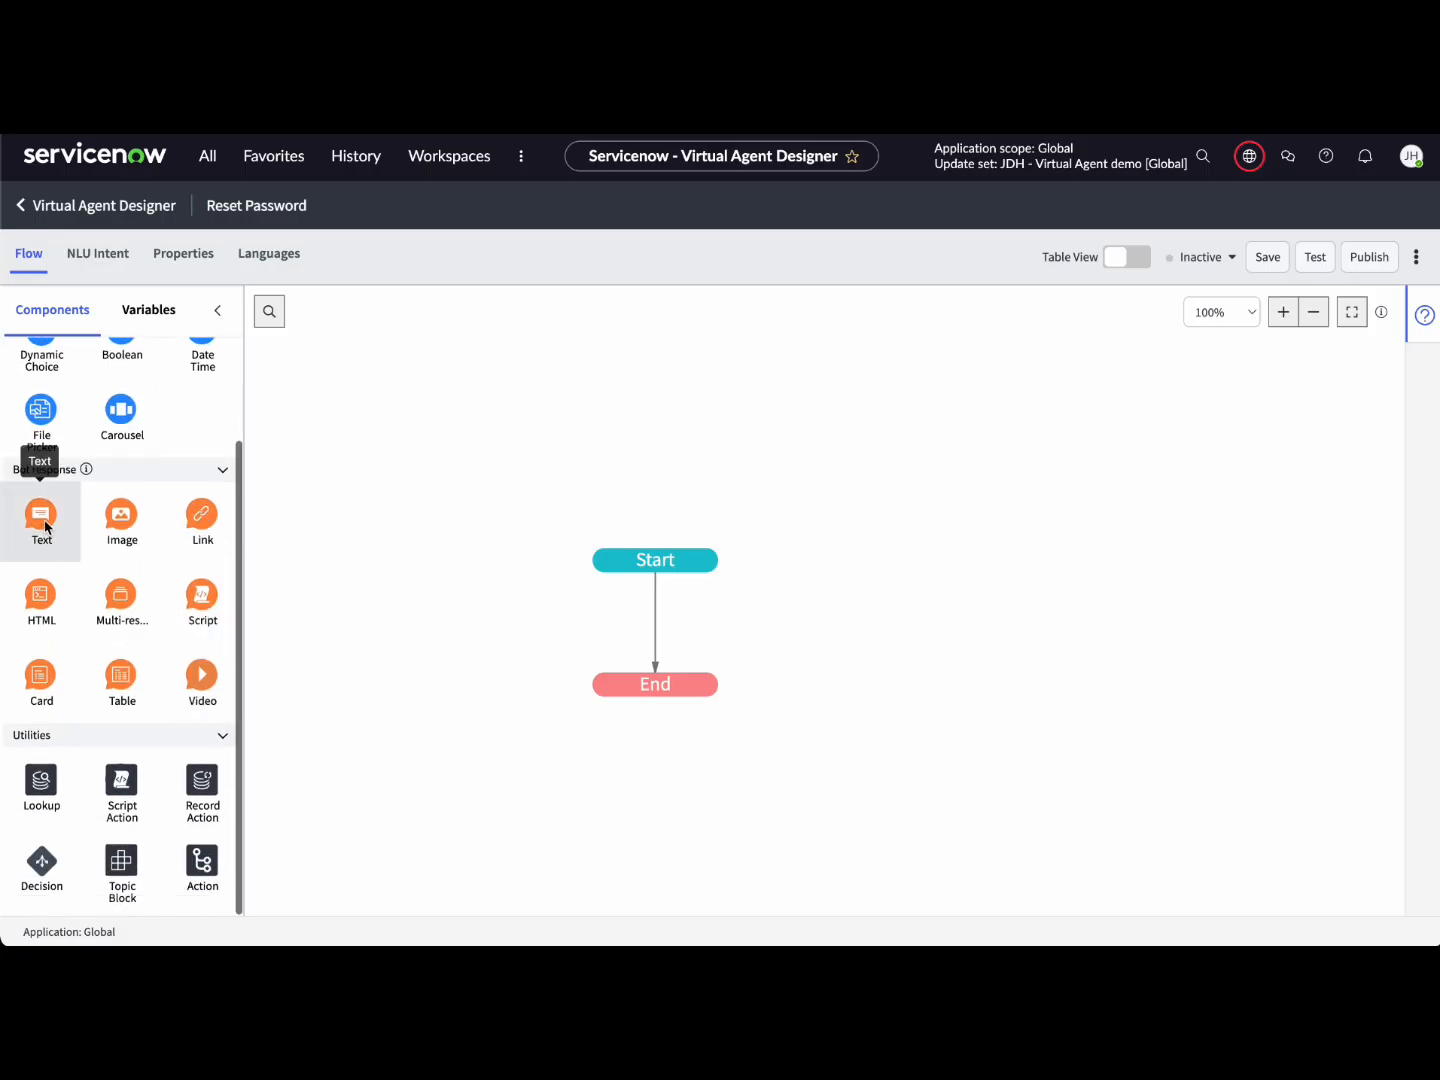
click(14, 473)
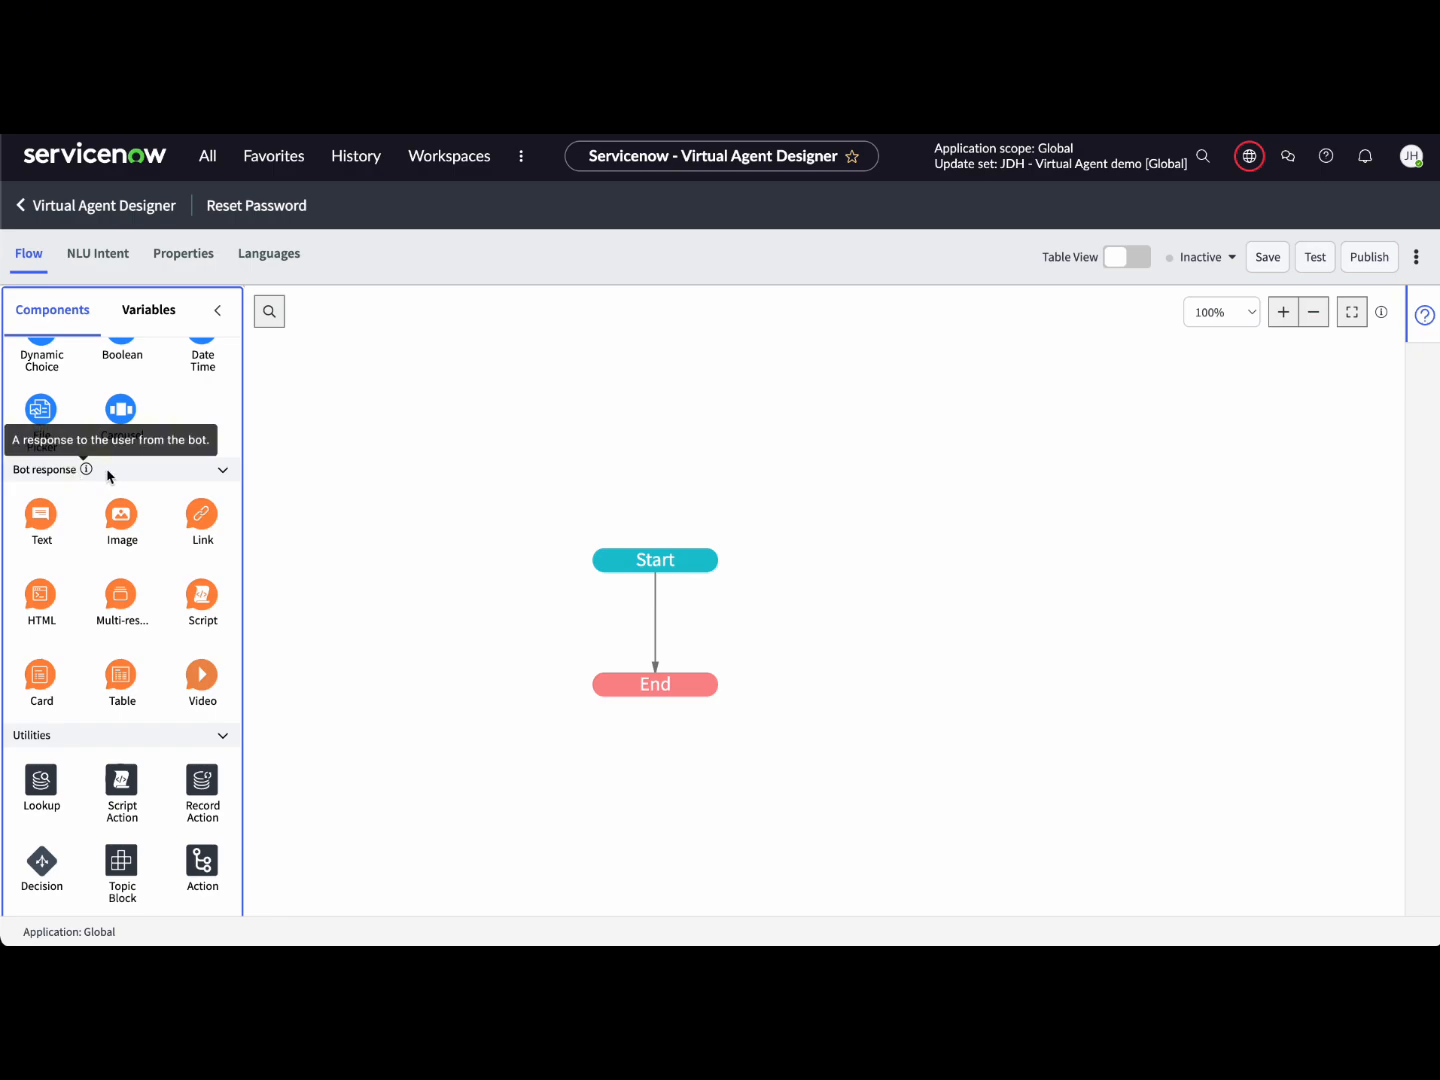
click(222, 472)
scroll(222, 479, up, 2)
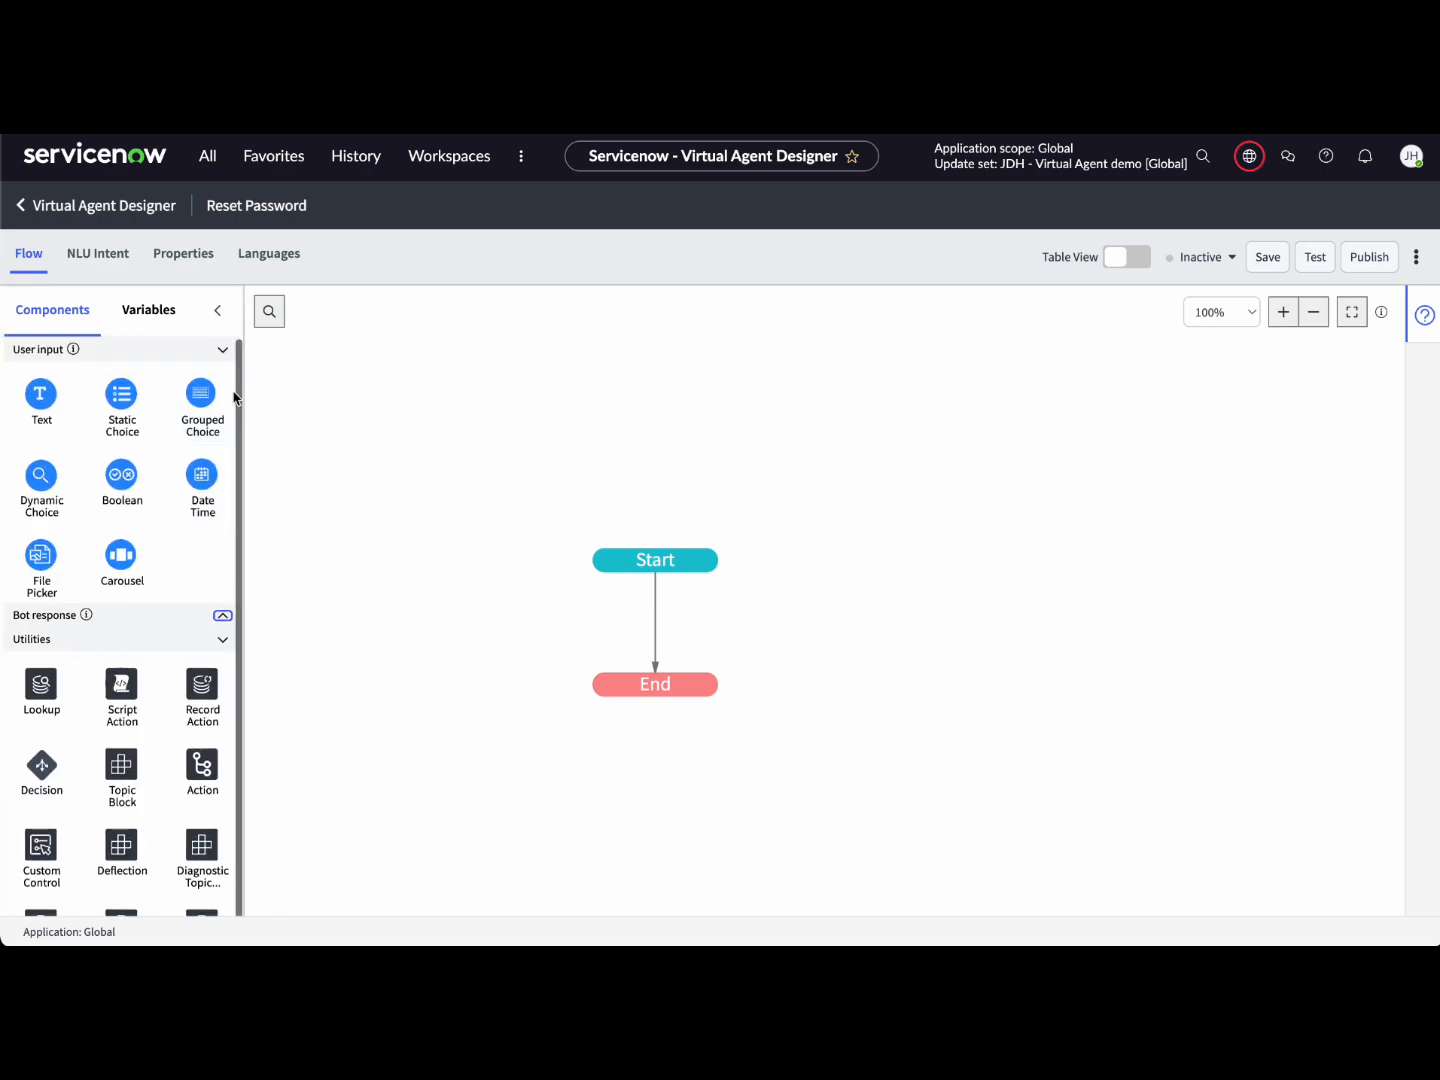
click(221, 349)
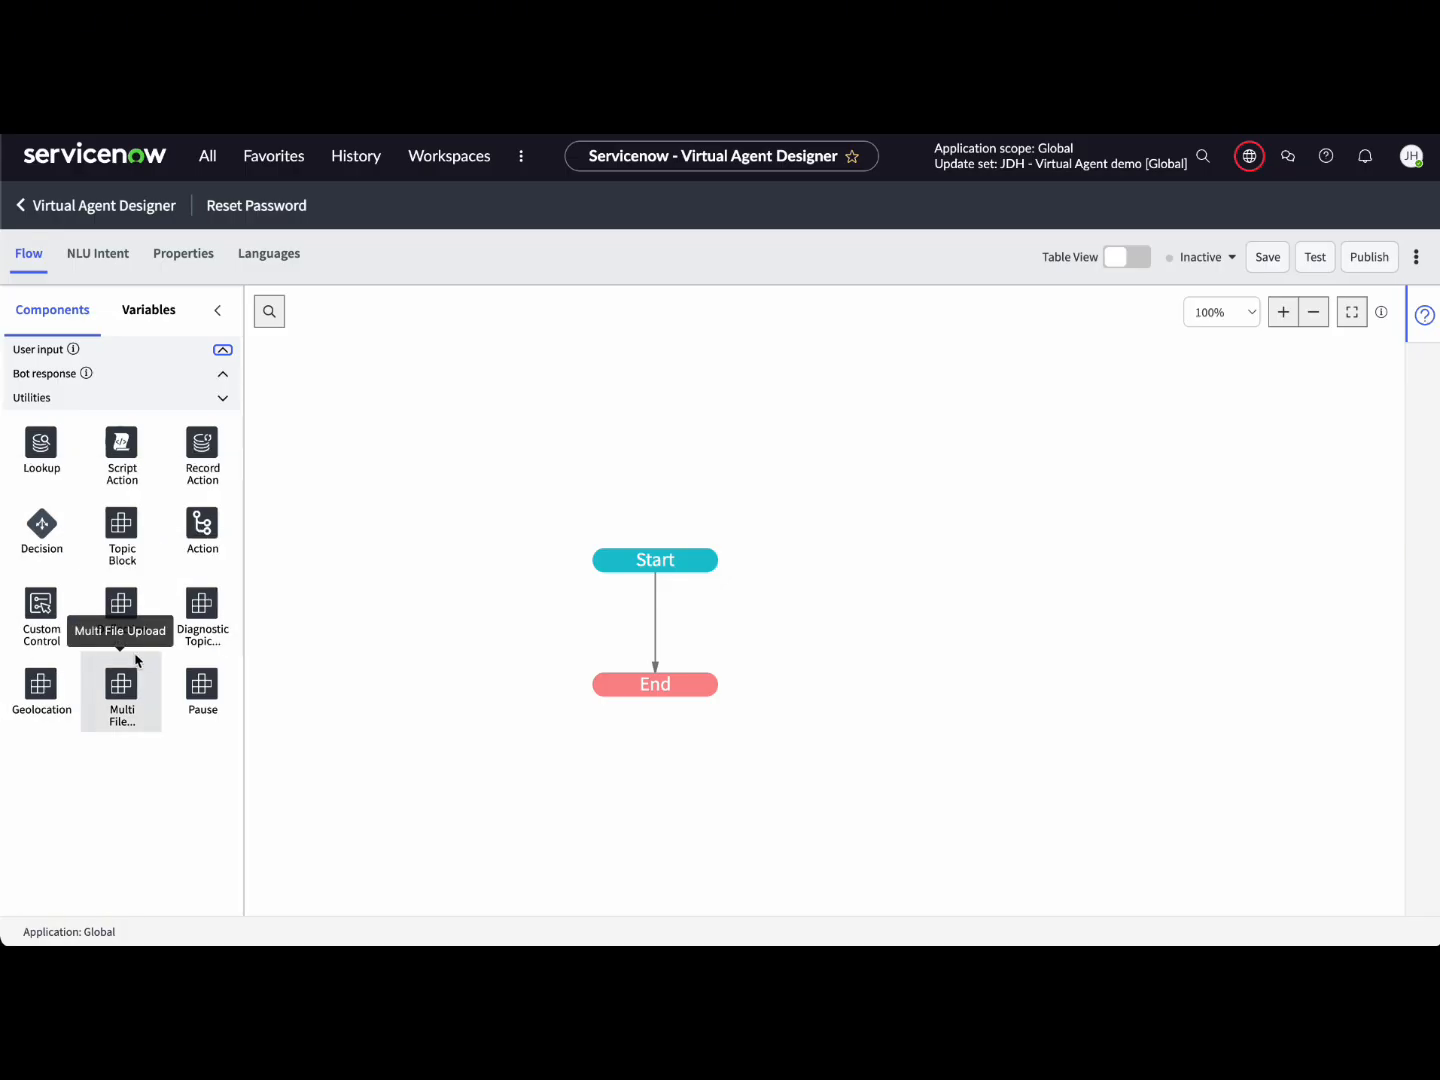
click(222, 374)
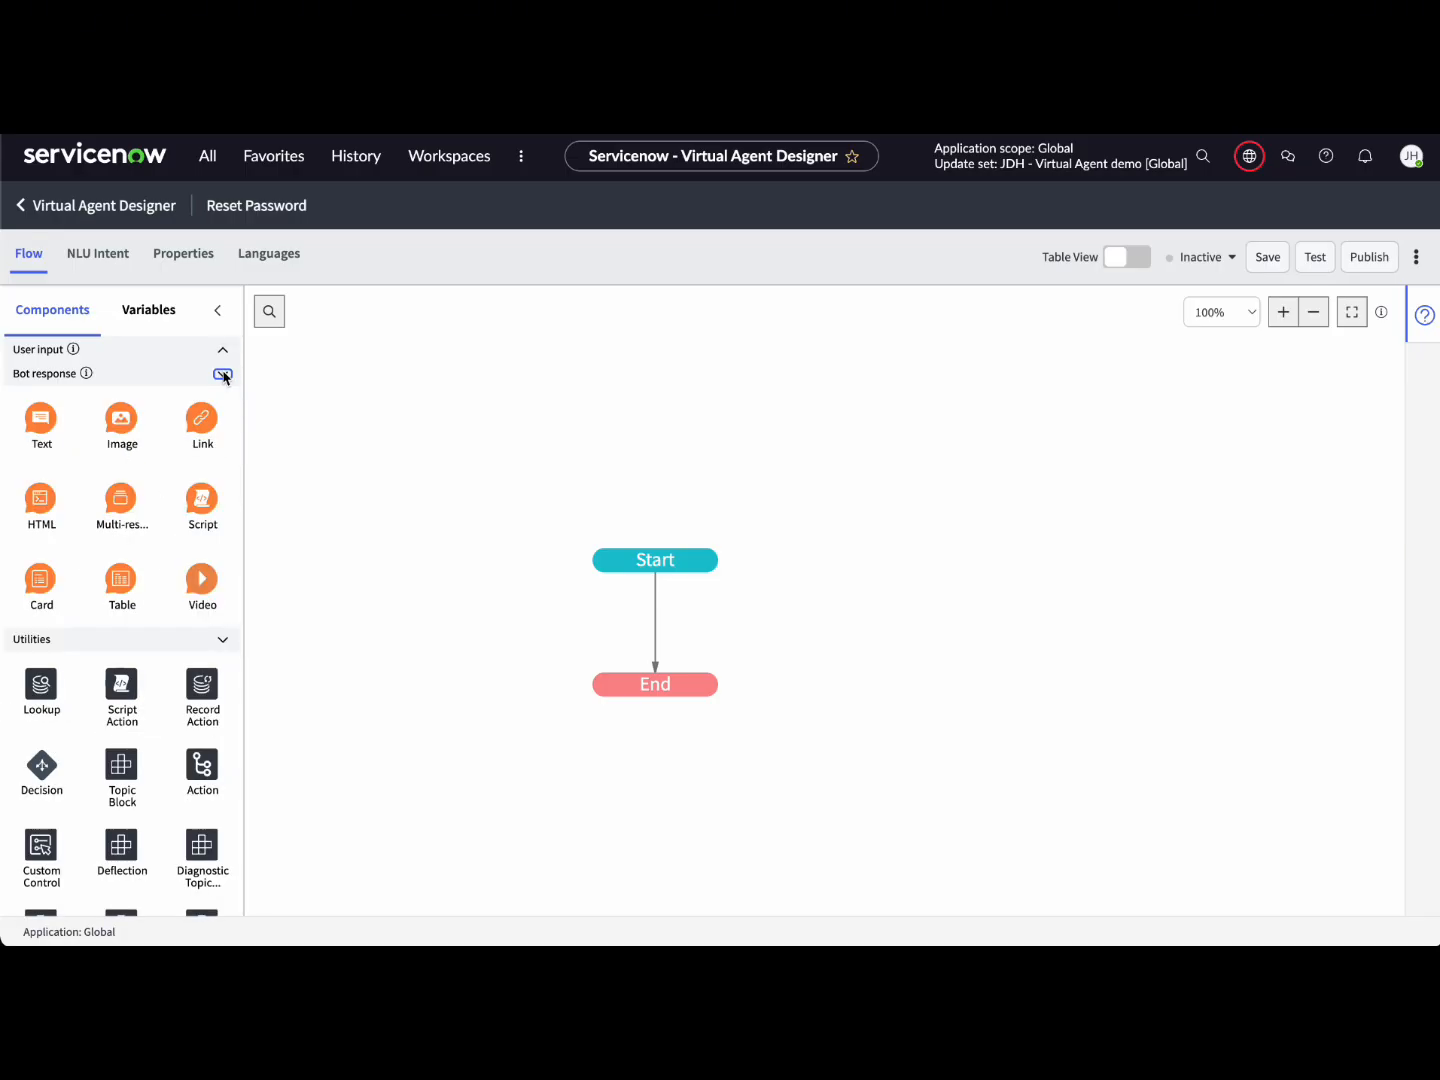
Step: Insert an Initial Response text node replying 'No problem, I can help you reset your password.'
drag(41, 419, 676, 633)
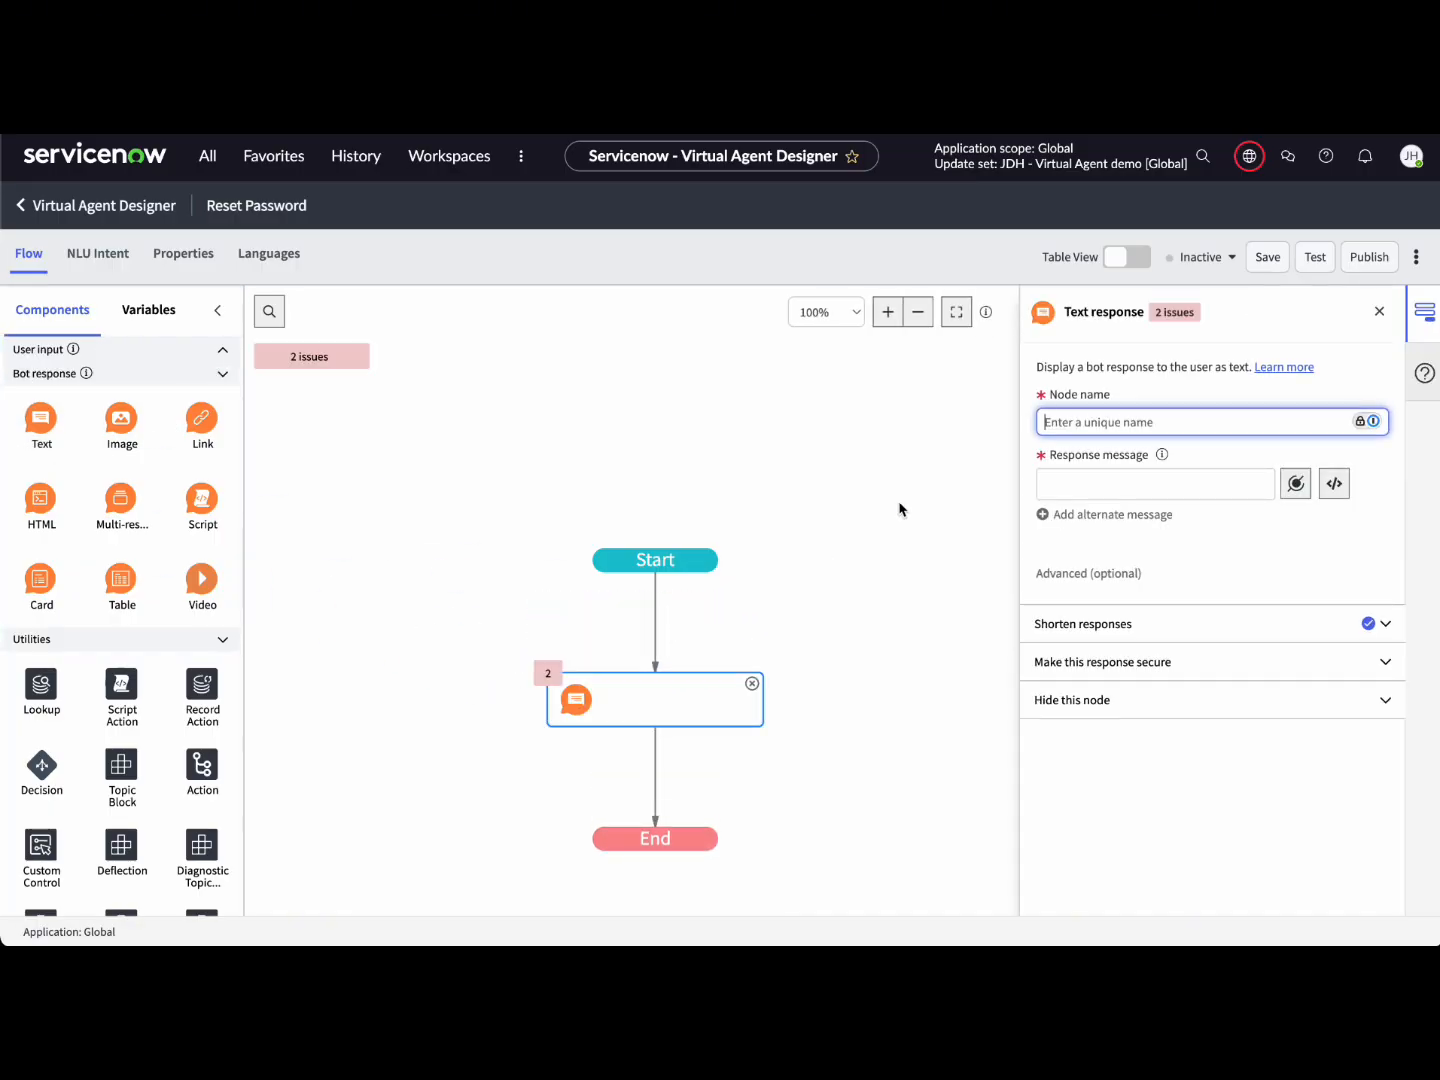
click(1102, 423)
text(Initial Response)
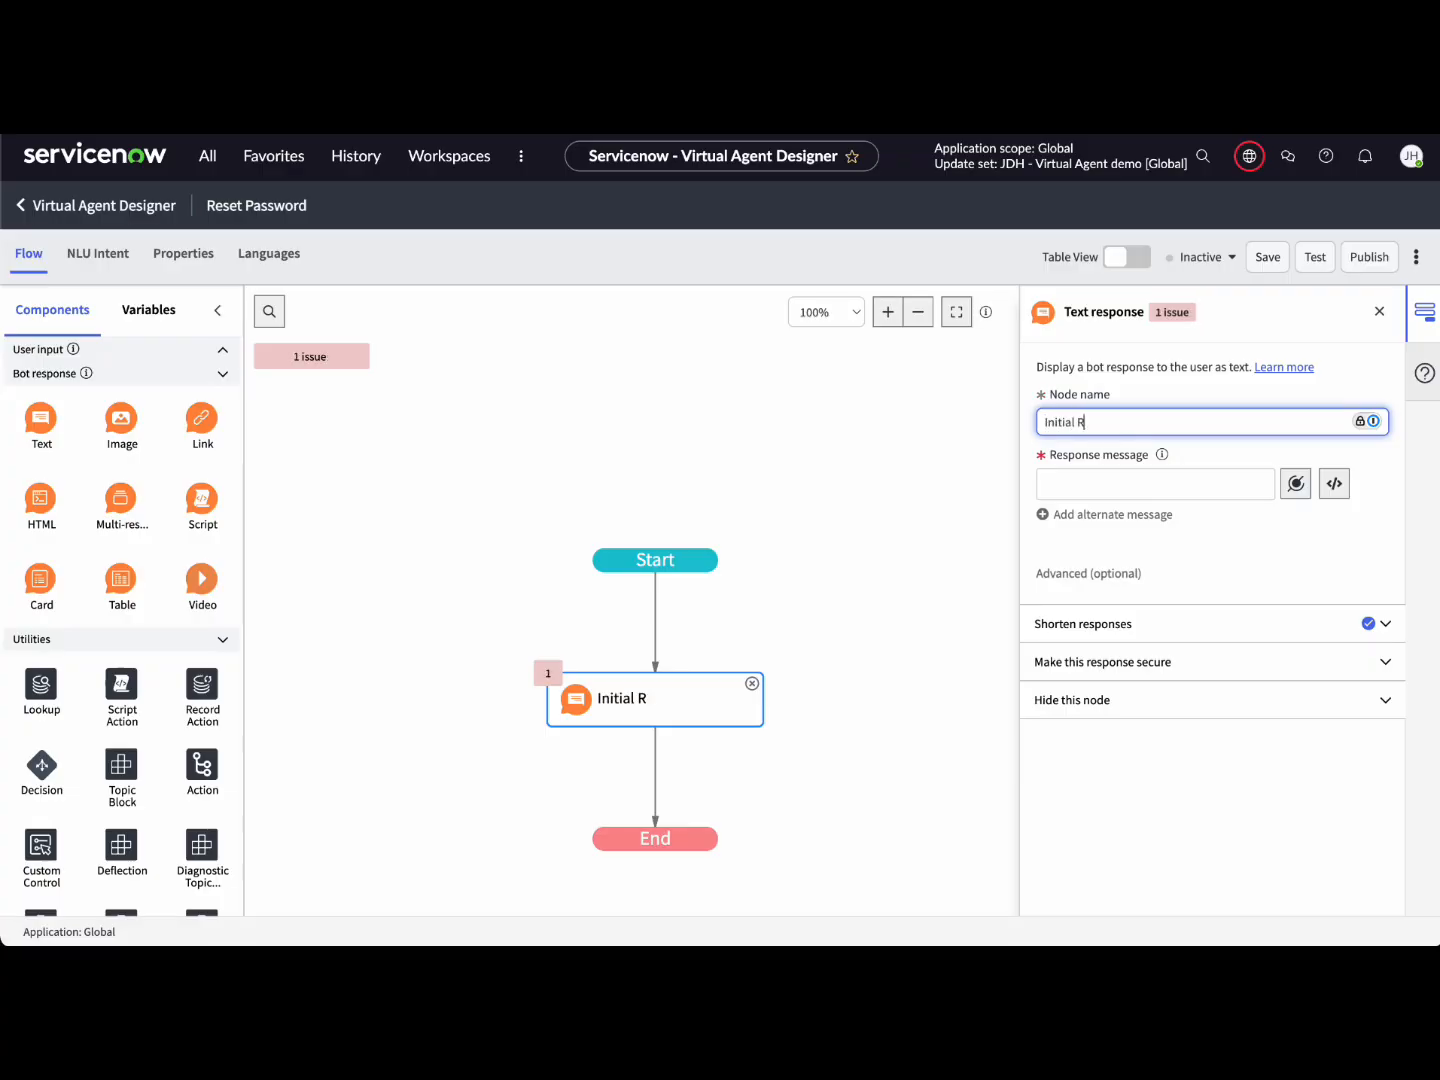
click(1118, 488)
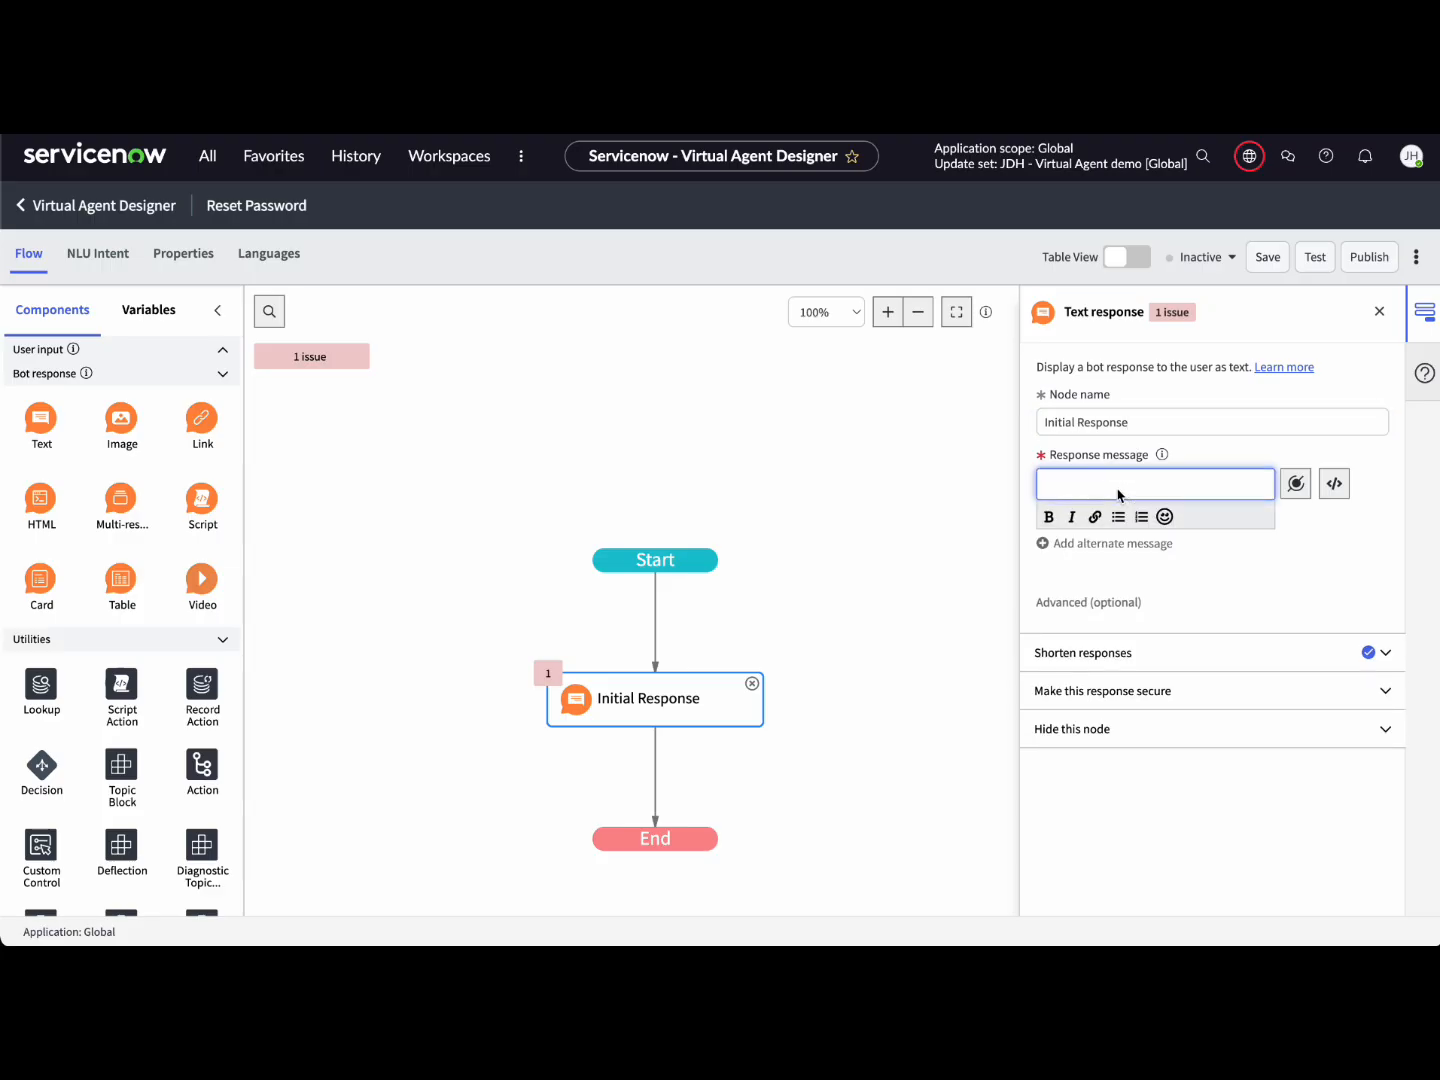
text(N)
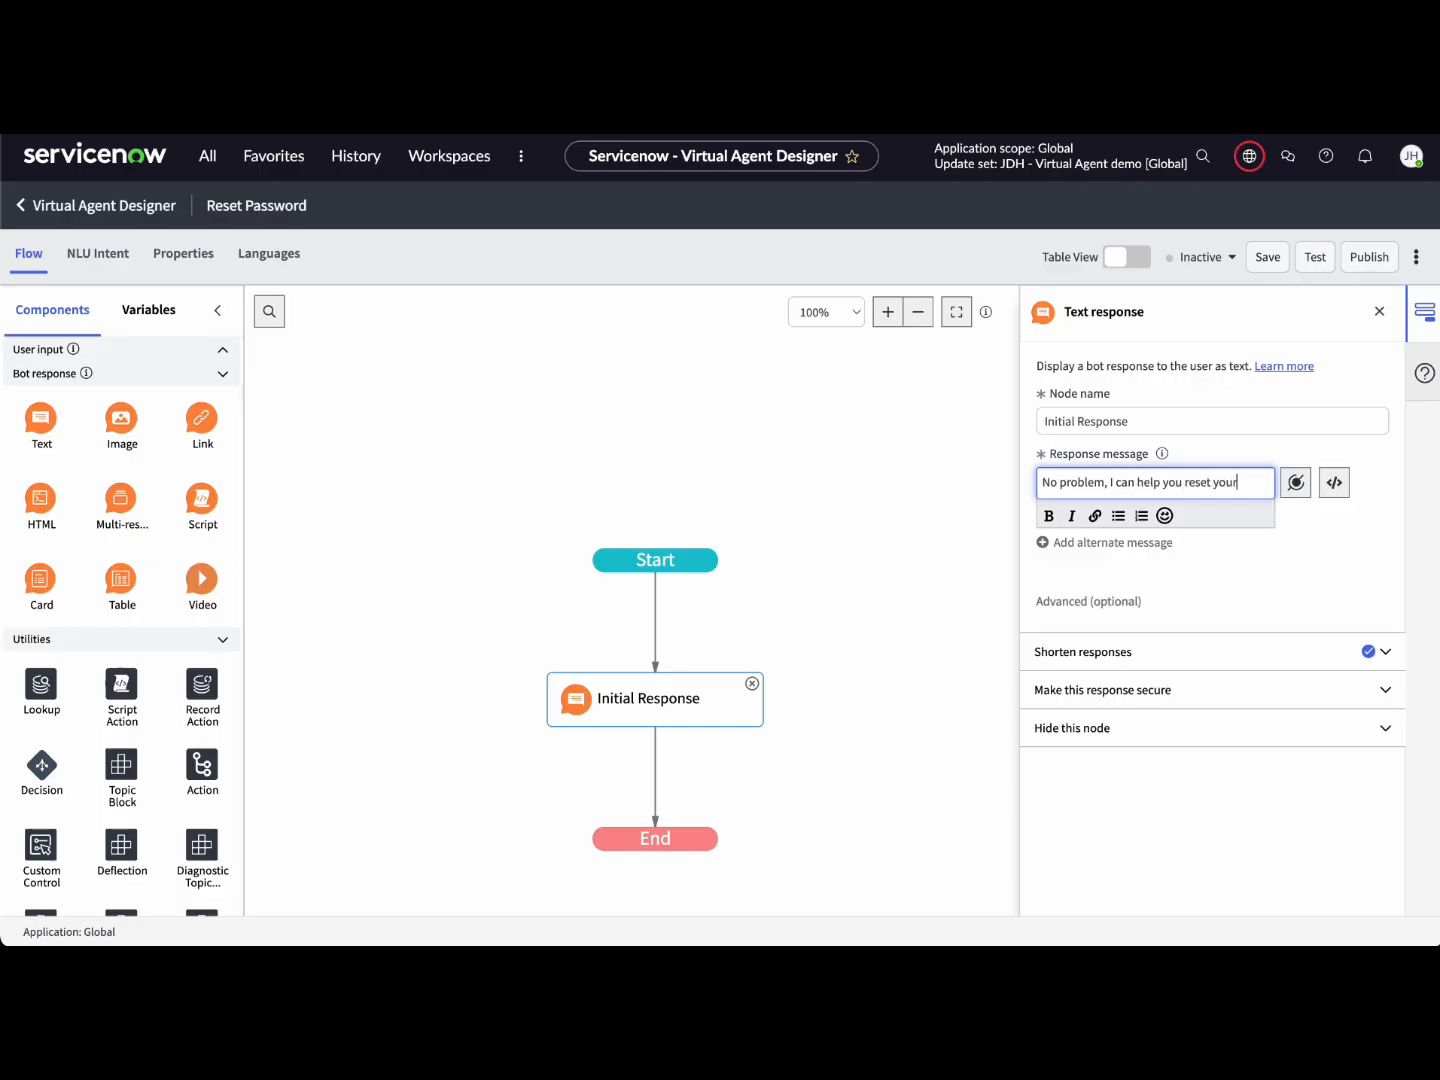
text(ssword.)
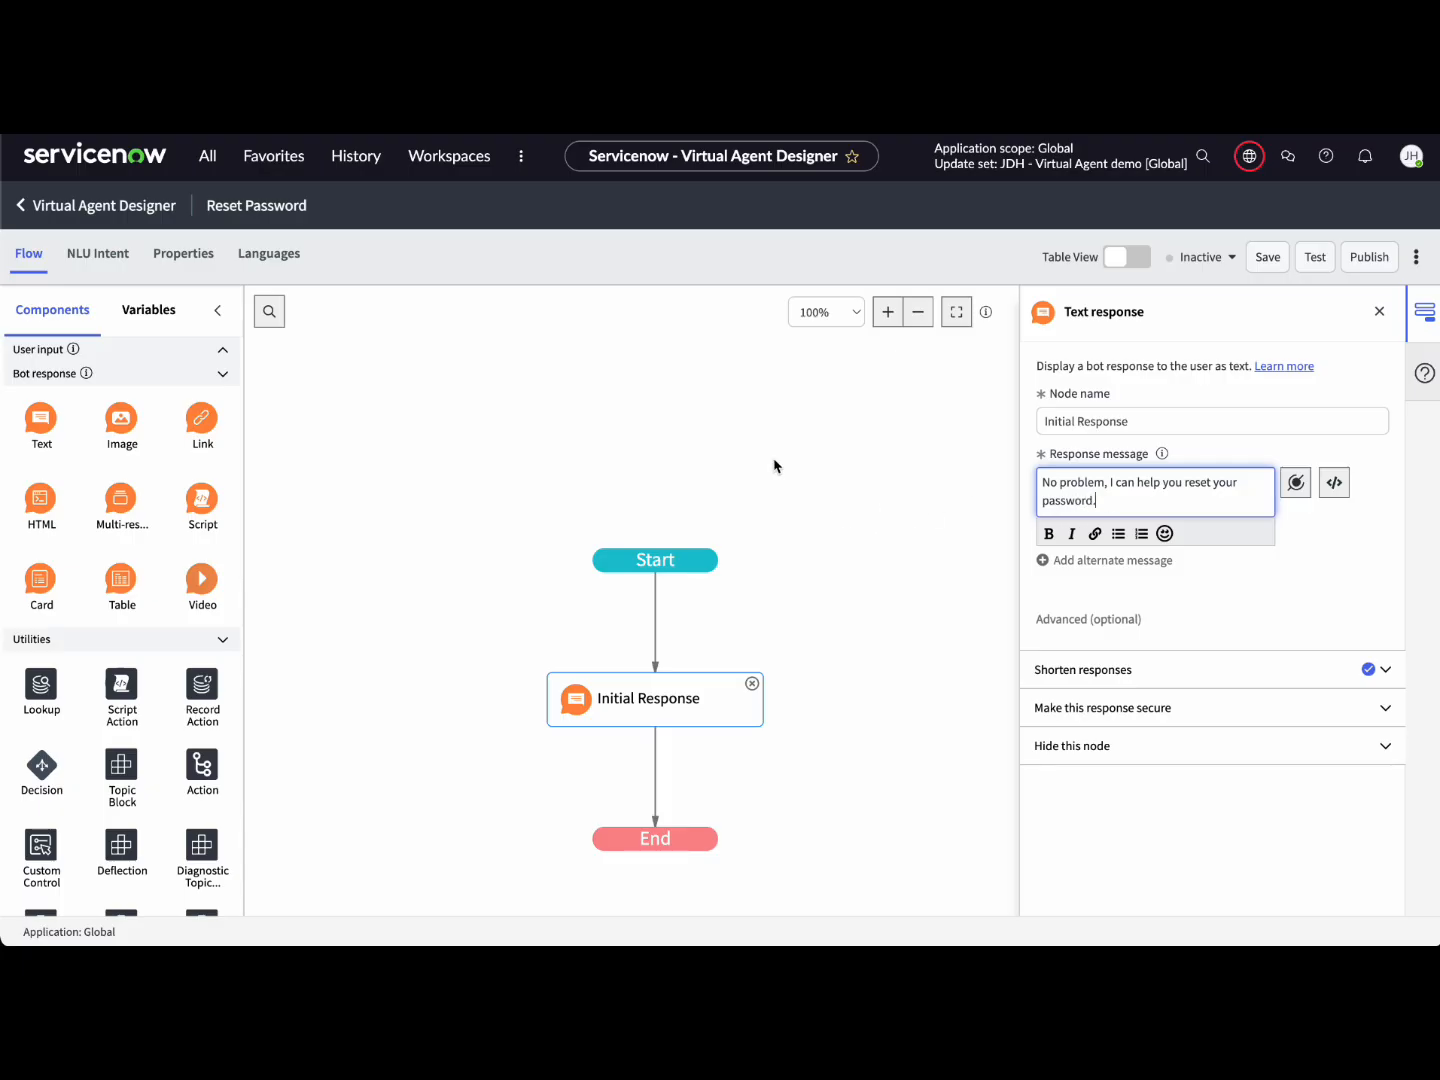
click(622, 446)
click(222, 349)
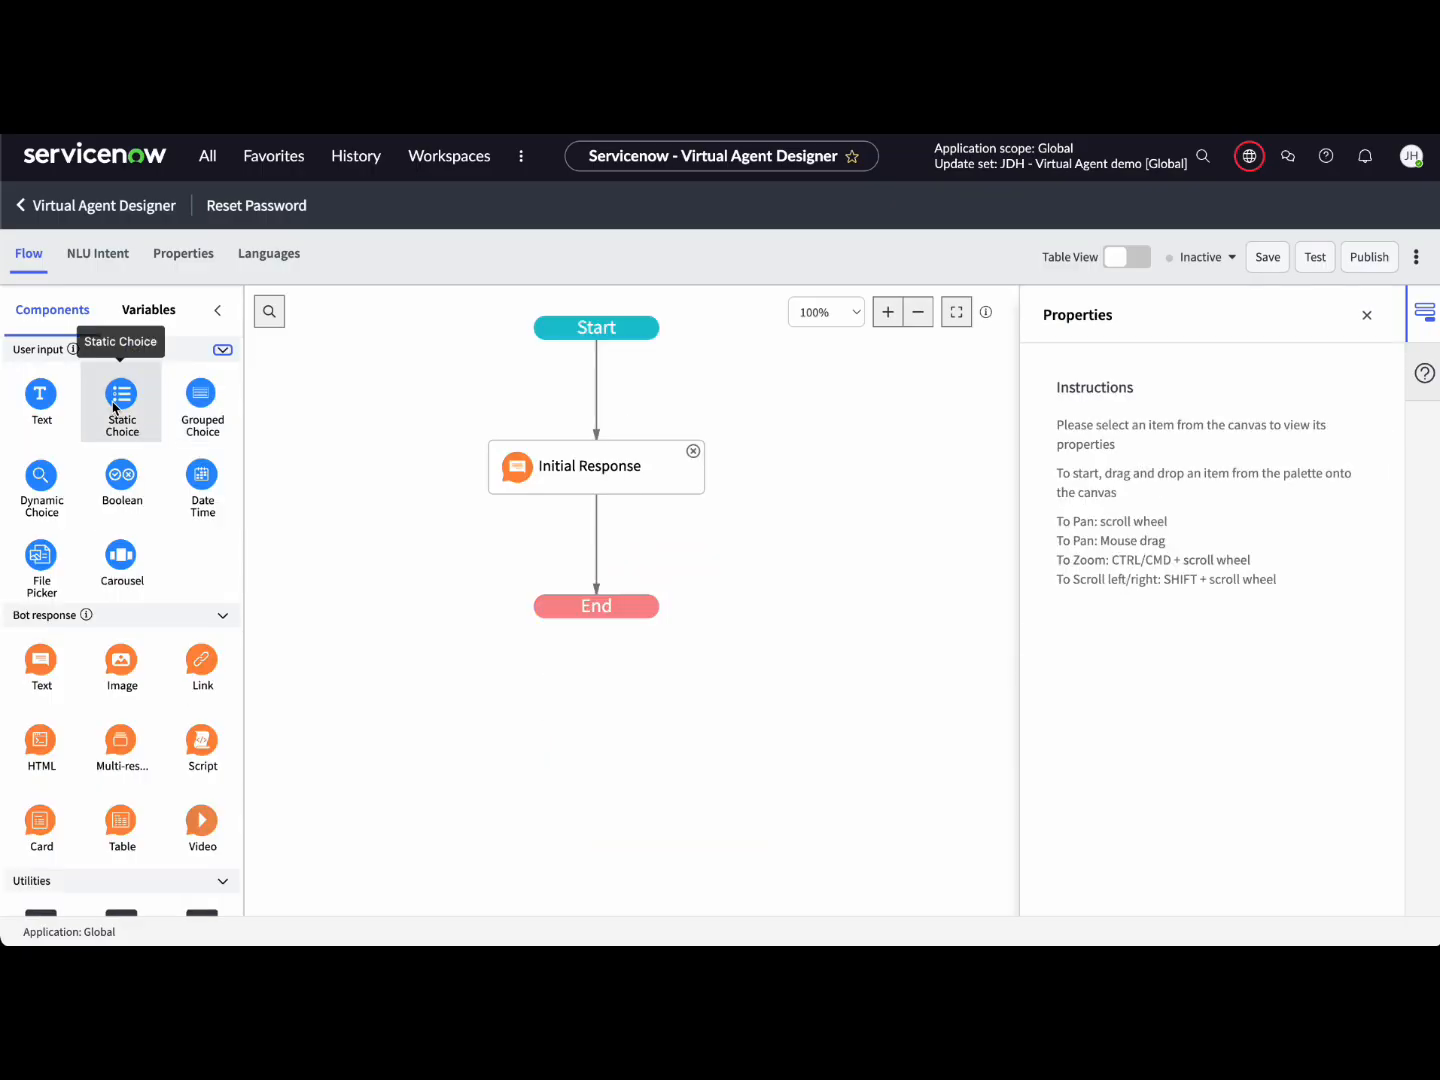
Step: Add a Which System static choice node prompting 'Which system are you trying to access?'
drag(115, 408, 595, 548)
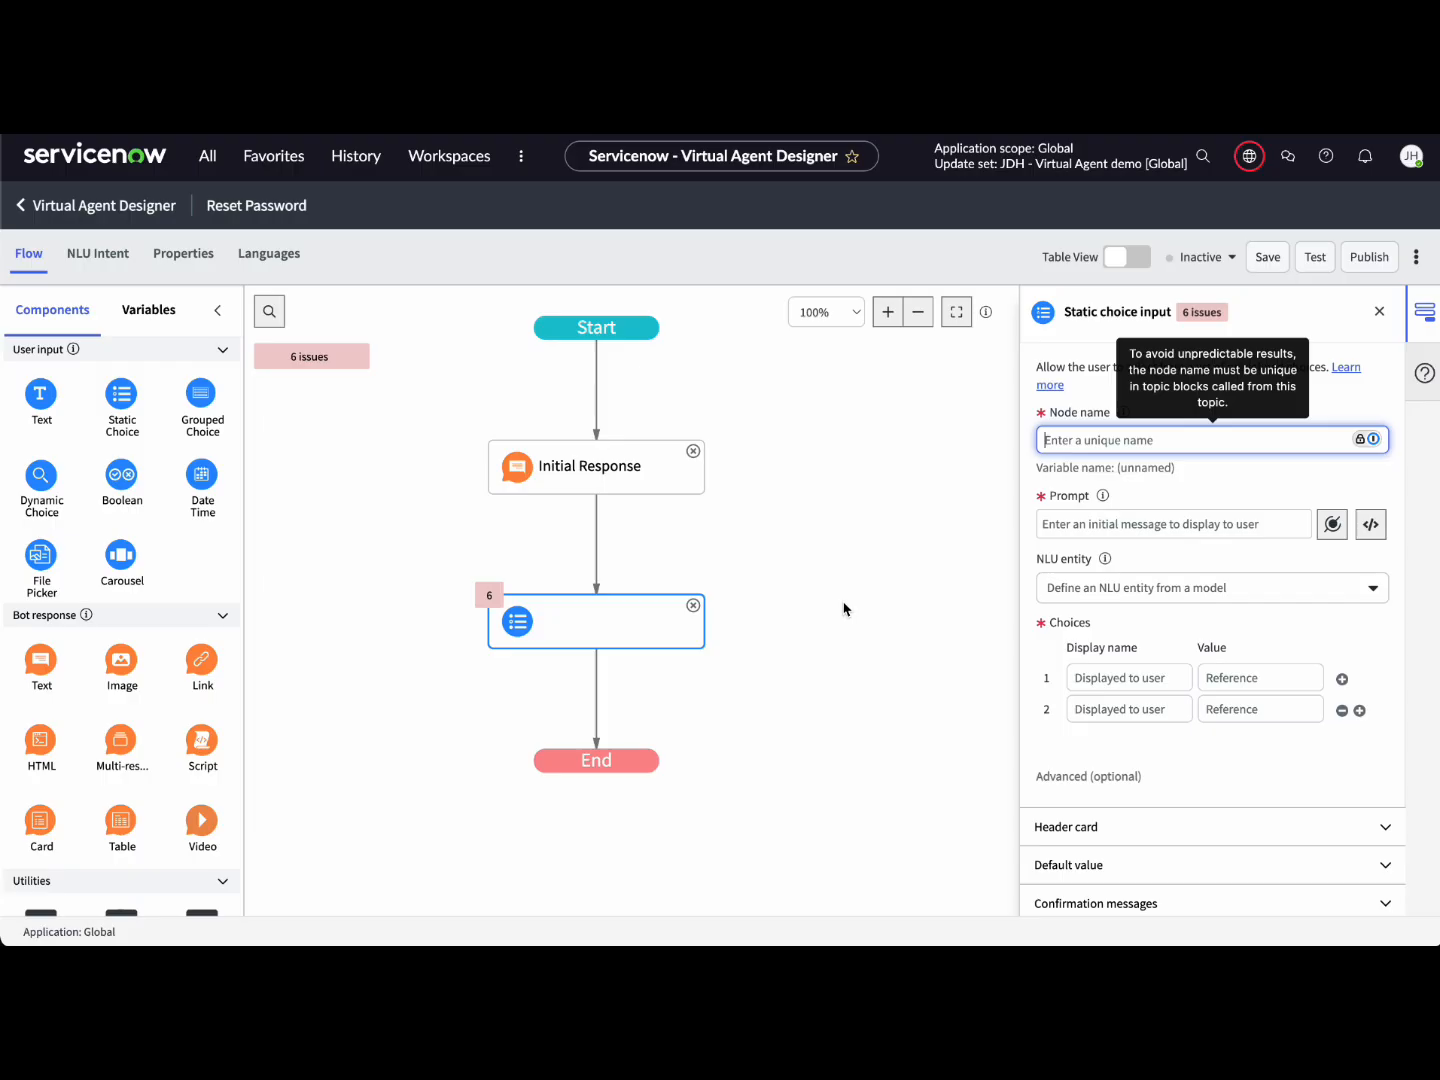
click(1085, 442)
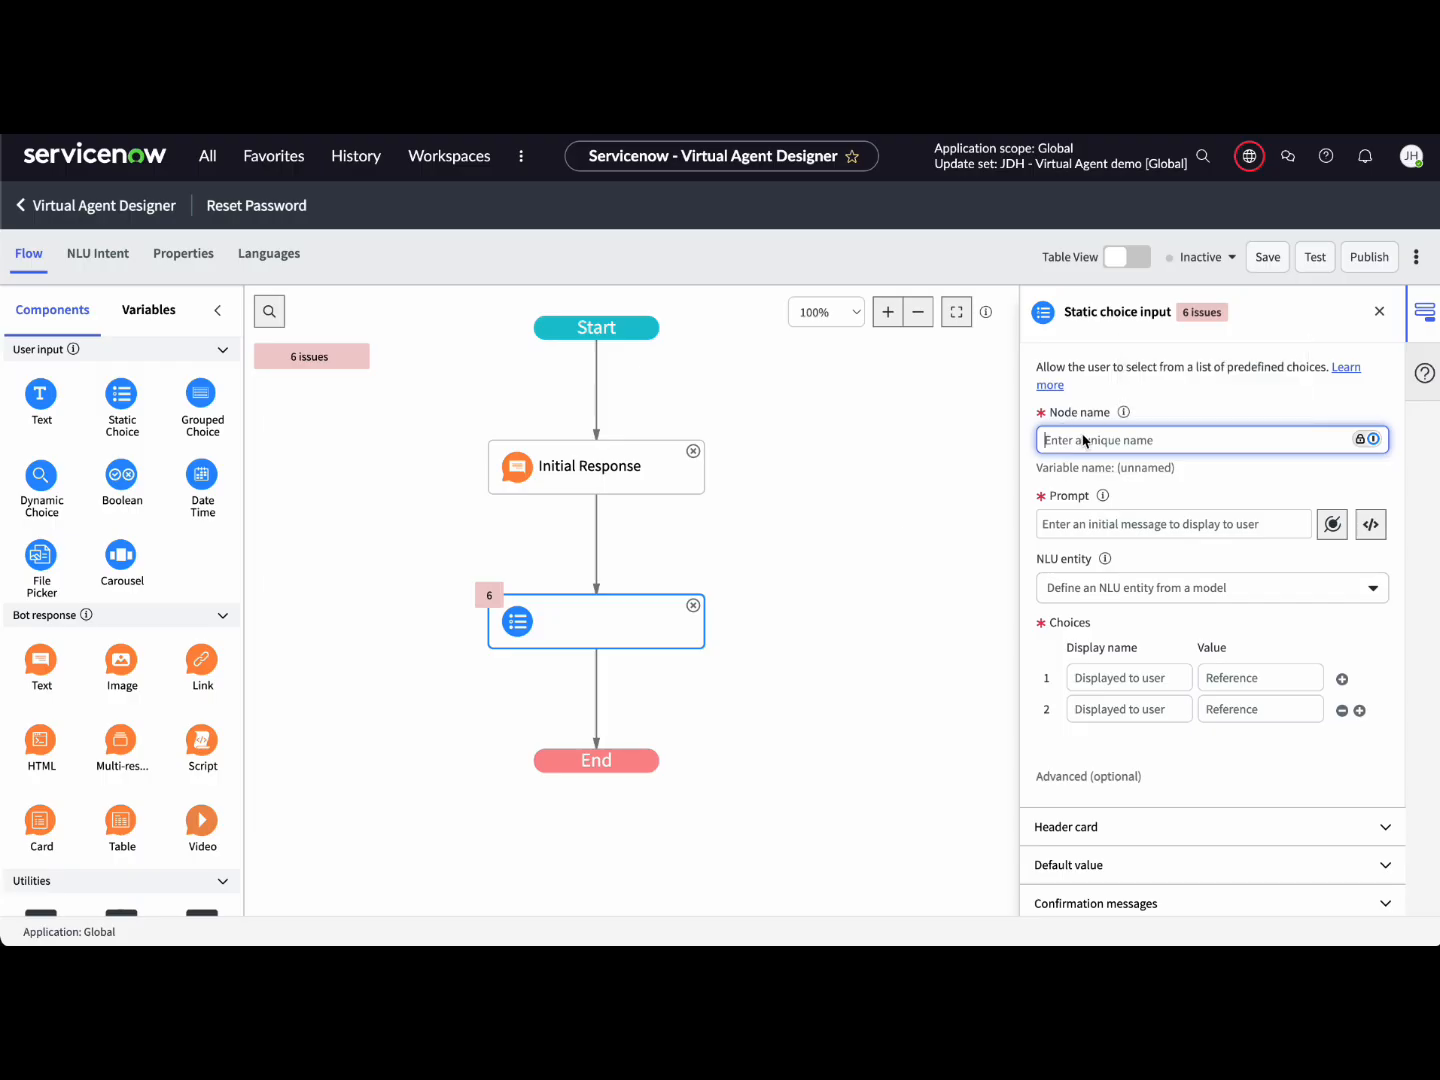
text(Which Sy)
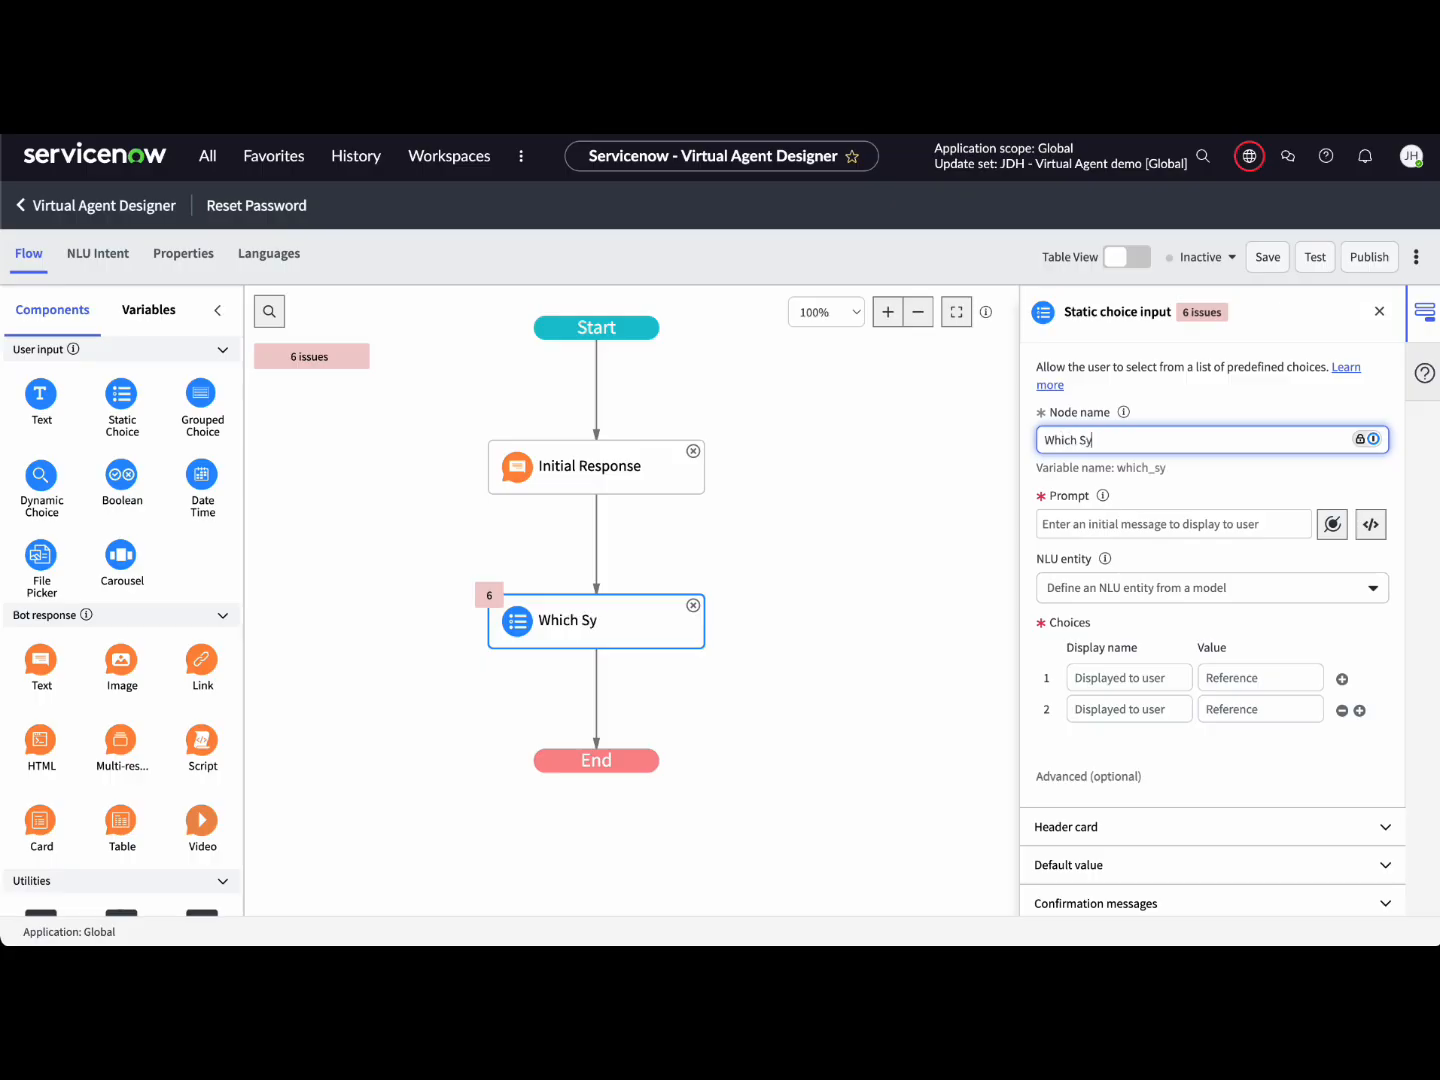
text(stem)
click(1096, 527)
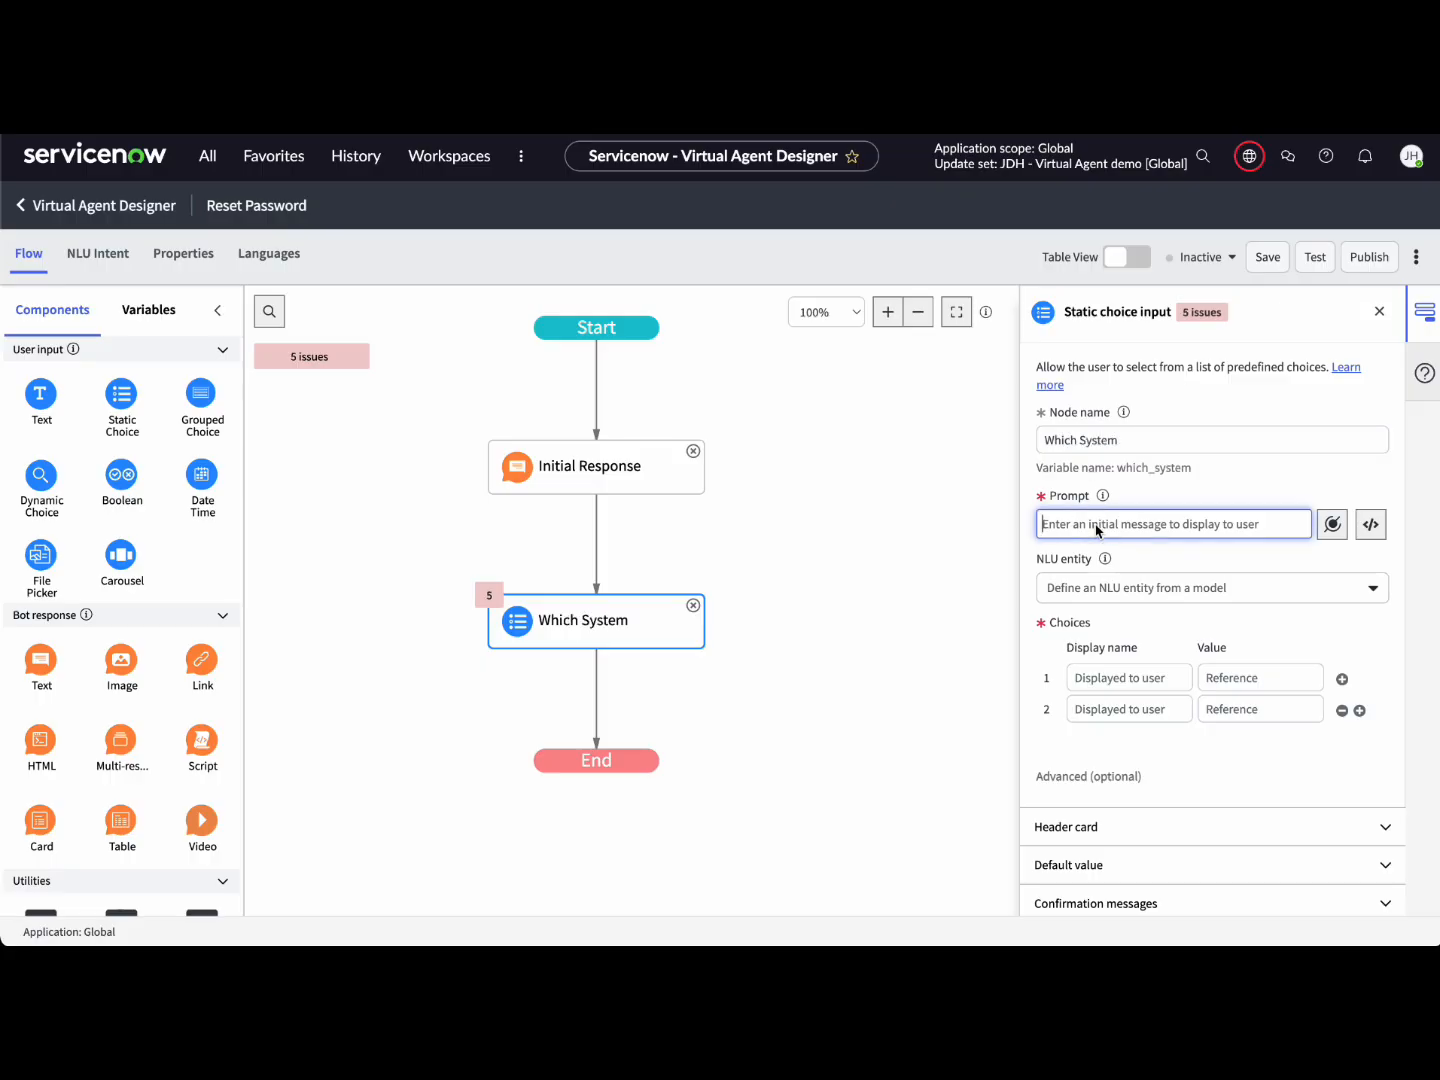
text(Whi)
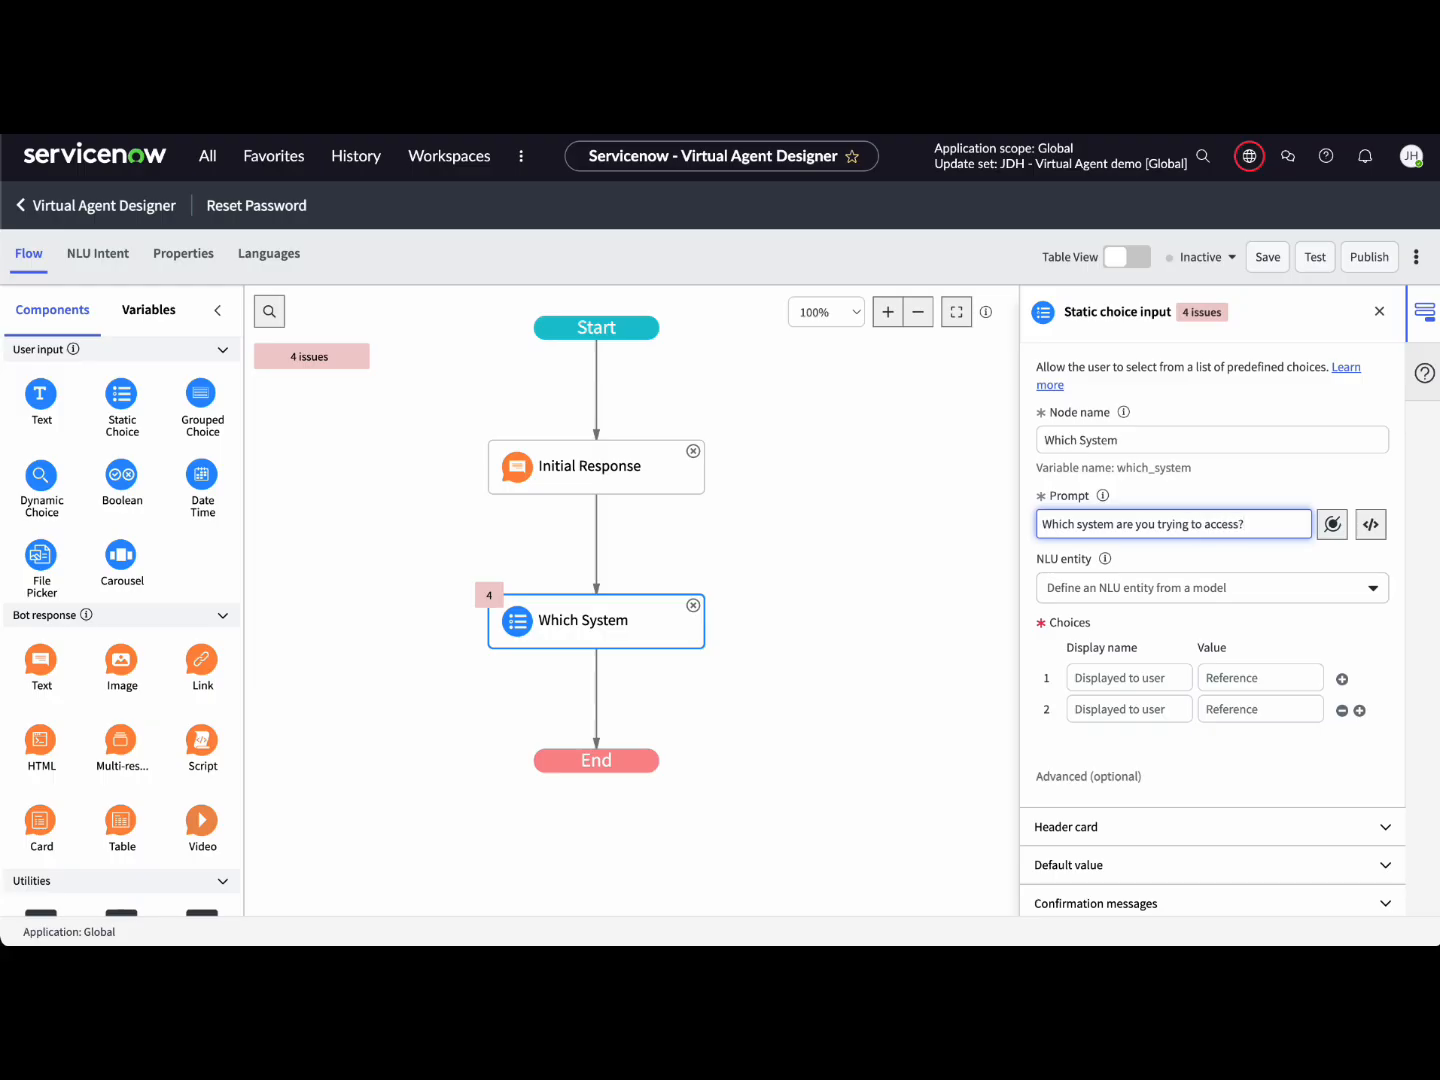
click(1289, 619)
Step: Enter four choices: Office 365, VPN, HR Portal and Other
click(1170, 685)
text(Office 365)
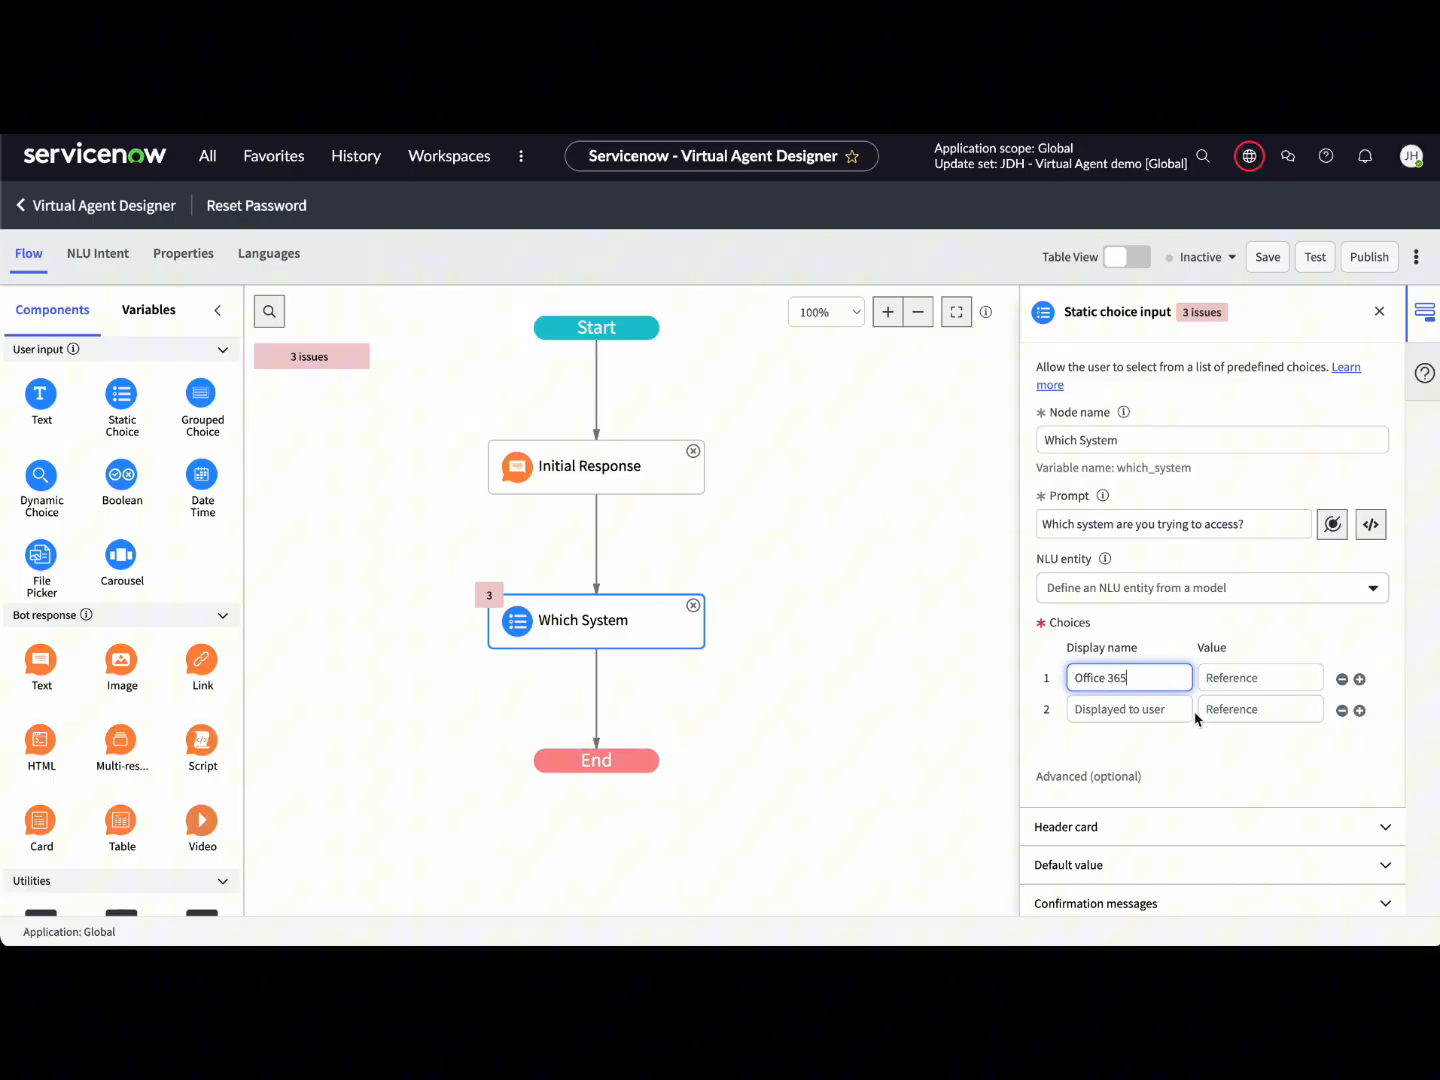
click(1168, 711)
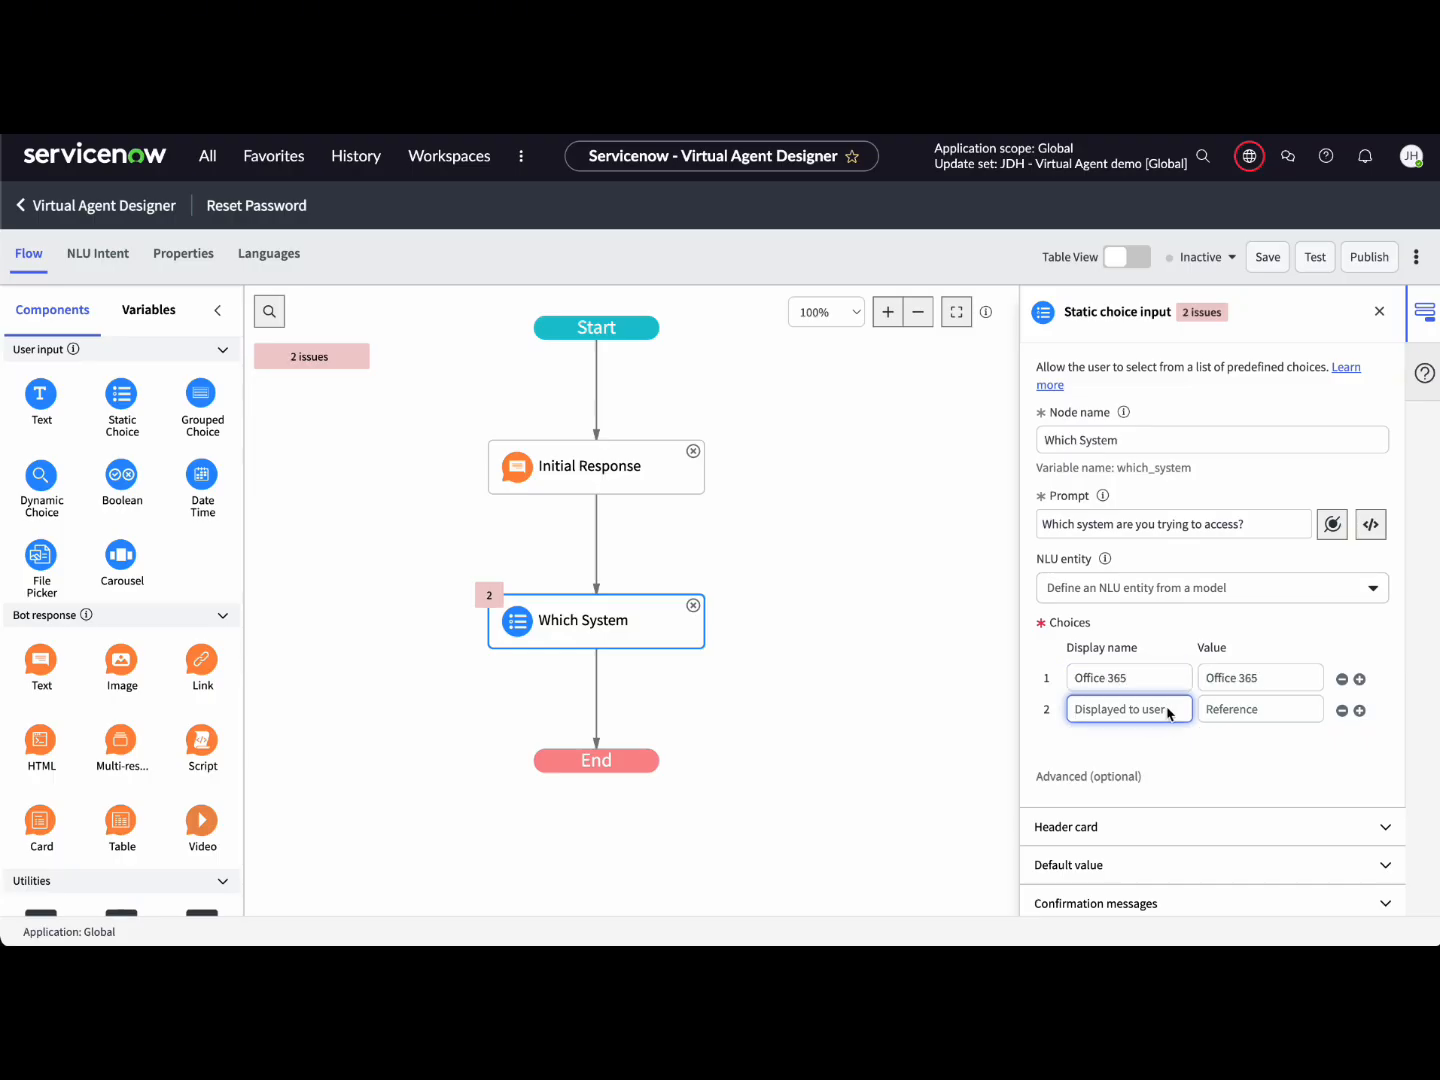
text(VPN)
click(1359, 710)
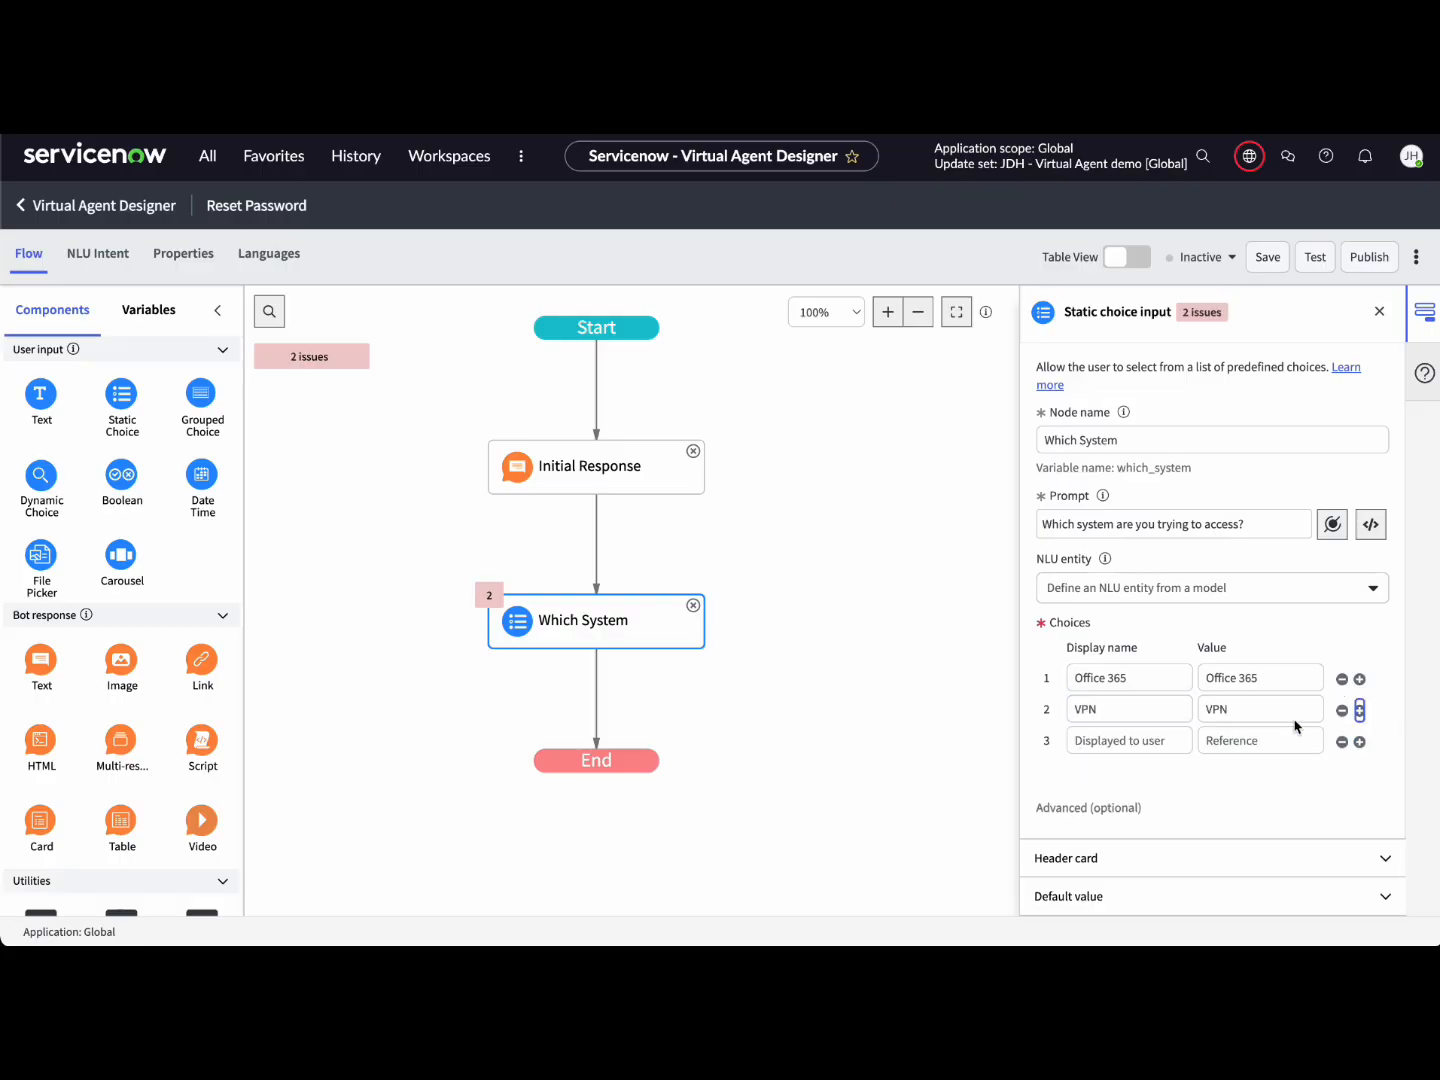
click(1148, 743)
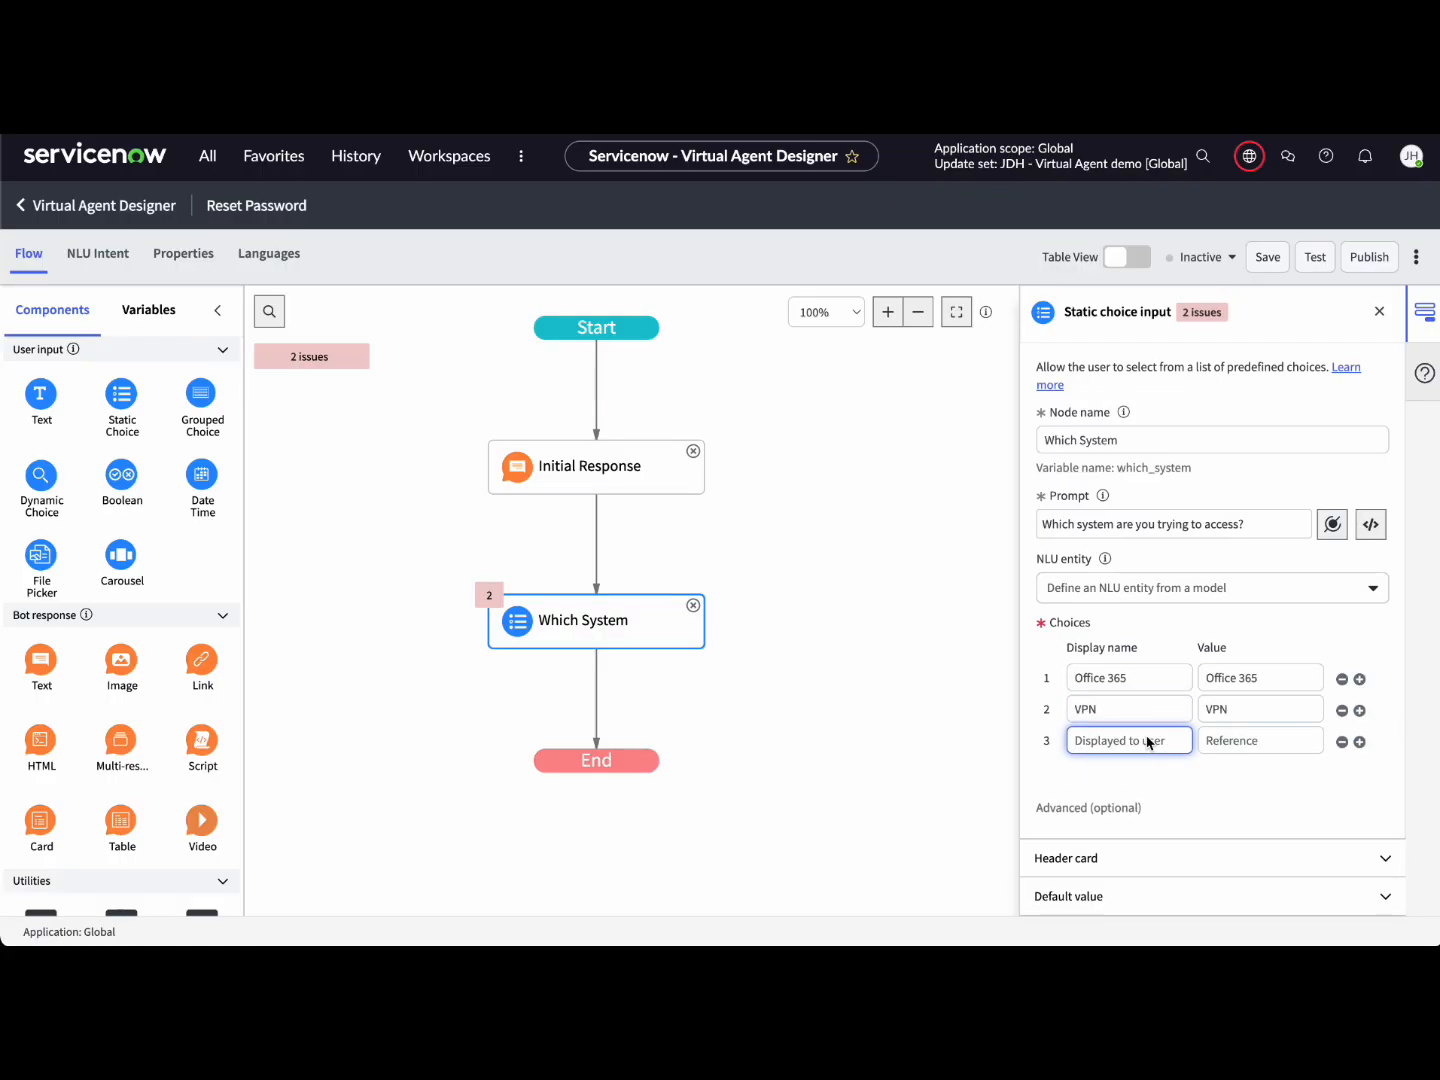
text(HR Portal)
click(1359, 741)
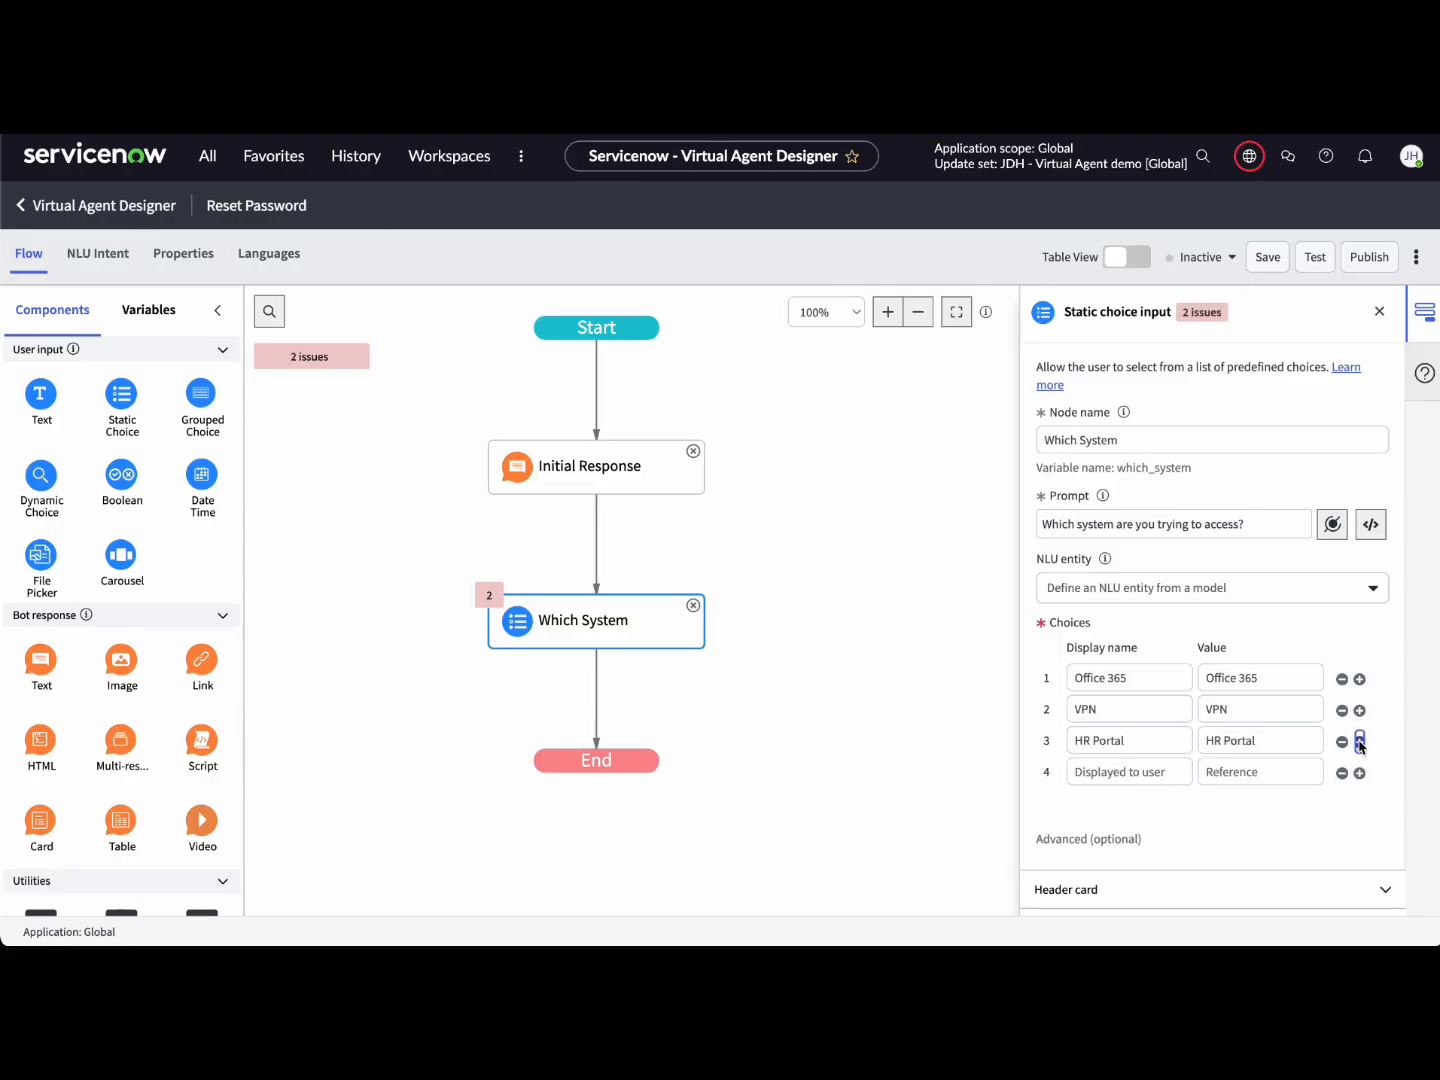
click(1121, 772)
text(Other)
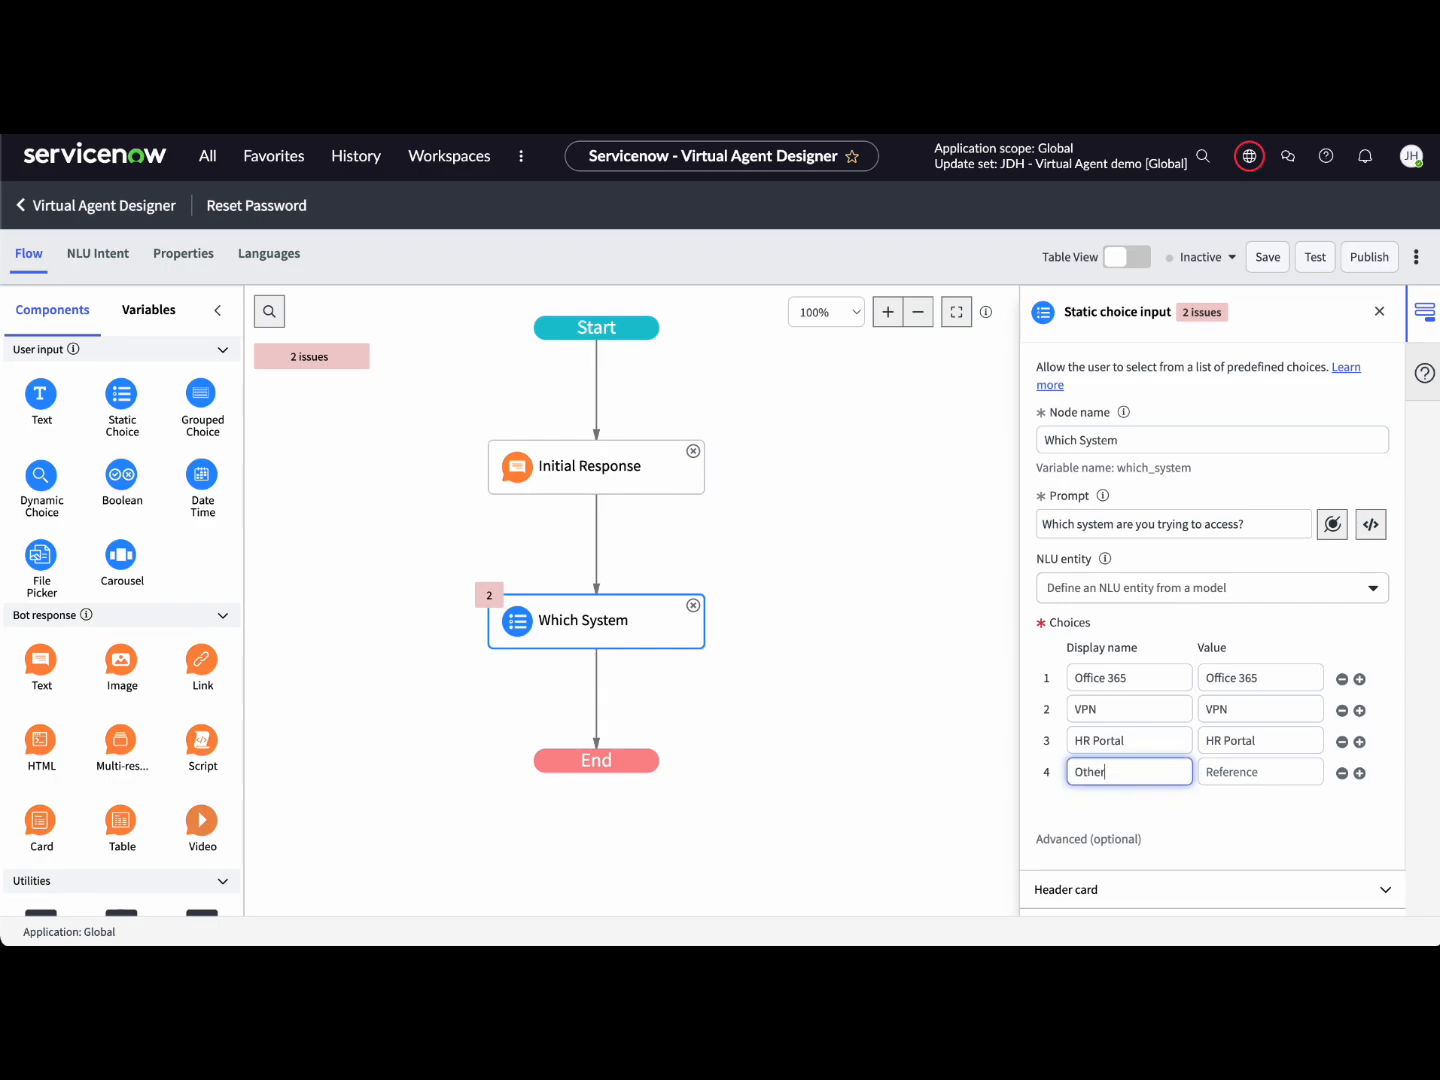
click(1256, 742)
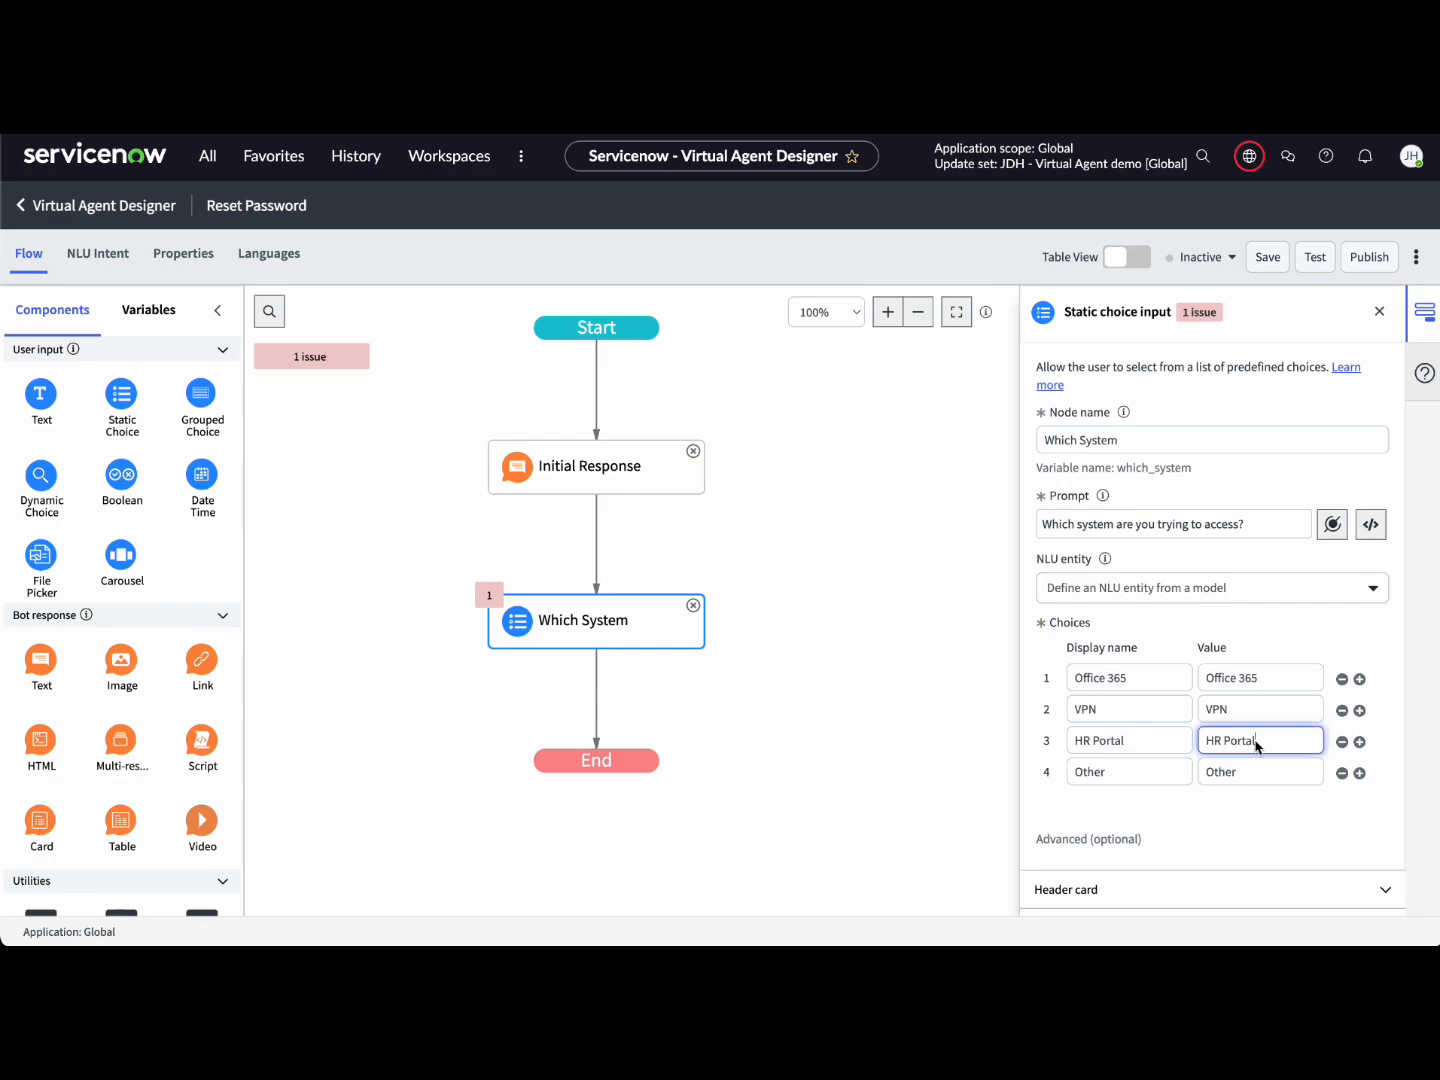
click(1257, 811)
scroll(1258, 812, down, 2)
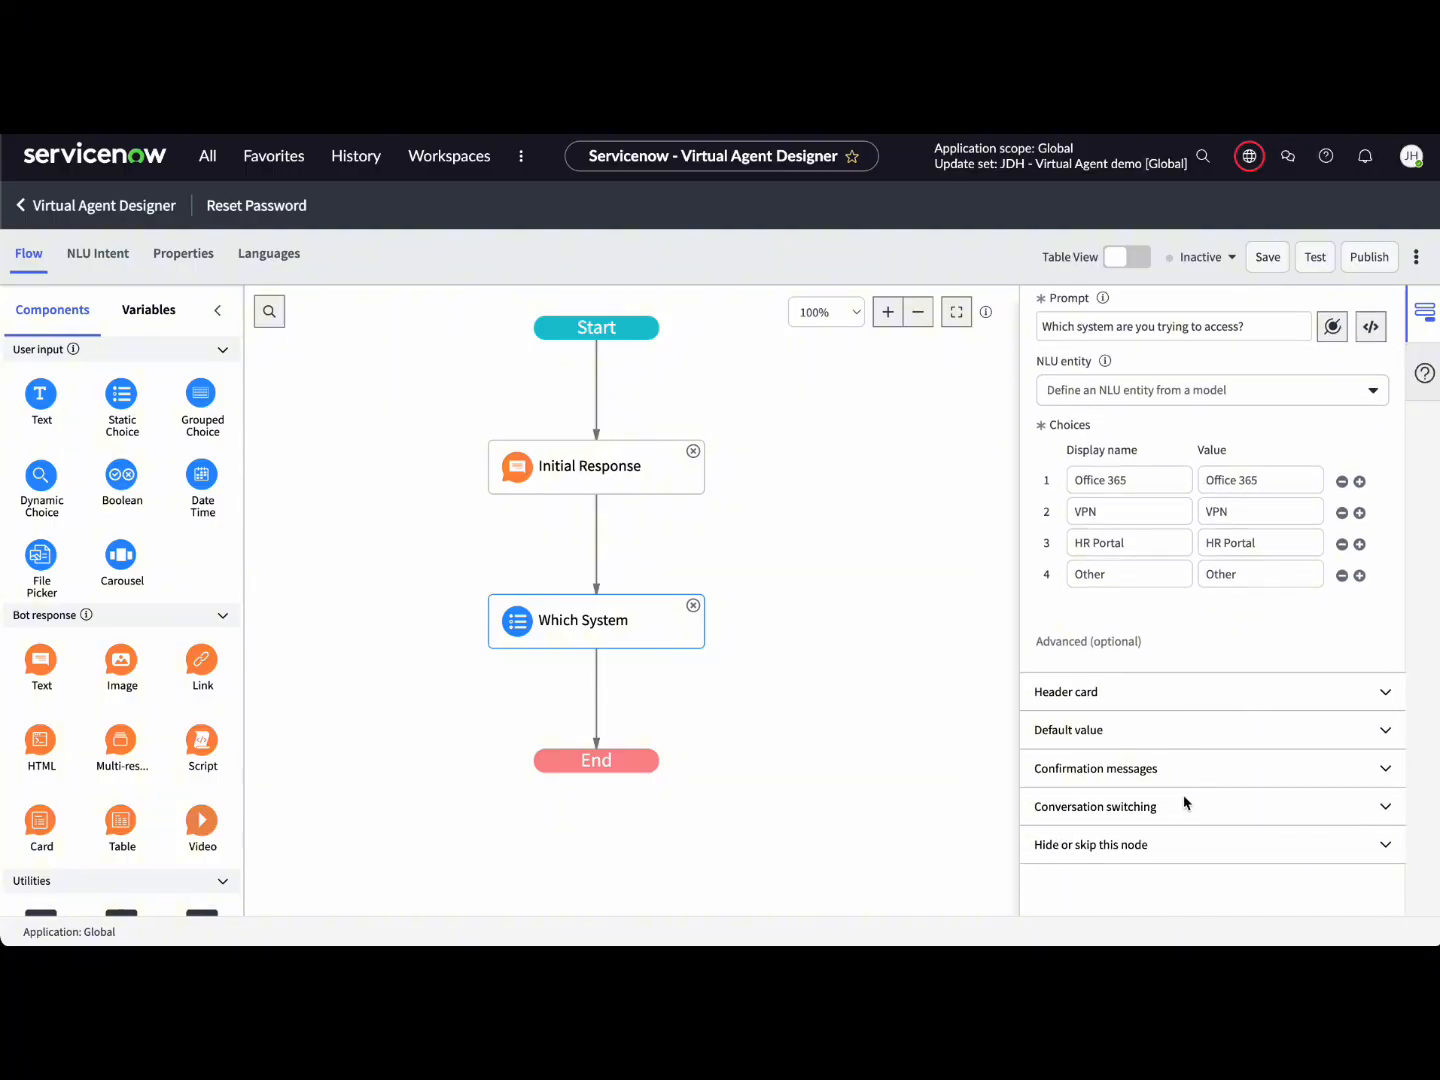
click(1215, 697)
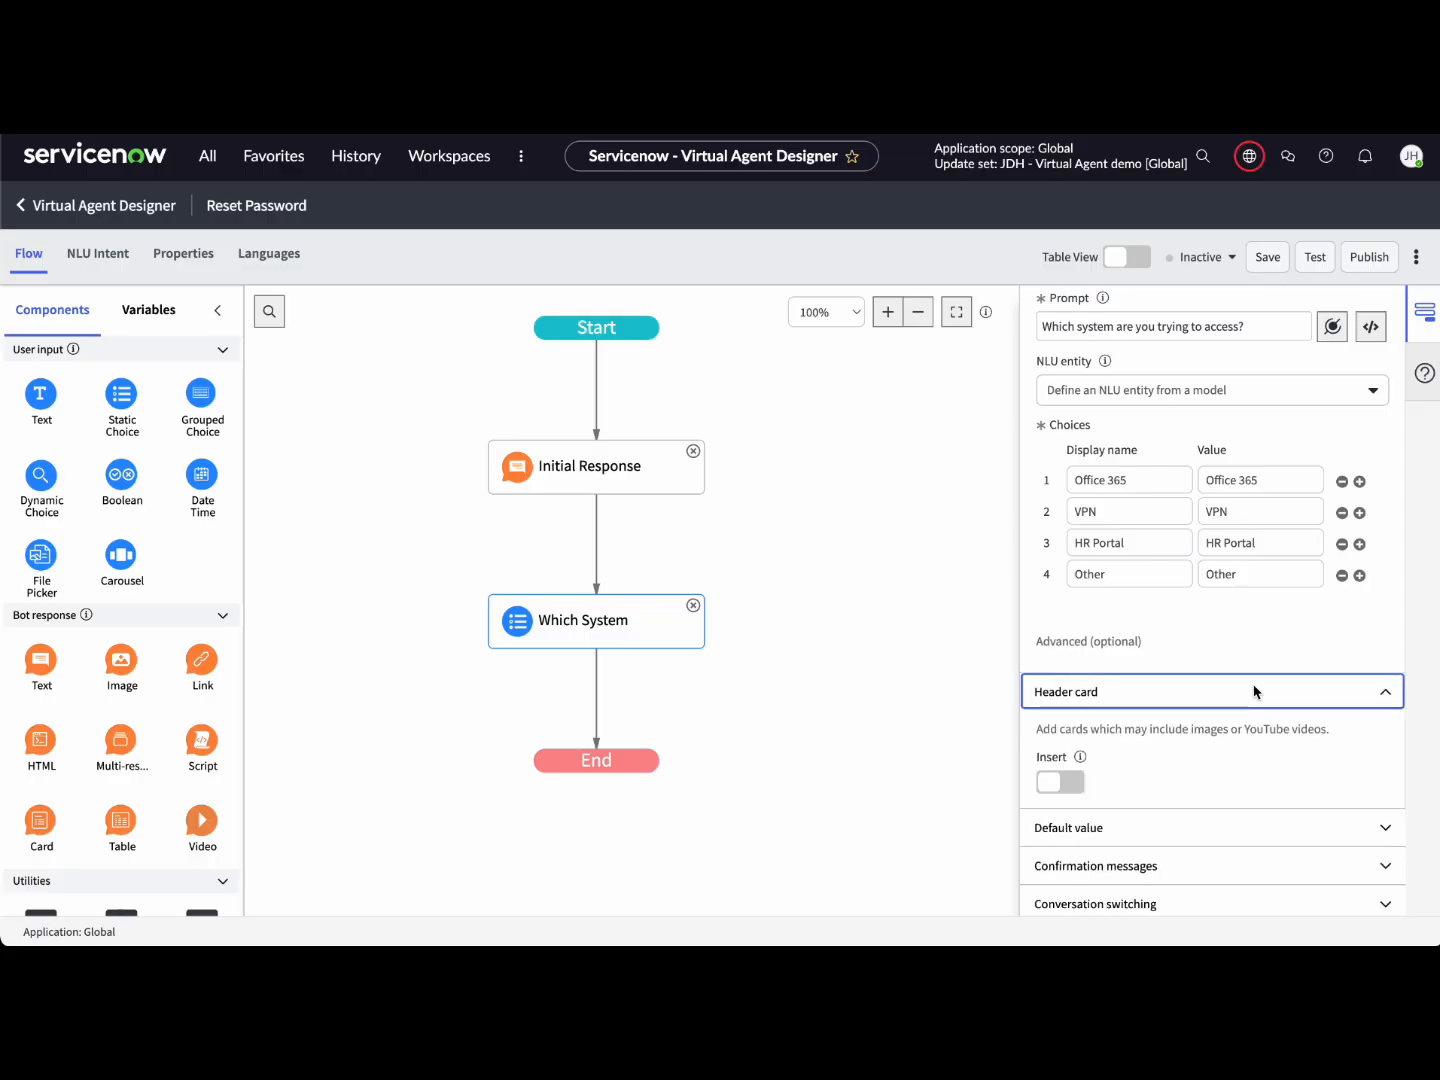
click(1261, 684)
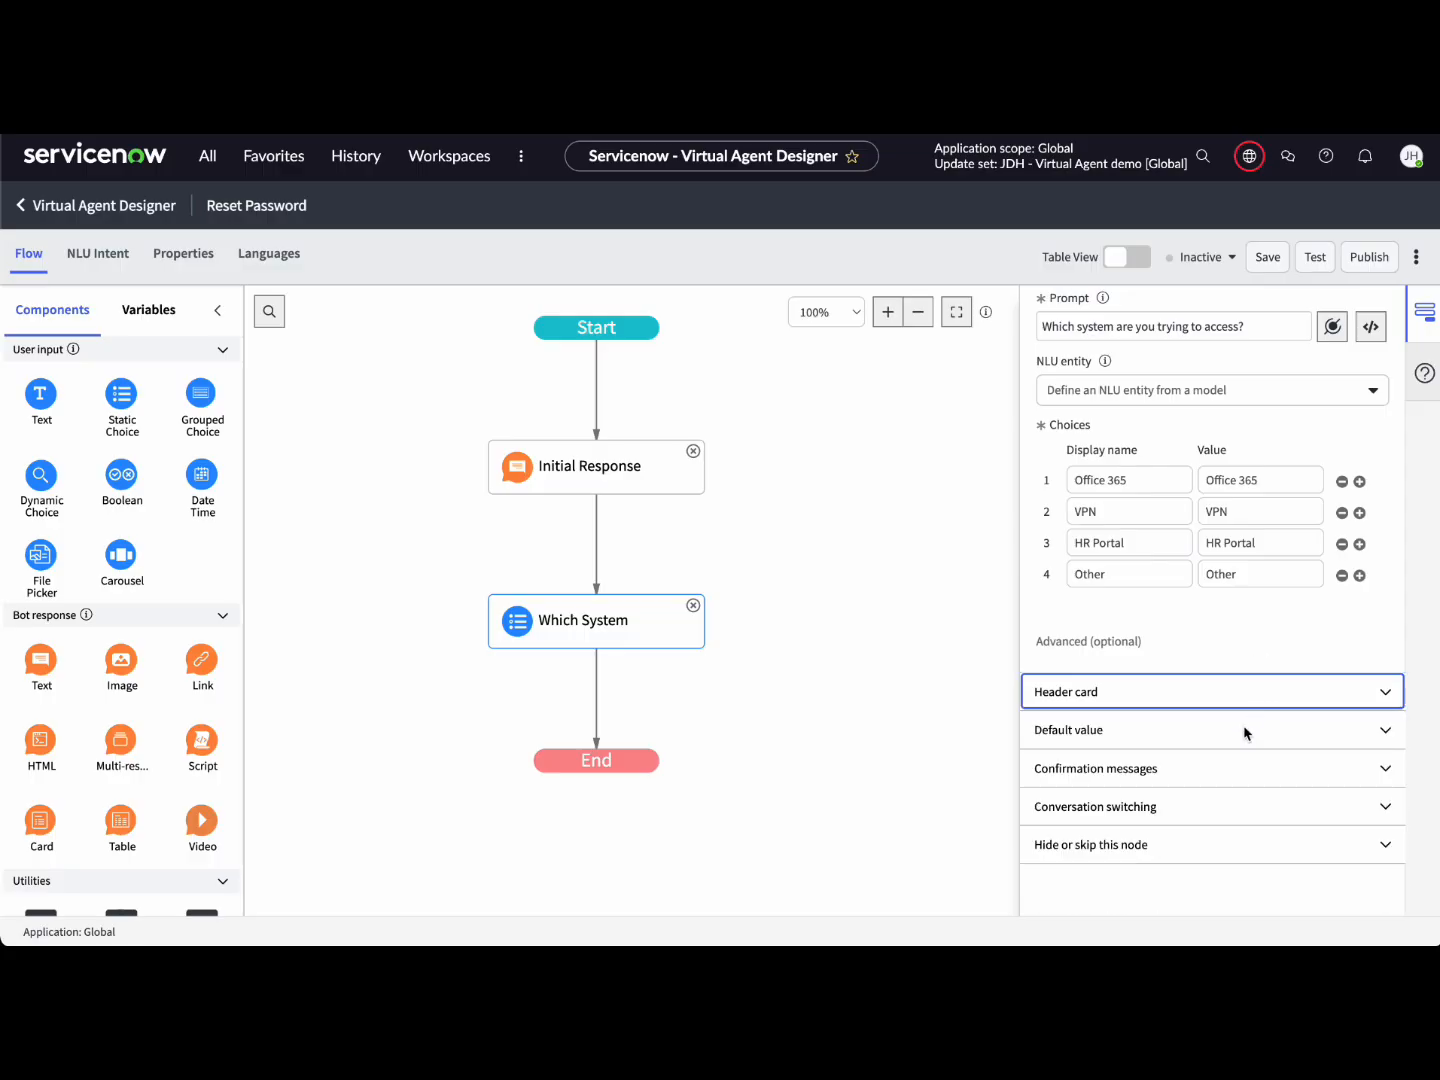
click(1247, 730)
scroll(1182, 813, down, 1)
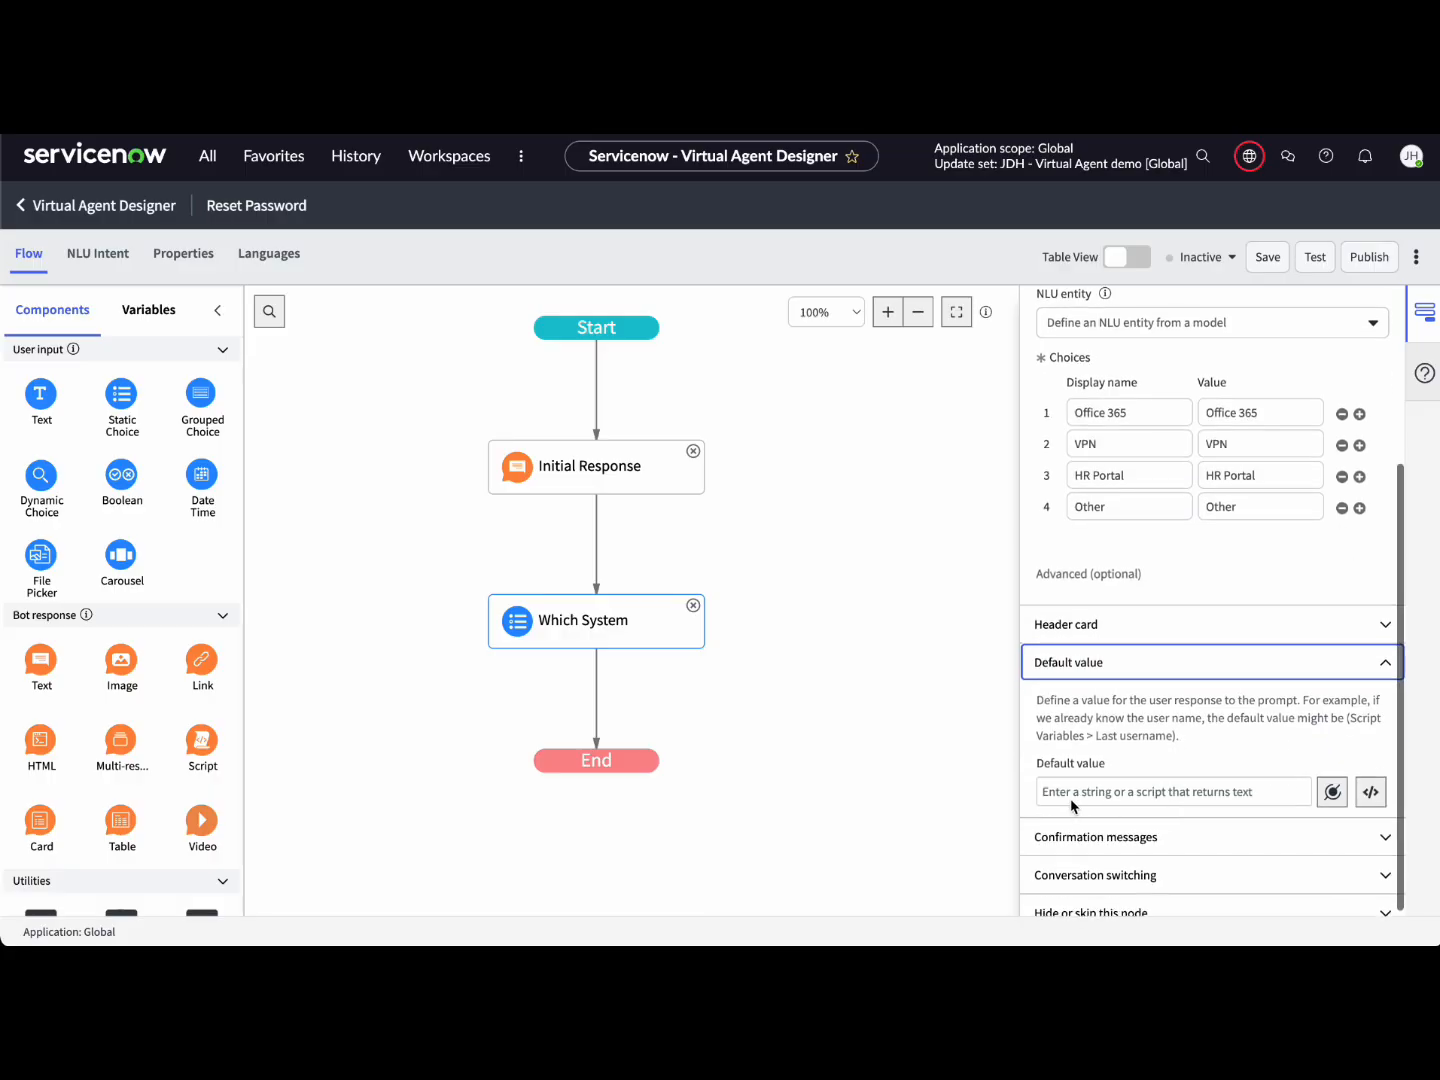
click(1301, 661)
scroll(1298, 630, up, 3)
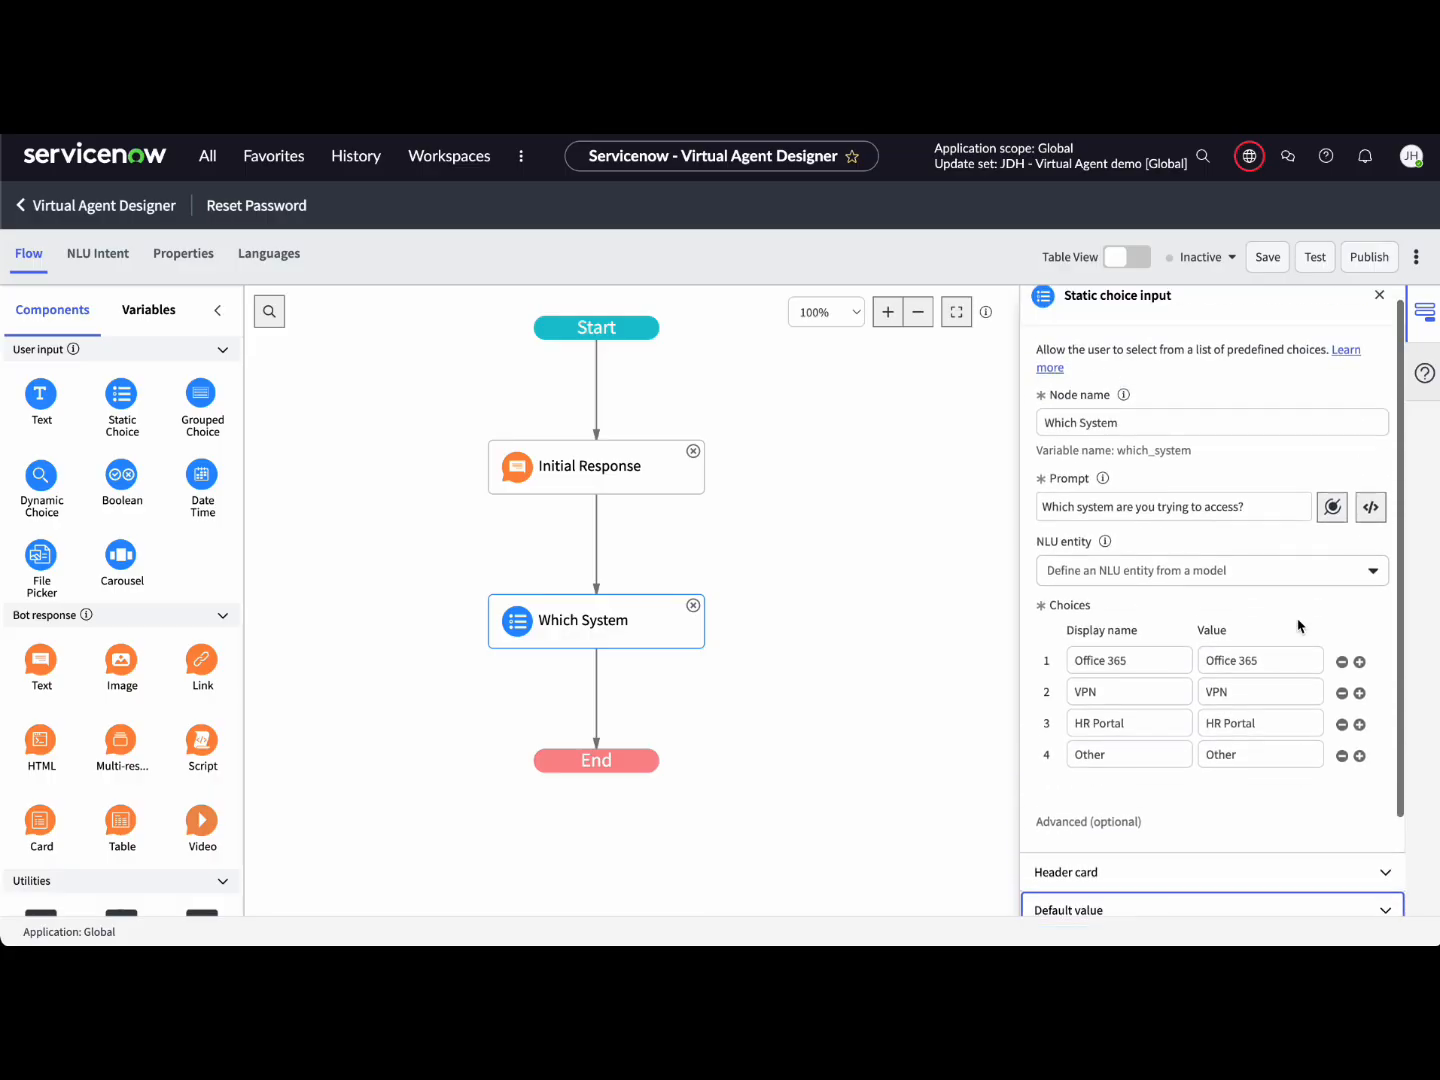
scroll(1299, 625, up, 1)
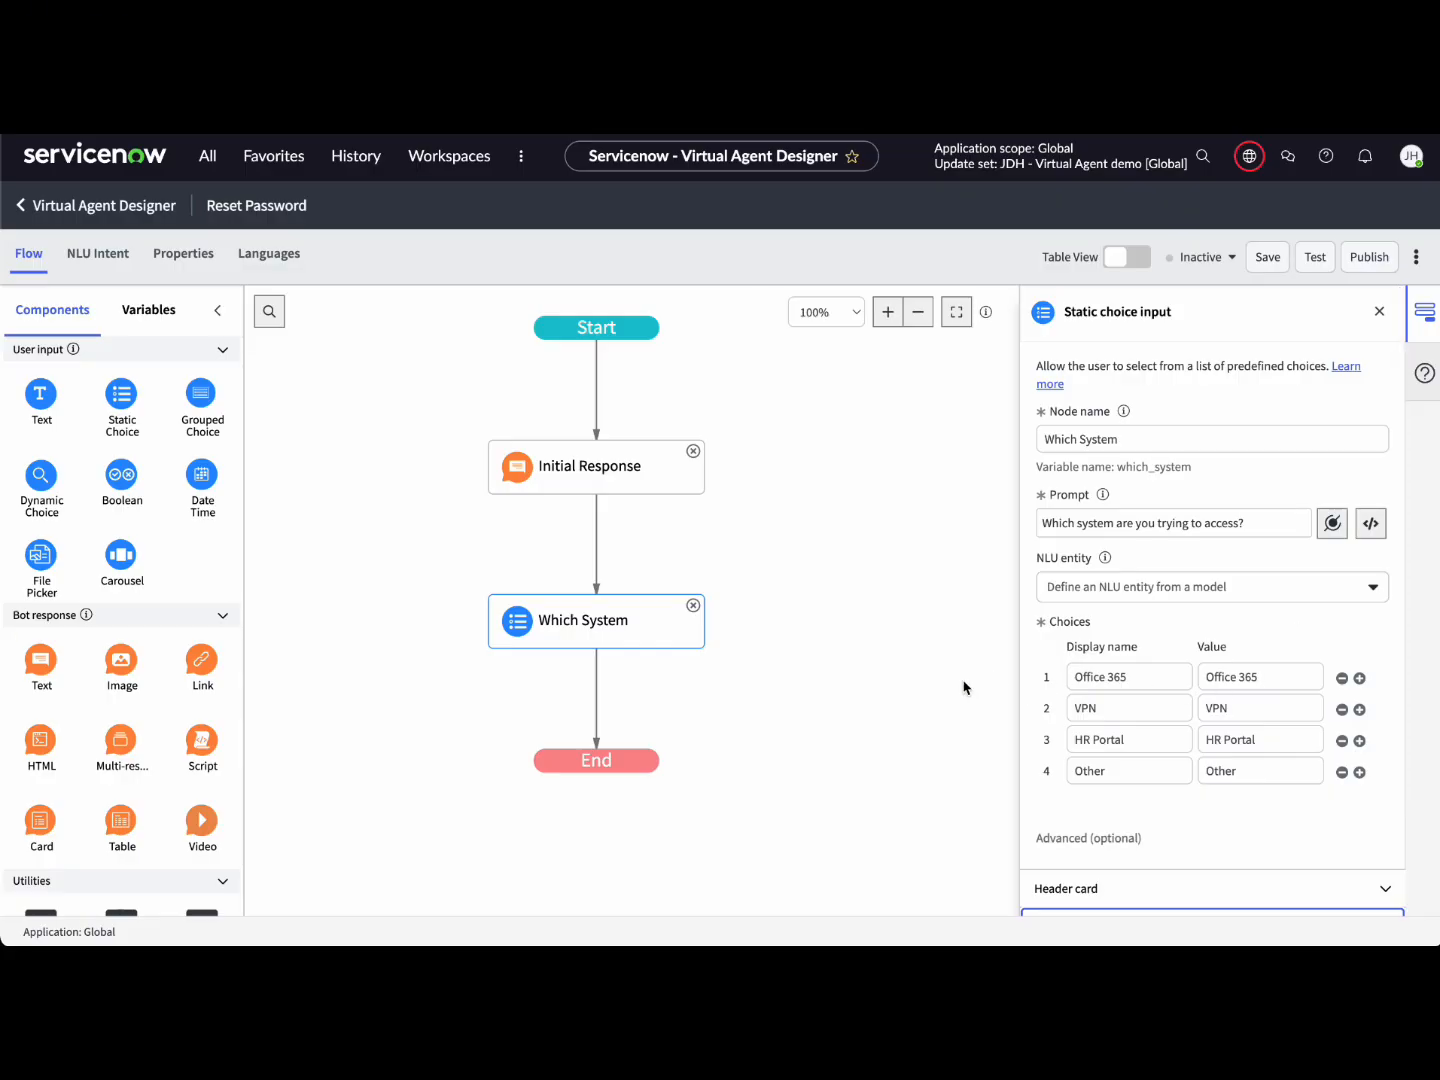
click(905, 689)
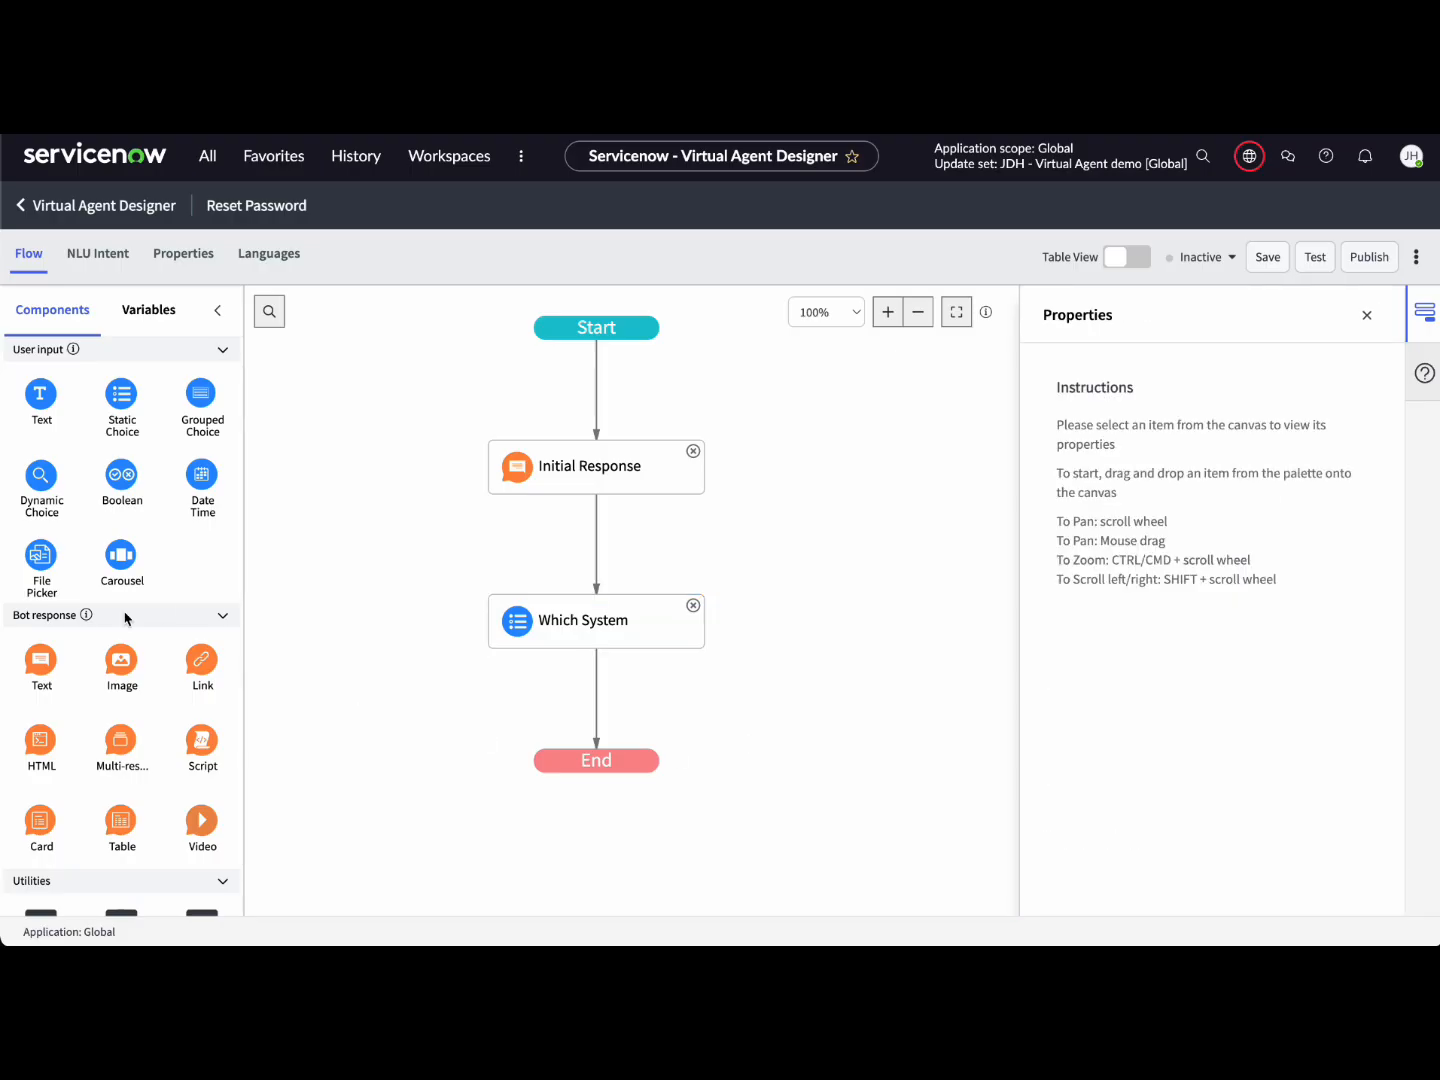
Step: Place a Decision node between Which System and End, then add a second branch
scroll(124, 617, down, 2)
scroll(125, 617, down, 4)
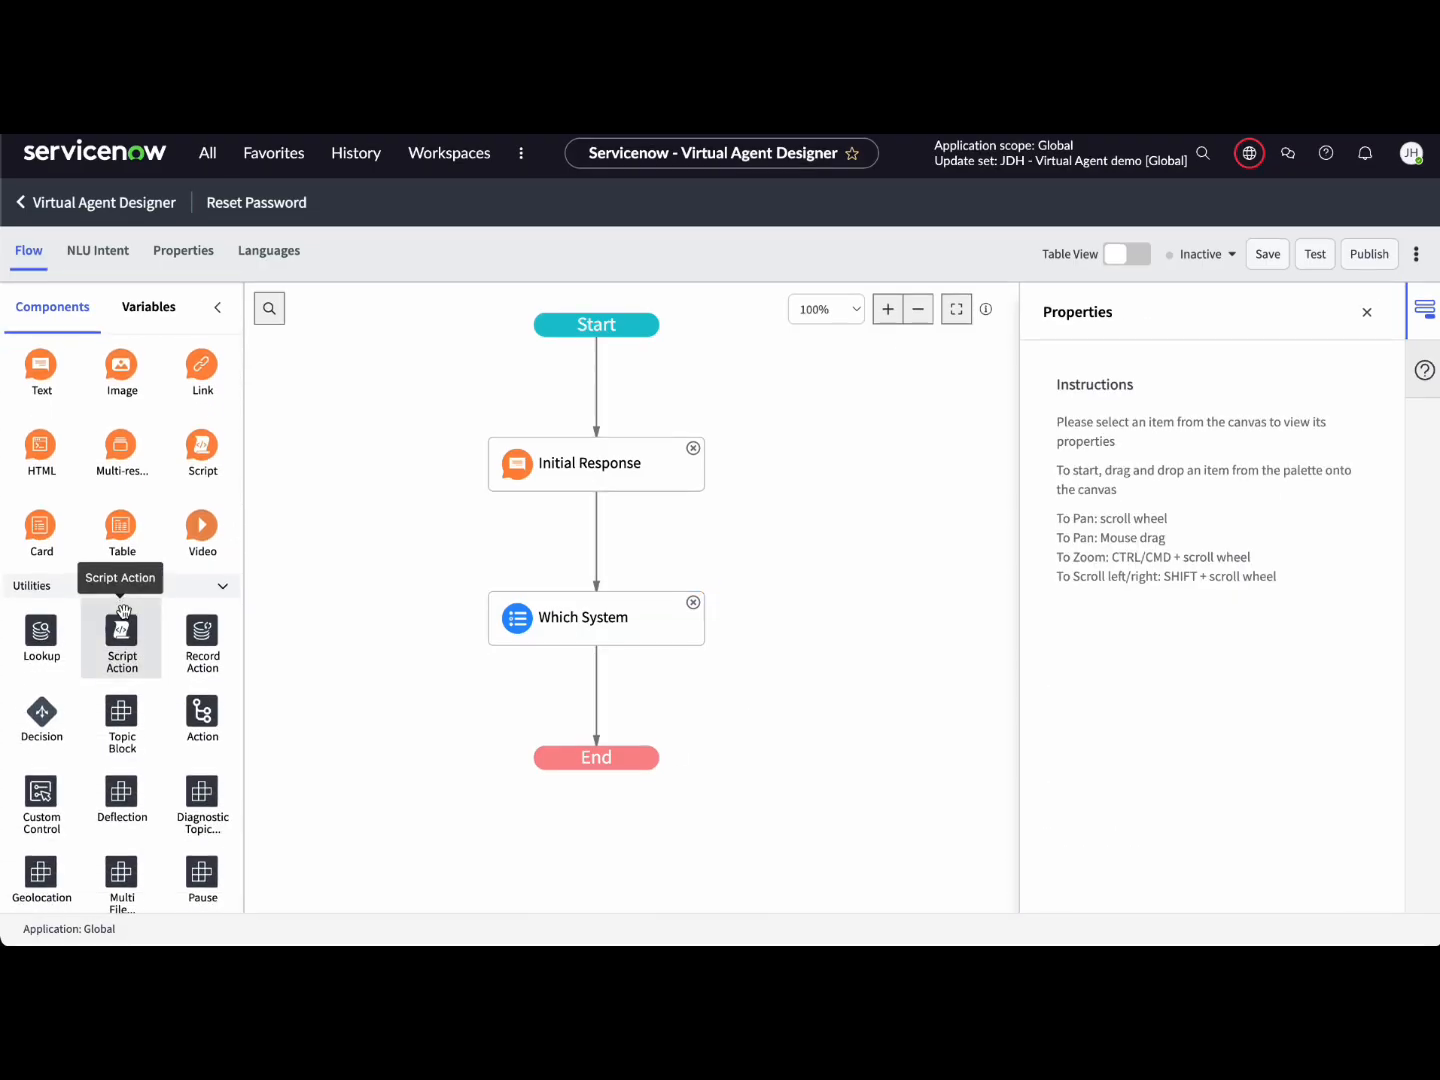
drag(52, 720, 593, 703)
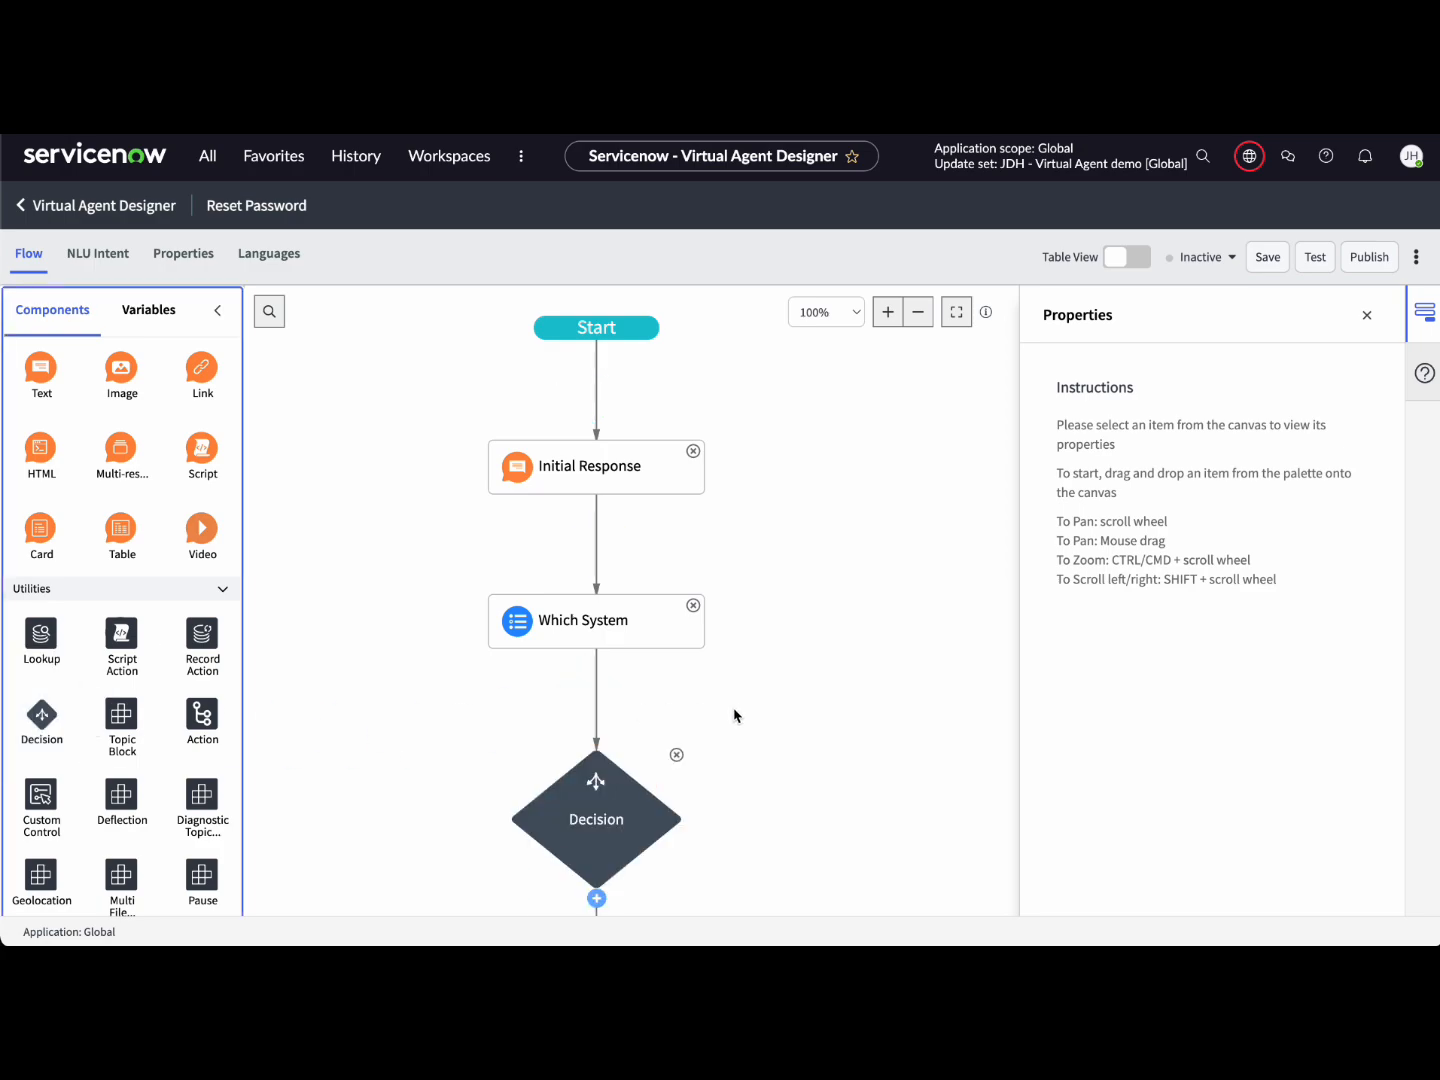
click(642, 720)
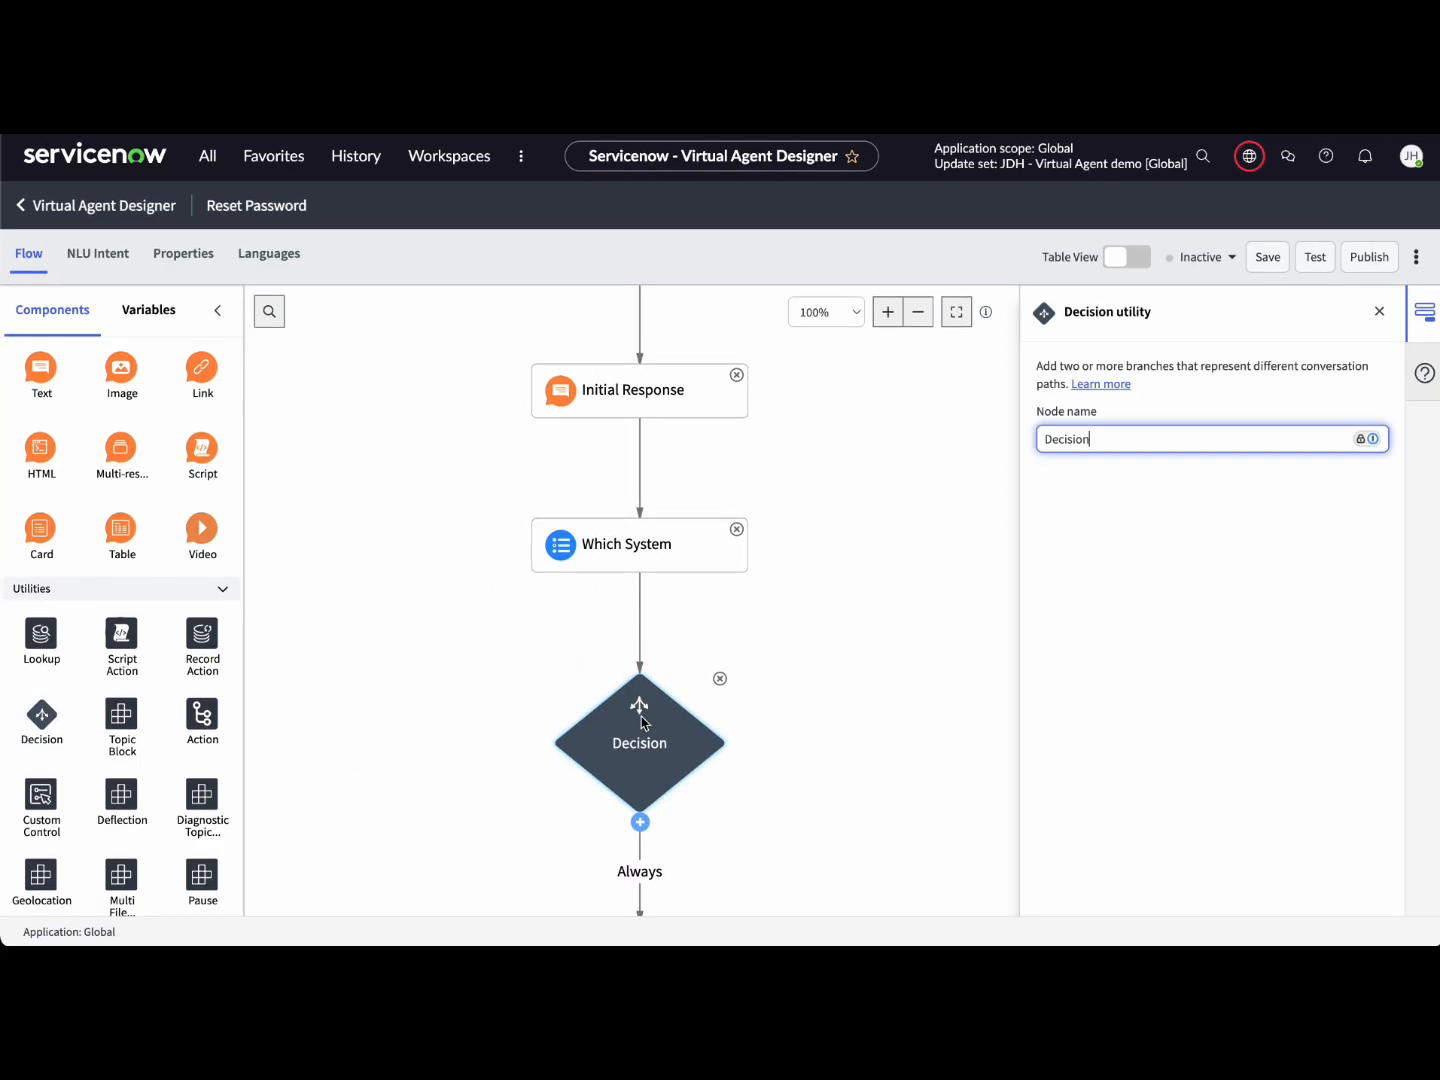
click(816, 683)
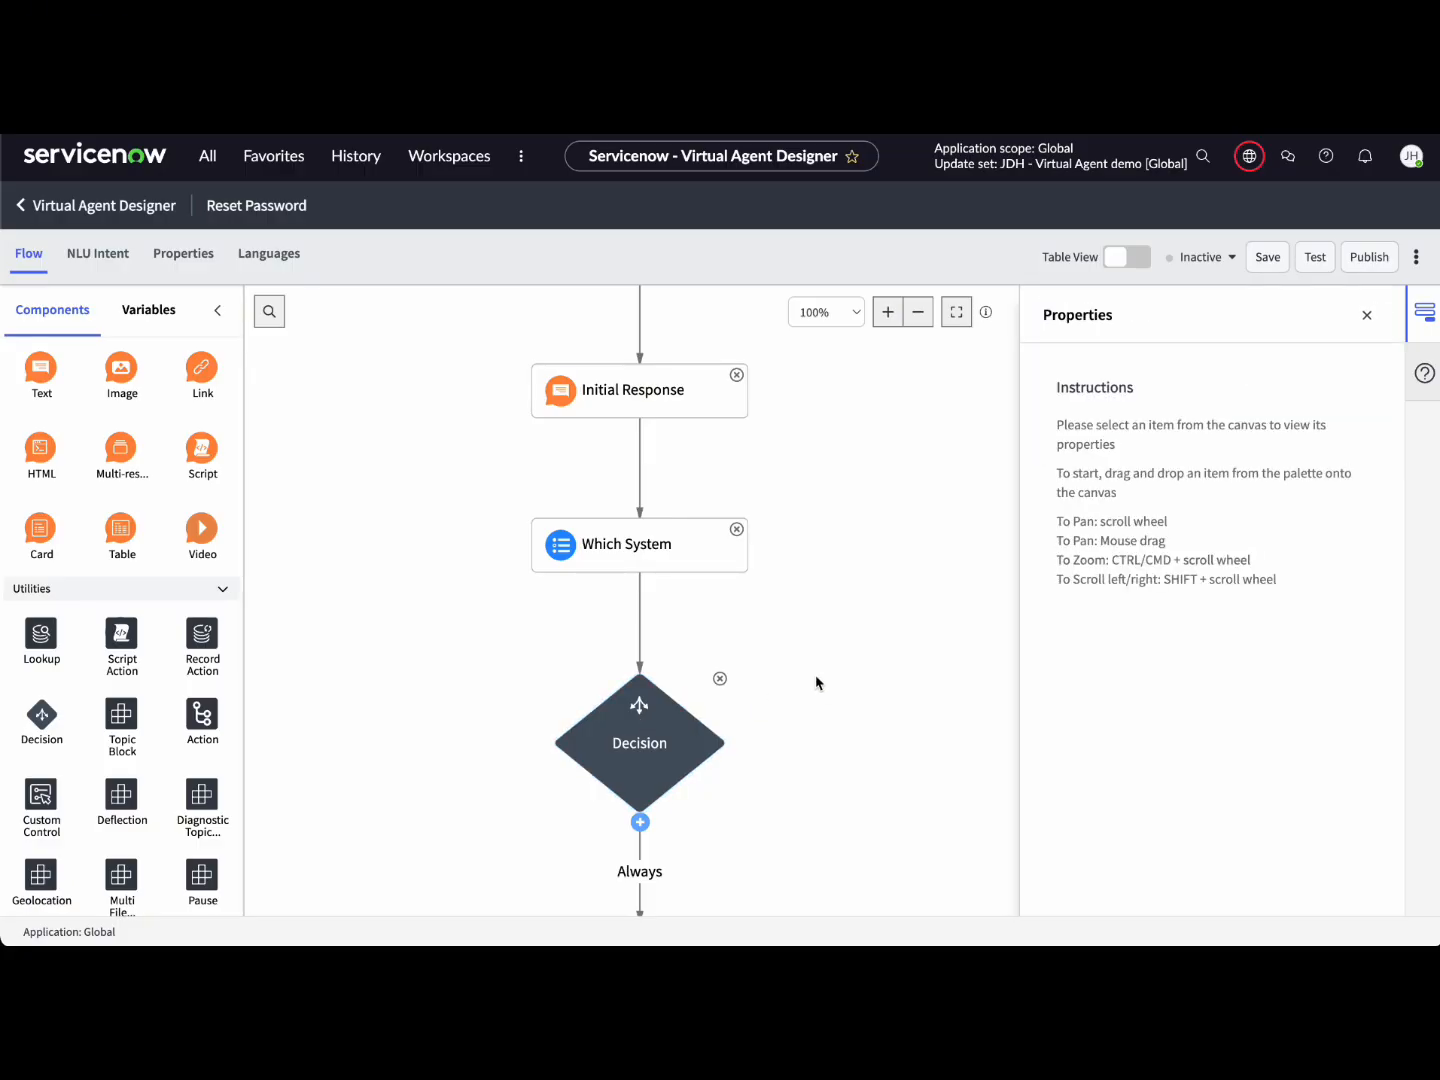
scroll(815, 683, down, 3)
scroll(816, 683, left, 1)
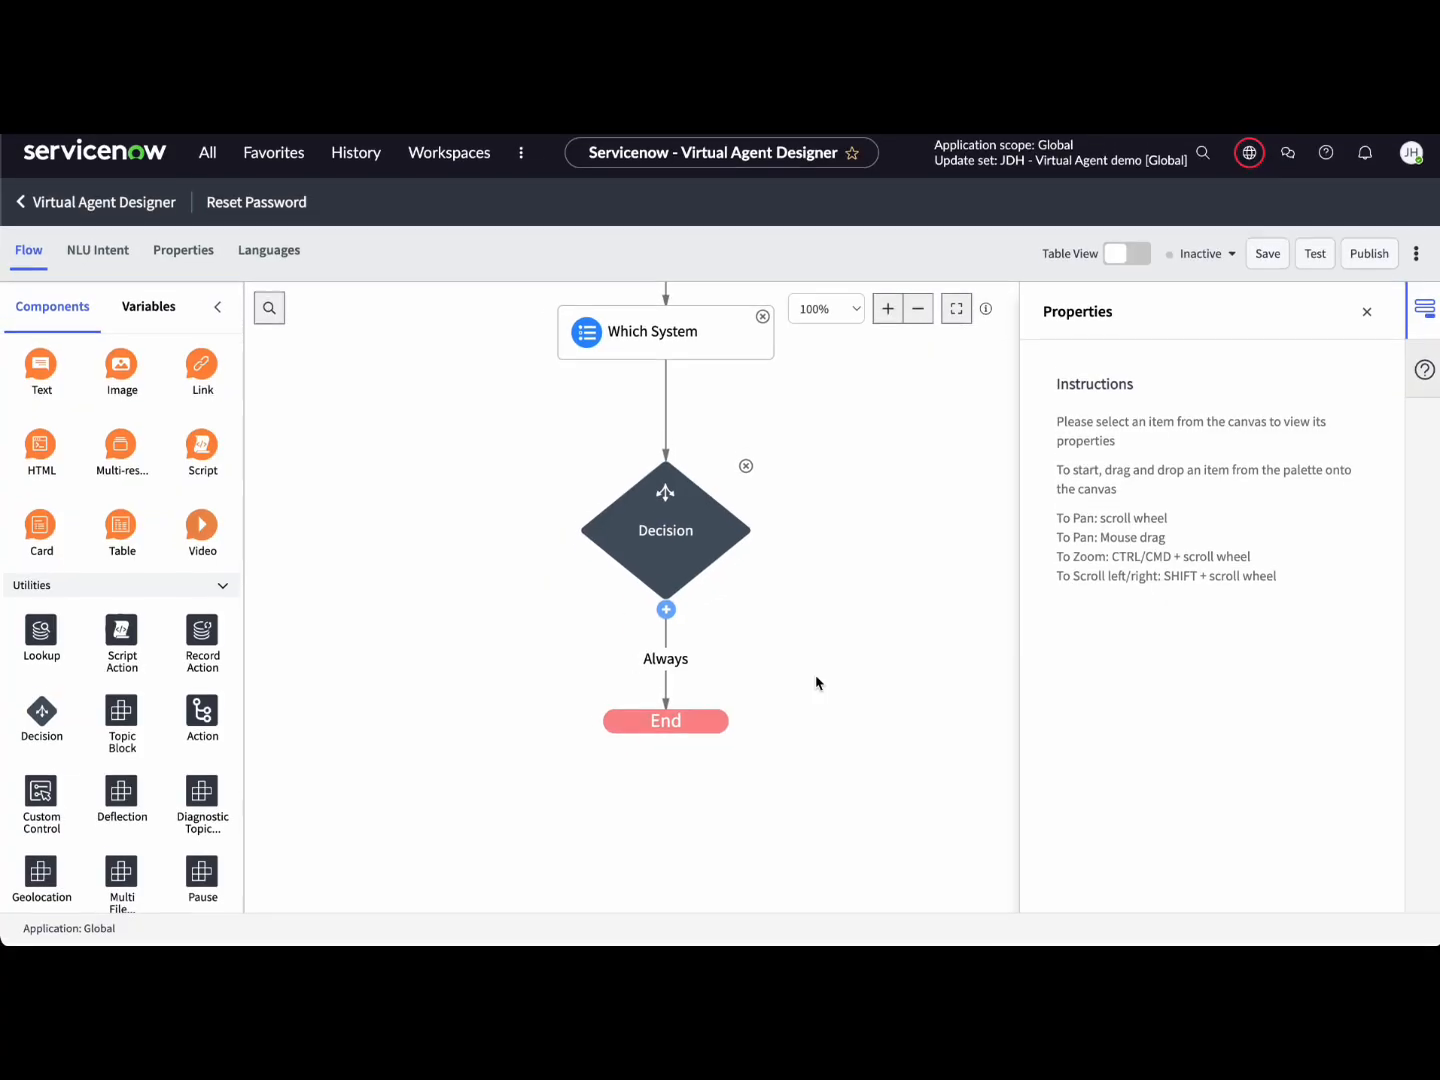
click(666, 612)
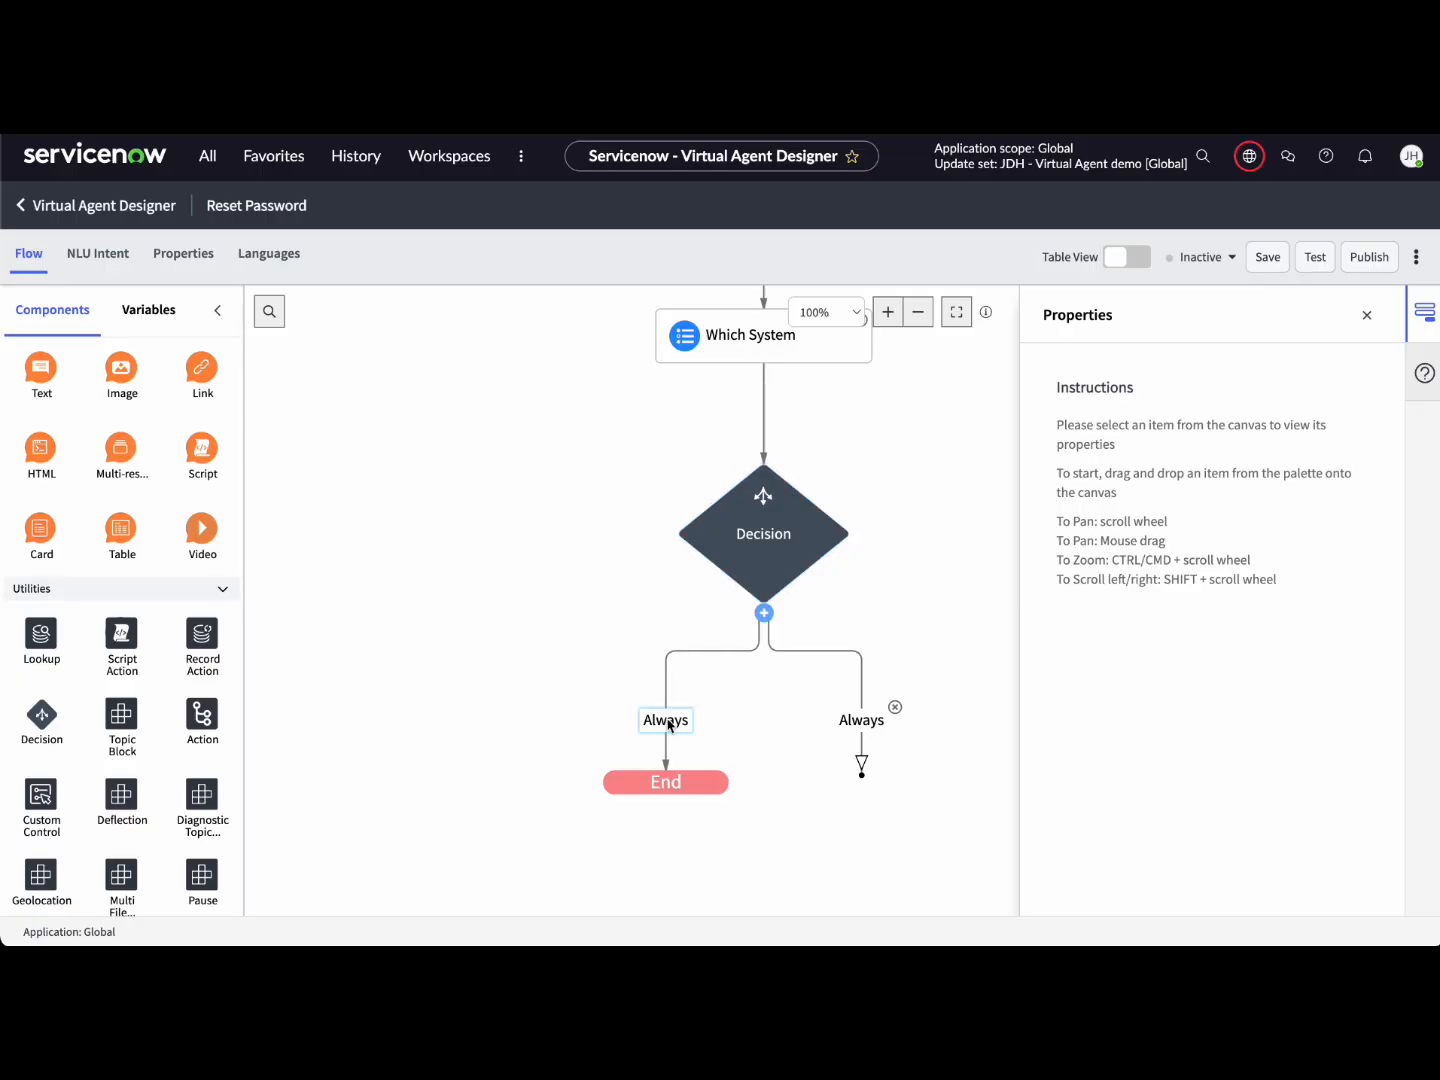
Step: Rename the left branch Office 365 with condition Which System is Office 365
click(698, 327)
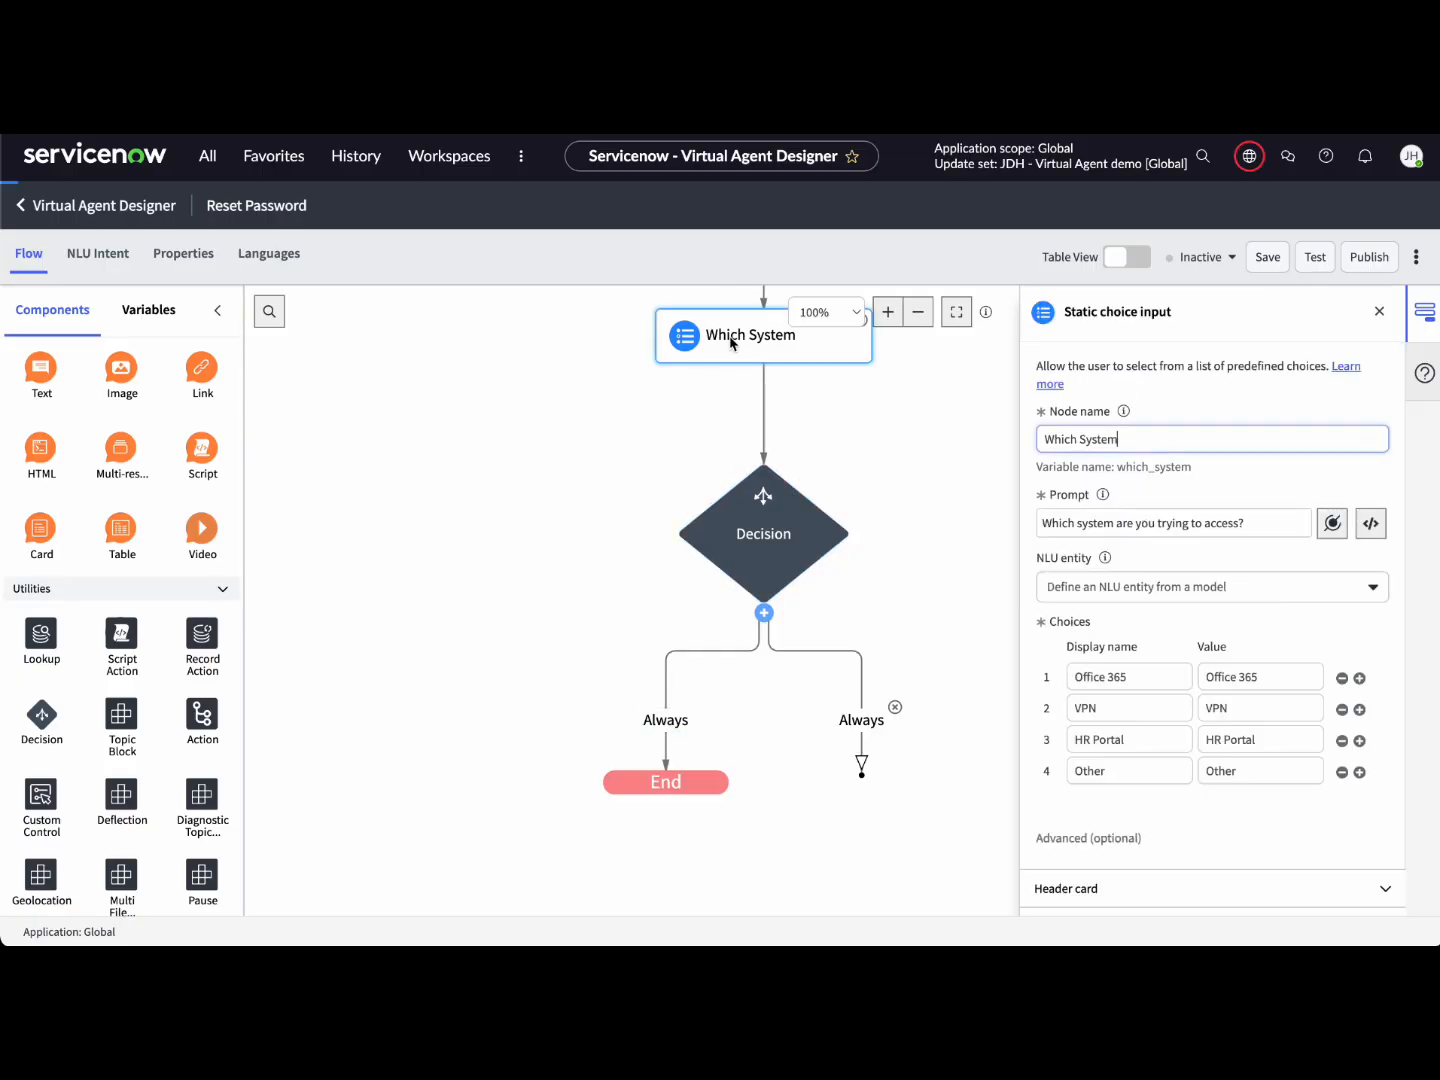
triple_click(1265, 681)
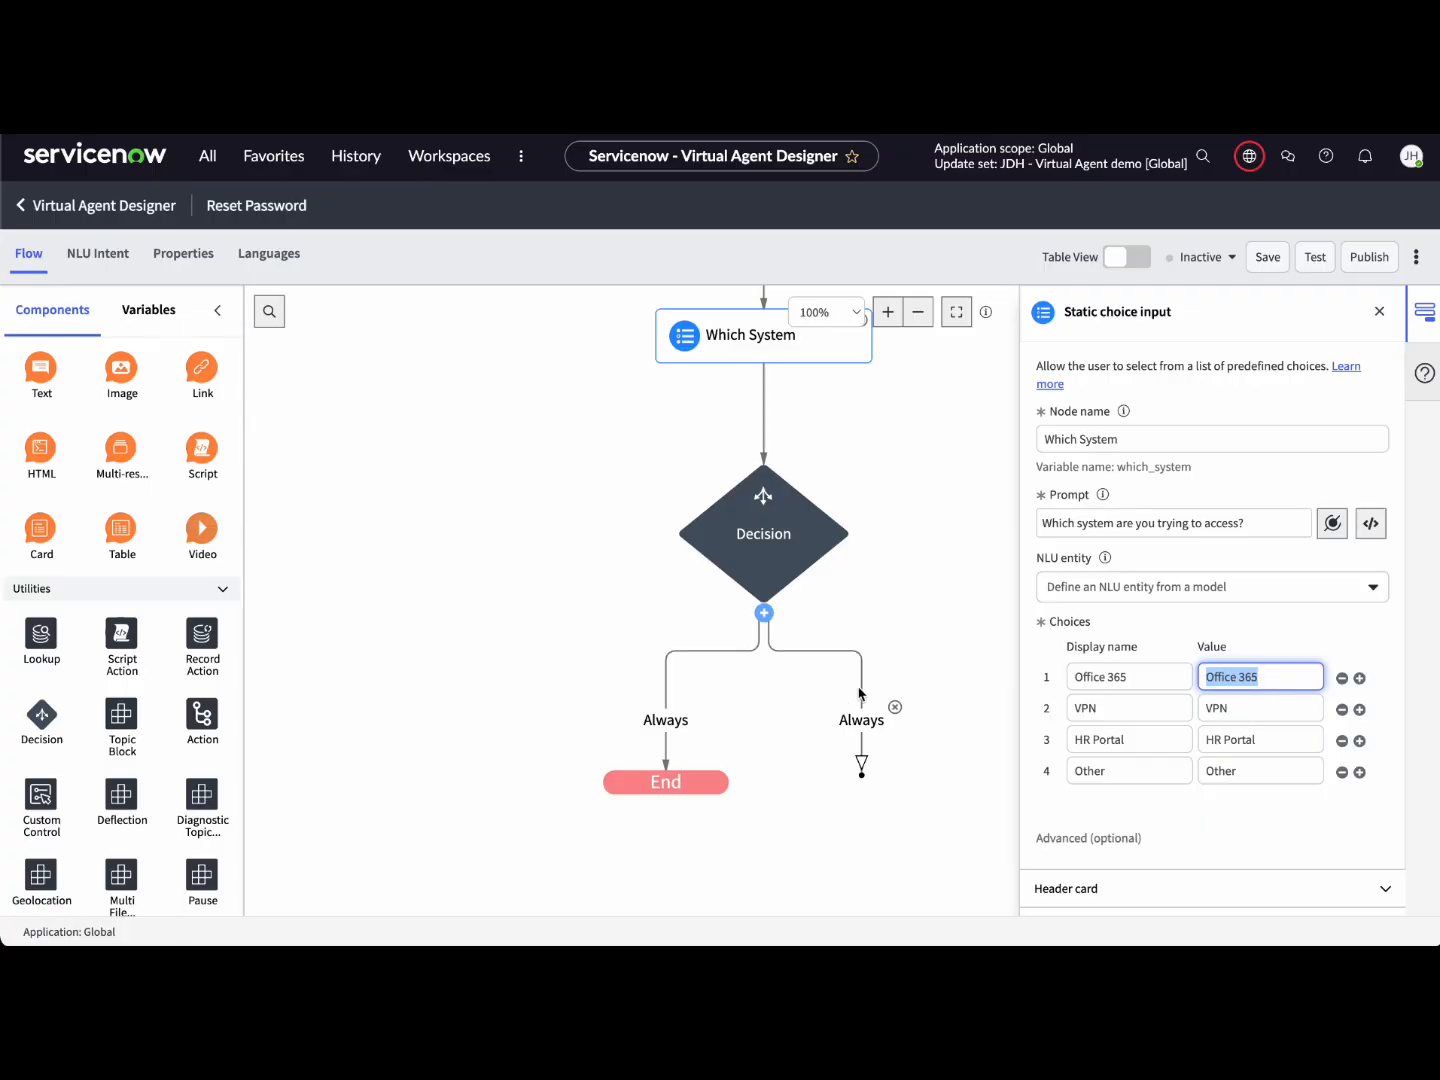
click(744, 703)
click(673, 722)
click(670, 720)
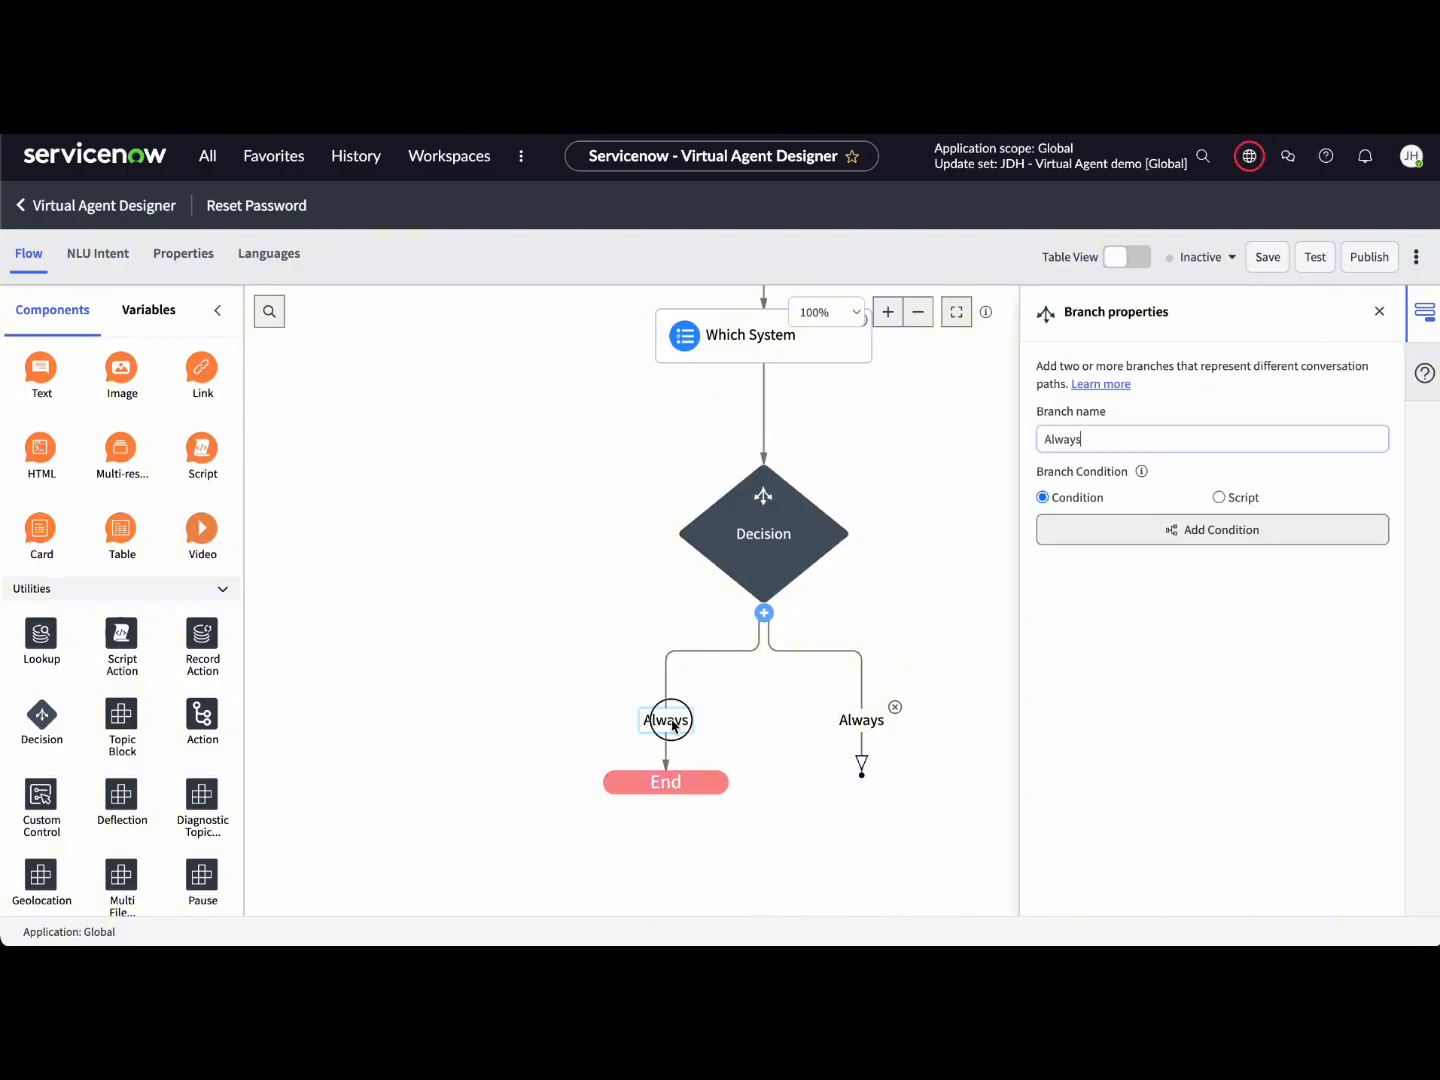
double_click(1105, 441)
text(Office 365)
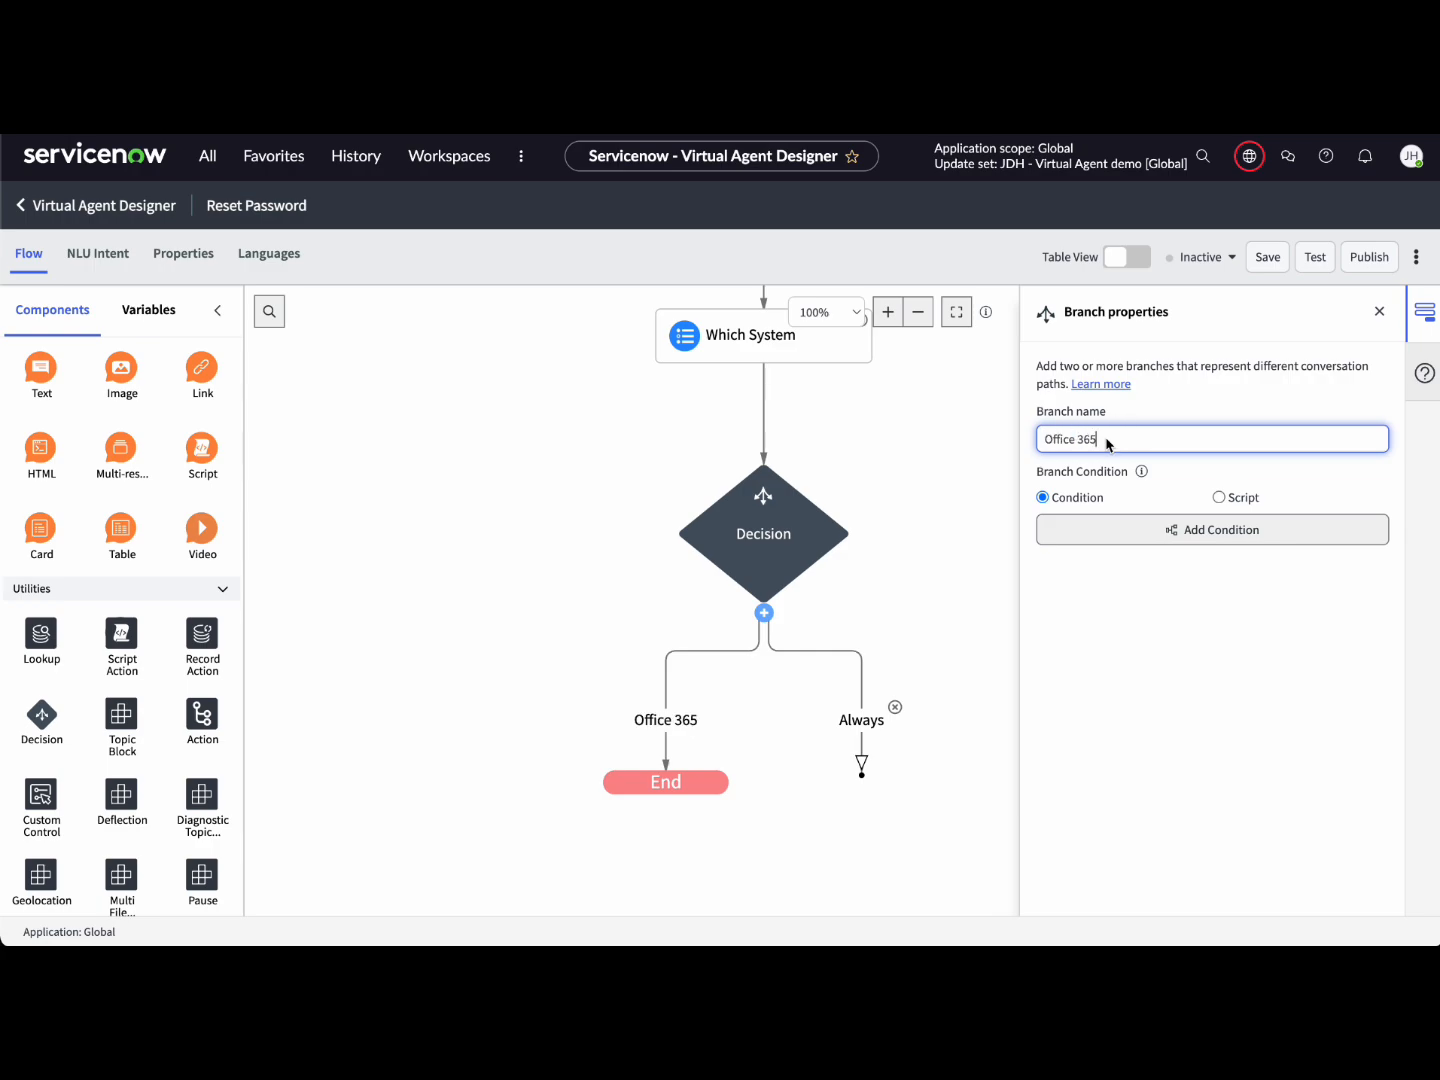
click(1239, 536)
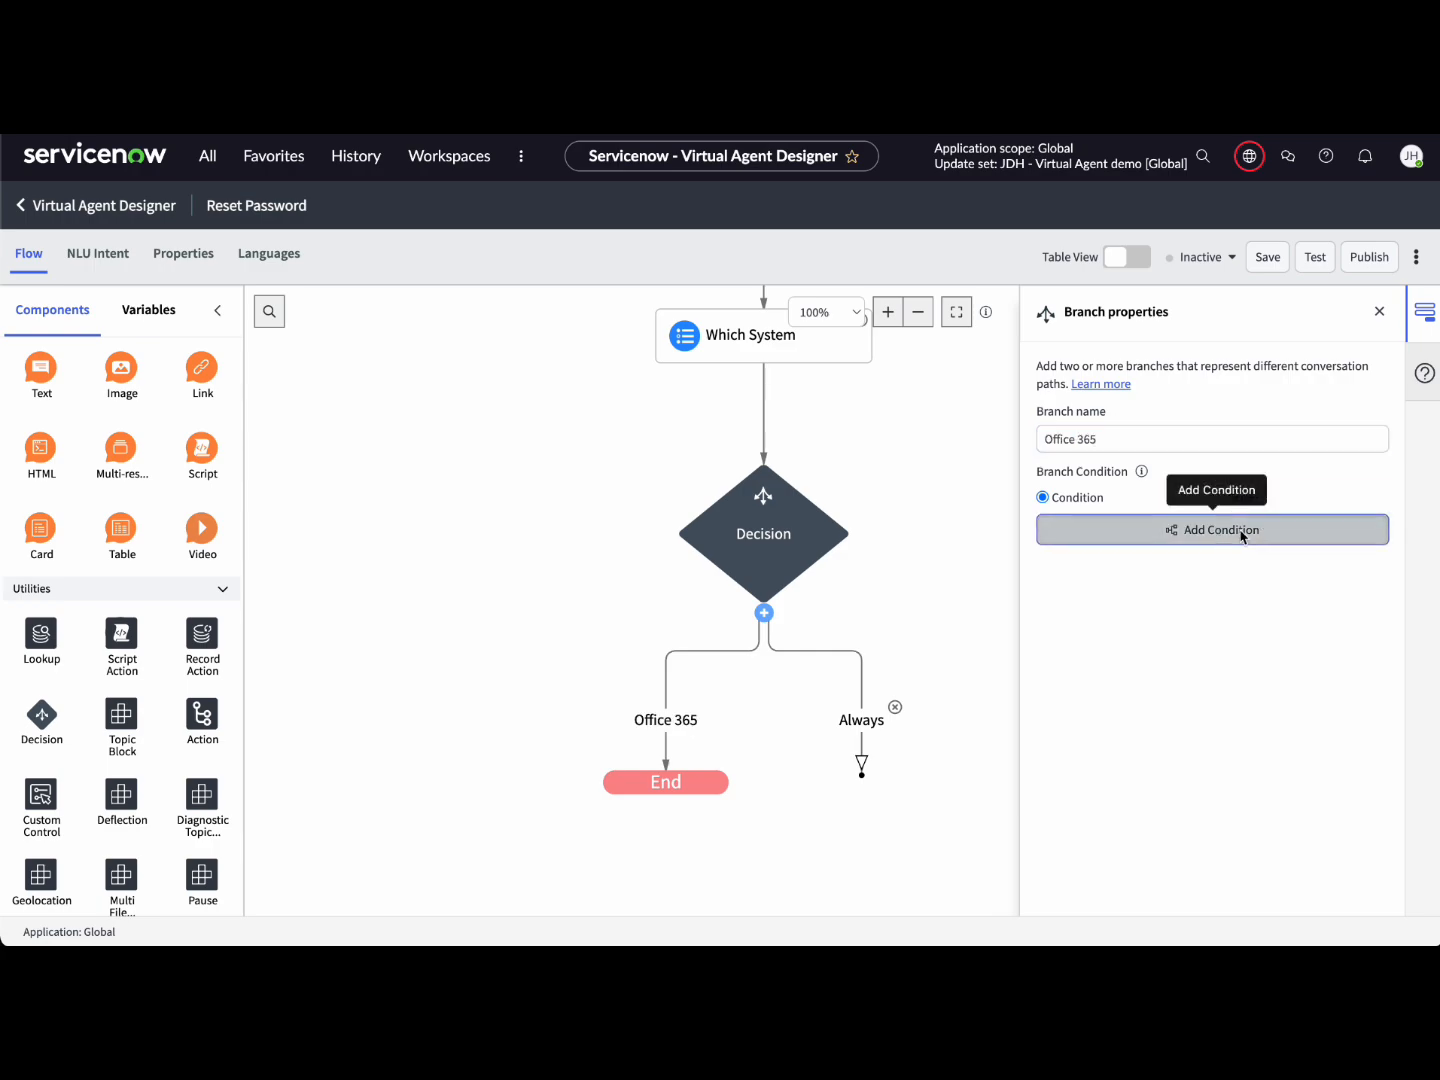
click(473, 437)
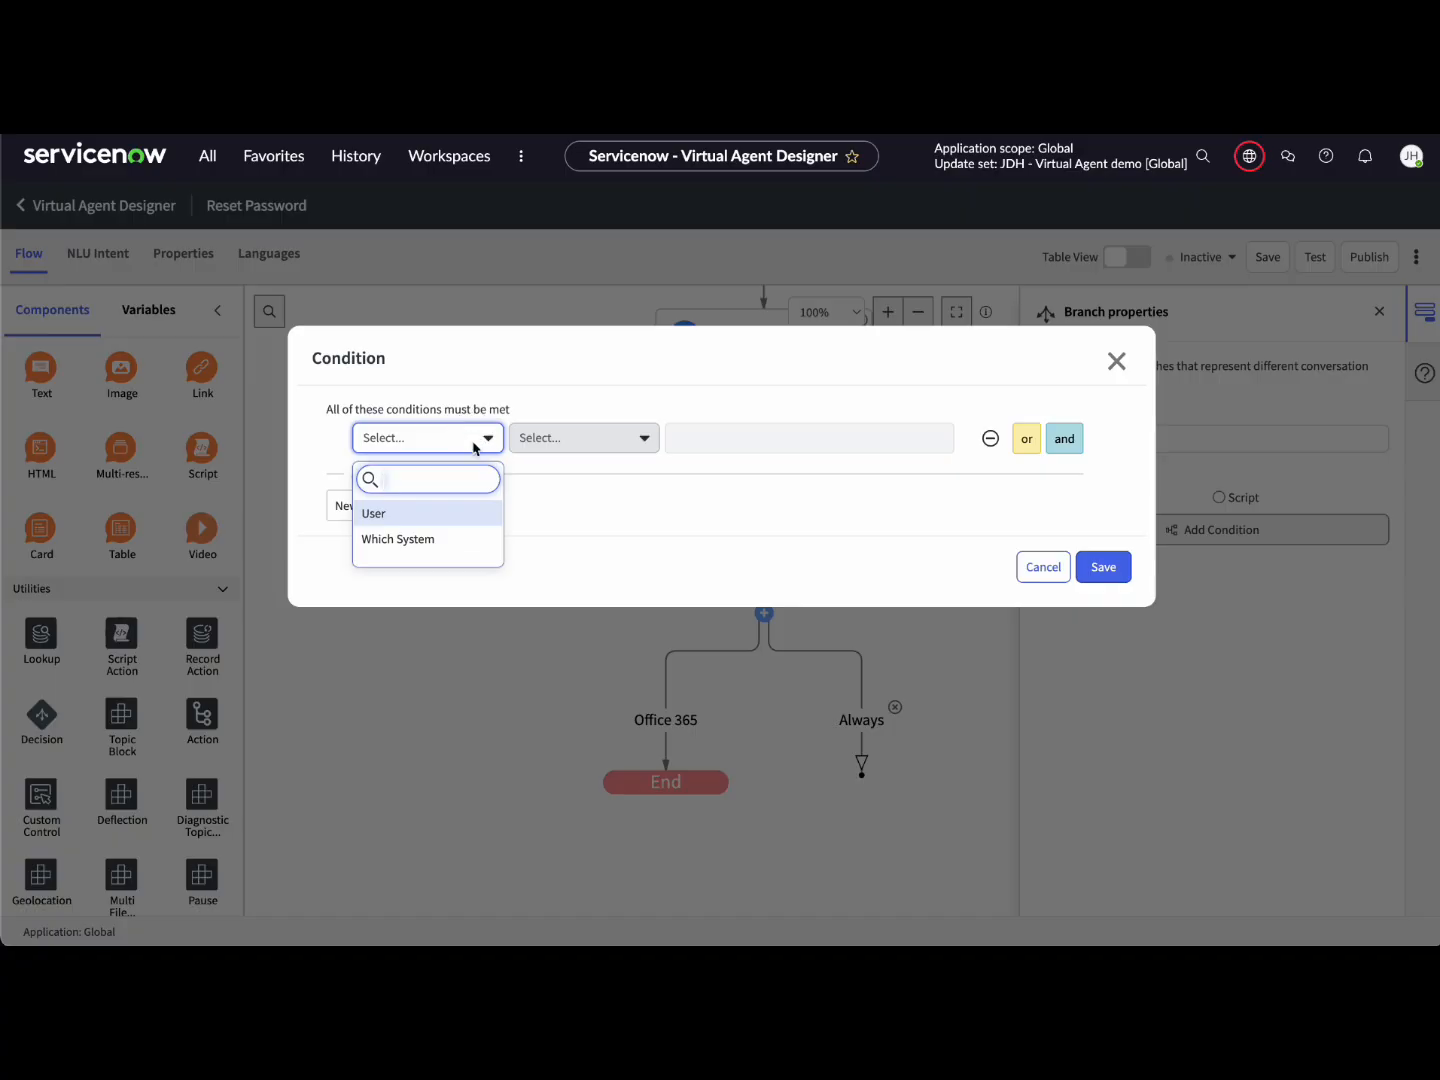
click(433, 541)
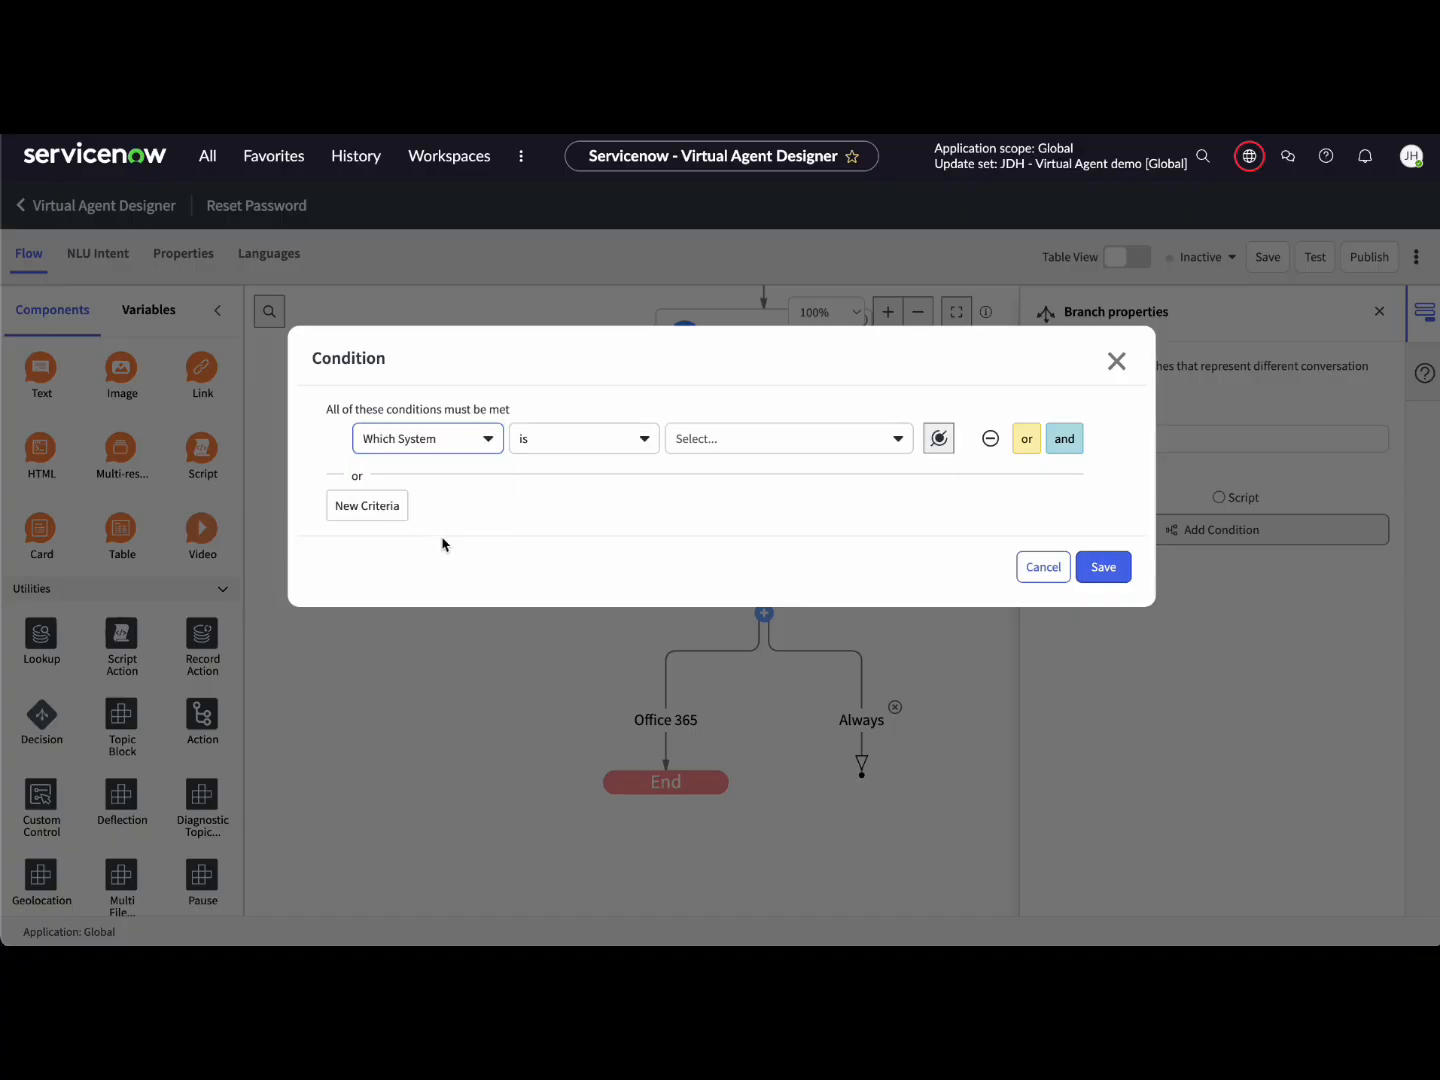
click(625, 446)
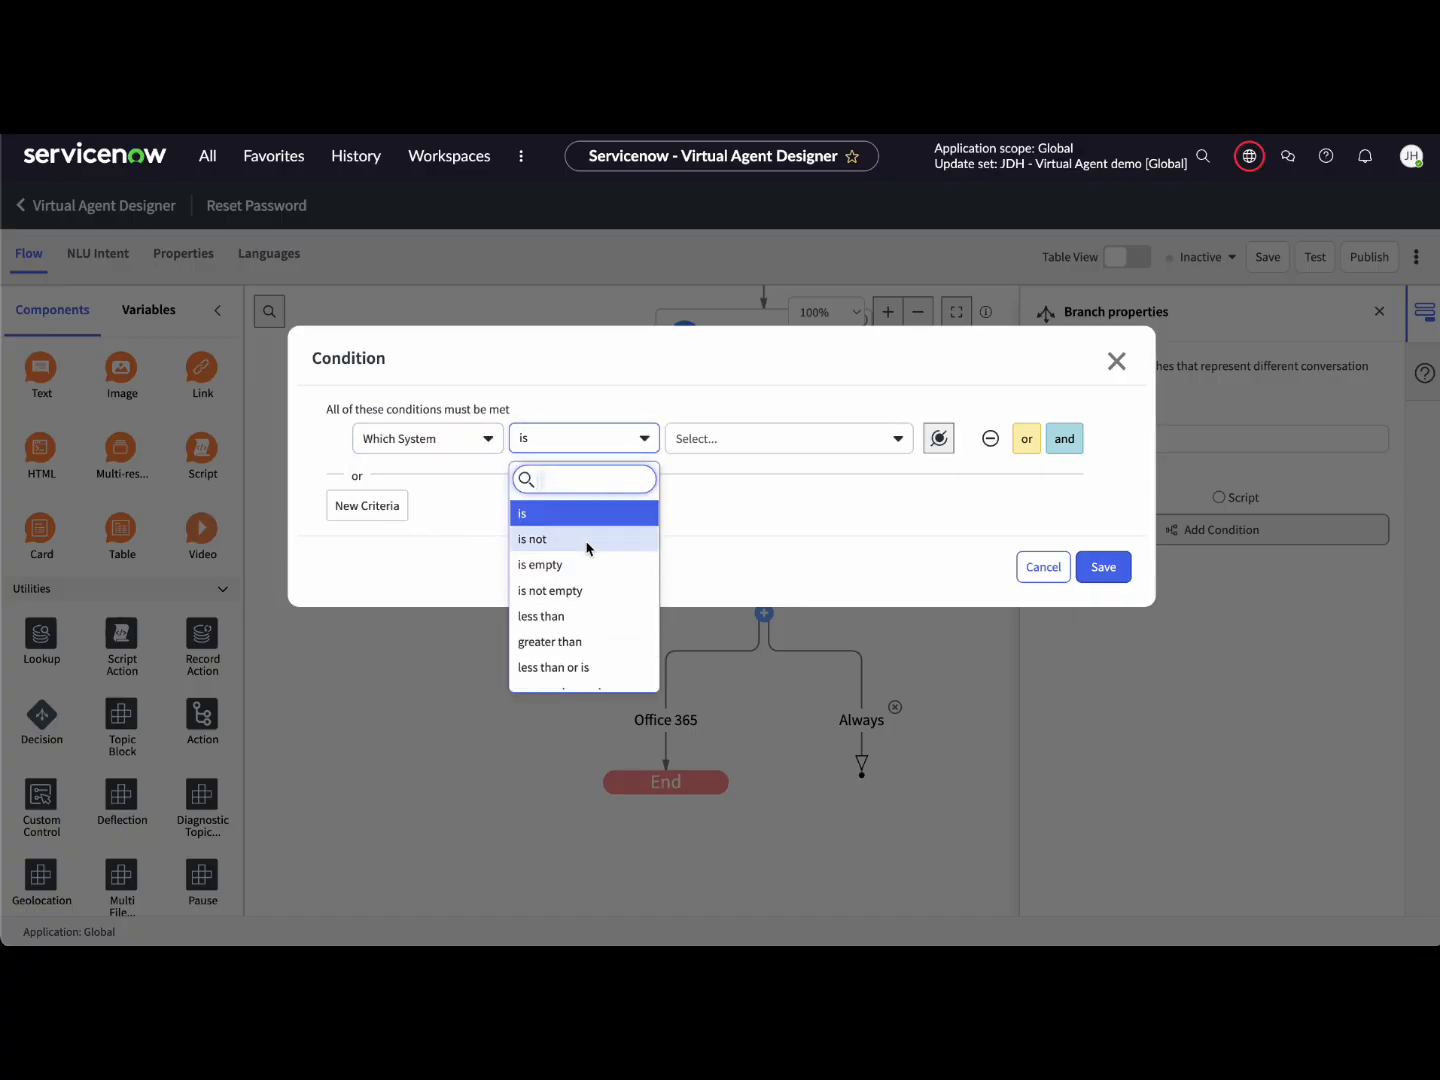
click(729, 510)
click(769, 441)
click(724, 515)
click(1104, 569)
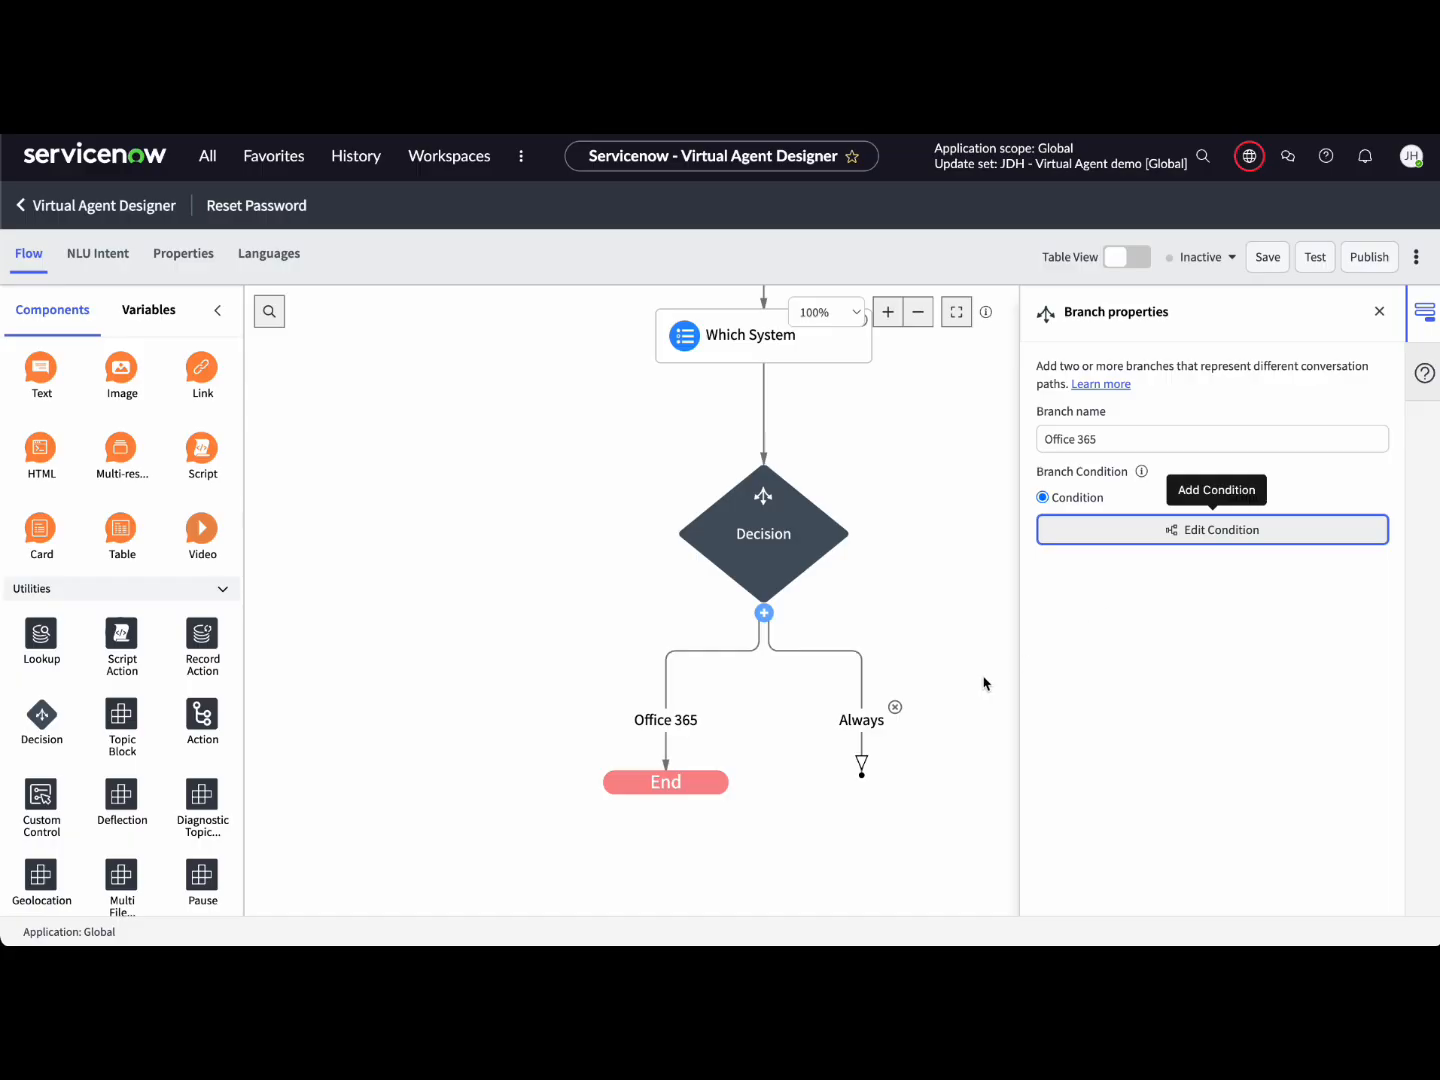
Step: Rename the other branch VPN with condition Which System is VPN
click(776, 352)
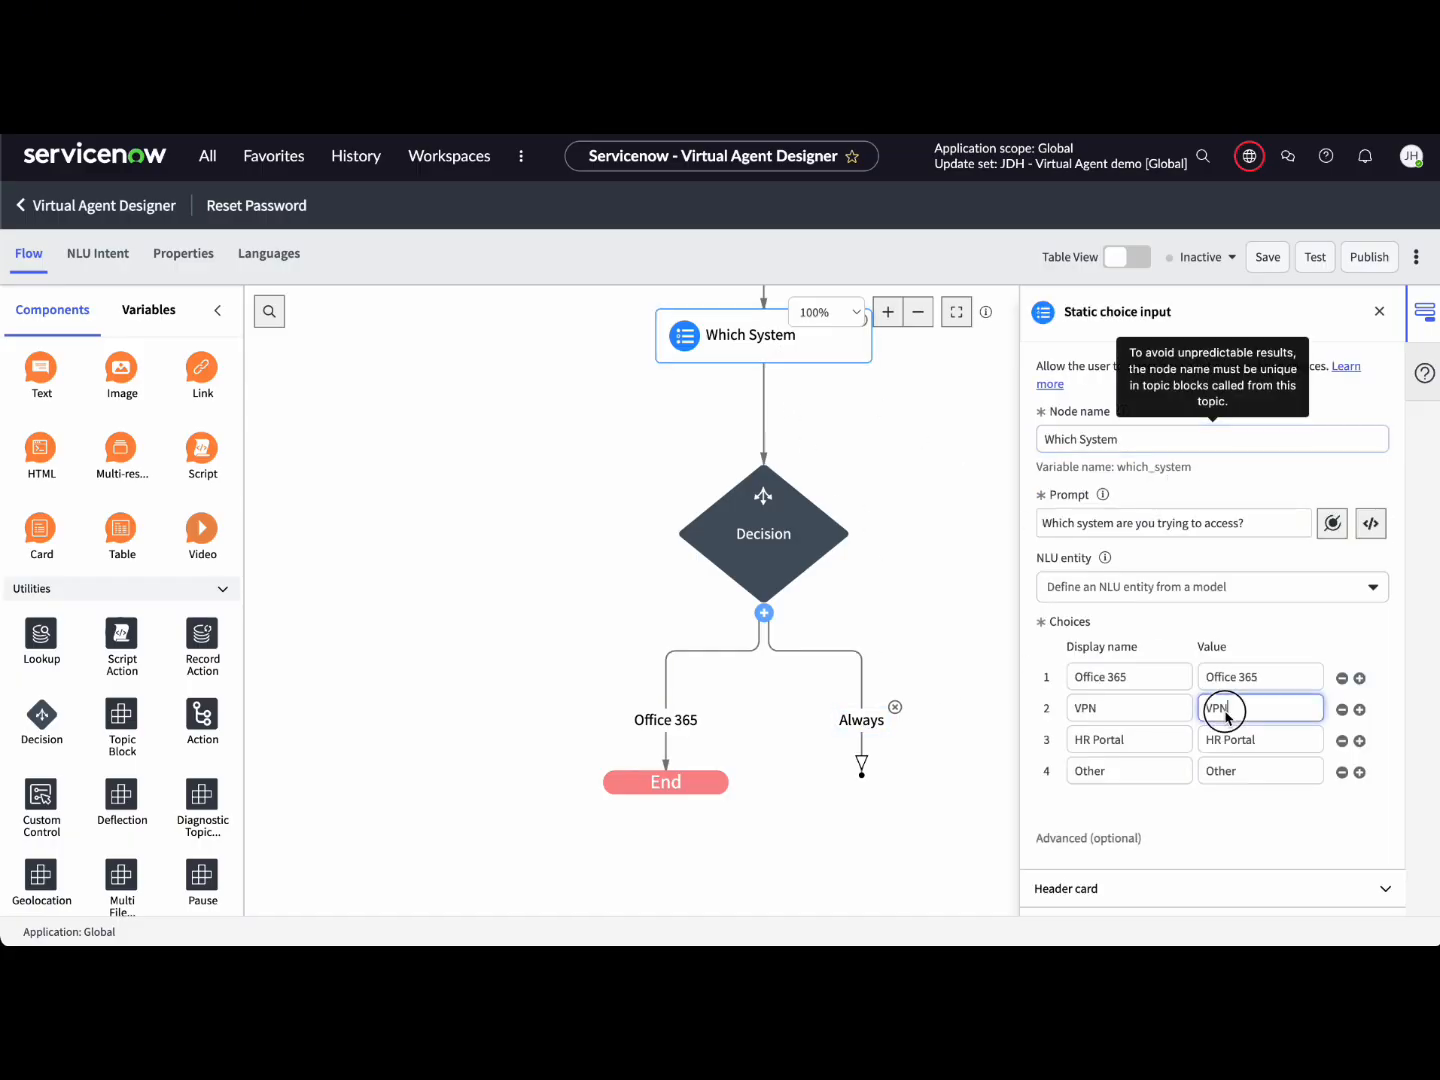
double_click(1226, 710)
click(967, 586)
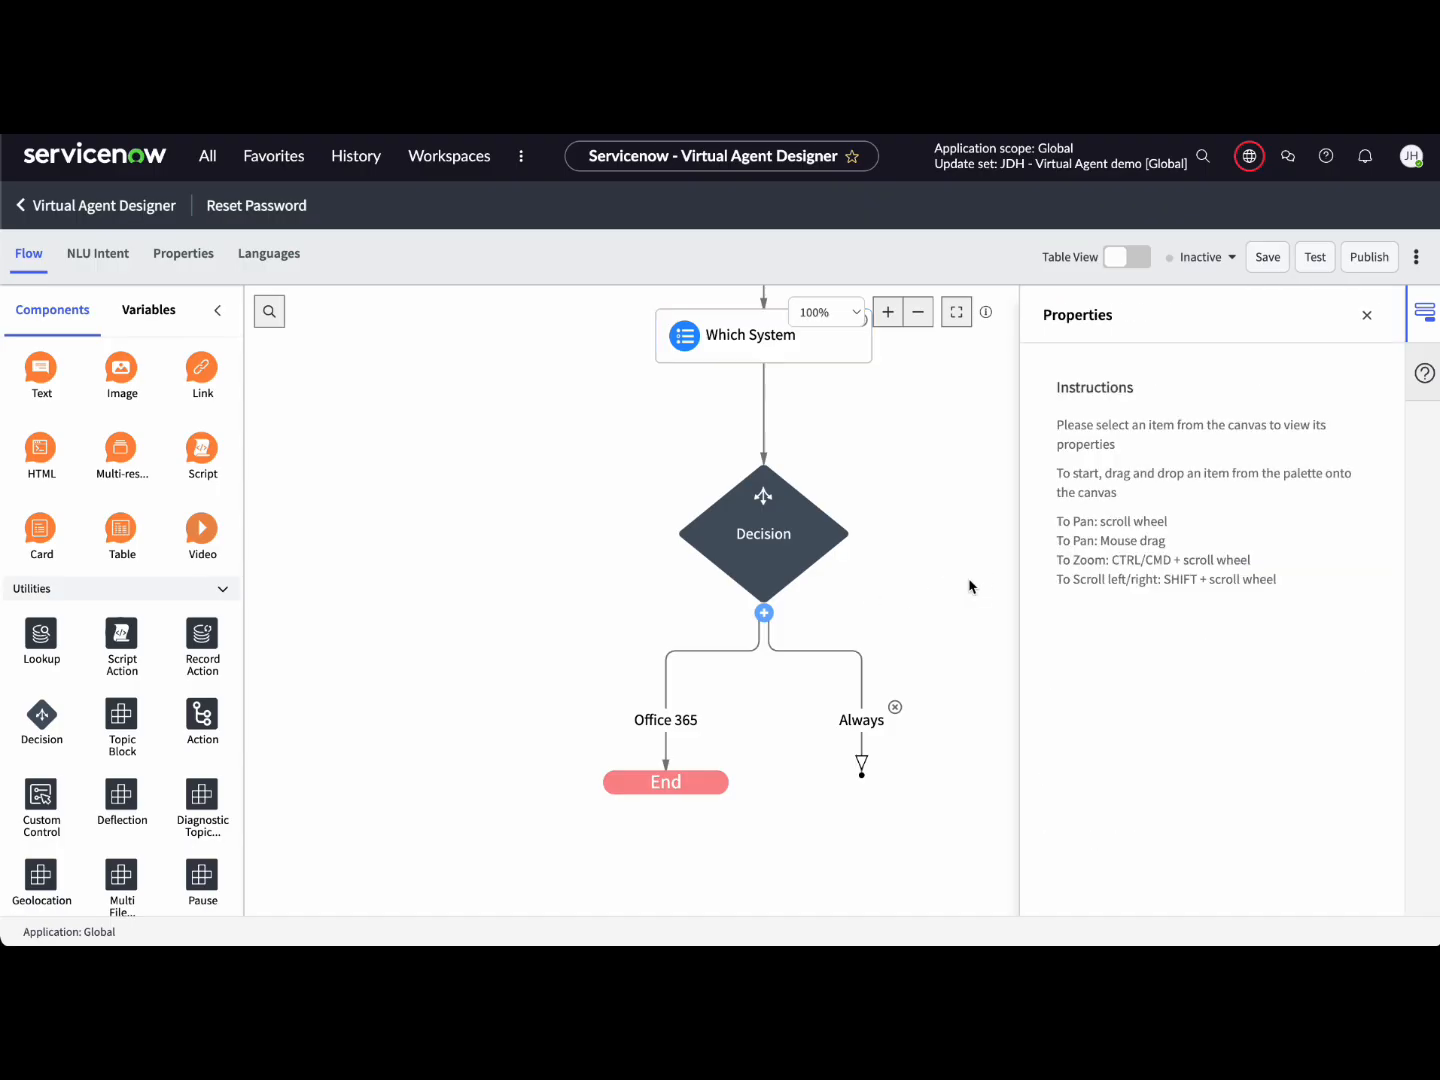
click(869, 716)
double_click(1101, 432)
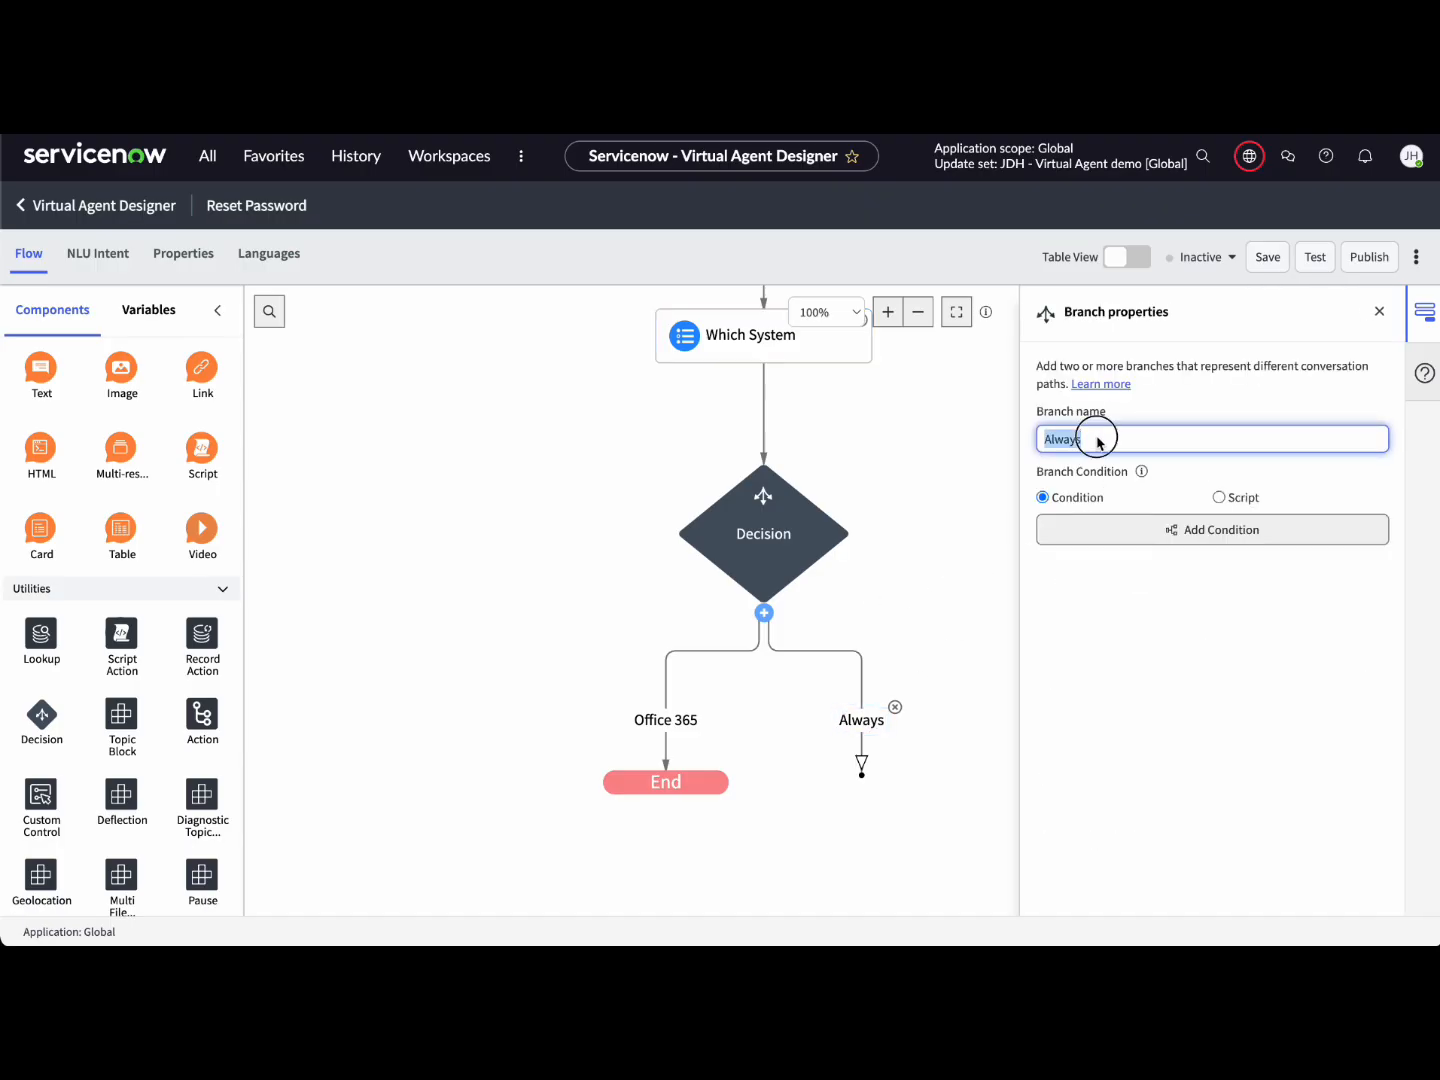
text(VPN)
click(1216, 530)
click(420, 438)
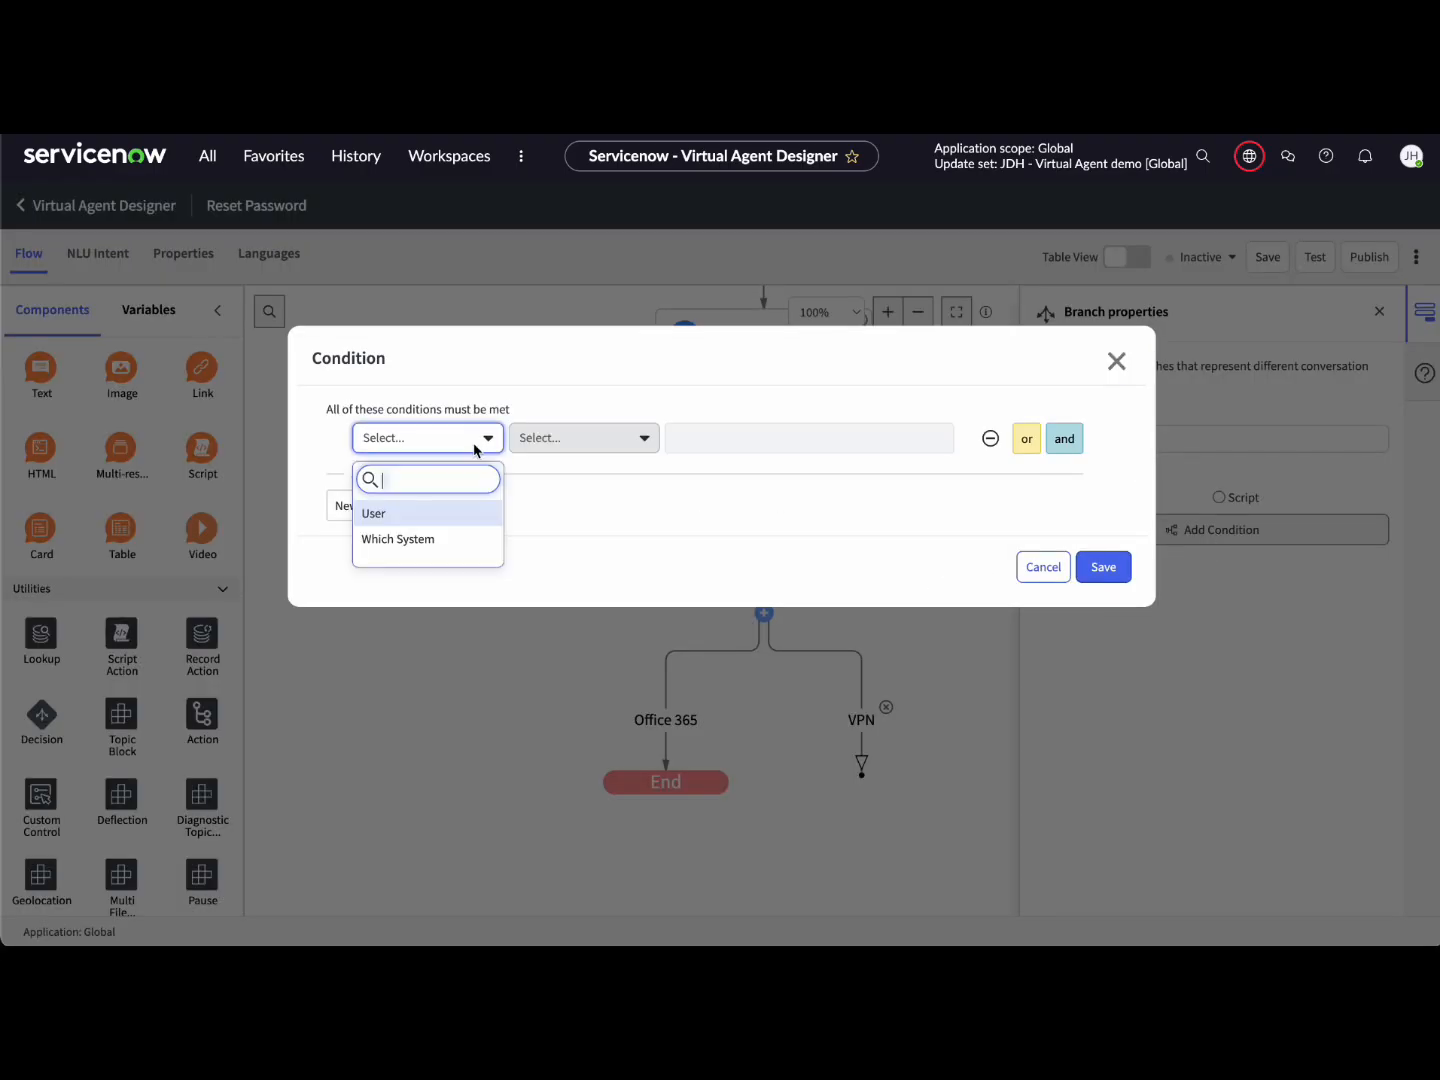
click(463, 536)
click(737, 440)
click(762, 538)
click(1103, 567)
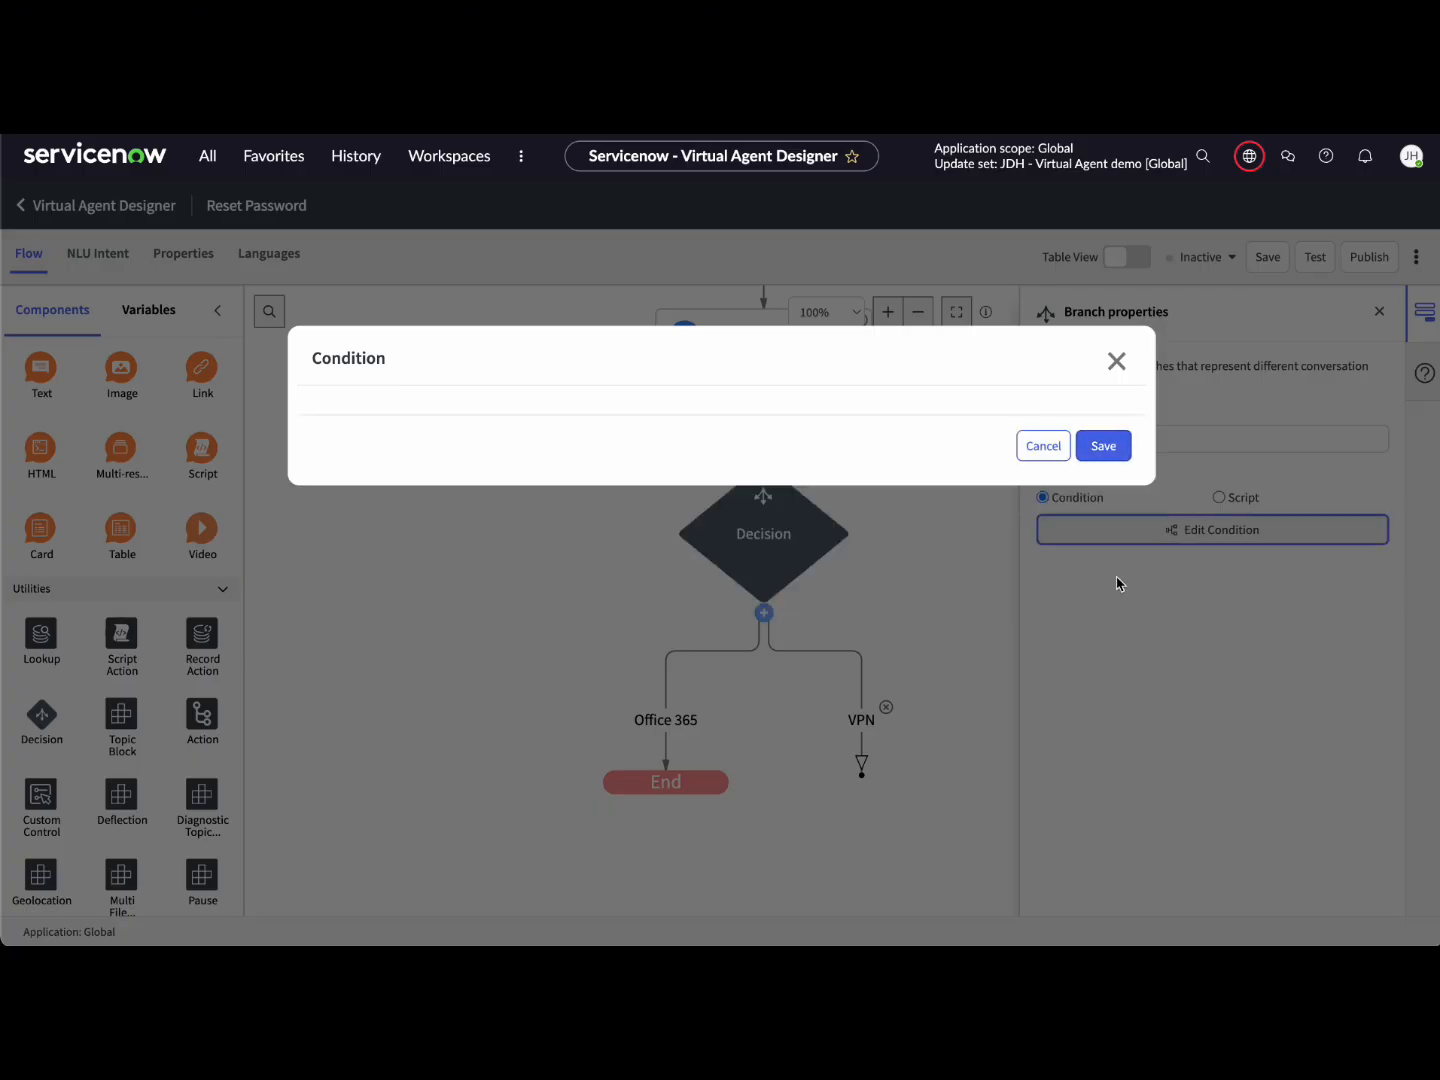
Step: Add a third branch named HR Portal with condition Which System is HR Portal
click(776, 355)
drag(1256, 740, 1204, 740)
click(982, 620)
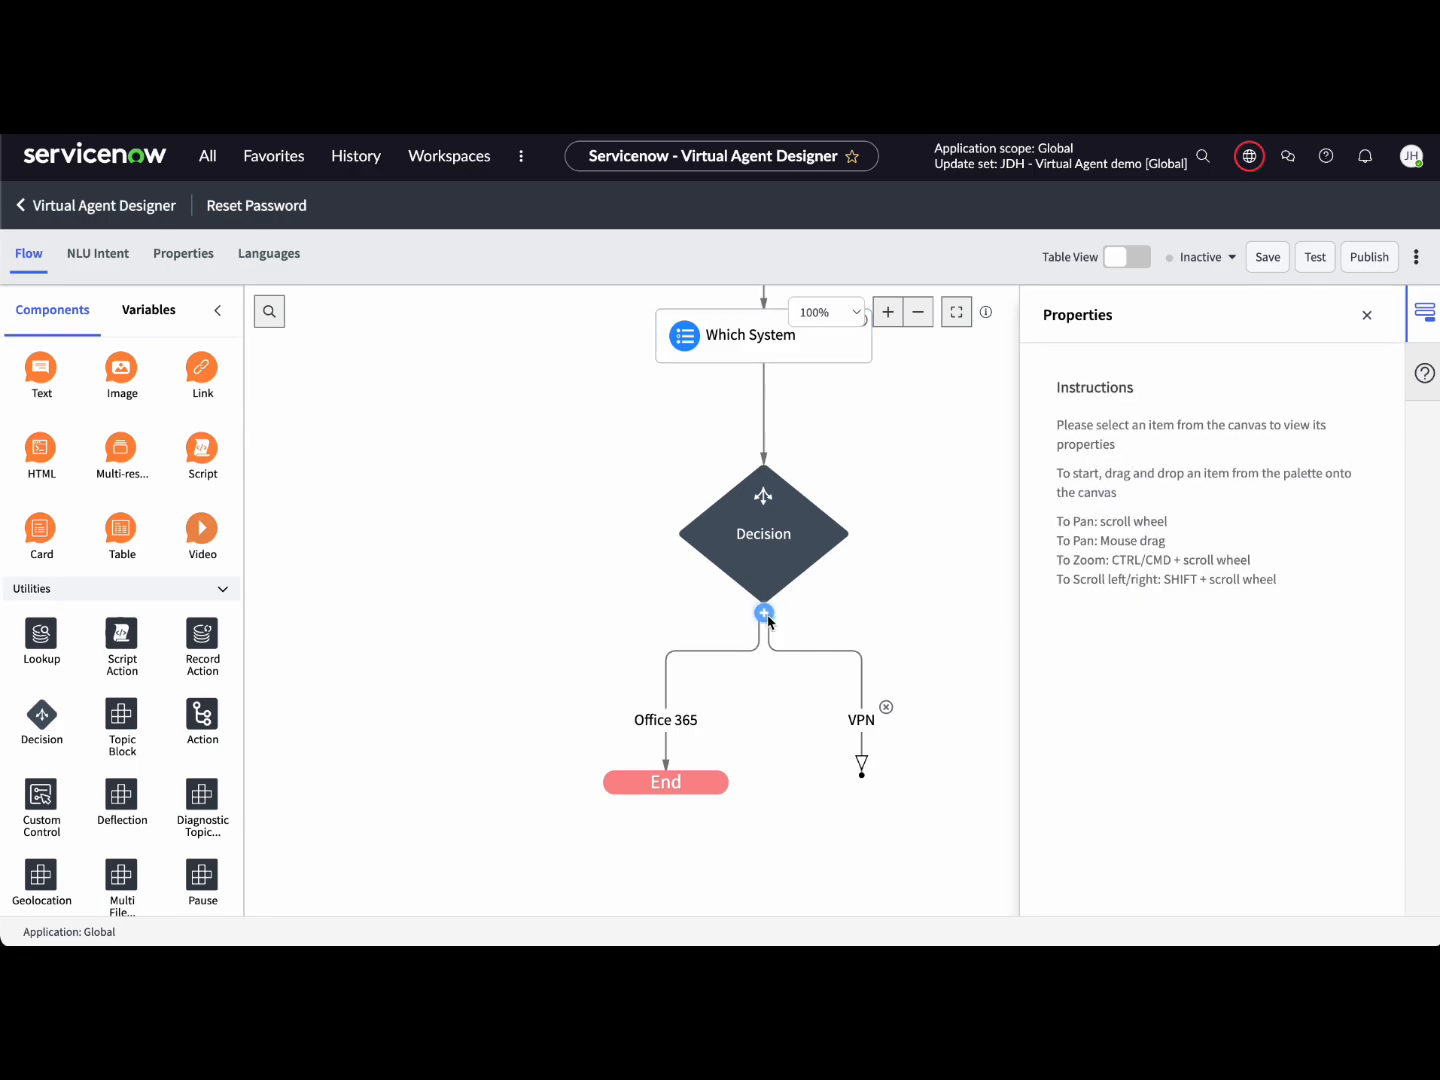
click(768, 613)
click(448, 663)
double_click(1077, 440)
text(HR Portal)
click(1208, 530)
click(465, 437)
click(440, 545)
click(761, 450)
click(789, 560)
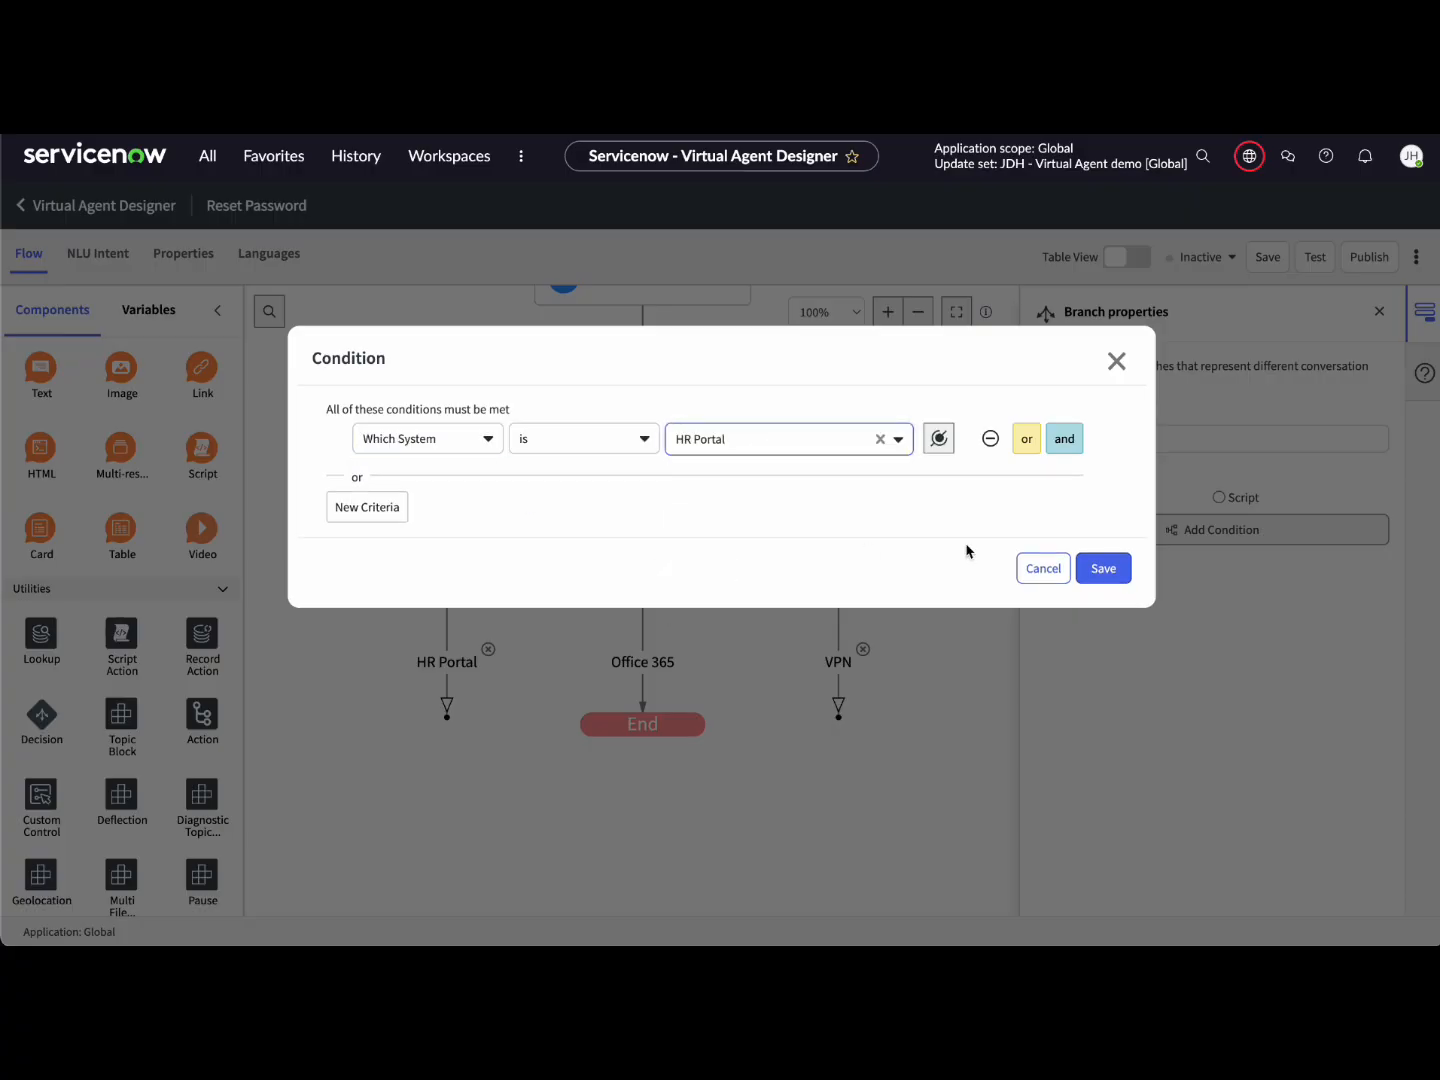
click(1102, 567)
Step: Add a fourth branch named Other with condition Which System is Other
click(643, 555)
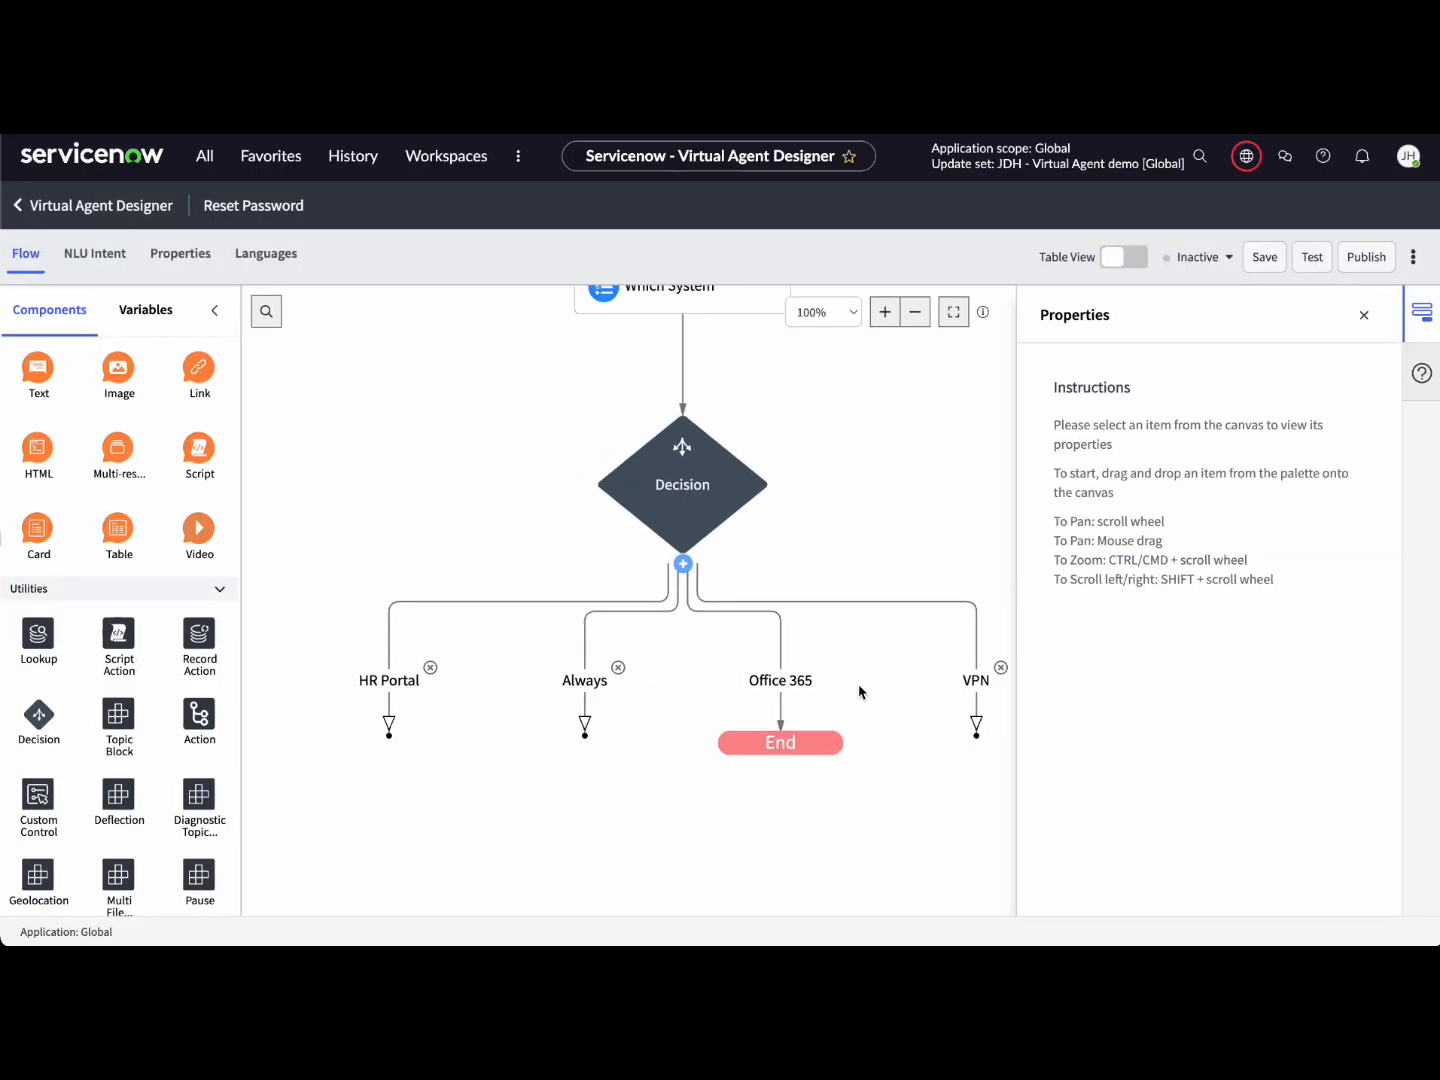
click(584, 681)
double_click(1062, 439)
text(Other)
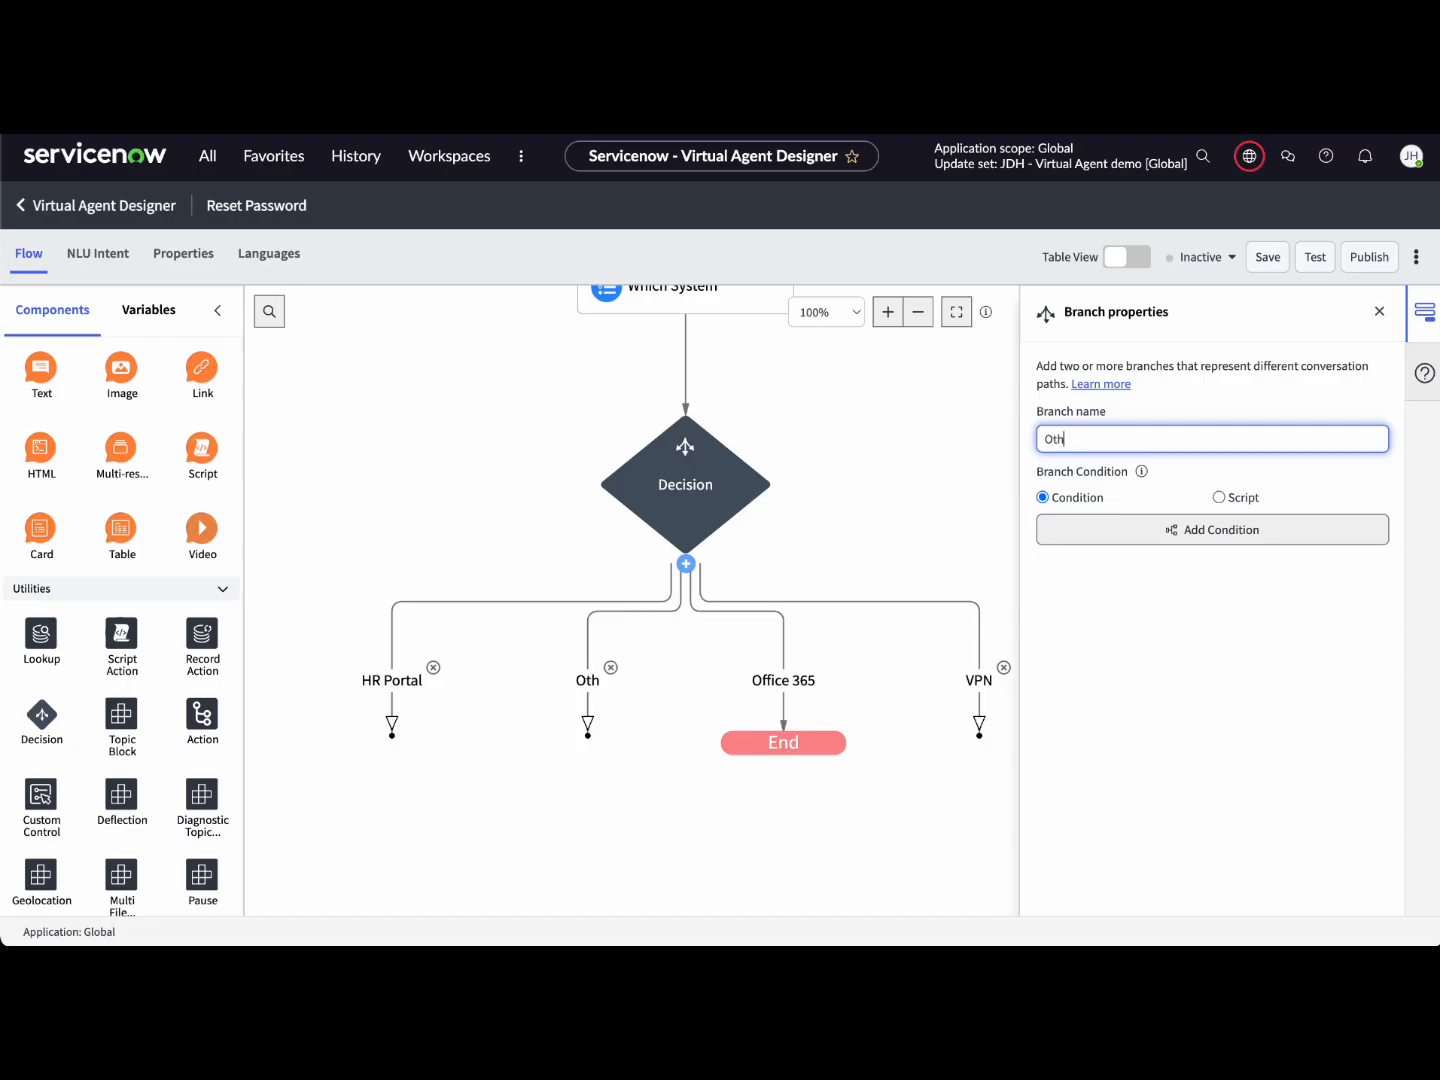
click(1144, 530)
click(449, 539)
click(704, 450)
click(715, 590)
click(1105, 567)
click(910, 788)
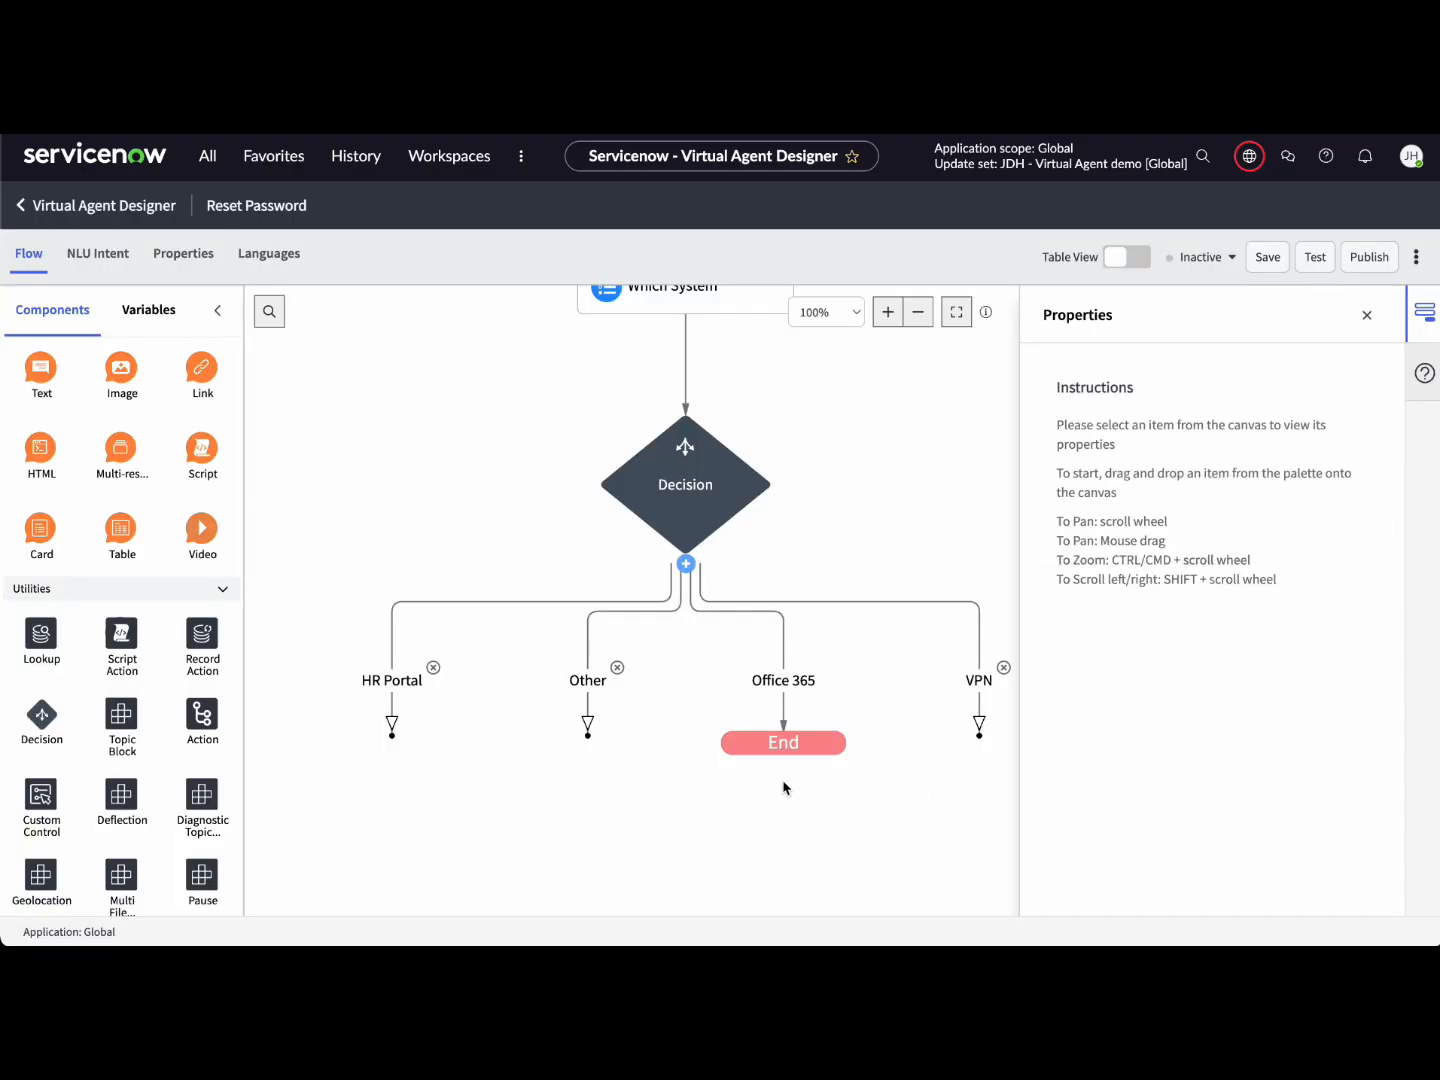
scroll(514, 550, down, 2)
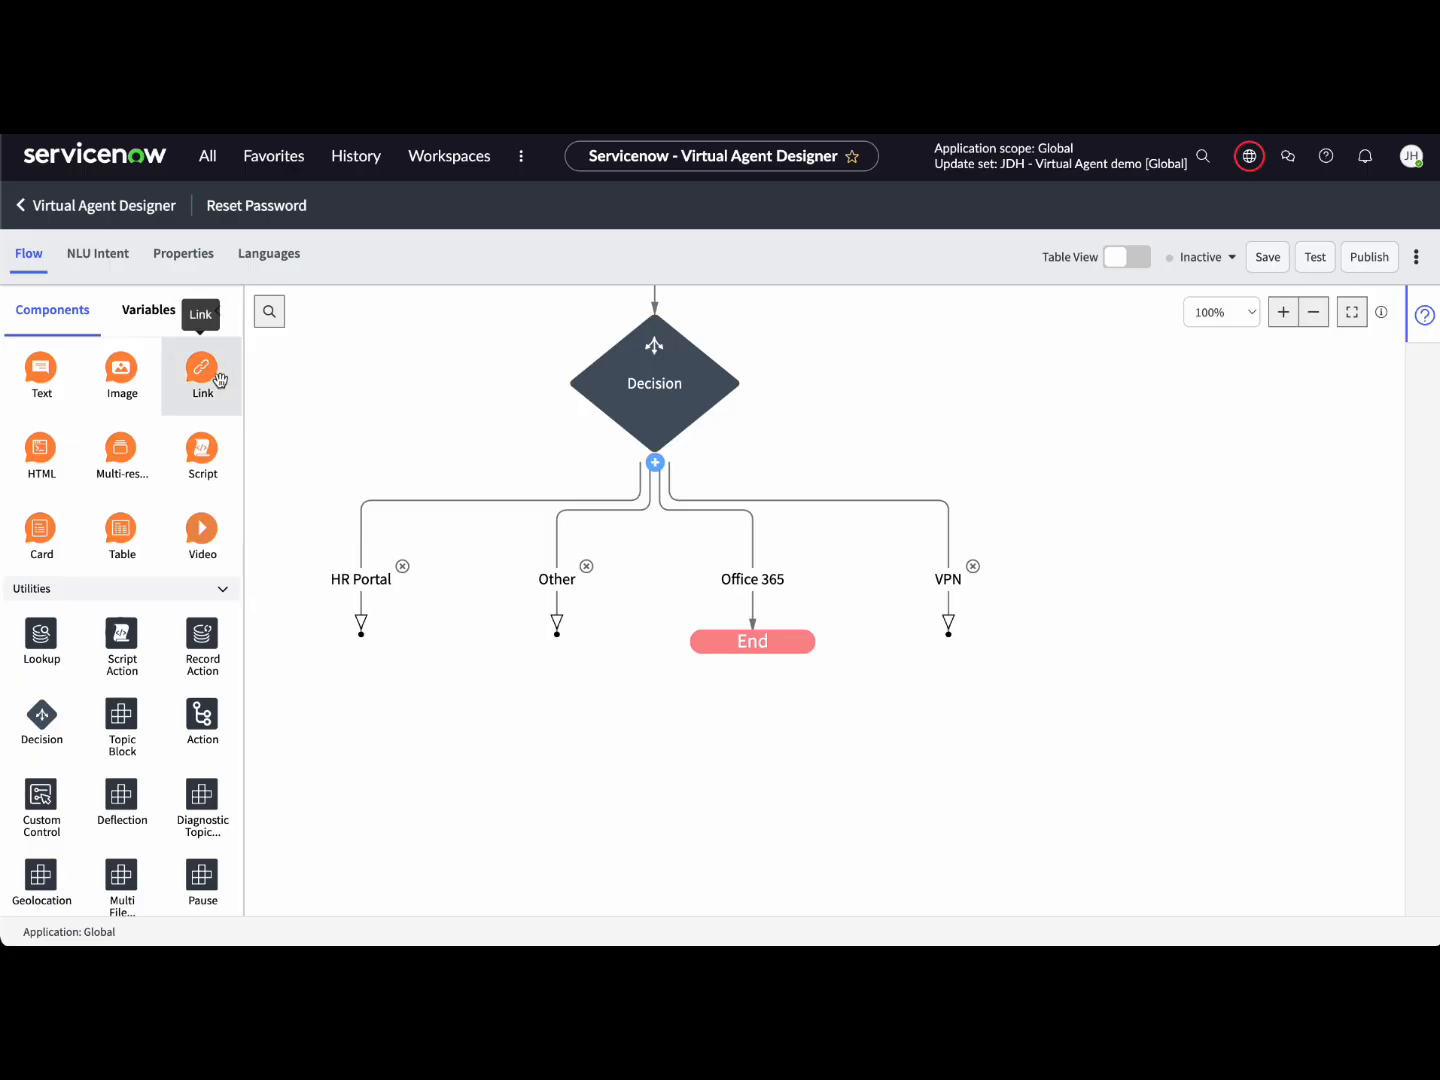
Step: Add a KB Link node with header 'Knowledge Article' and label 'How To: Reset Your Password'
drag(202, 373, 752, 583)
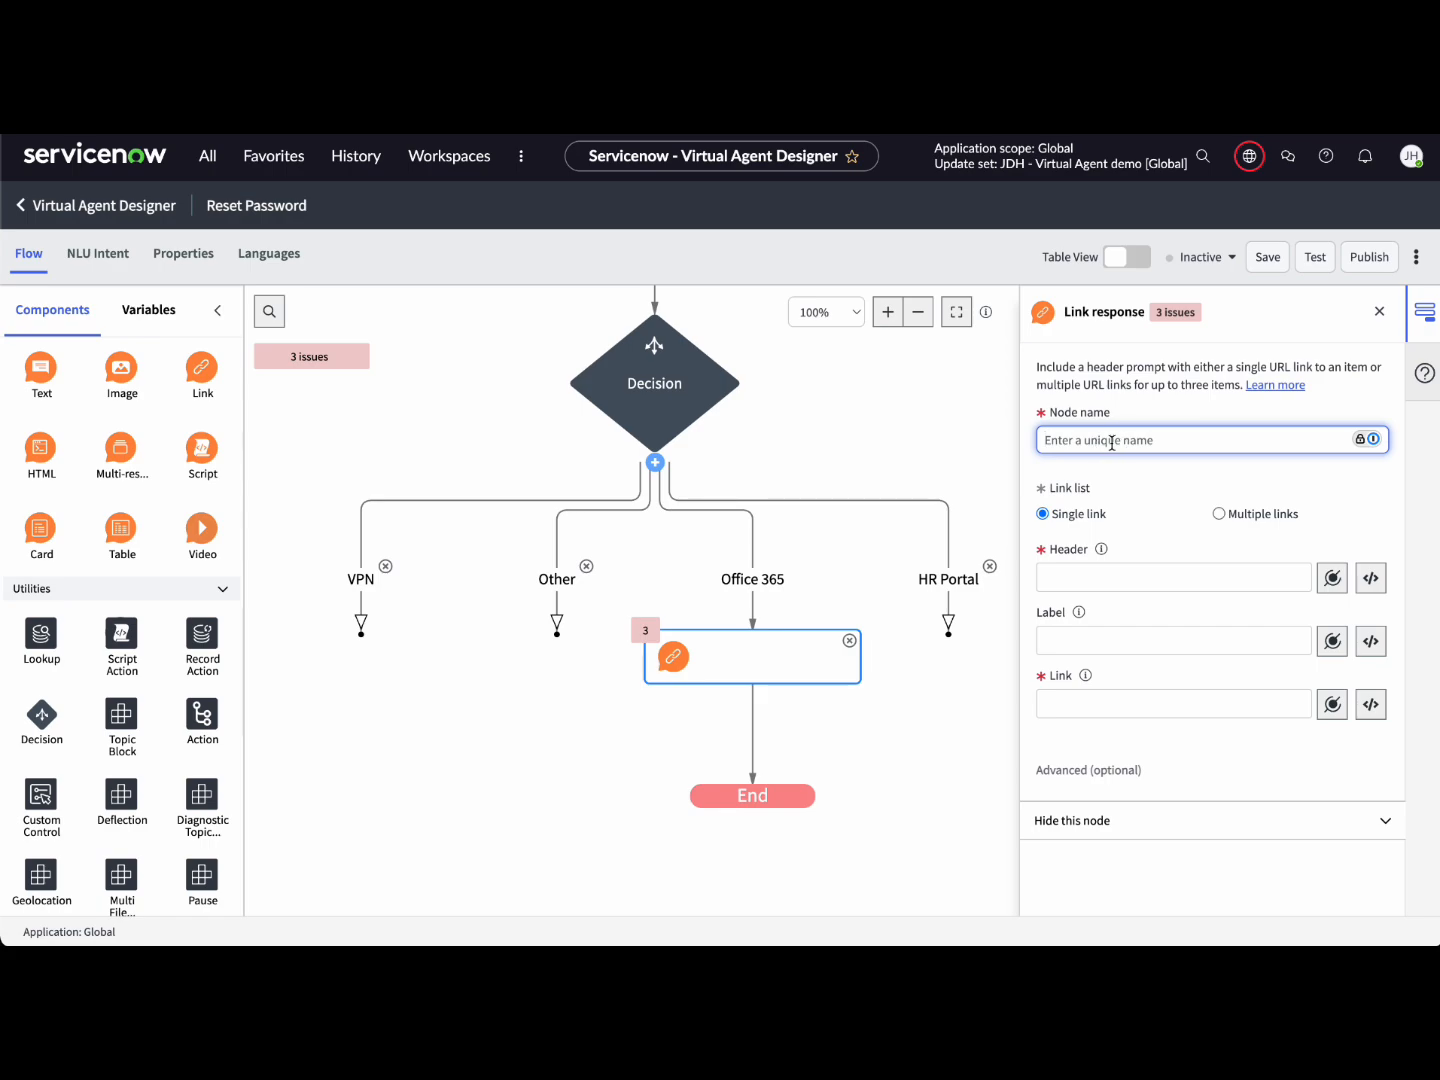
text(KB Link)
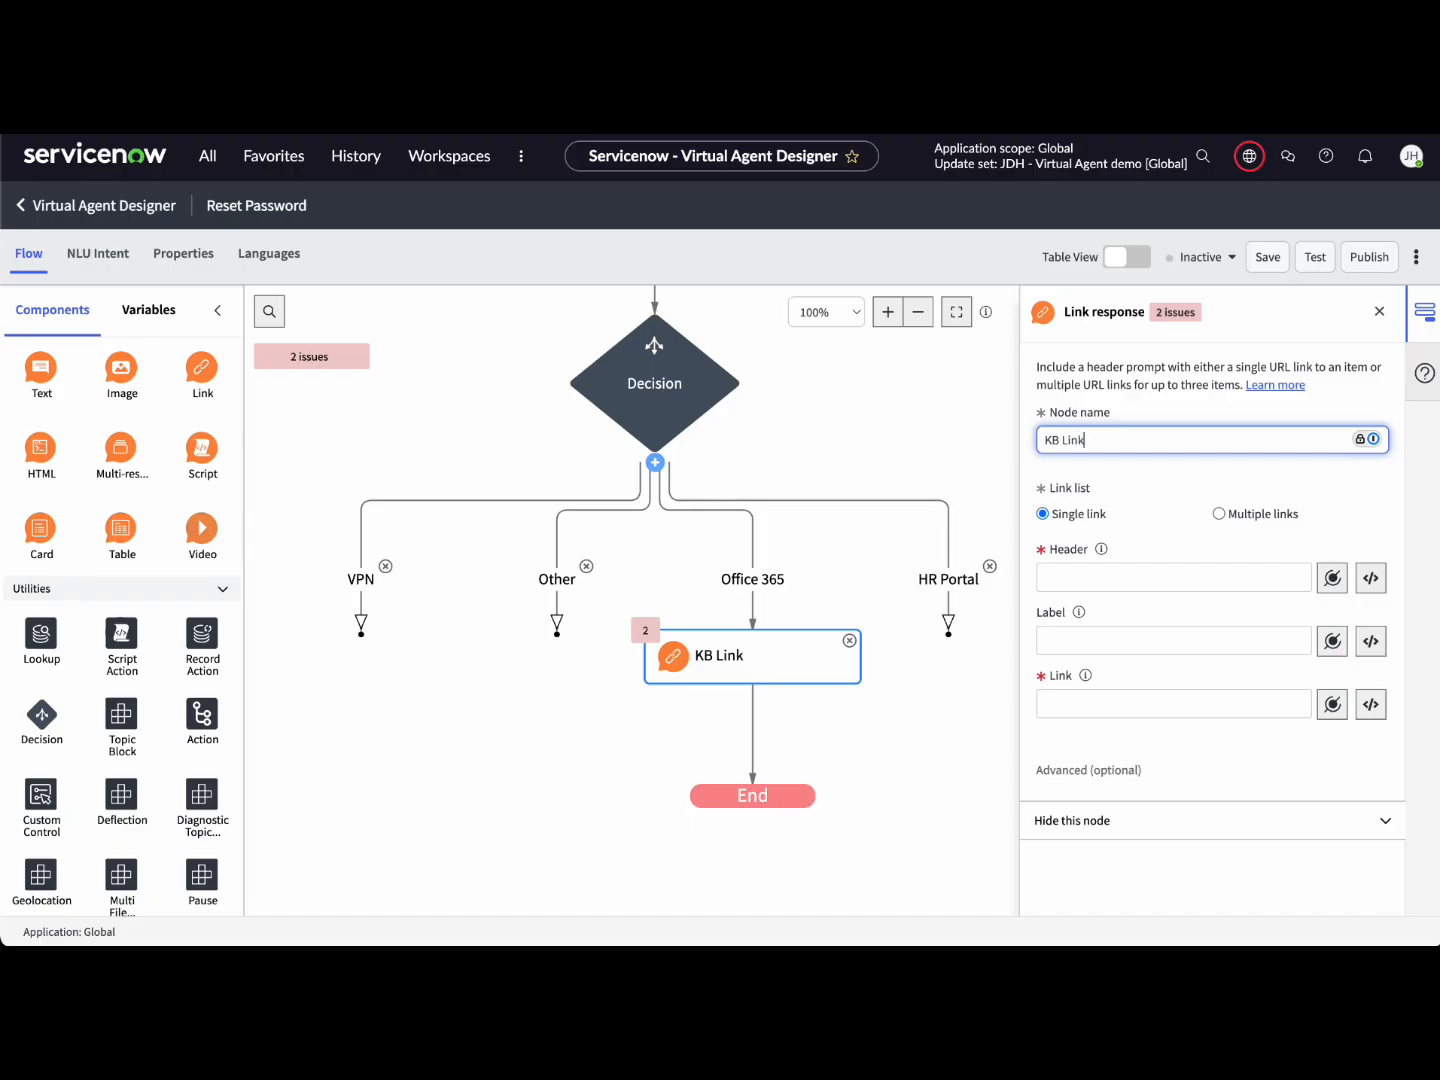
click(1264, 576)
text(Knowledge Article)
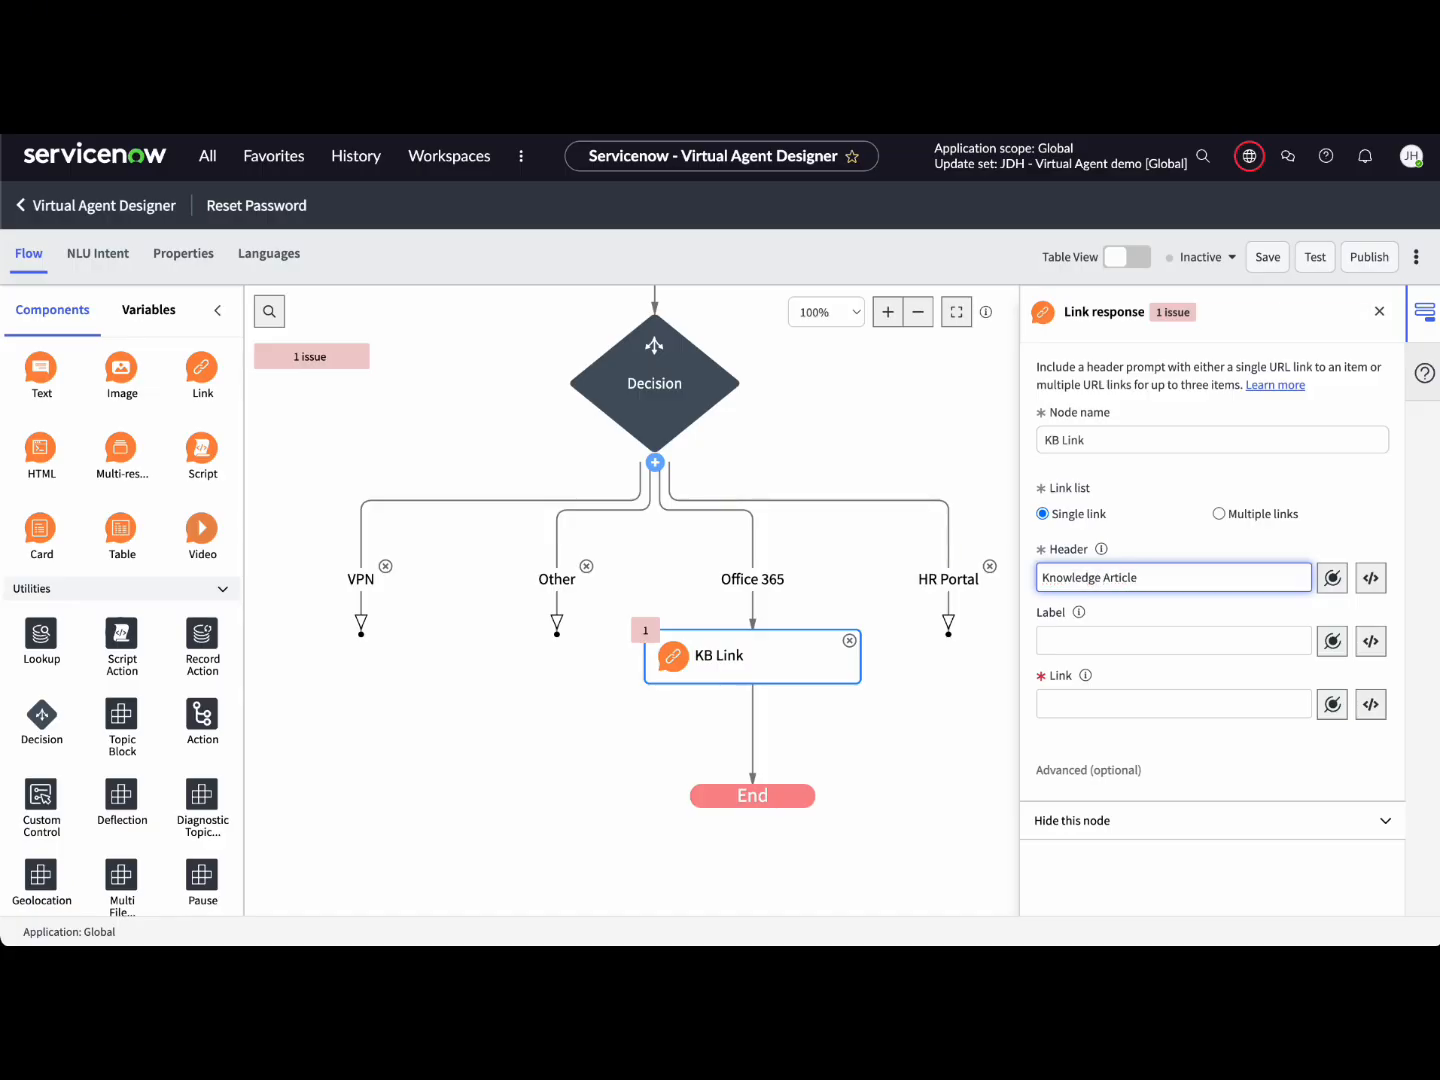
click(1268, 634)
text(How To: Rreeset Your Password)
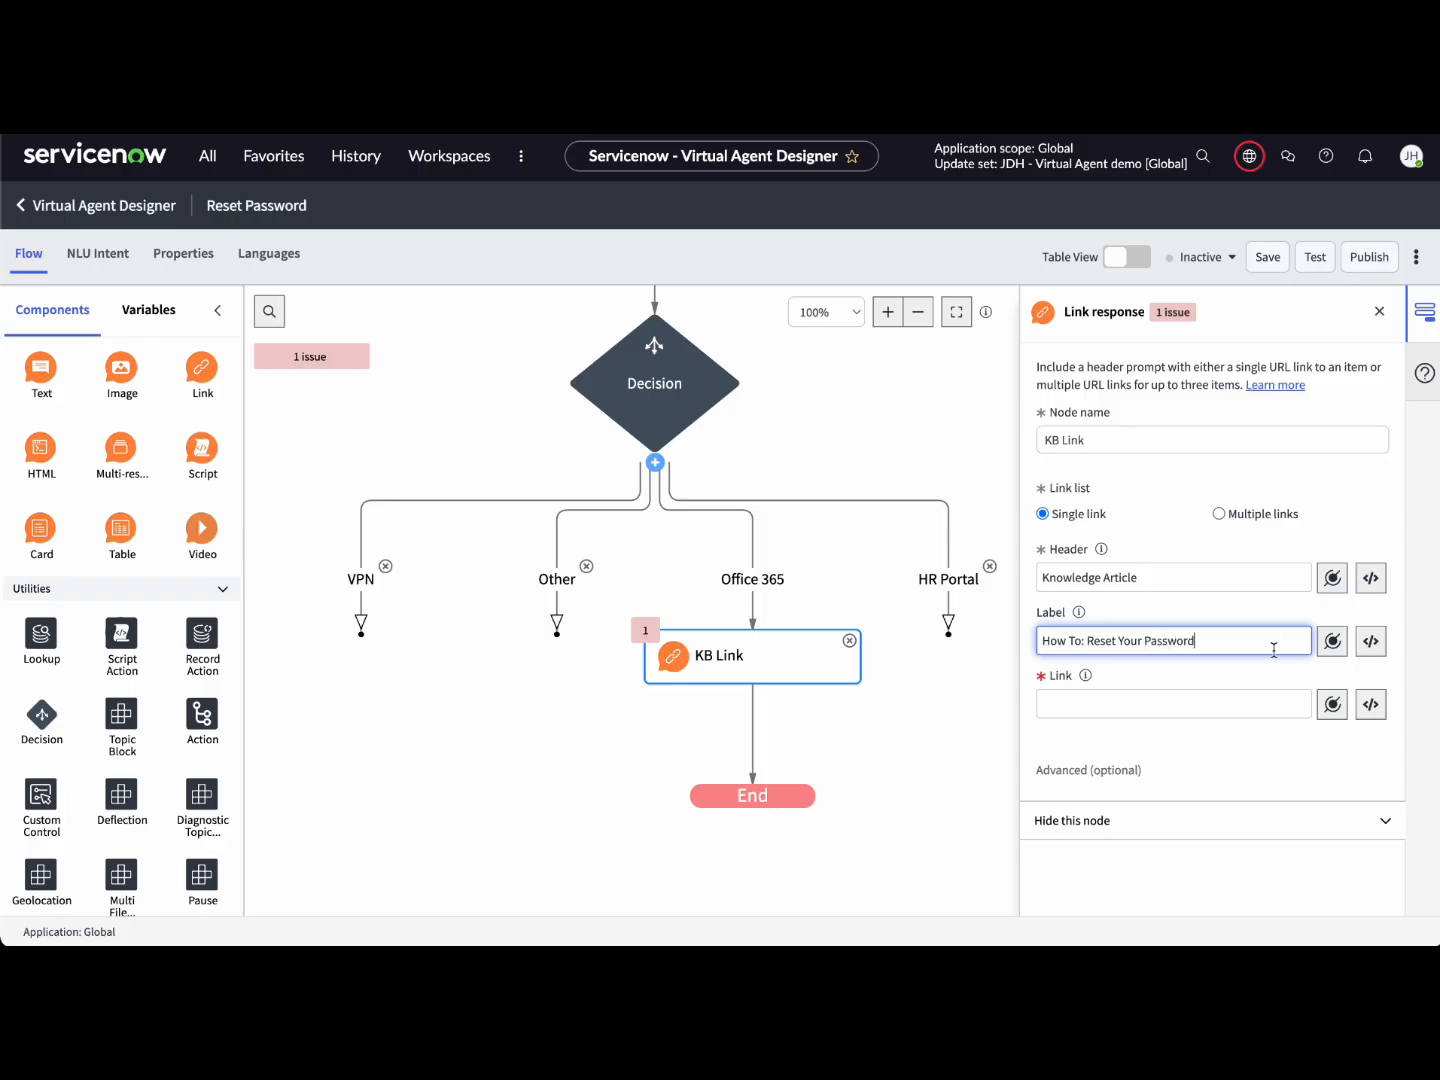
Step: Set the link URL to /sp?id=kb_article&sys_id= followed by the pasted article id
click(1261, 702)
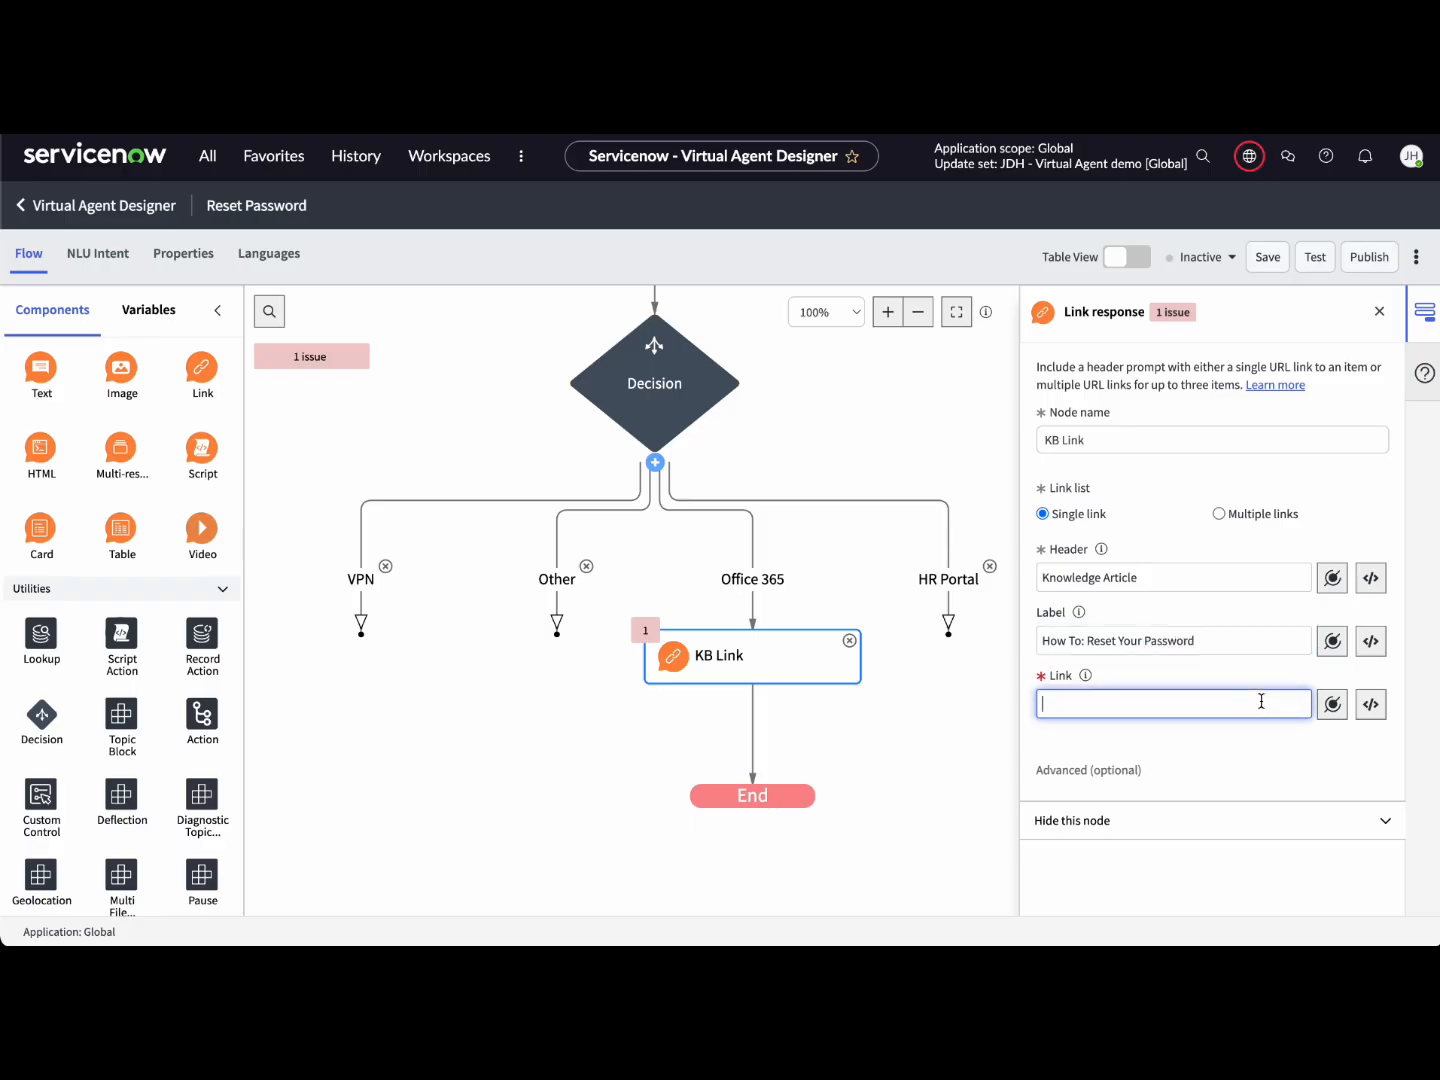
text(/sp?id=kb)
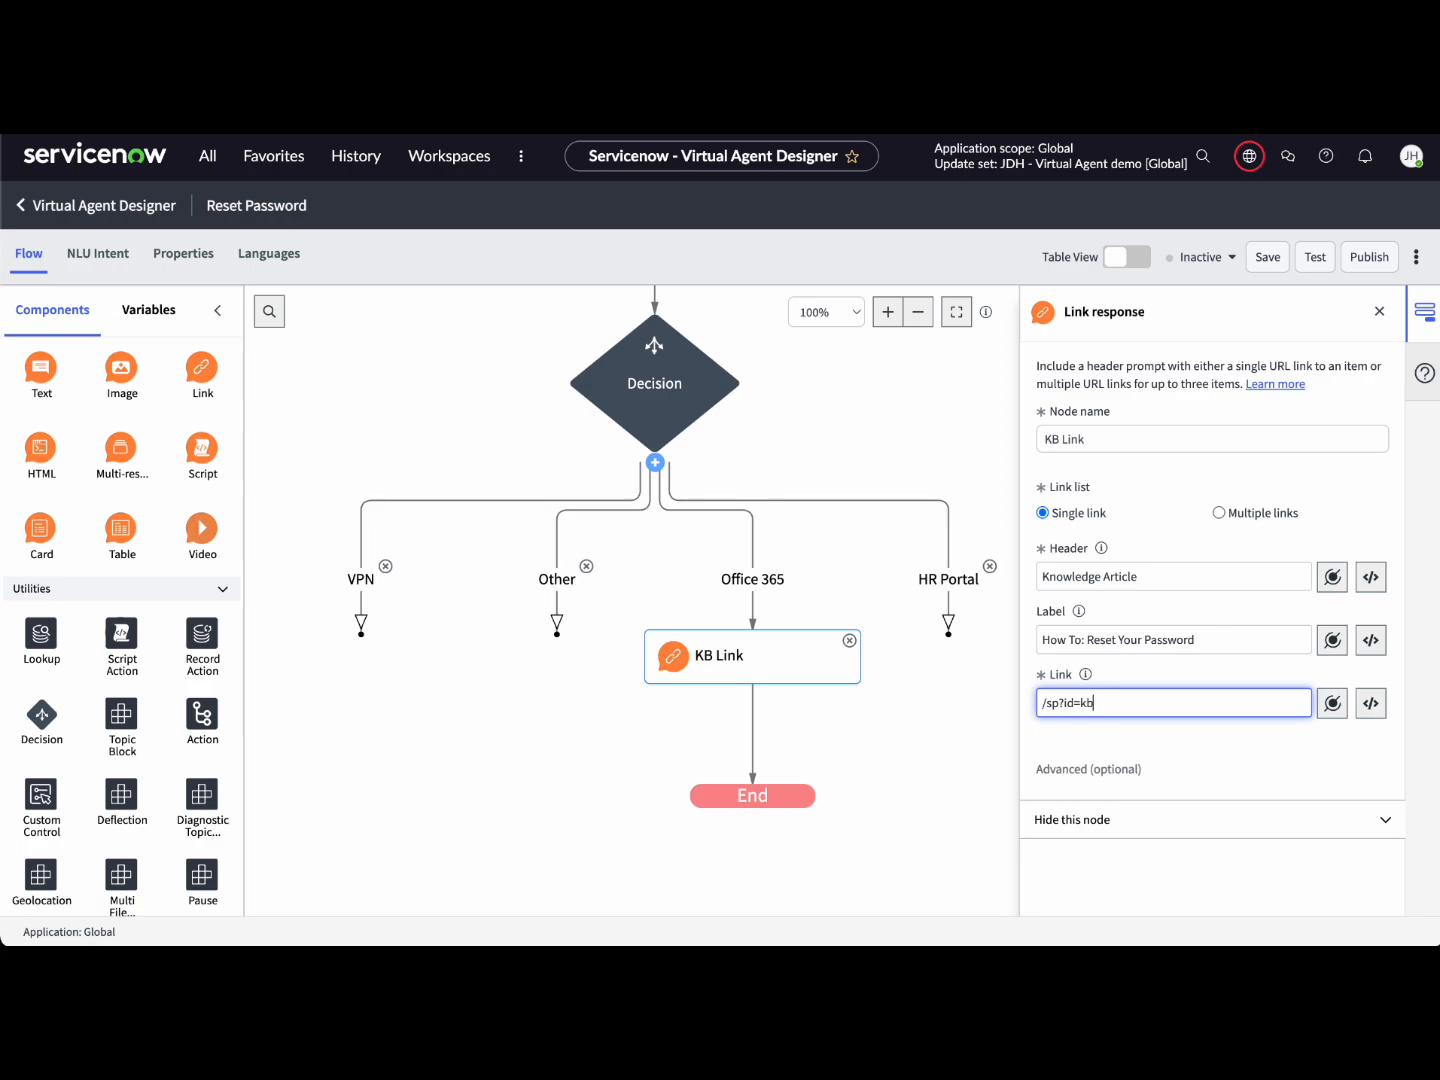
text(_article&sys_id=)
key(ctrl+v)
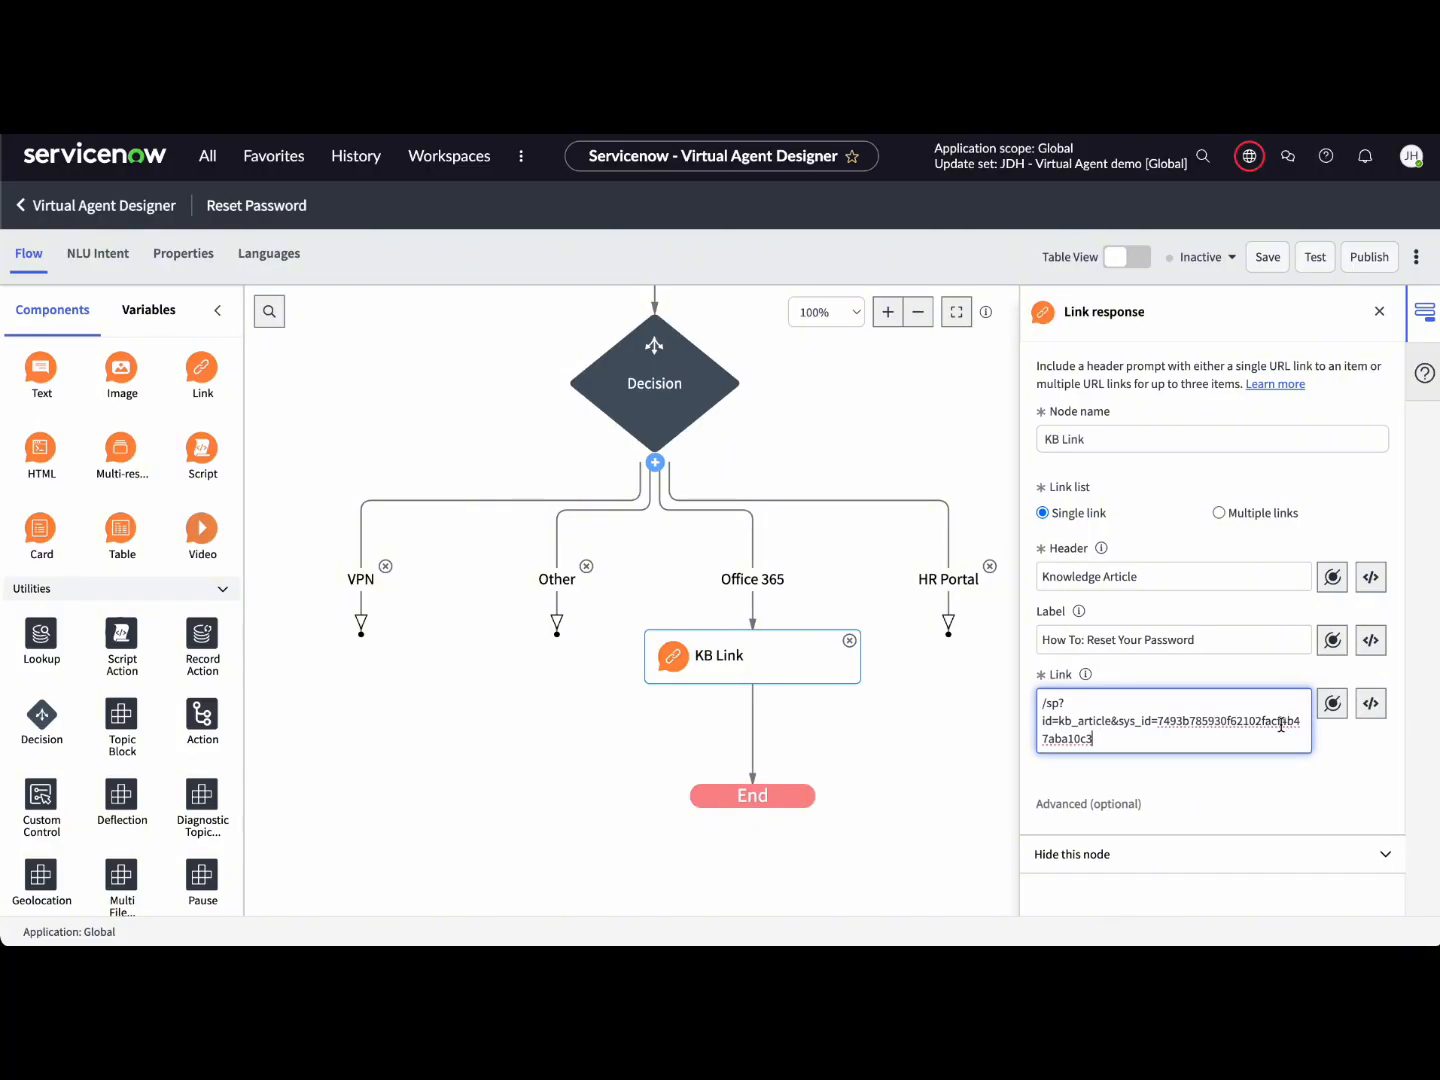
click(1345, 761)
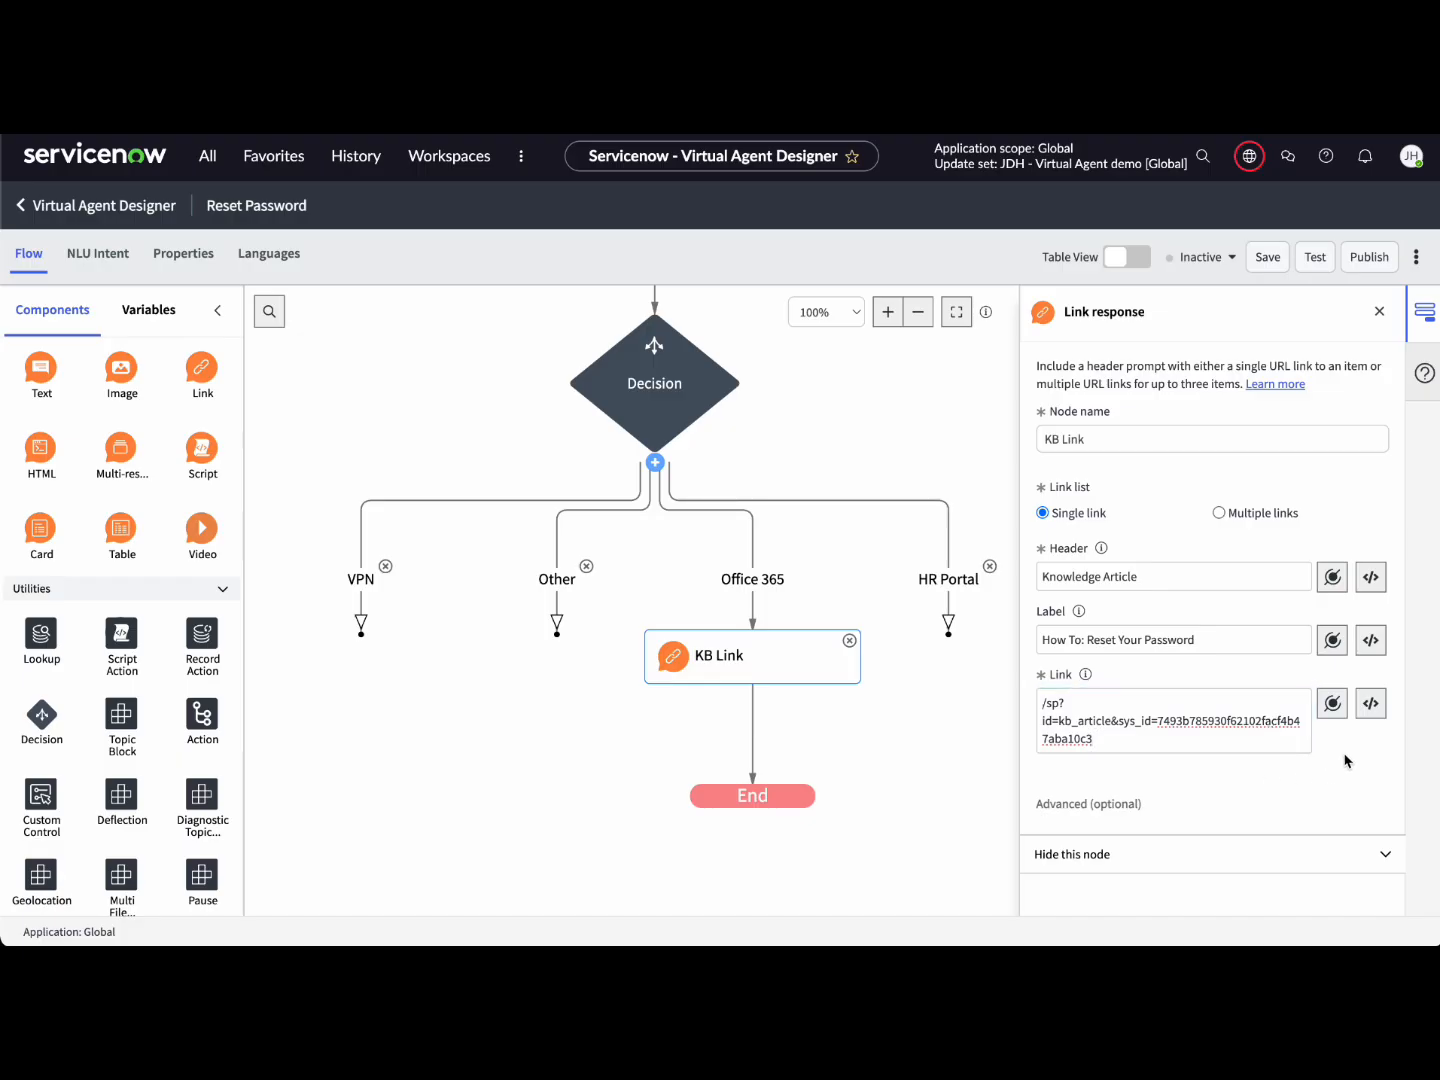
click(993, 716)
click(1366, 316)
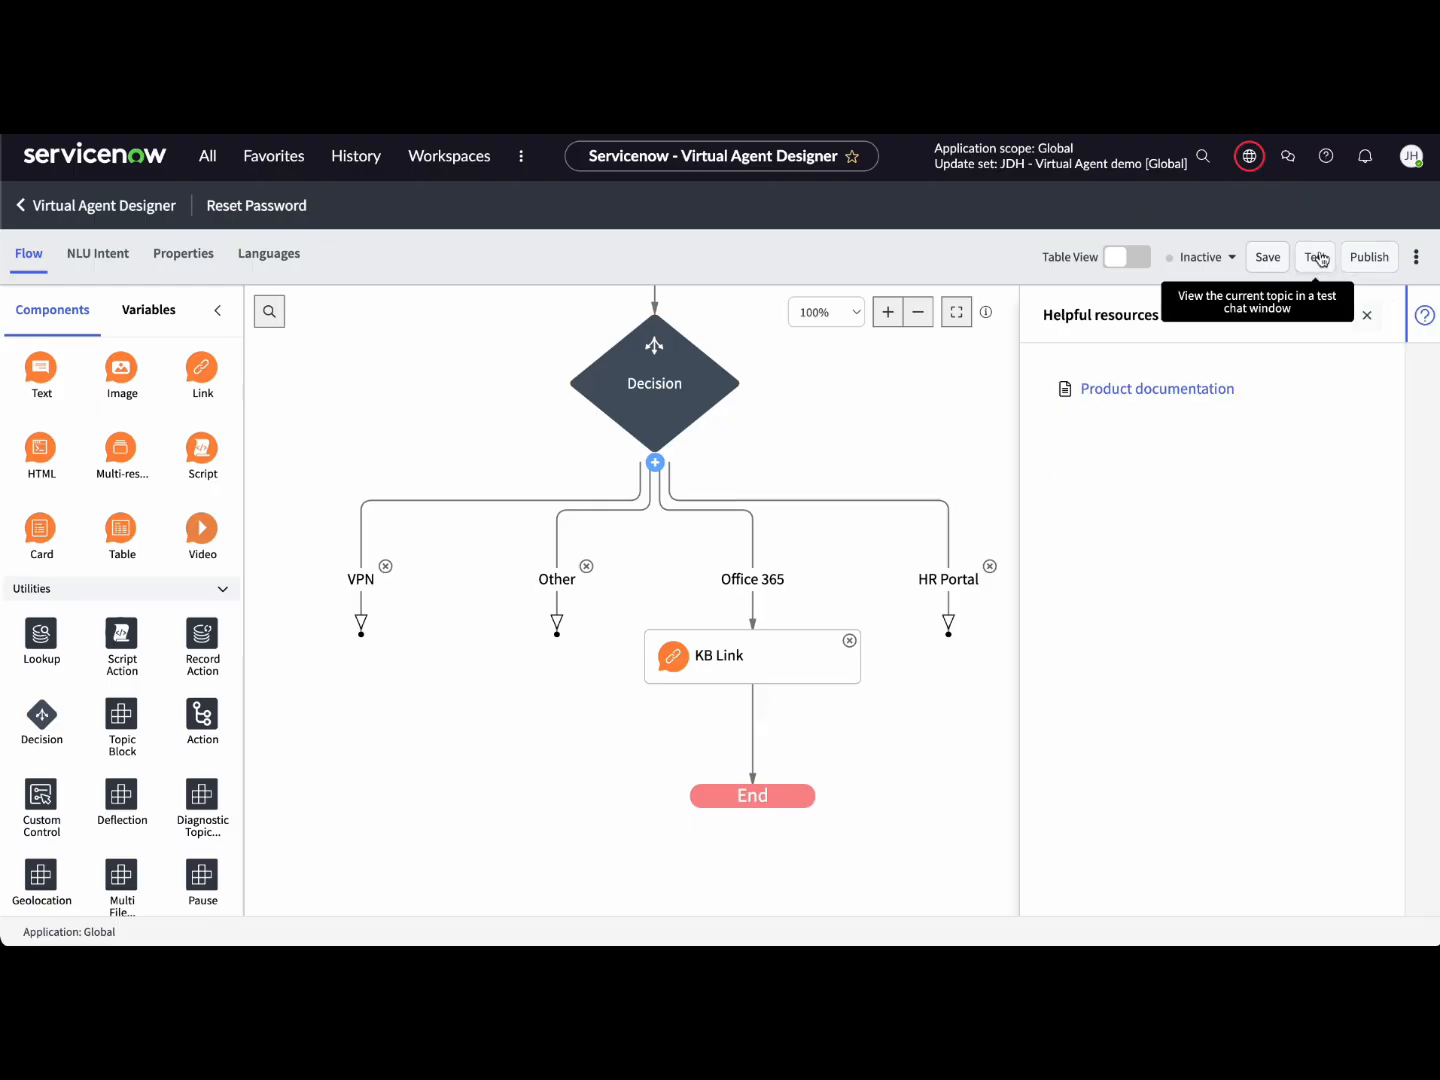
click(1271, 259)
click(1366, 315)
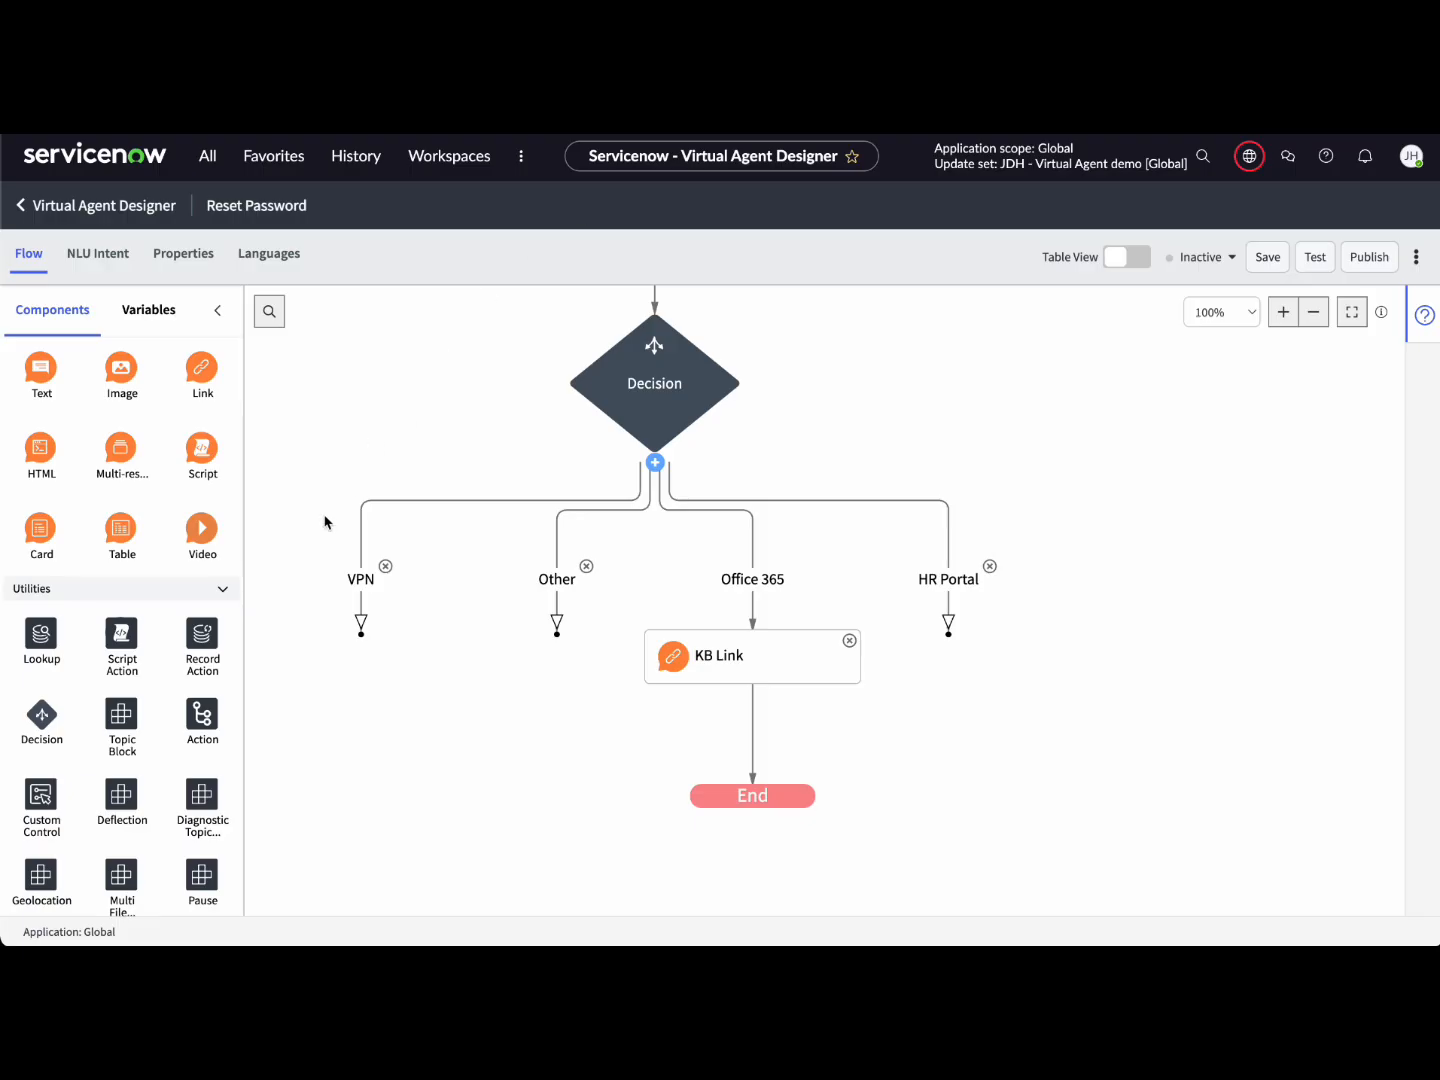
scroll(292, 612, down, 1)
scroll(292, 612, down, 5)
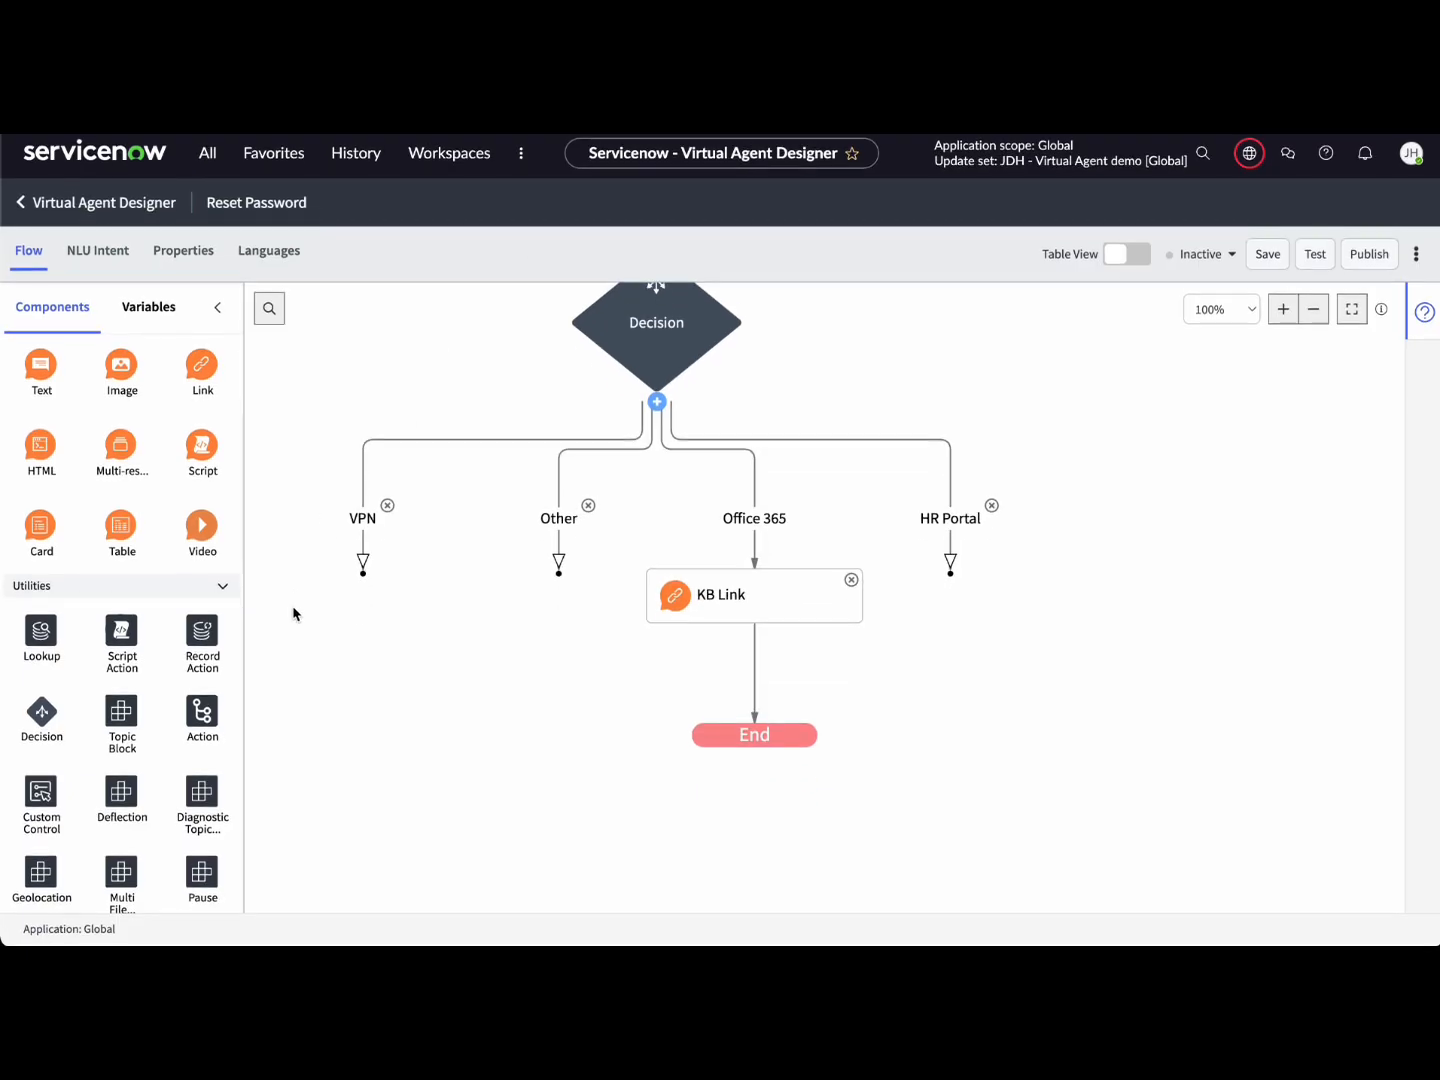
scroll(293, 612, left, 5)
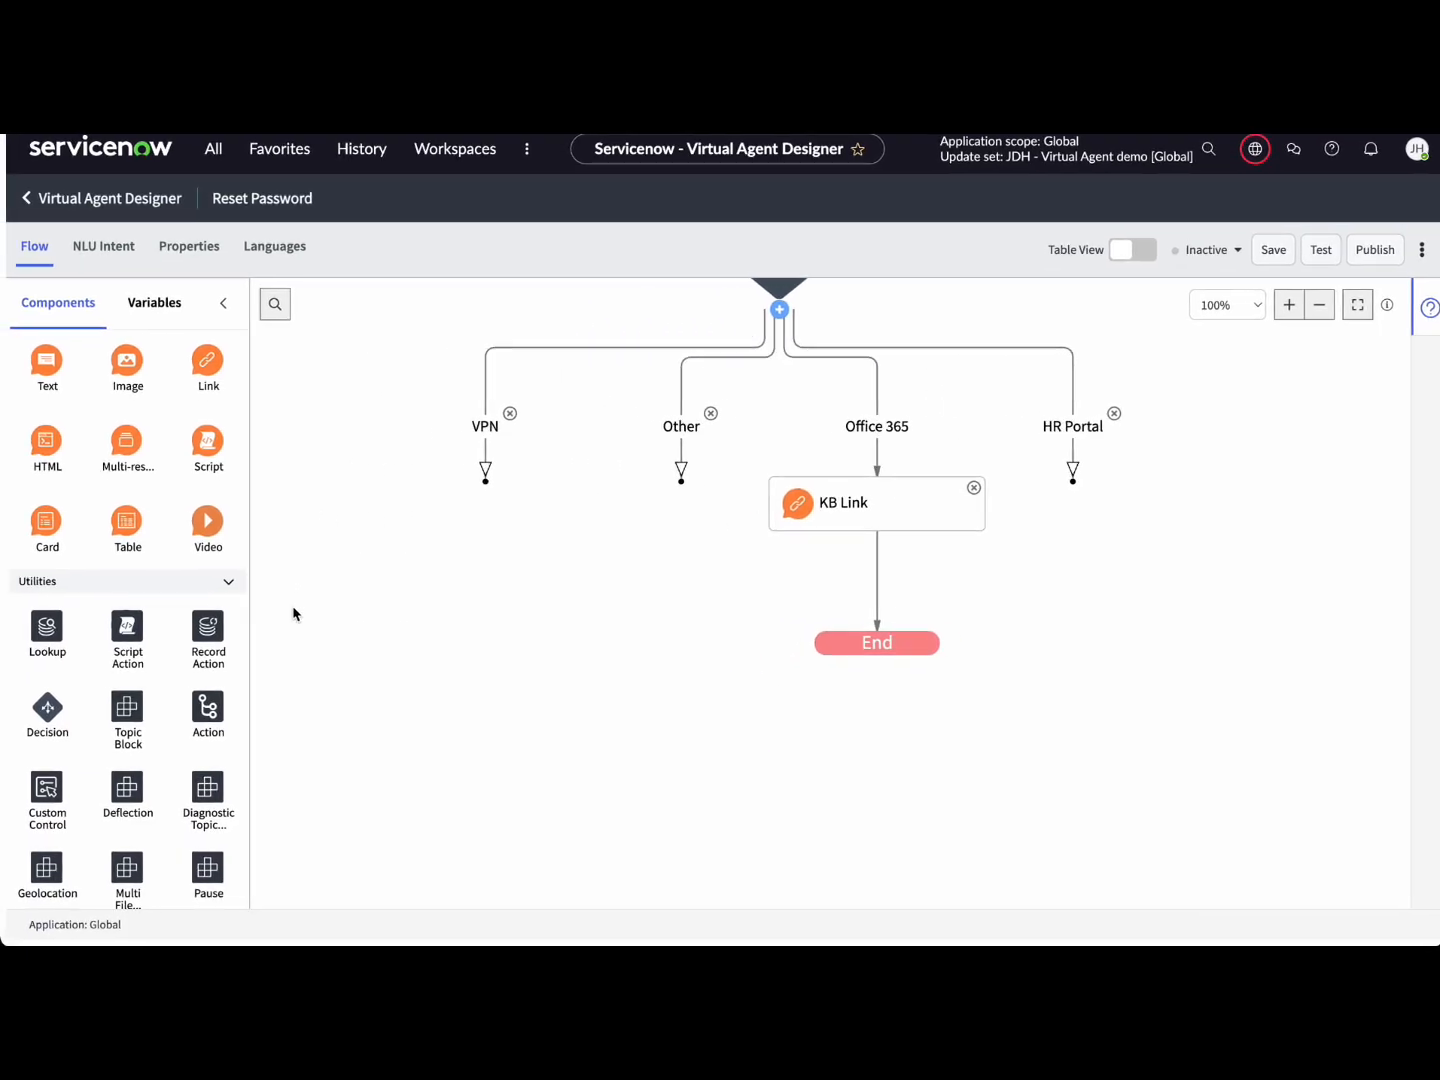
scroll(100, 390, up, 5)
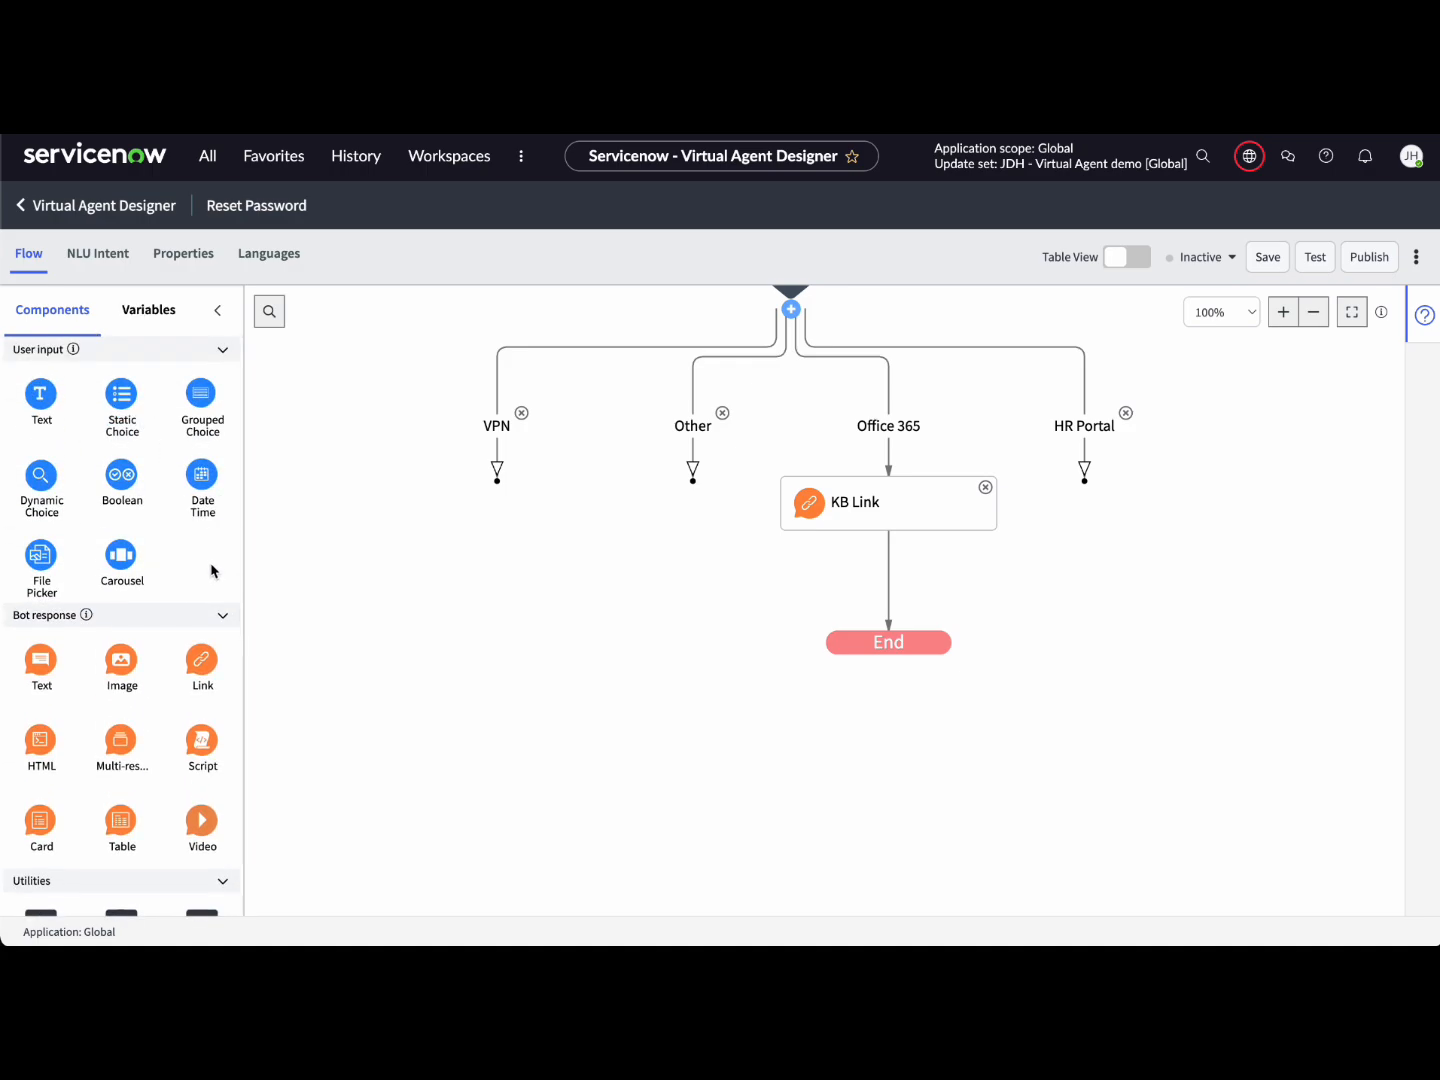
Step: Add a 'Submit an Incident' text node saying a ticket will be submitted for other systems
drag(49, 661, 654, 473)
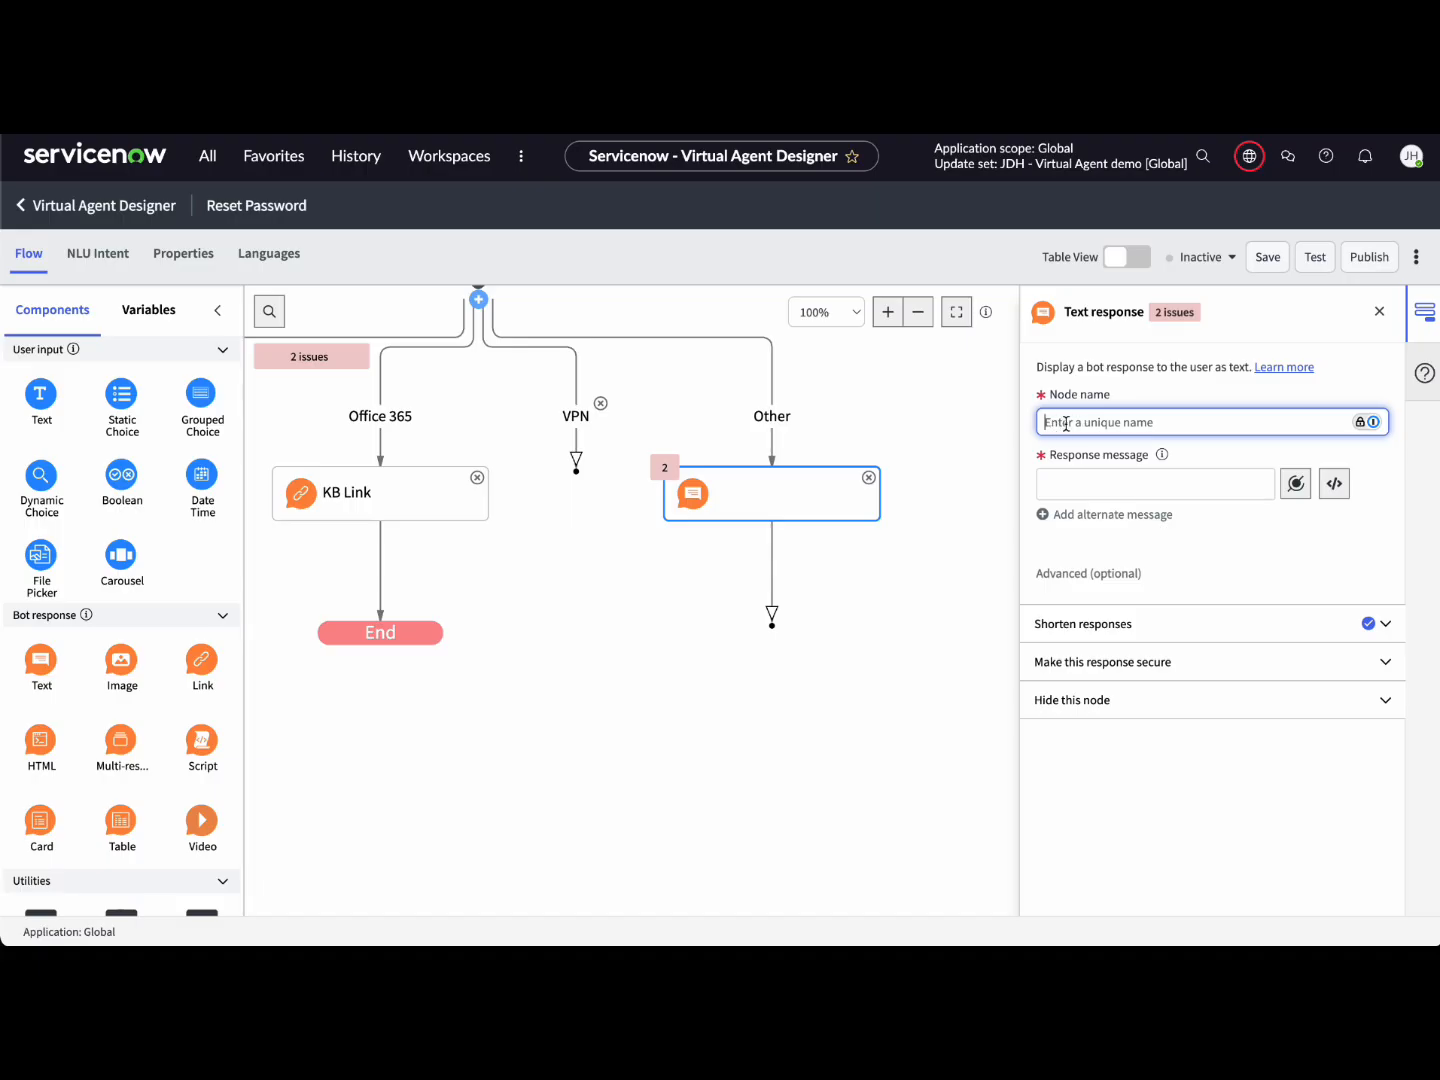
text(Submit an)
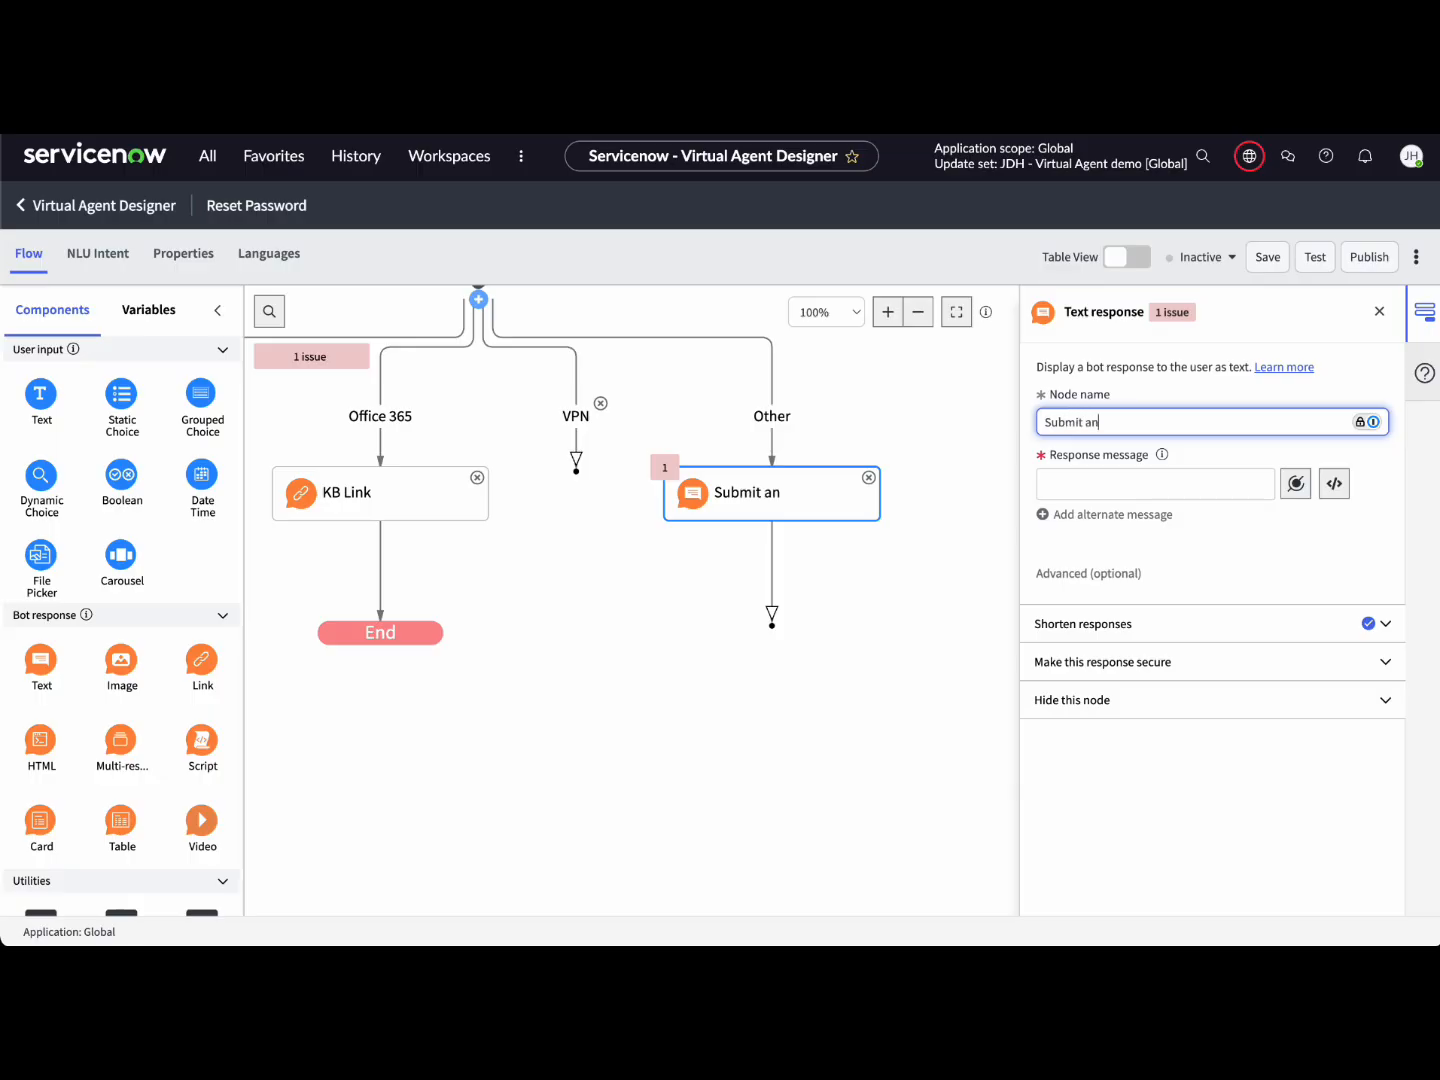
text( Incident)
click(1110, 515)
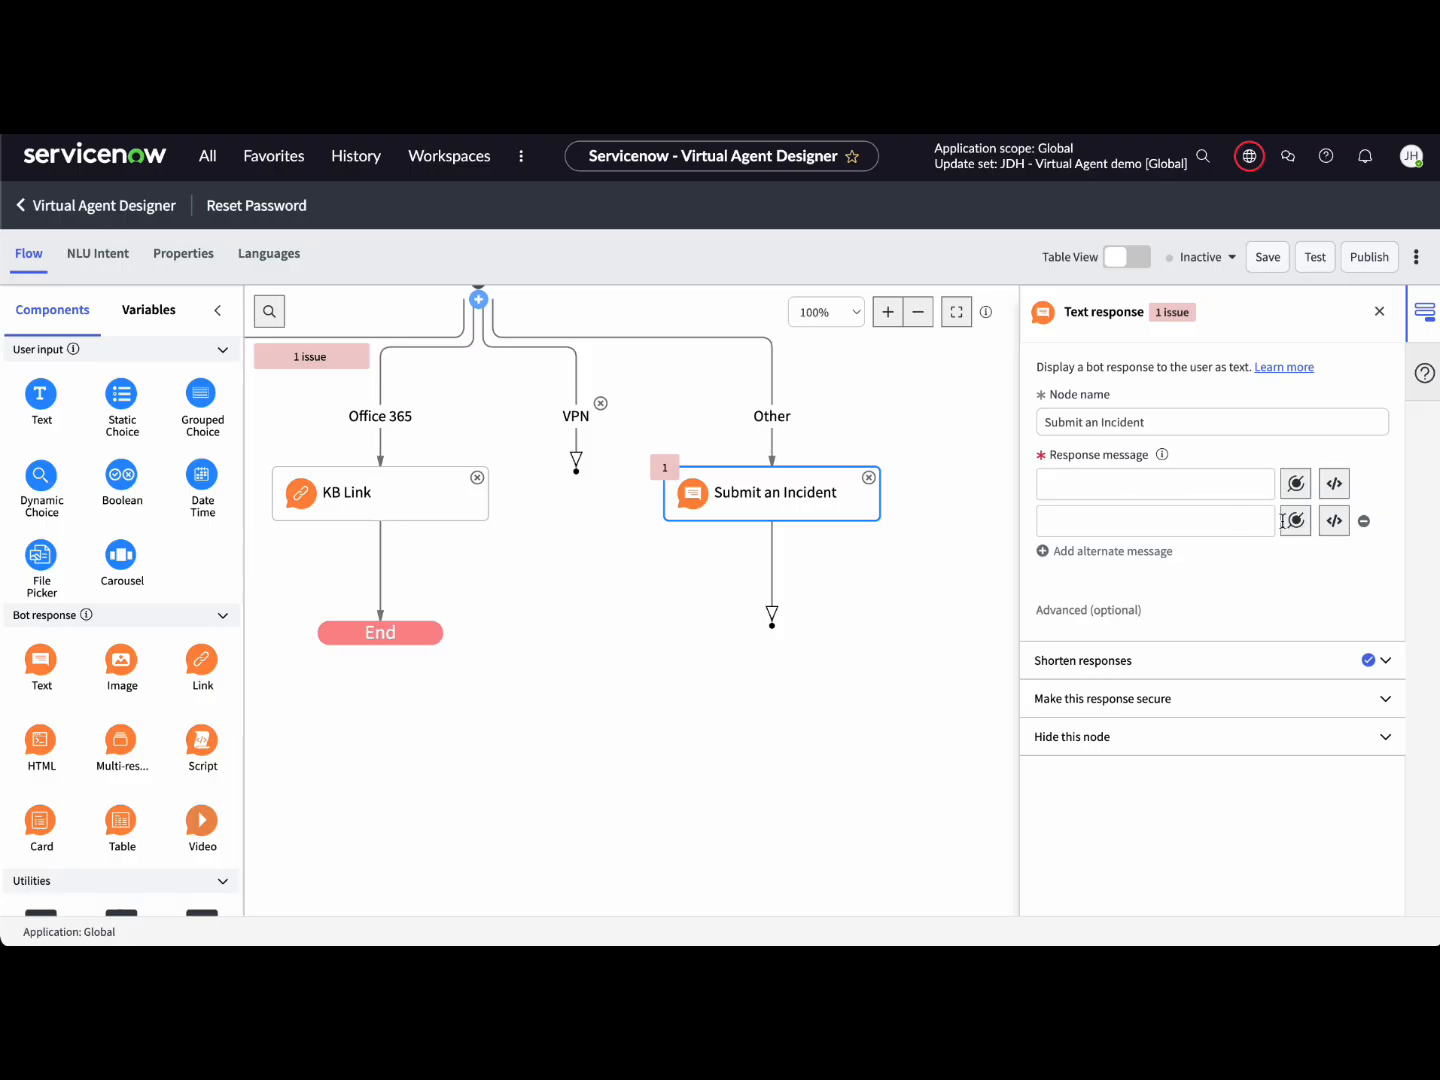
click(1366, 519)
click(1150, 483)
text(If)
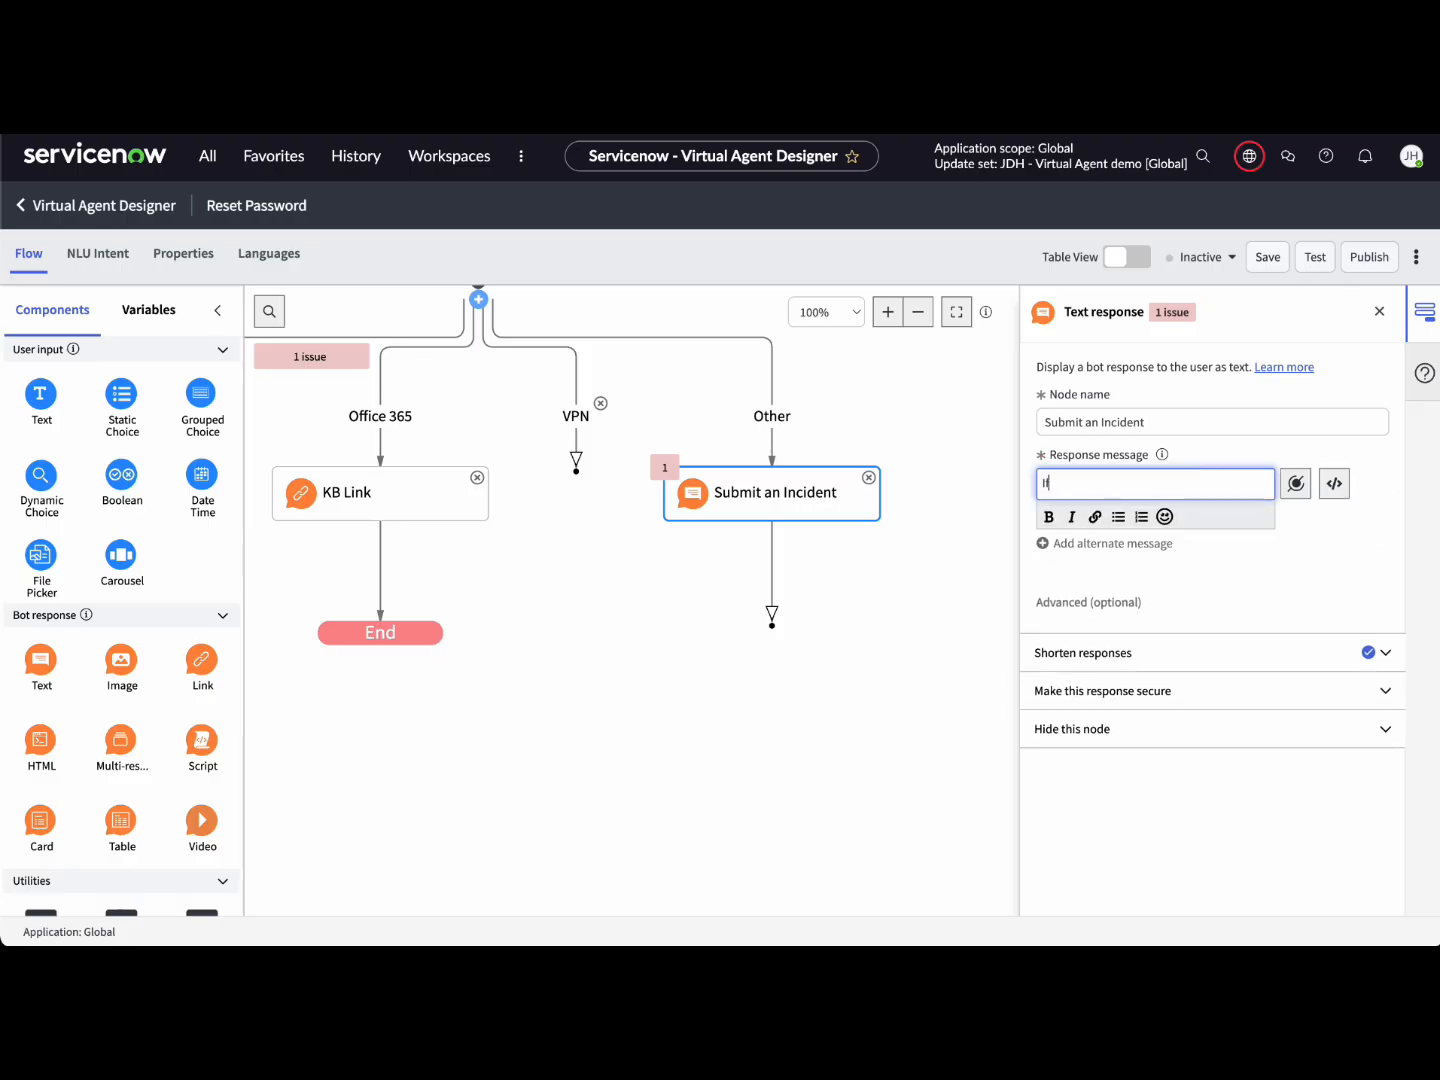
text( you ne)
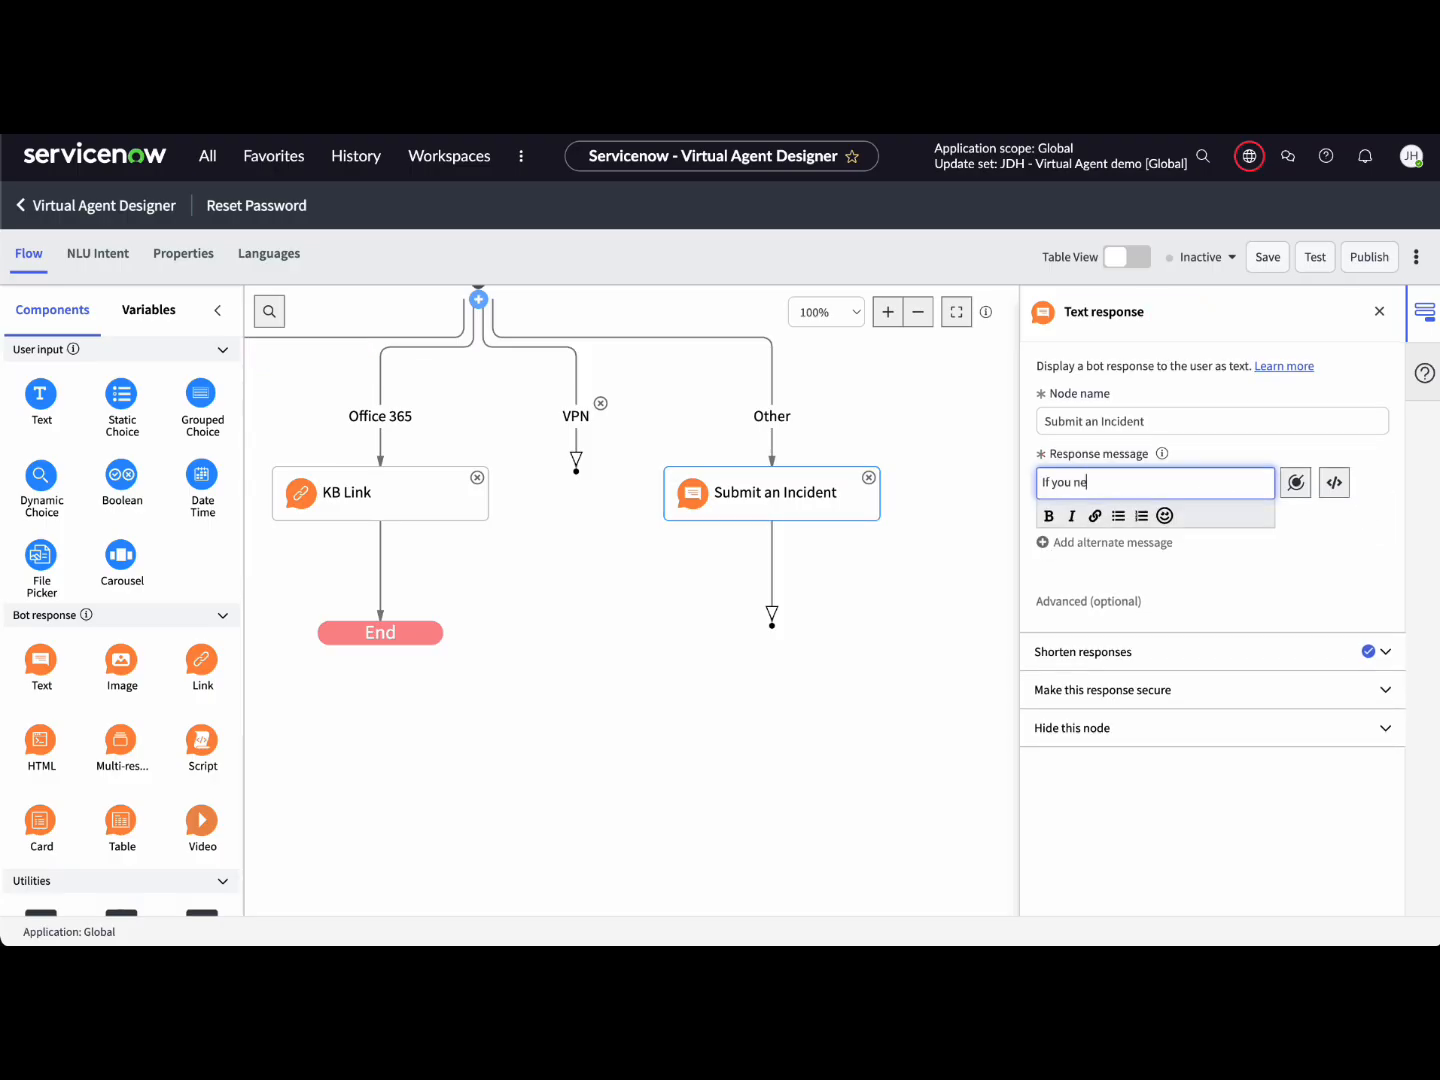
text(ed help accessin)
text(g a diff)
text(erent siste)
text( system)
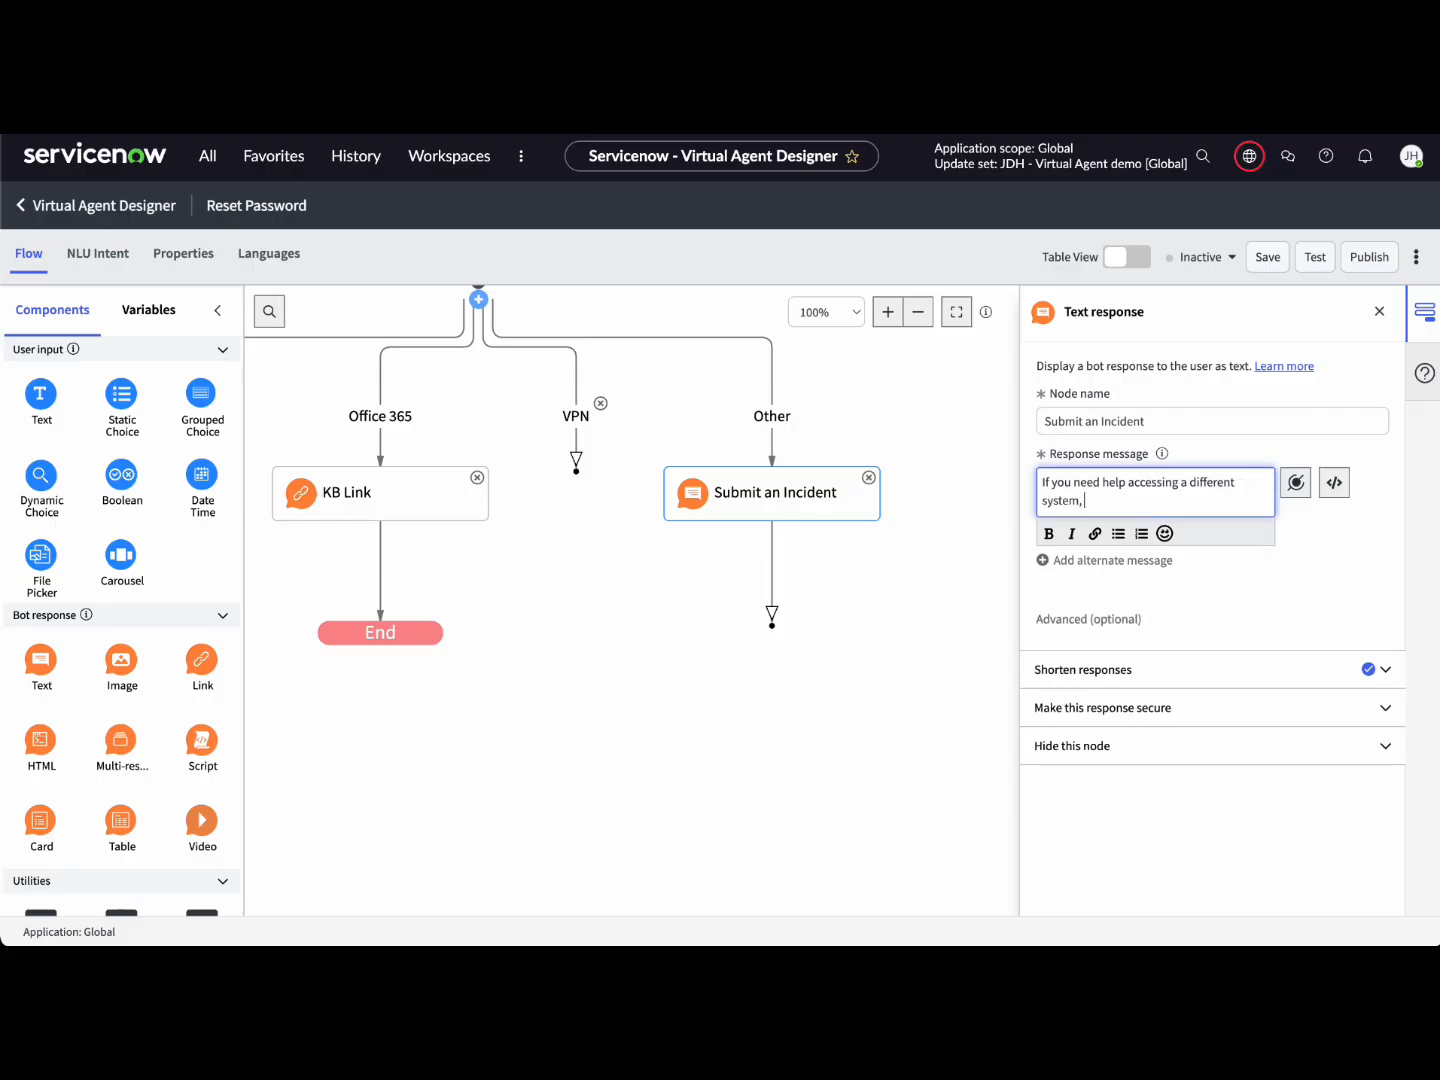
text(, we will need to submit a ticket.)
click(932, 626)
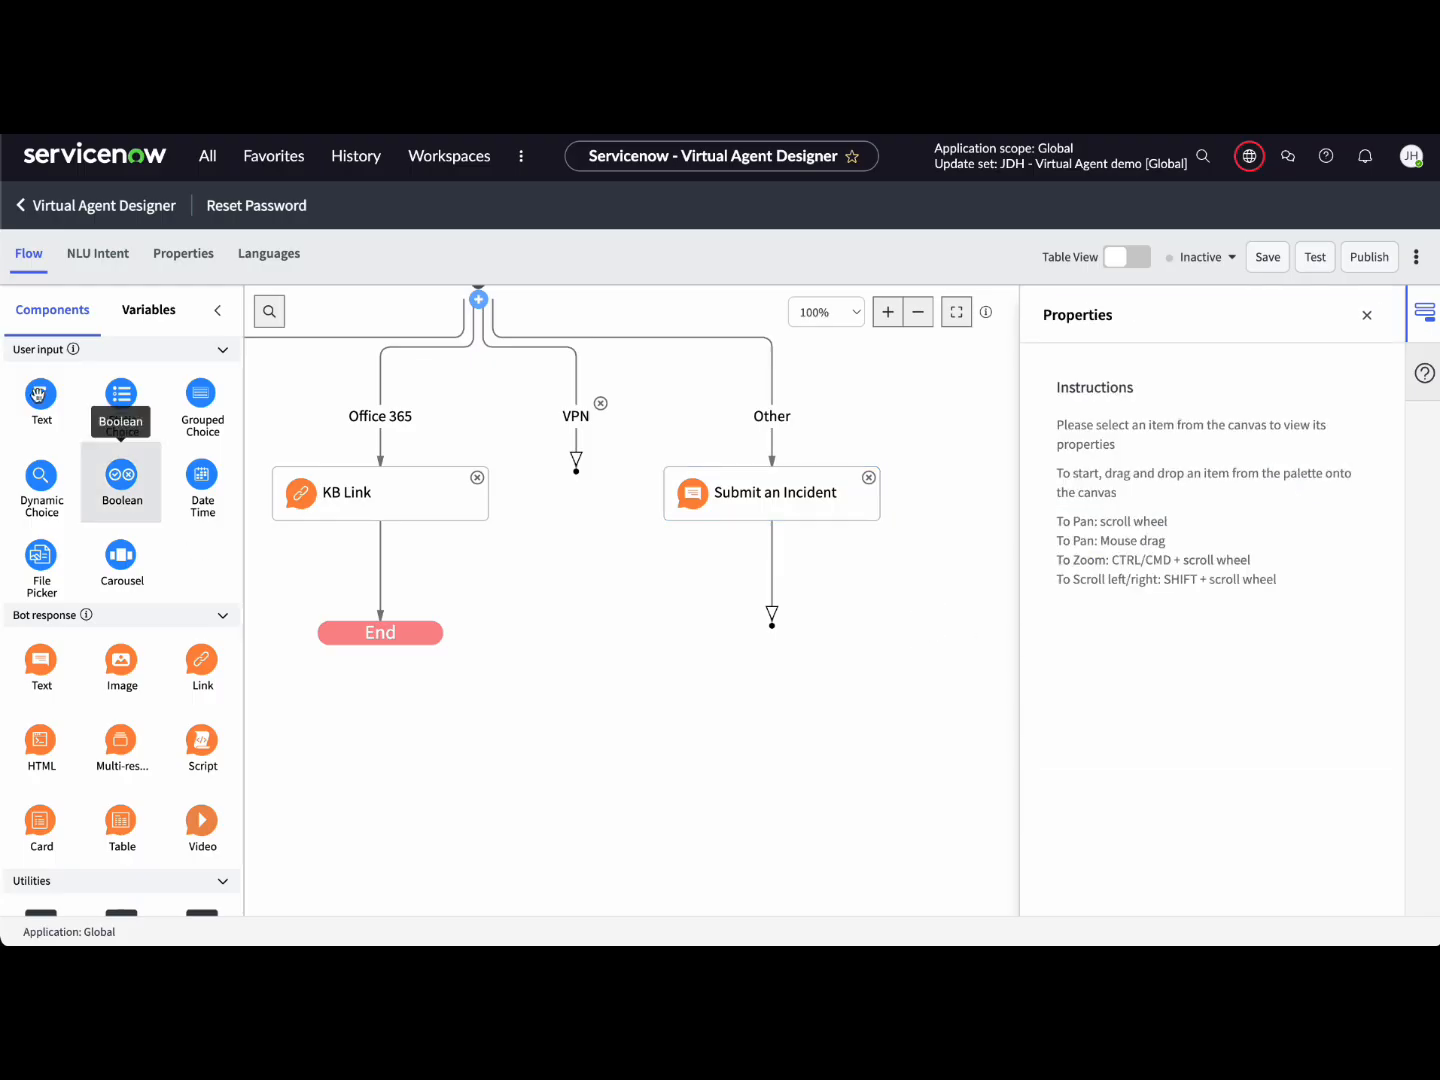
Step: Add a 'Name of system' text input asking which system the user cannot access
drag(33, 406, 770, 580)
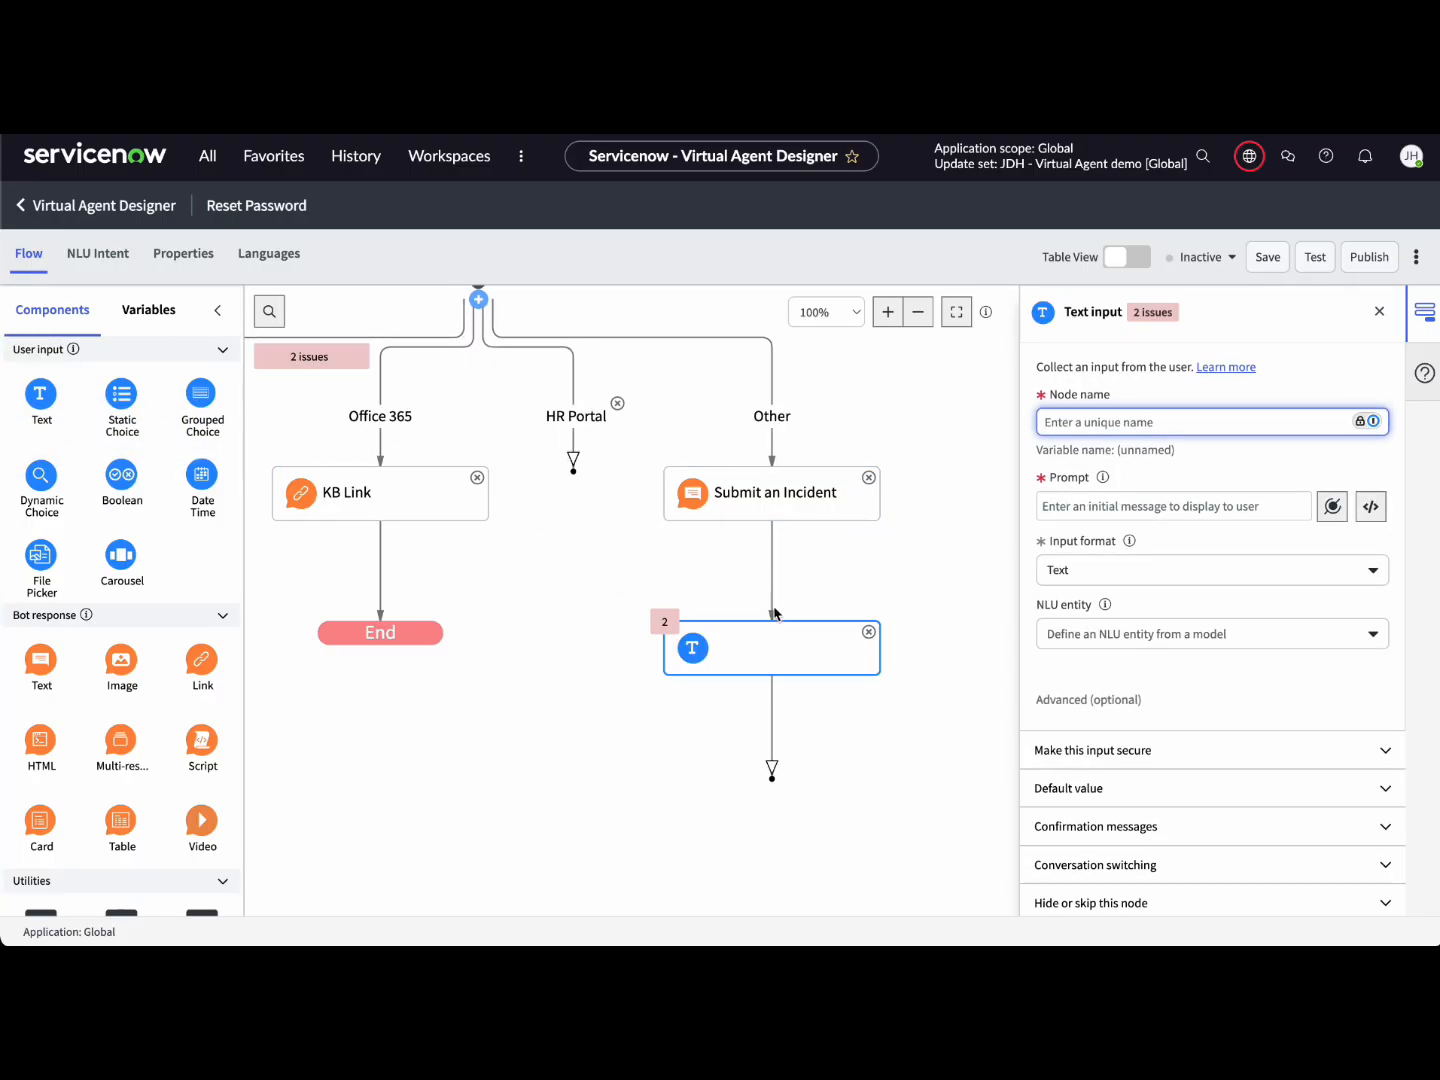
click(1121, 423)
text(Name of system)
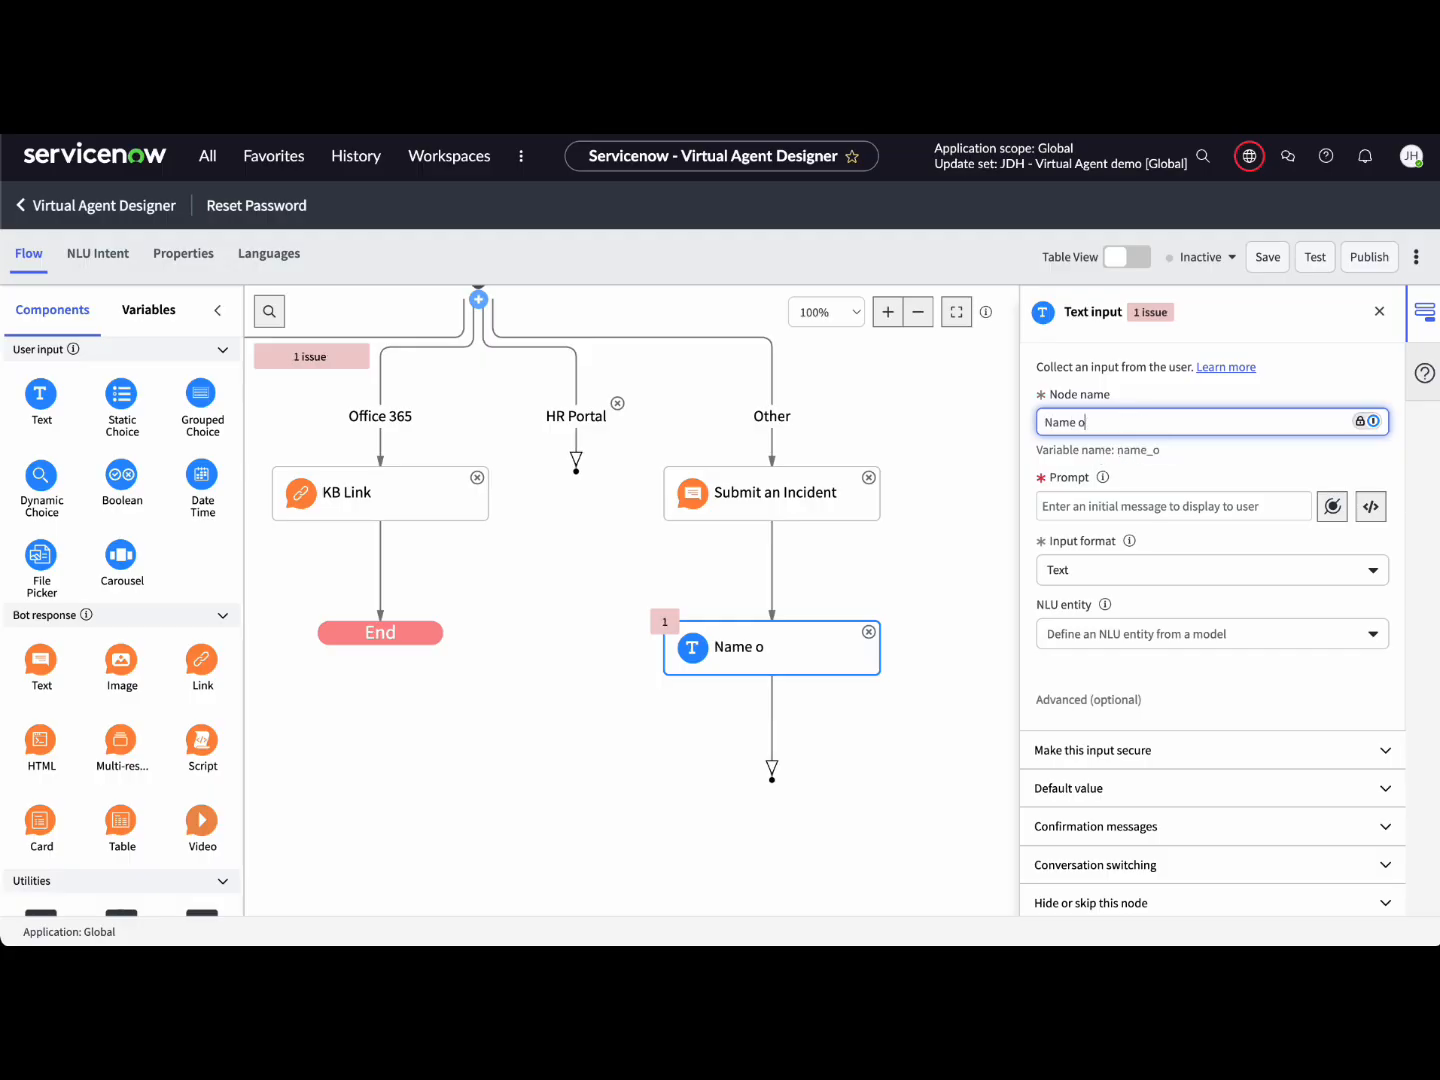
click(1111, 510)
text(What is)
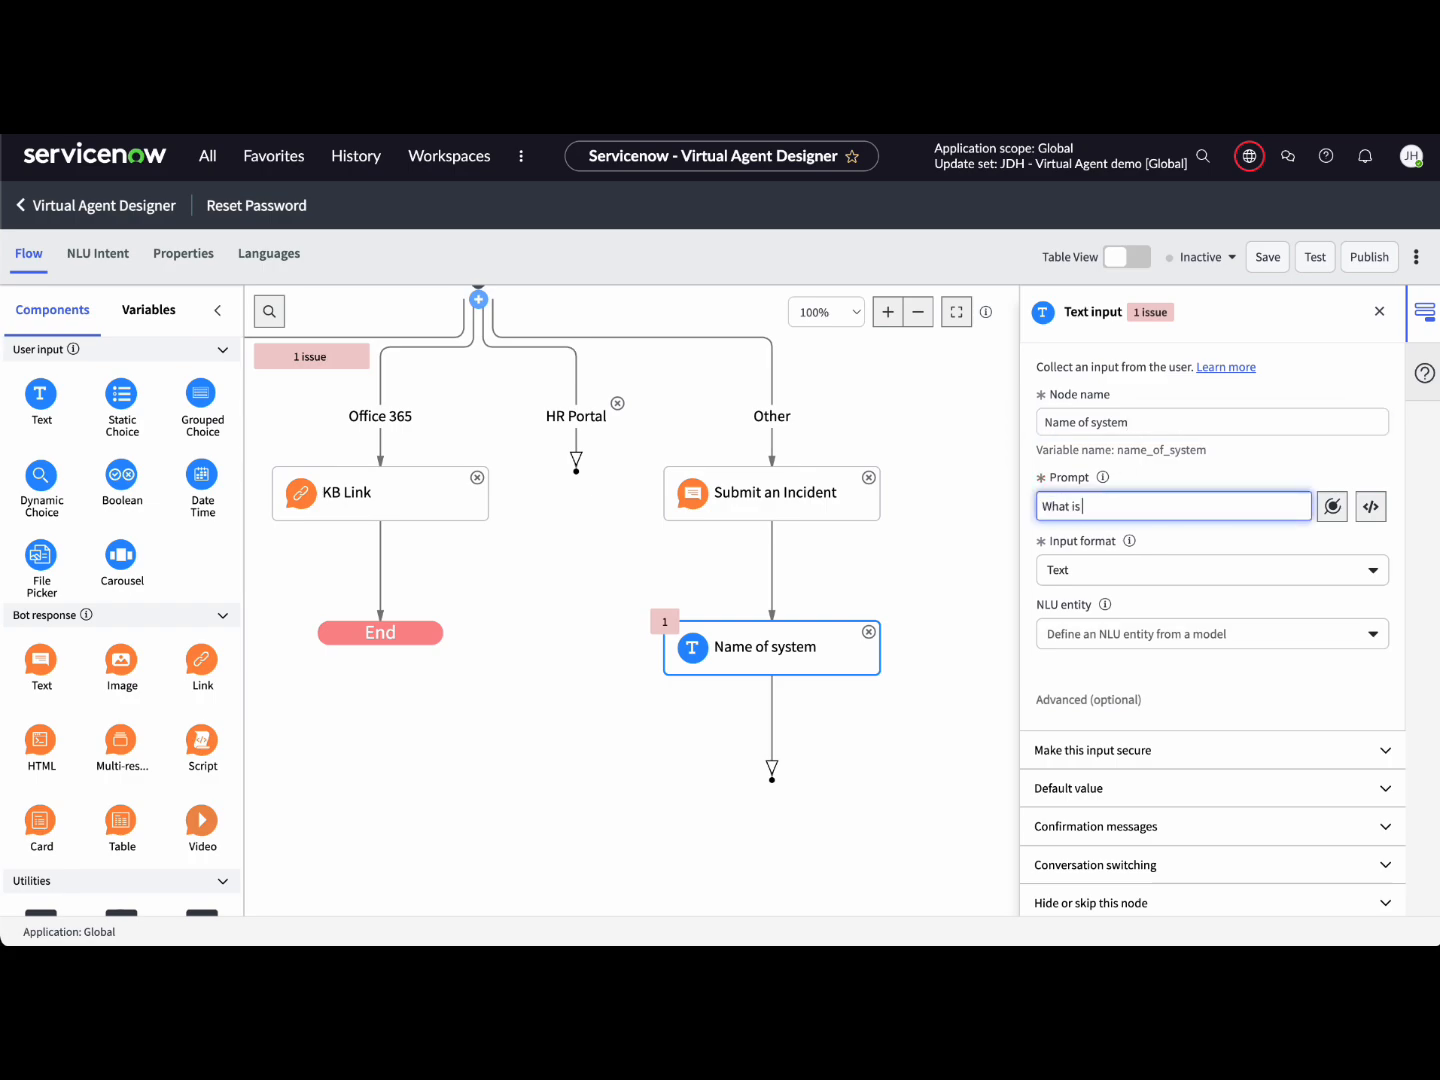
text( the system that you cannot access?)
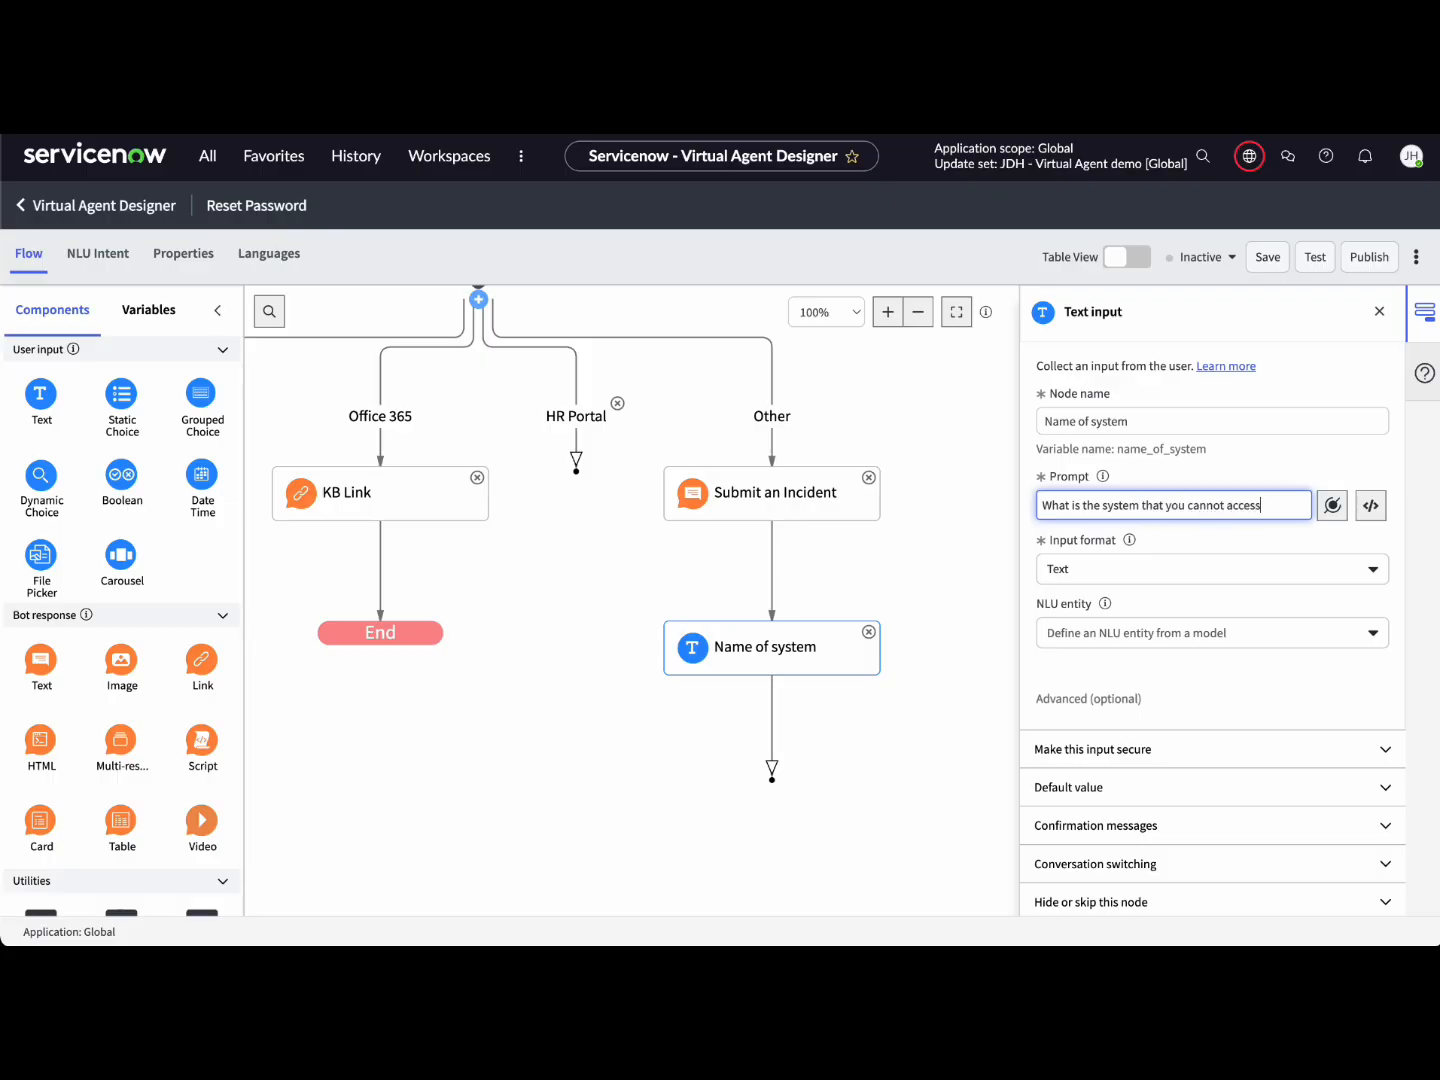
click(923, 741)
click(808, 660)
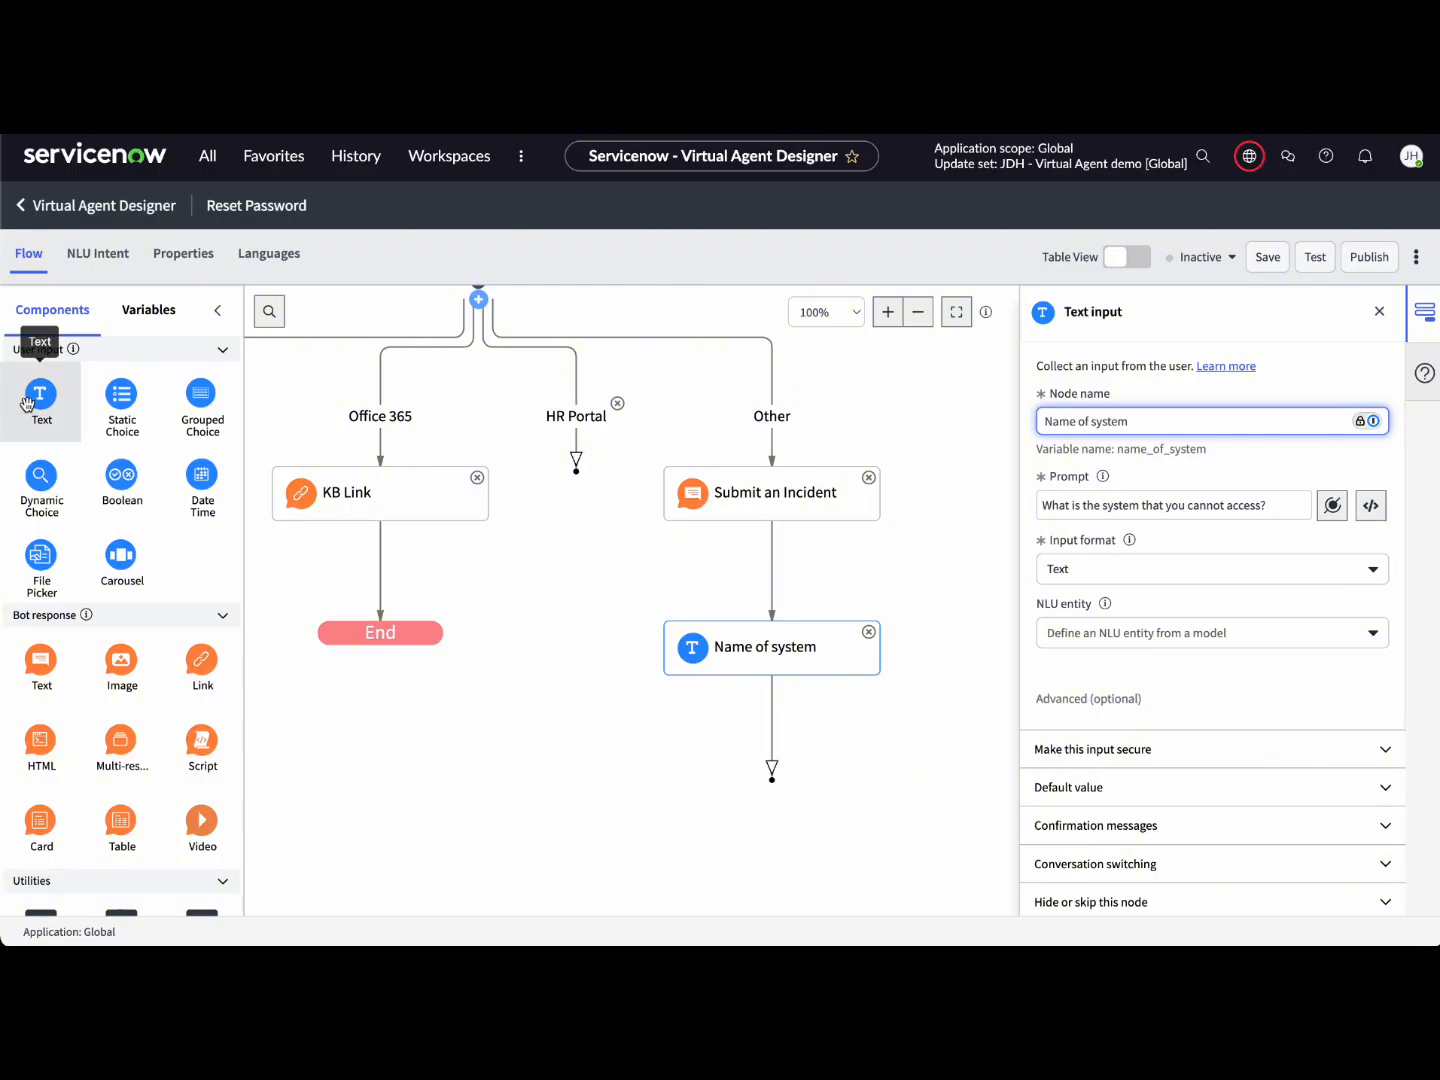
Step: Add a 'Username' input asking for the account's username or email, with a text response below it
drag(26, 401, 780, 725)
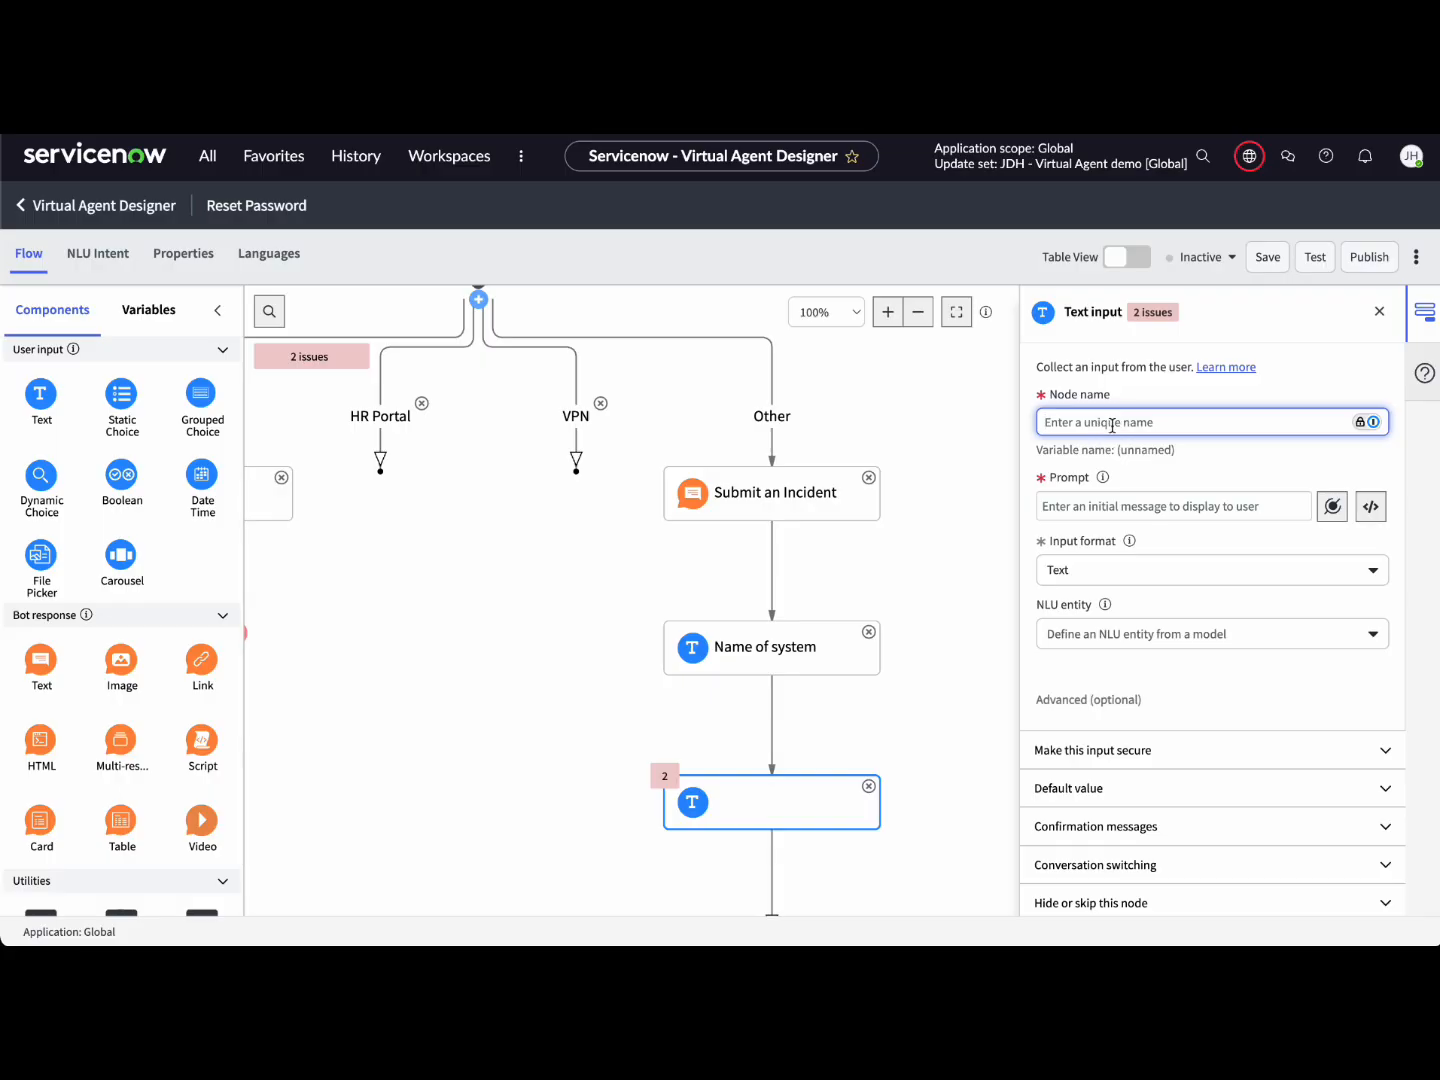
text(Username)
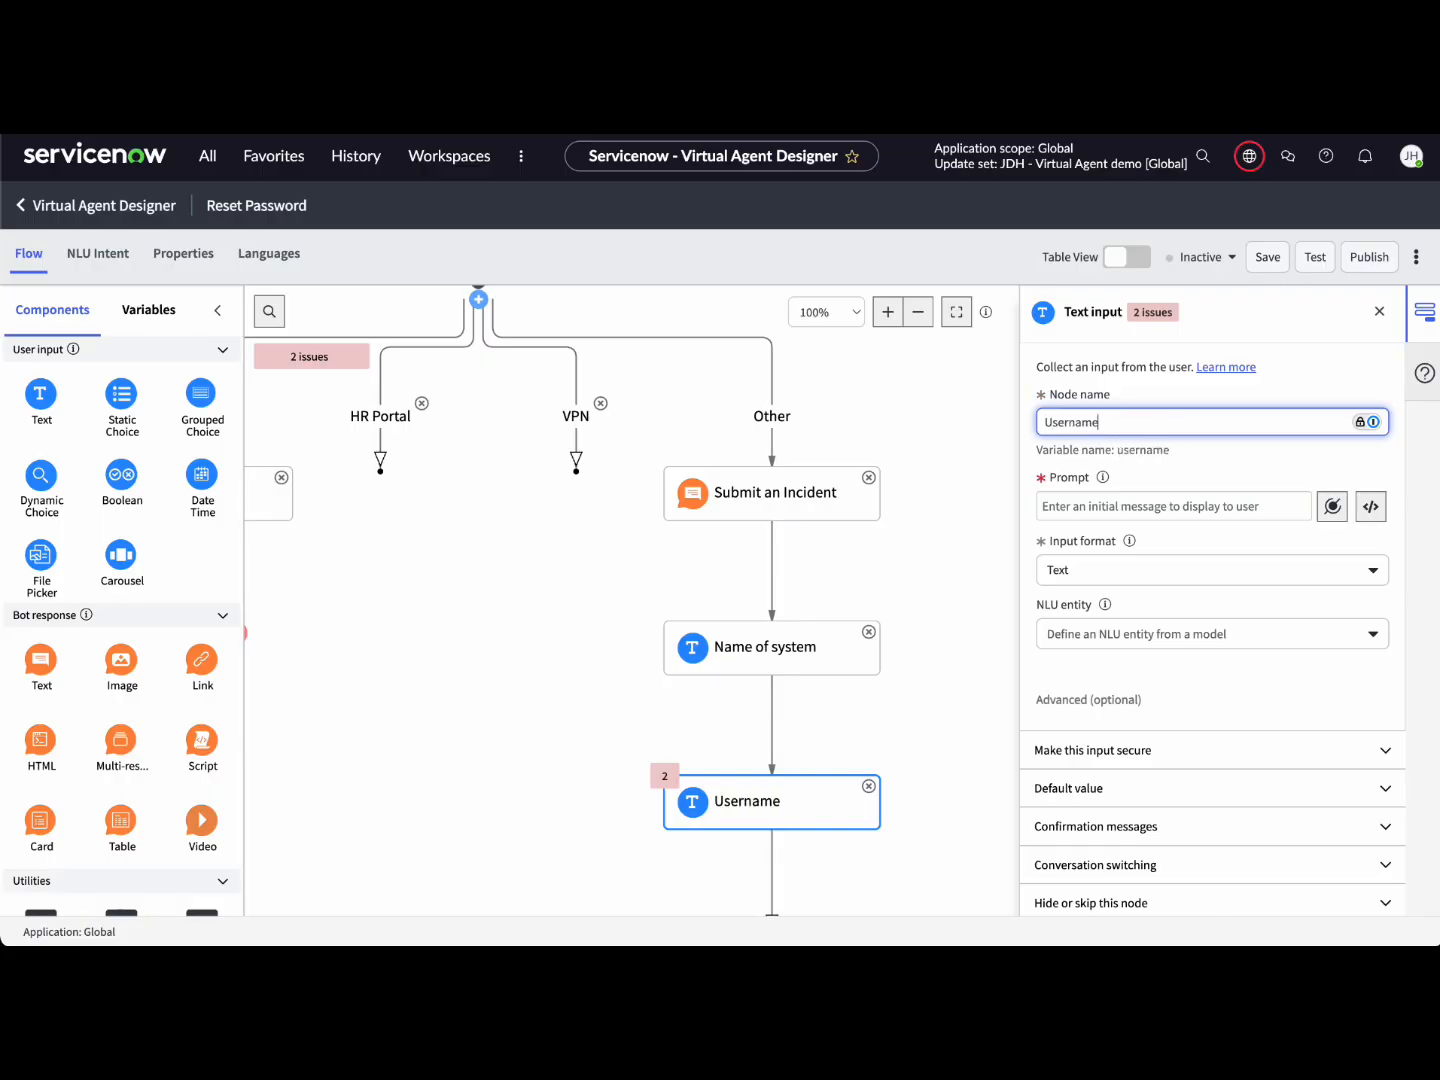
click(1142, 510)
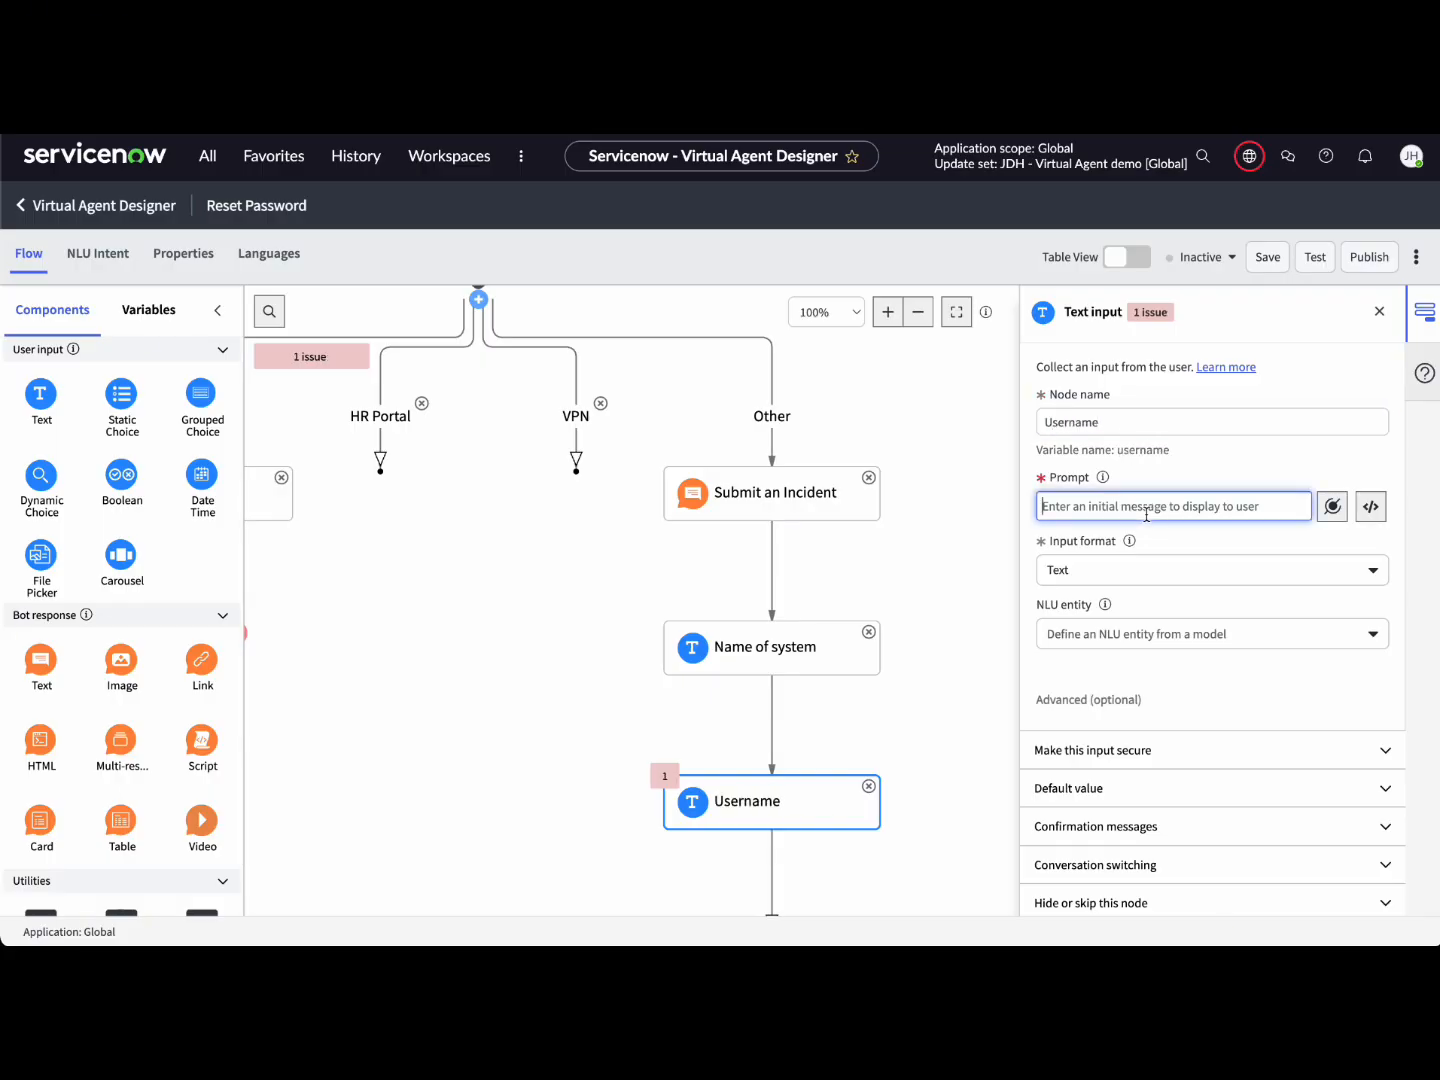
text(What is the name)
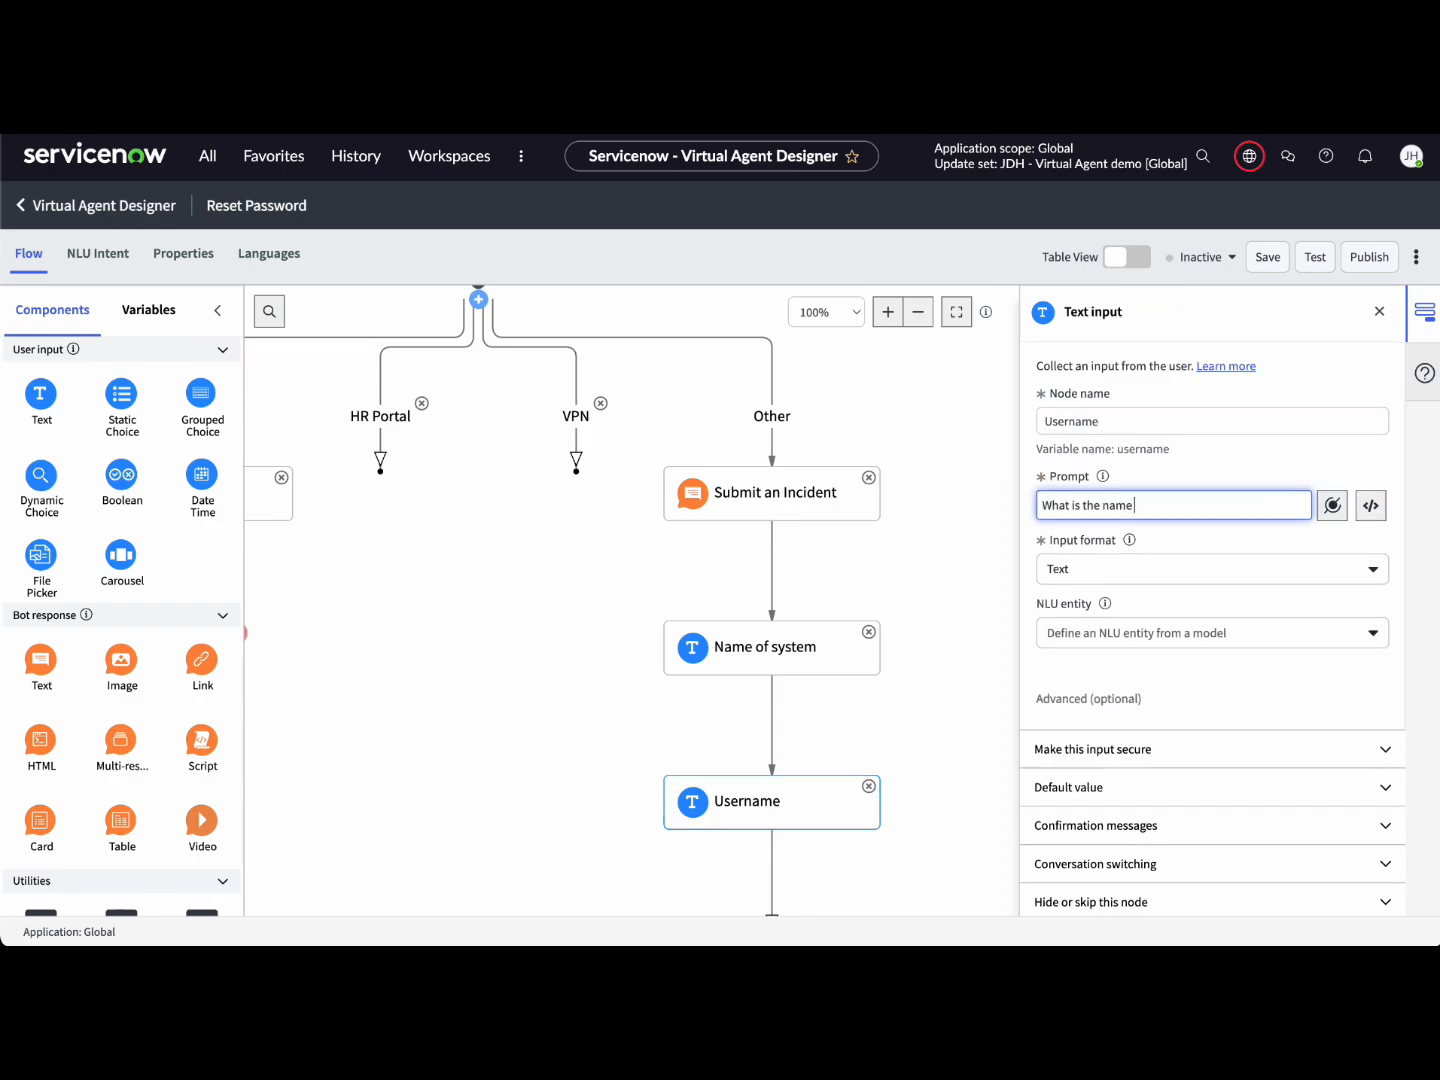
key(BackSpace)
key(BackSpace)
key(BackSpace)
key(BackSpace)
key(BackSpace)
key(BackSpace)
key(BackSpace)
key(BackSpace)
key(BackSpace)
key(BackSpace)
key(BackSpace)
key(BackSpace)
key(BackSpace)
key(BackSpace)
key(BackSpace)
key(BackSpace)
text(What is )
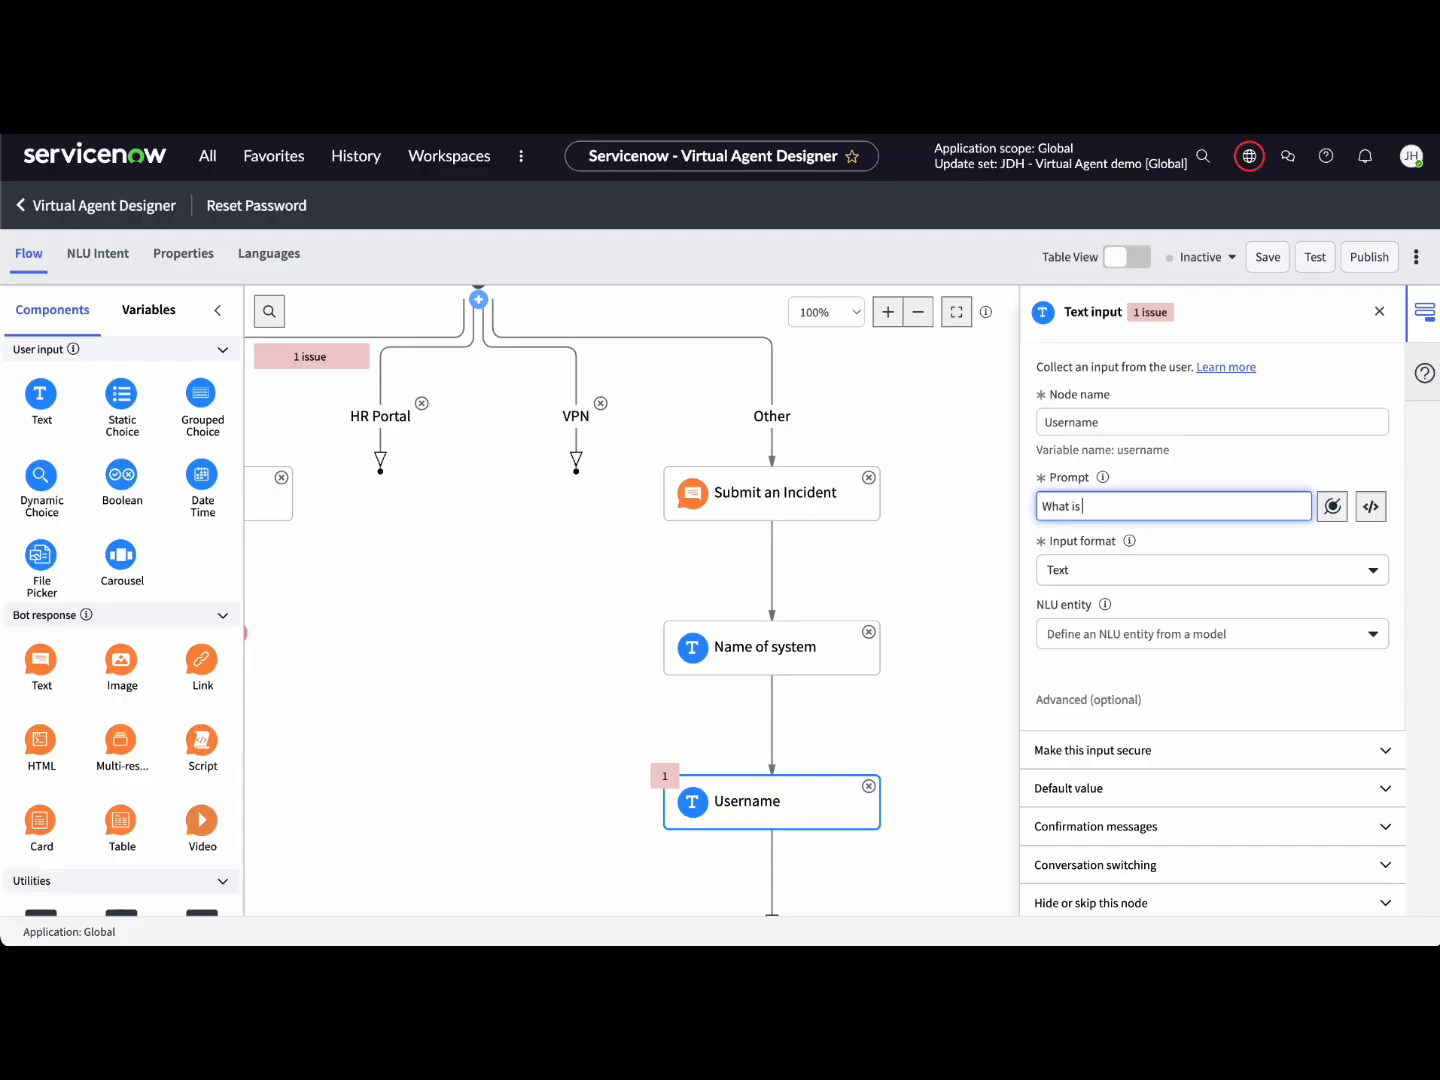
text(the username or email for the account you are trying to ac)
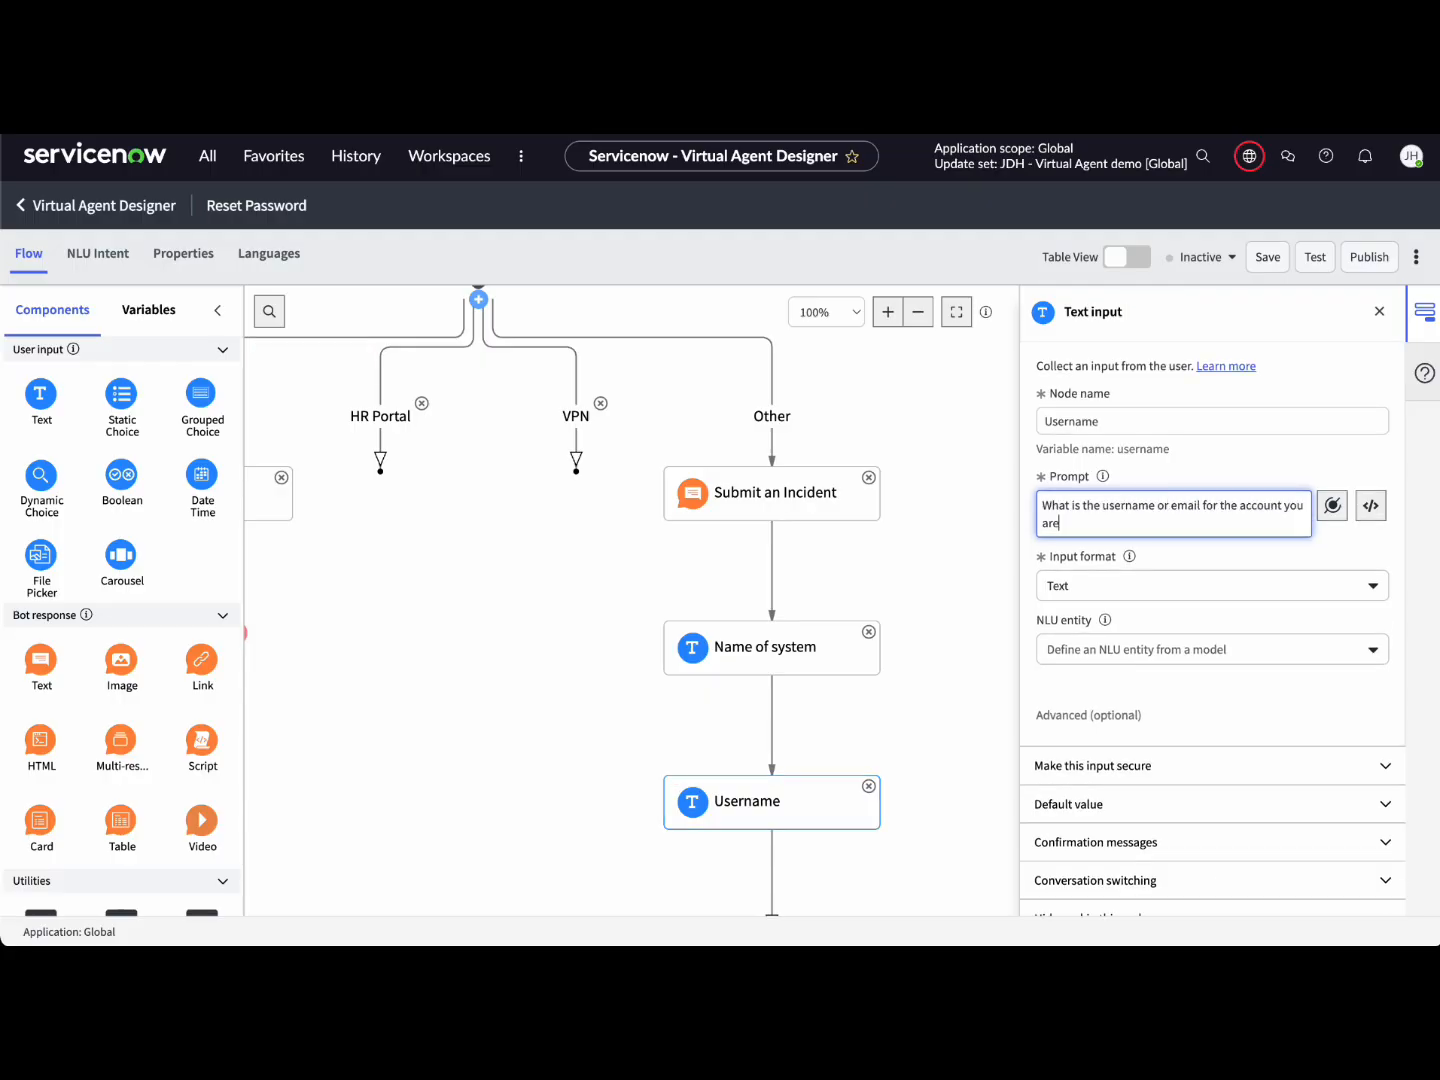
text(cess?)
drag(39, 392, 866, 698)
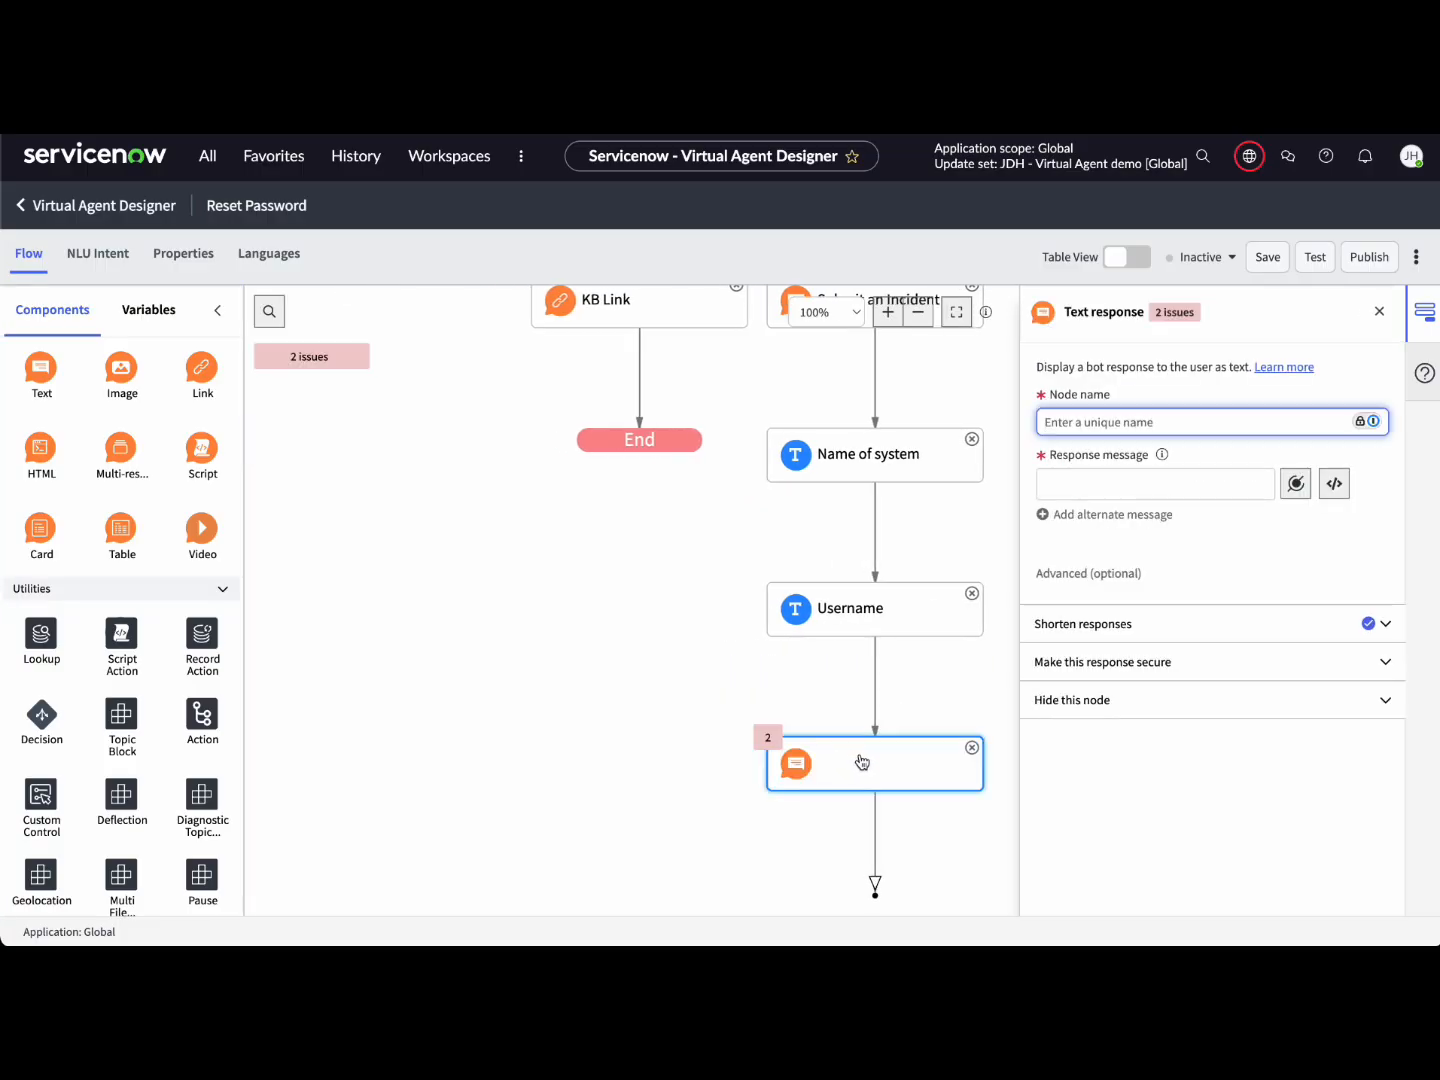
Step: Name the response 'Thanks, Submitting' with 'Thank you for your responses, I will now create a ticket on your behalf.'
text(Gre)
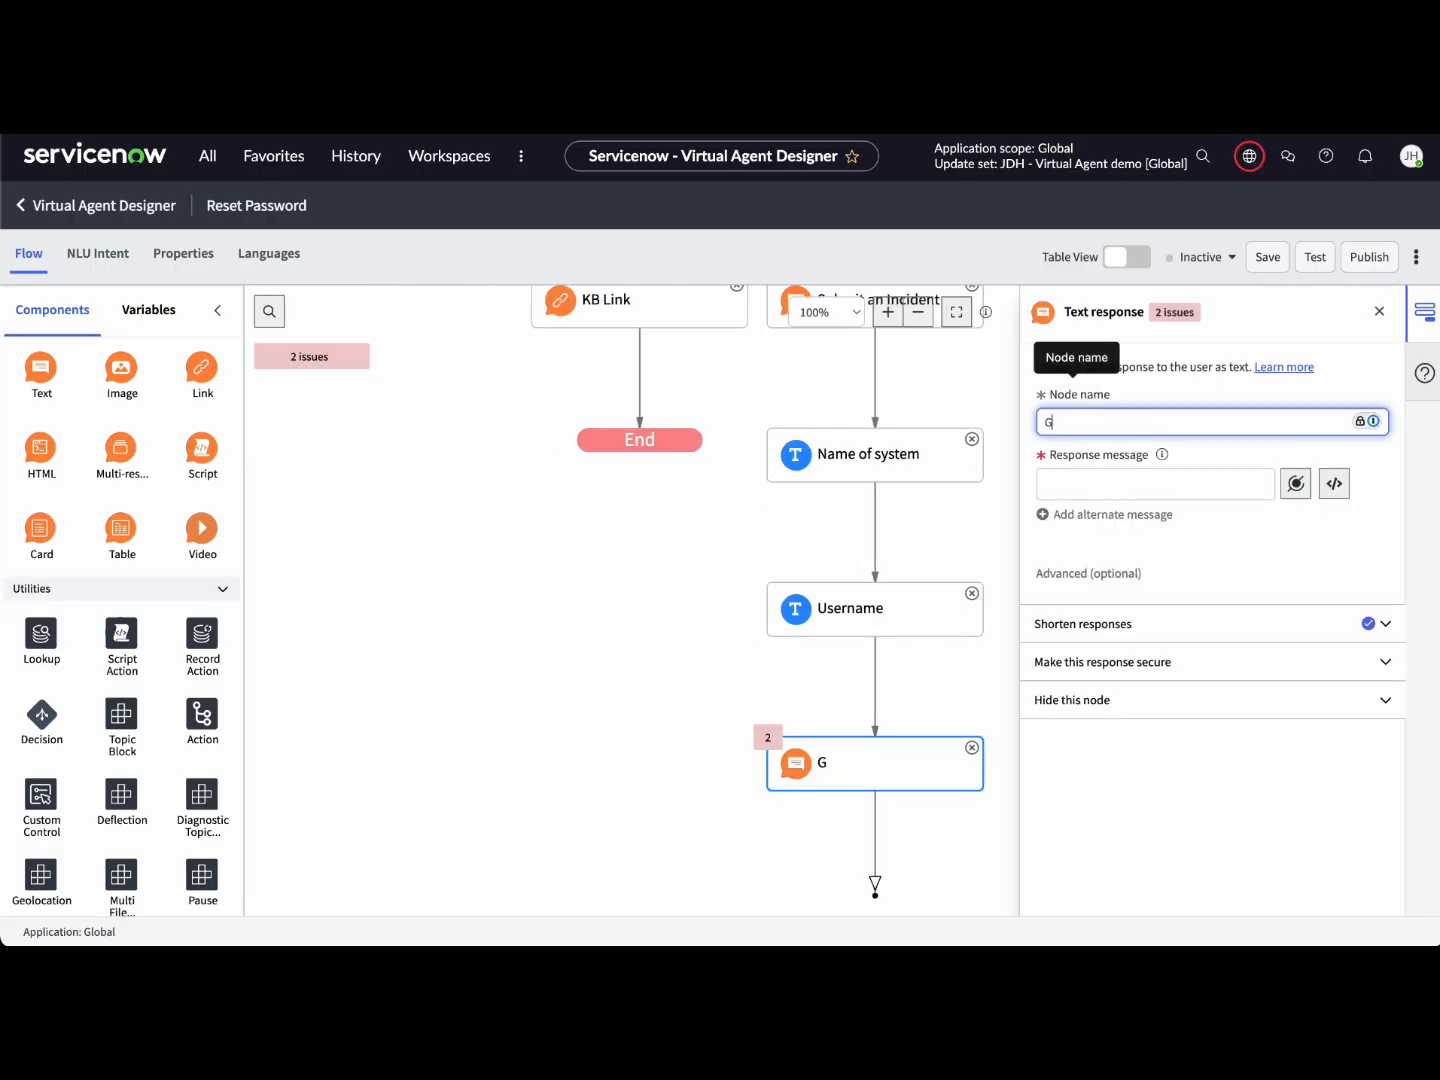
key(BackSpace)
key(BackSpace)
key(BackSpace)
text(Thanks, Submitting)
click(1103, 479)
text(Thank you for your responses,)
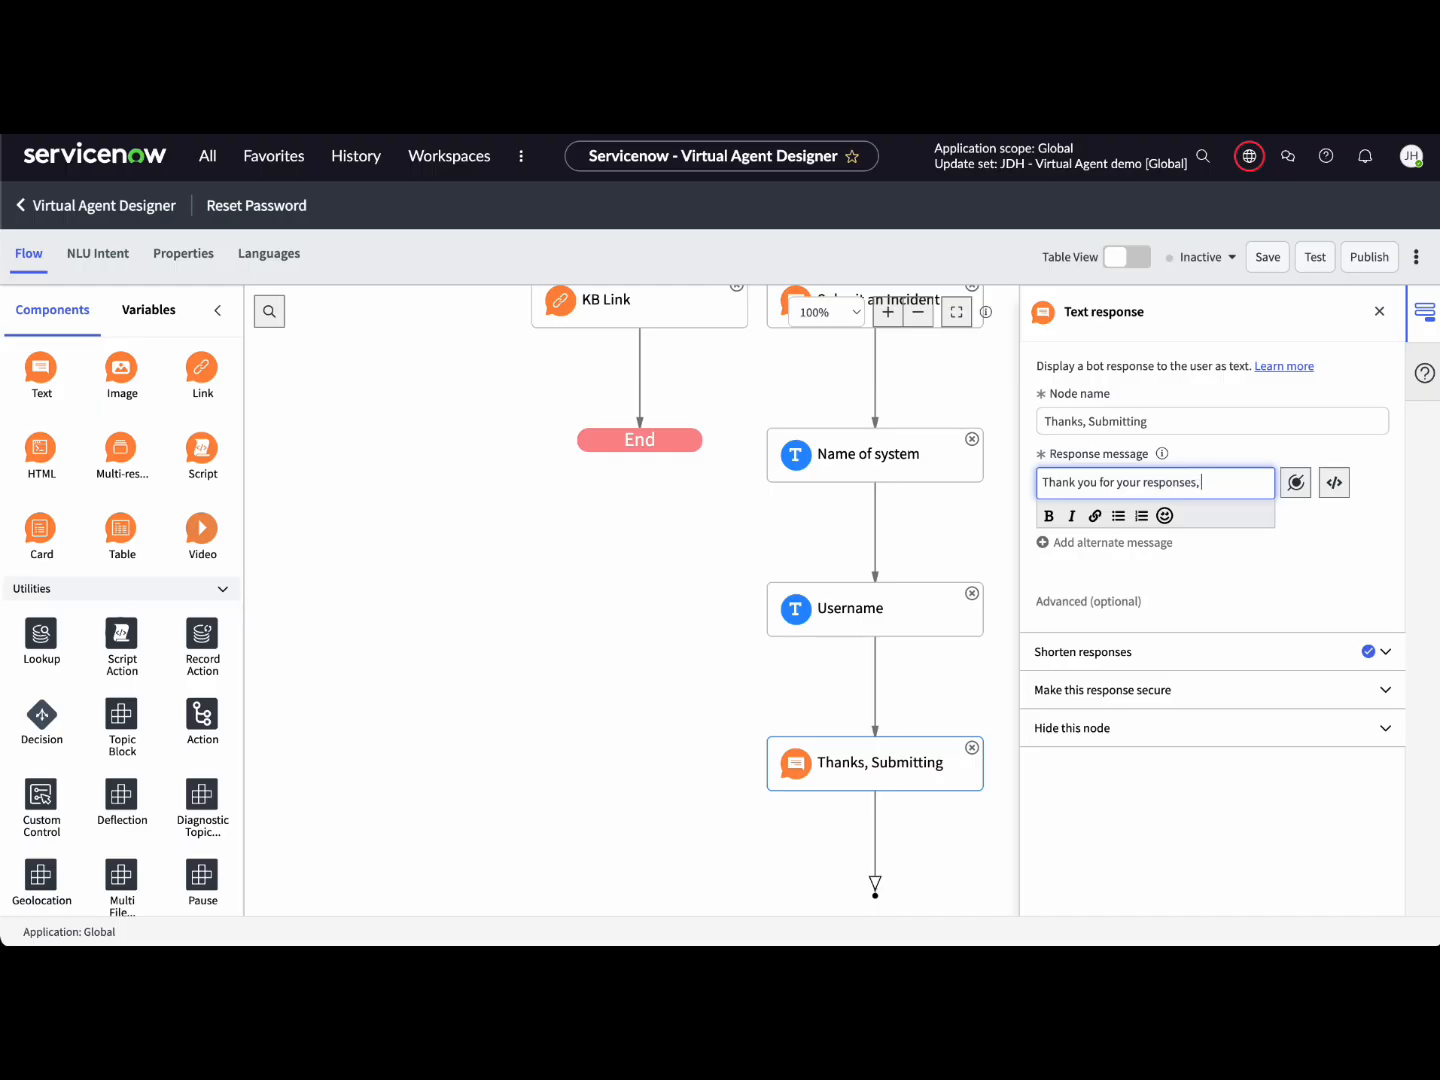
text( I will now create a ticke)
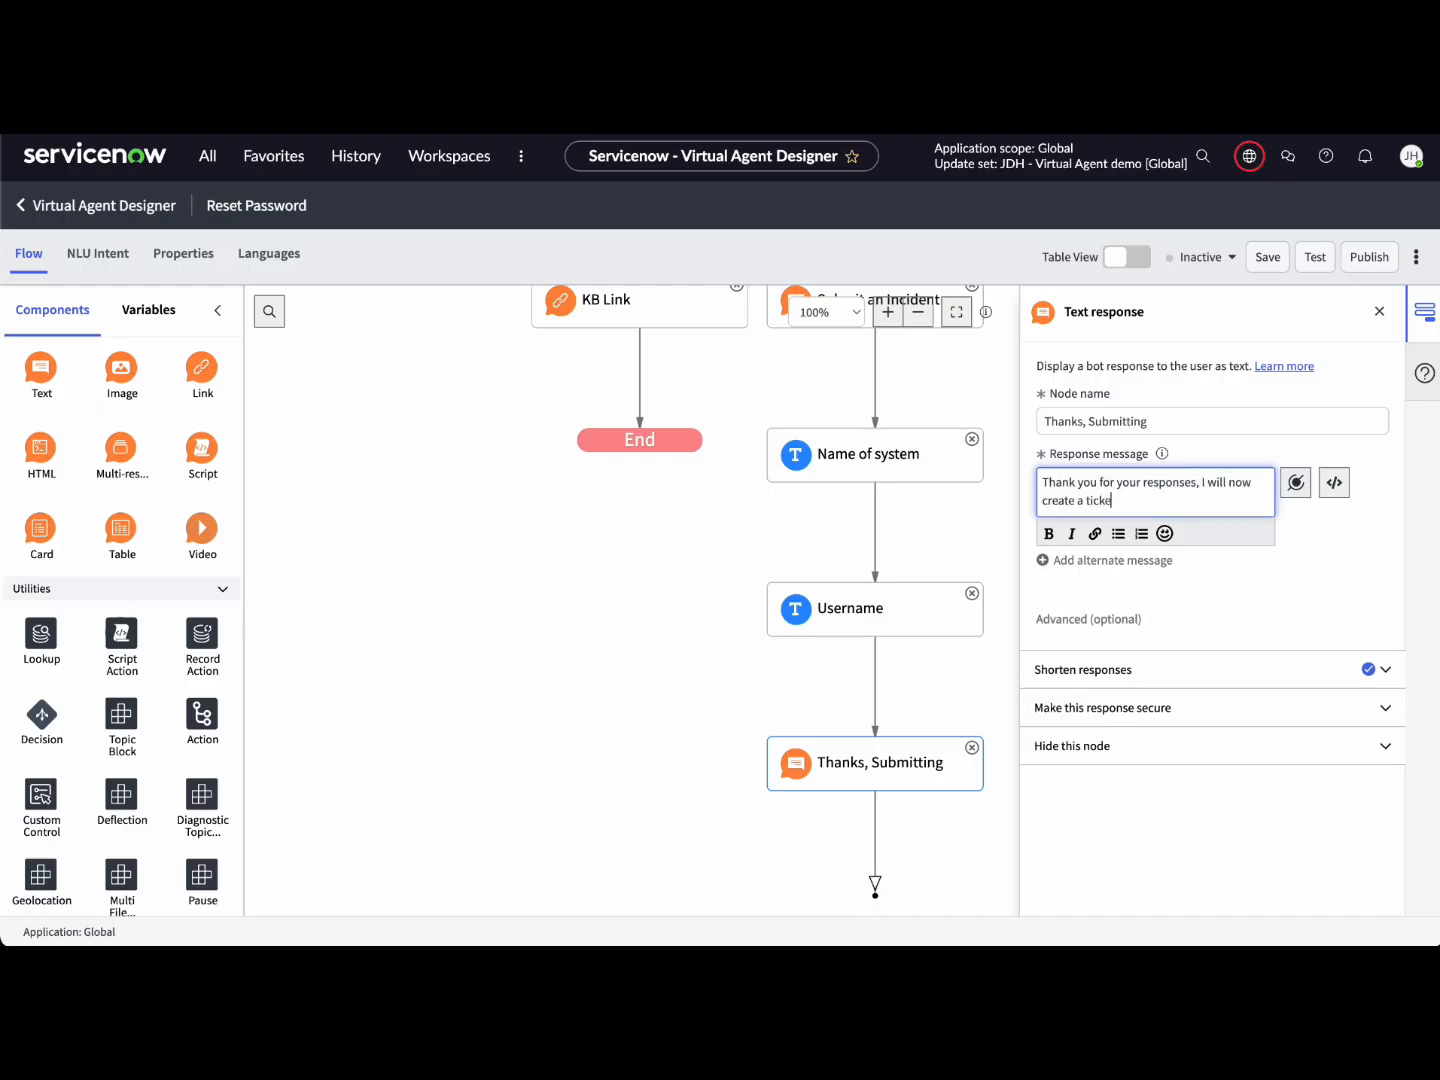
text(t on your b)
key(BackSpace)
key(BackSpace)
key(BackSpace)
key(BackSpace)
text(half.)
click(739, 718)
scroll(741, 723, down, 3)
scroll(741, 723, right, 2)
Step: Add a 'Create Ticket' record action that creates an Incident [incident] record, and open its field values
drag(194, 635, 739, 611)
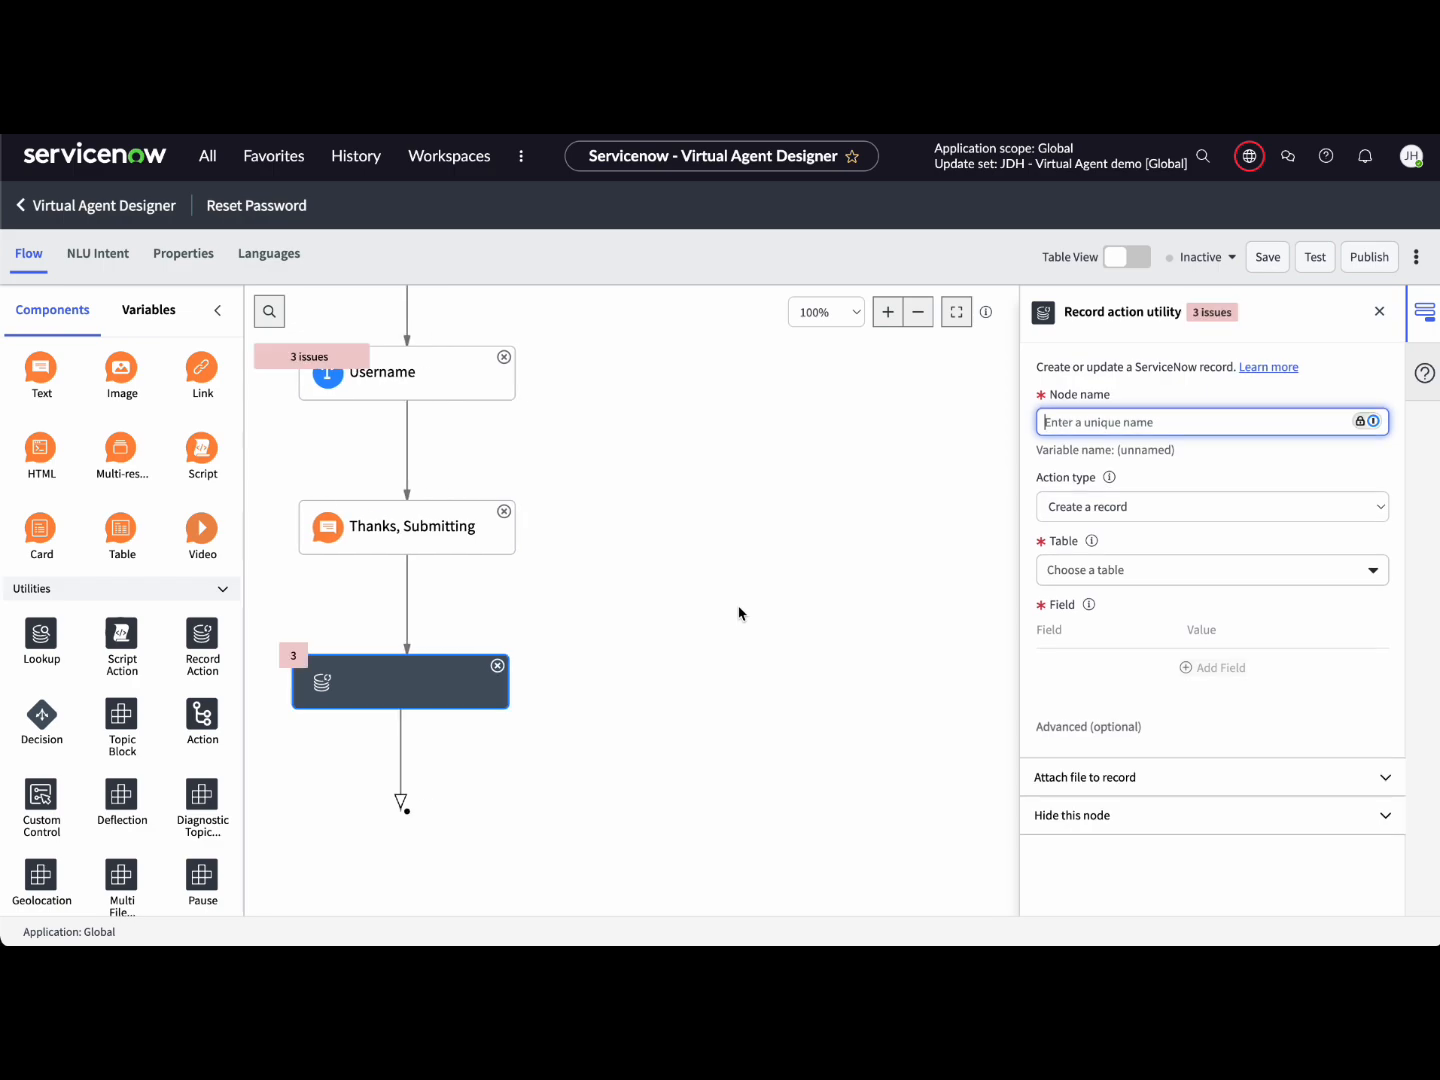
text(Create Ticket)
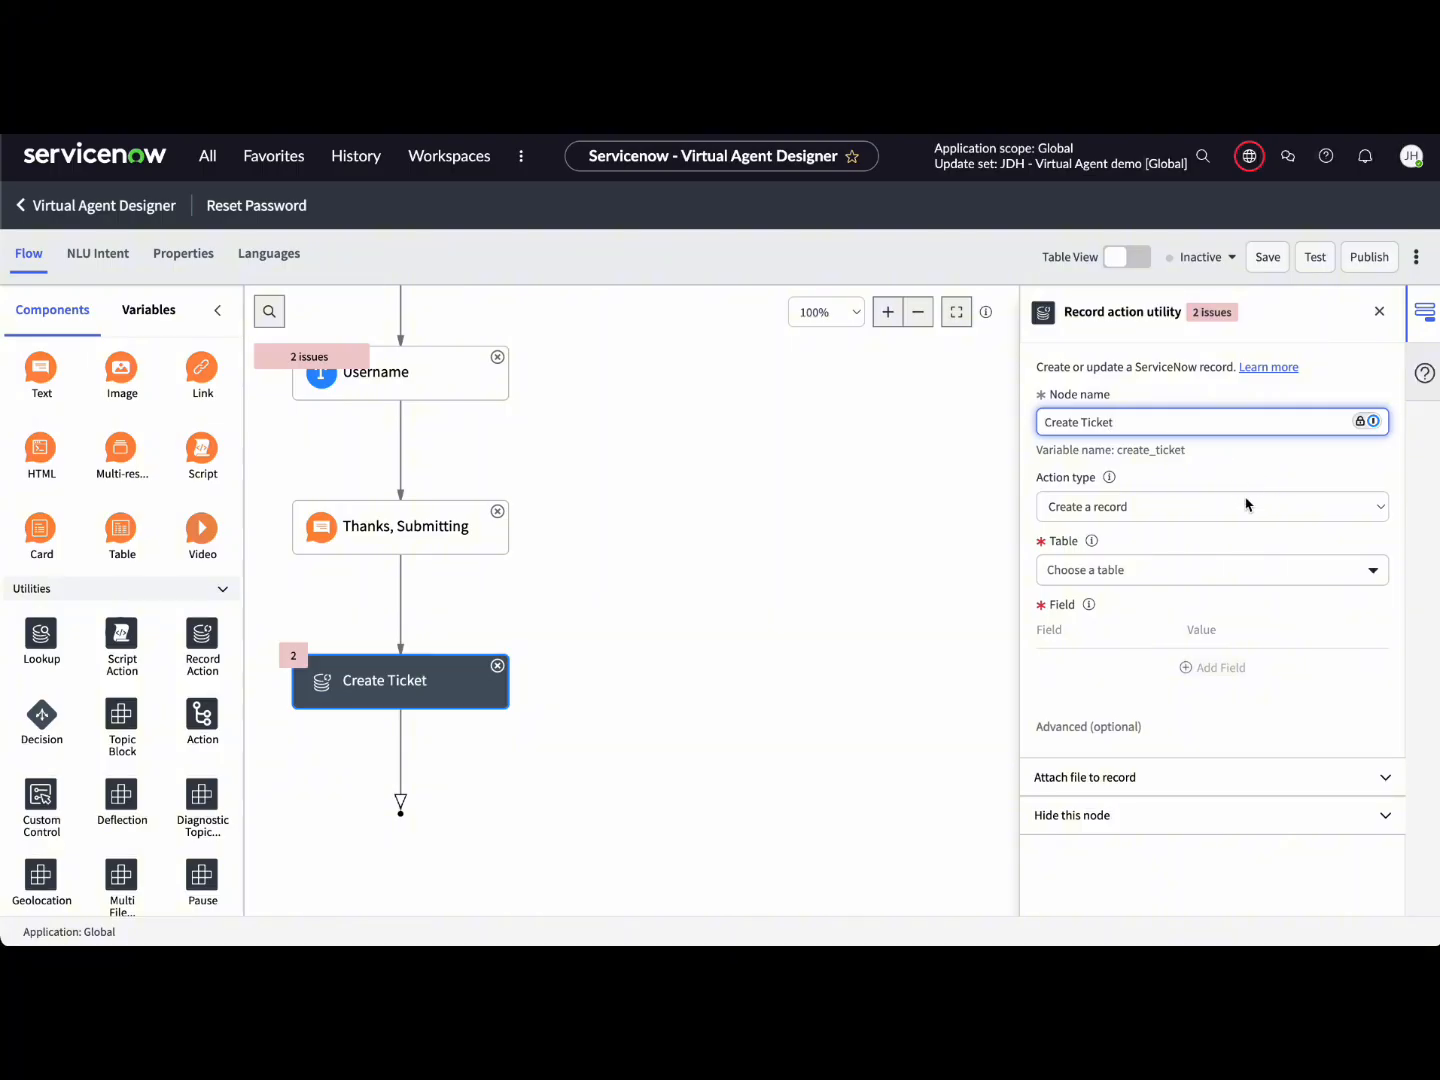
click(1172, 516)
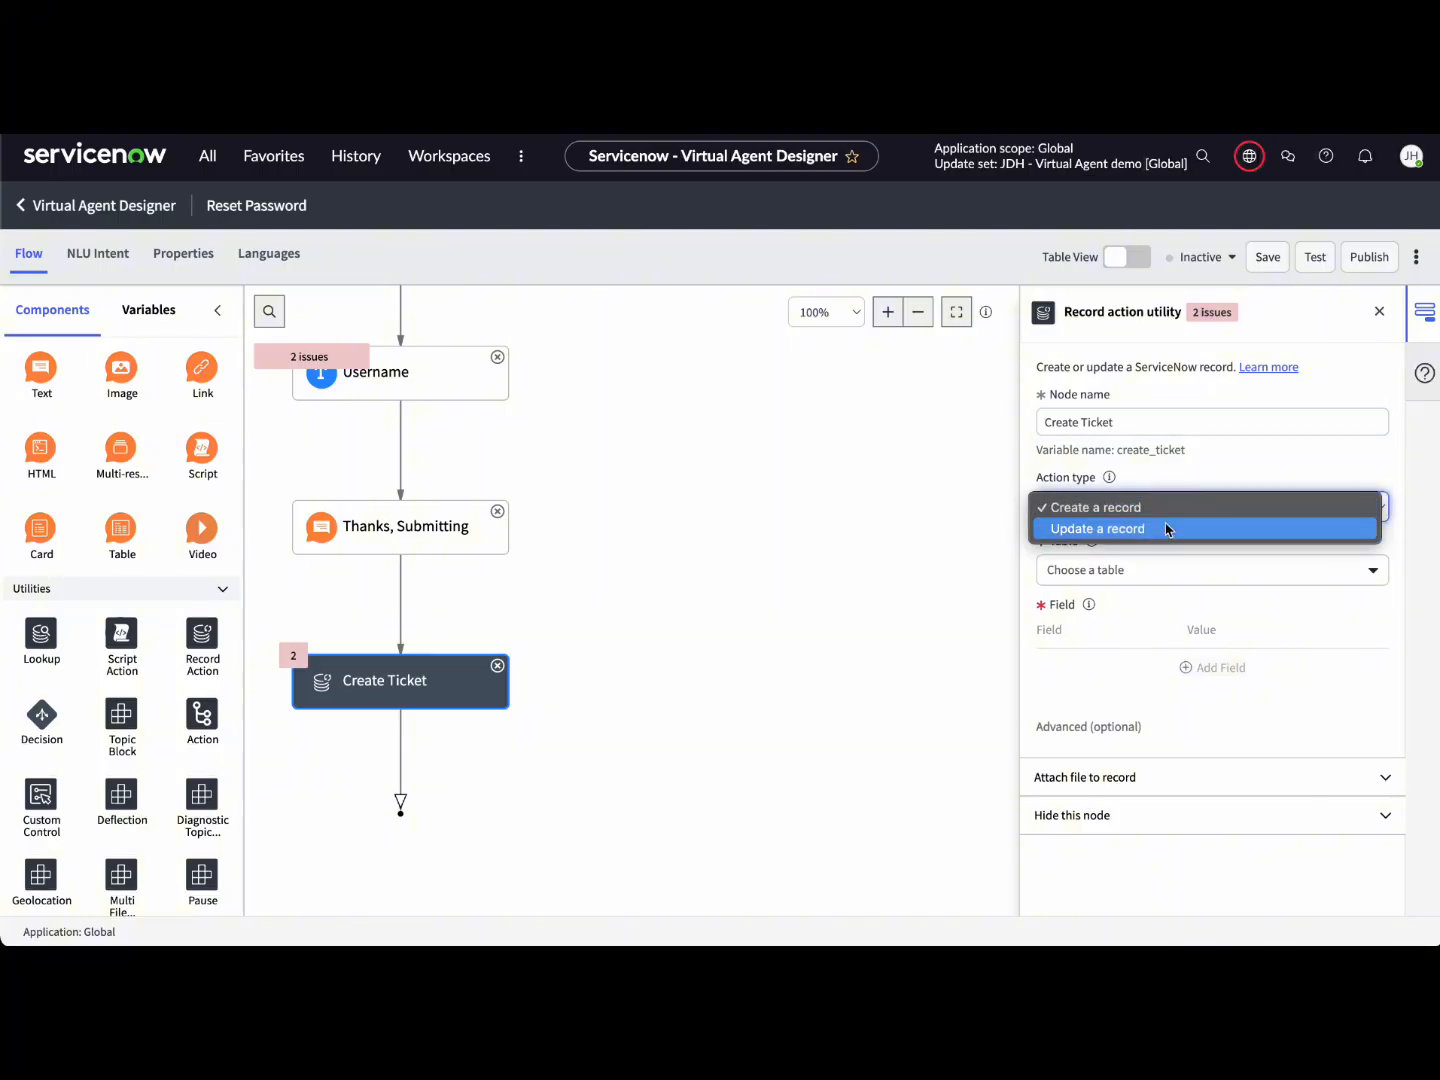
click(1166, 509)
click(1155, 568)
click(1144, 572)
text(inci)
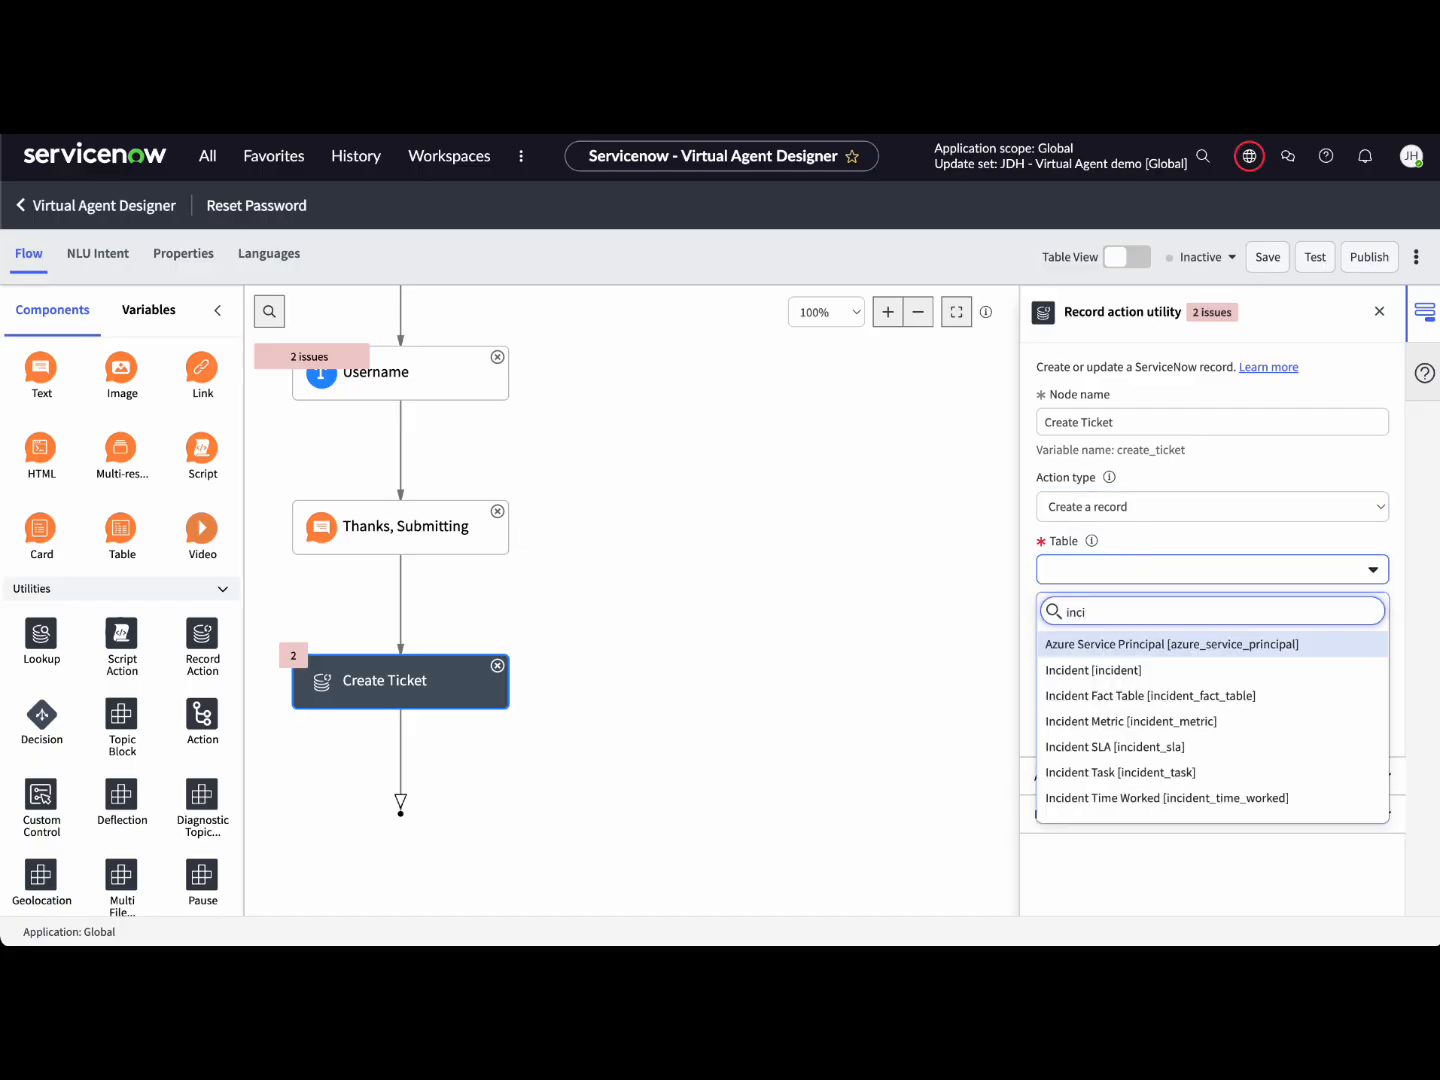
click(1131, 670)
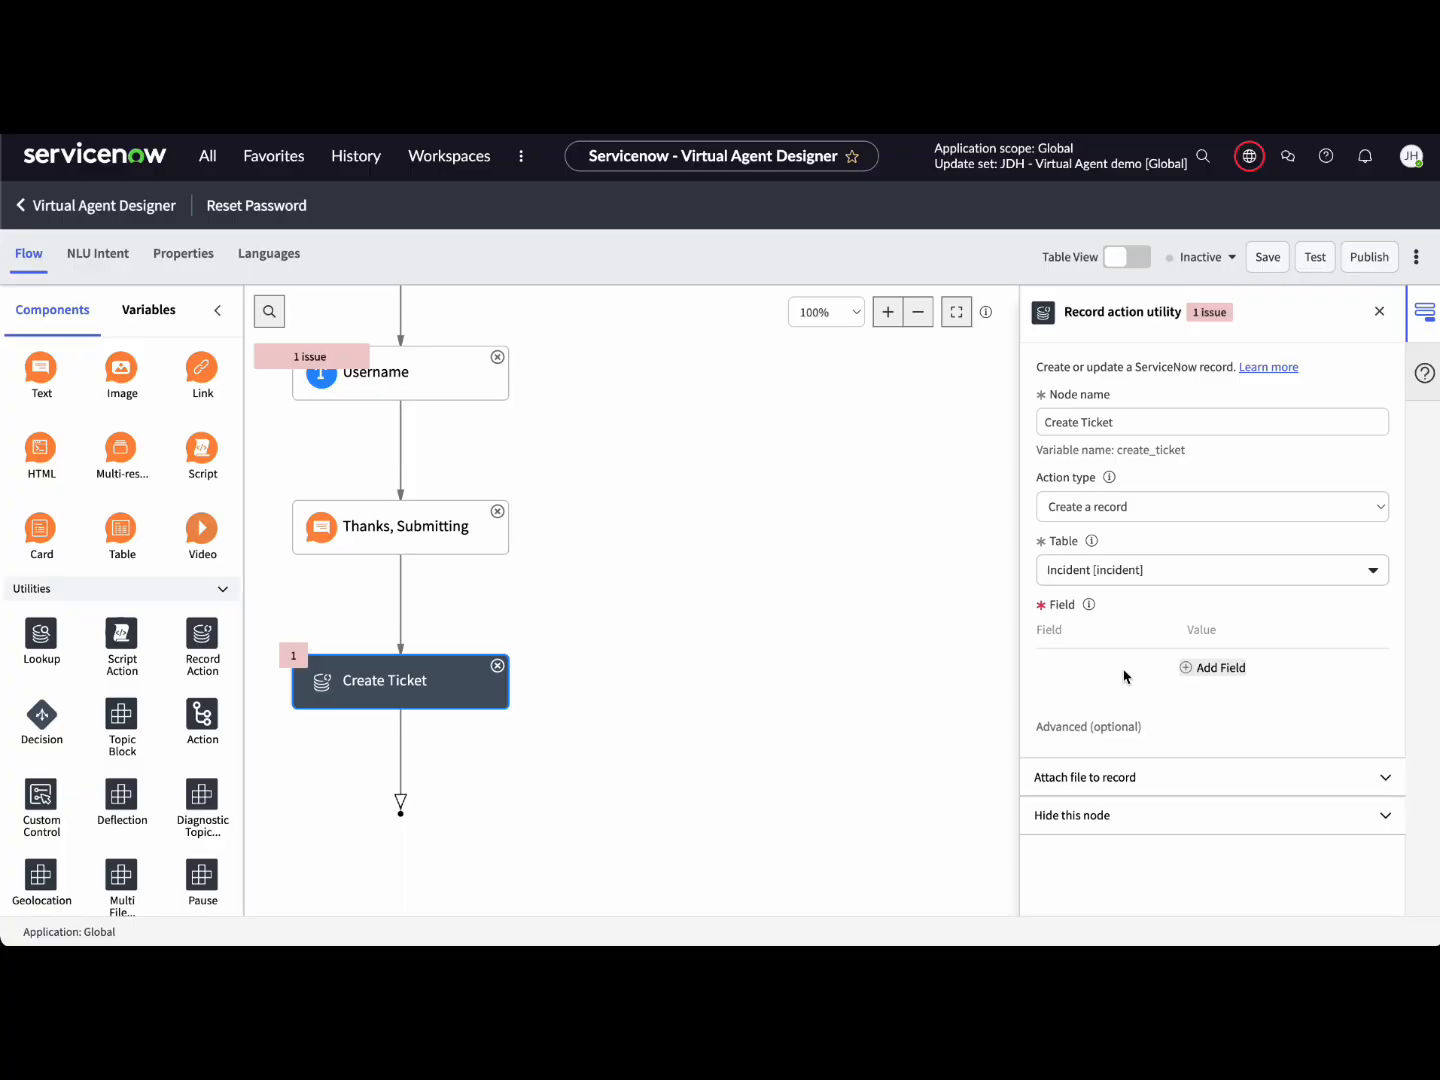
click(1211, 668)
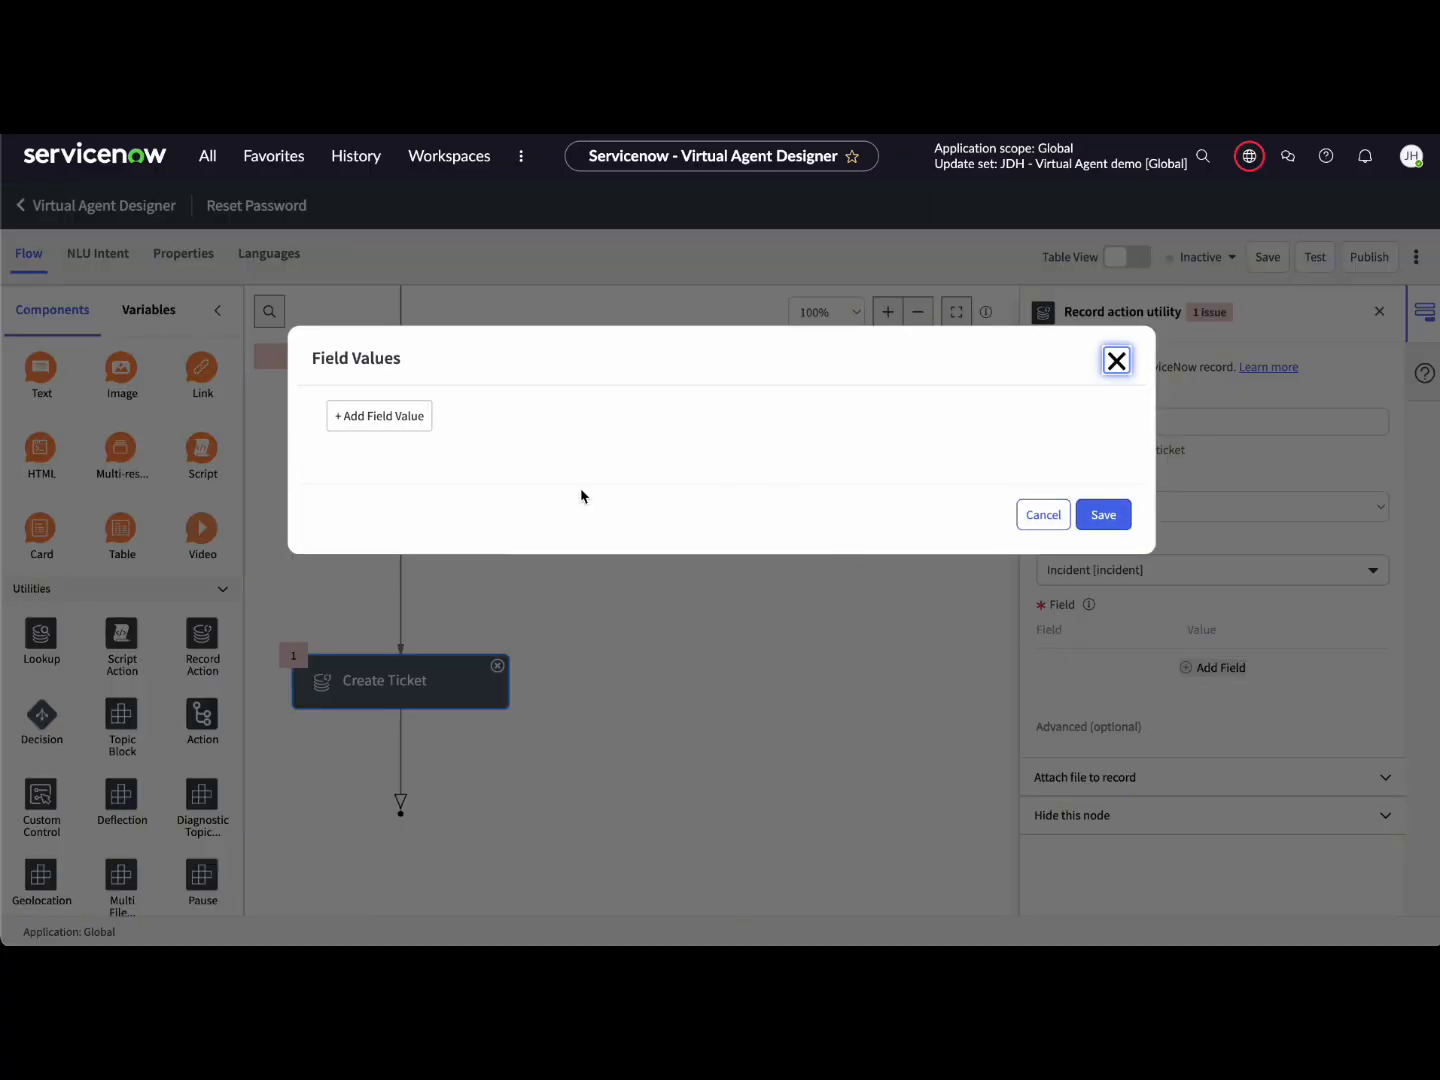
Step: Add Short description and Description rows to the ticket's field values
click(402, 429)
click(450, 419)
click(455, 459)
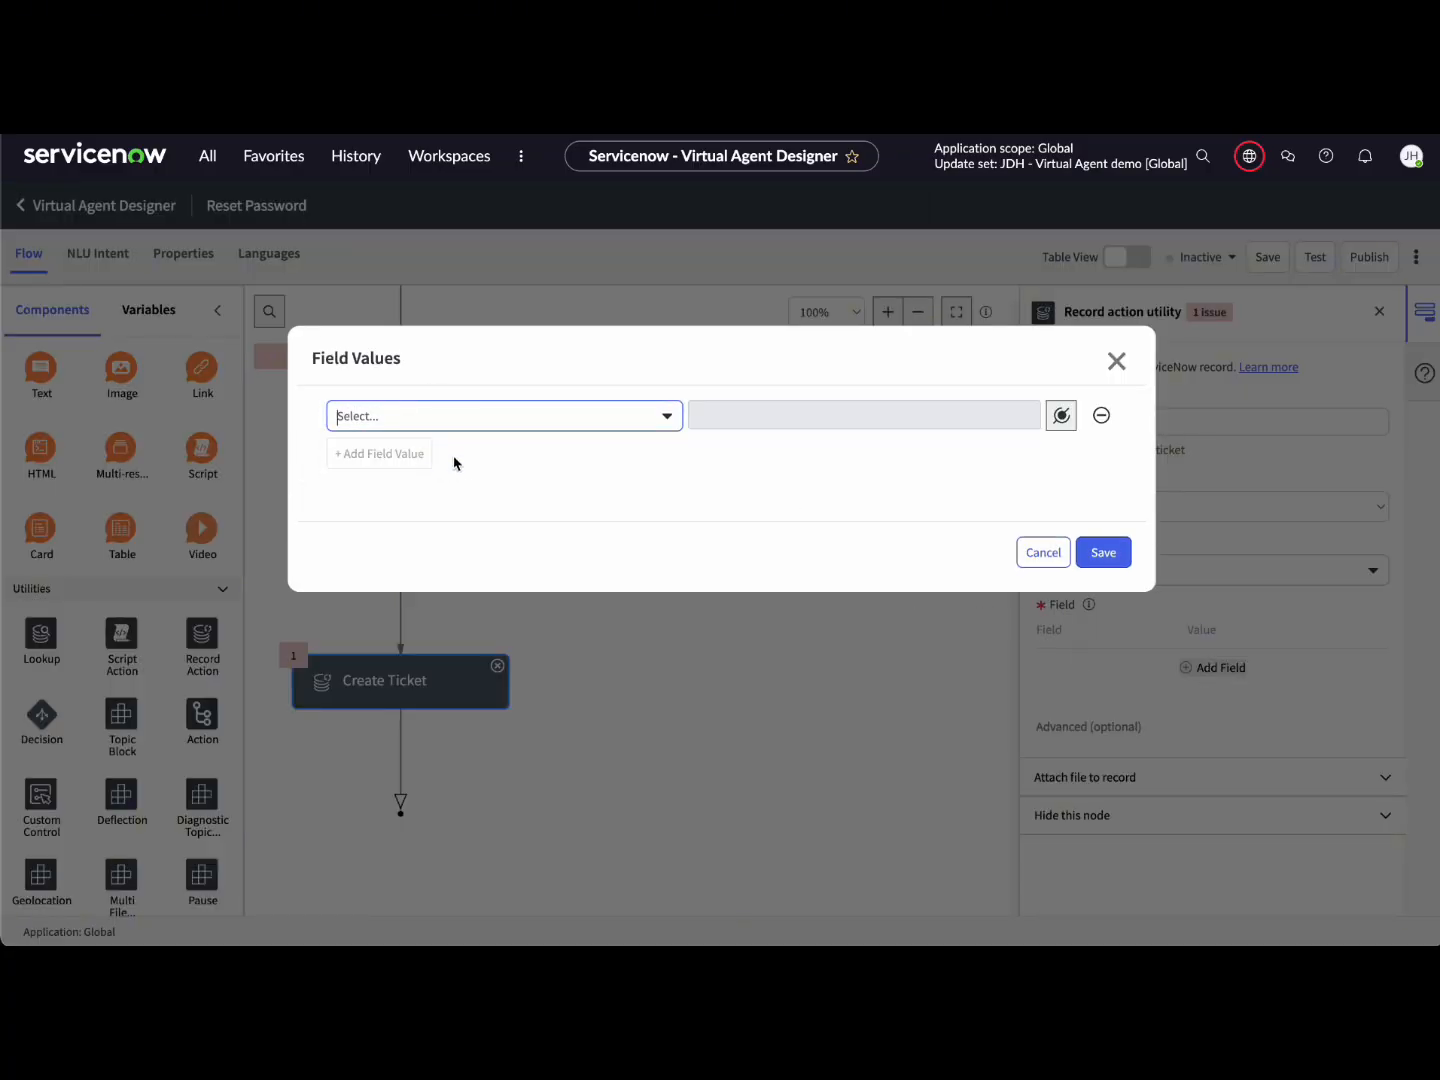
text(sho)
click(453, 496)
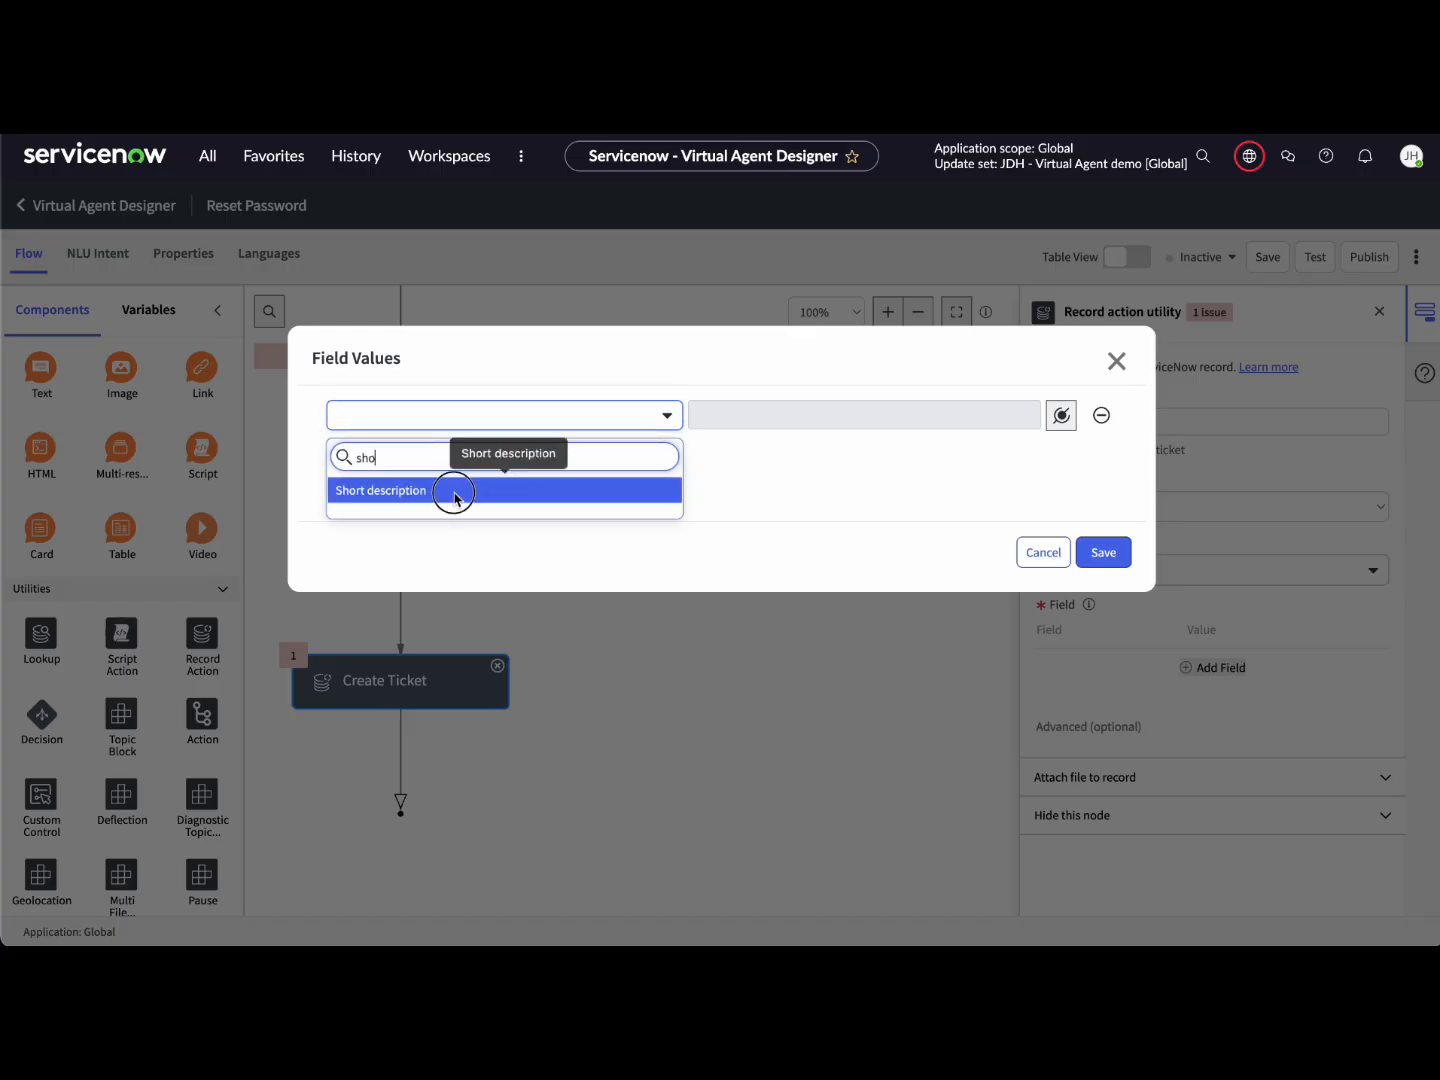
click(411, 454)
click(412, 456)
text(descr)
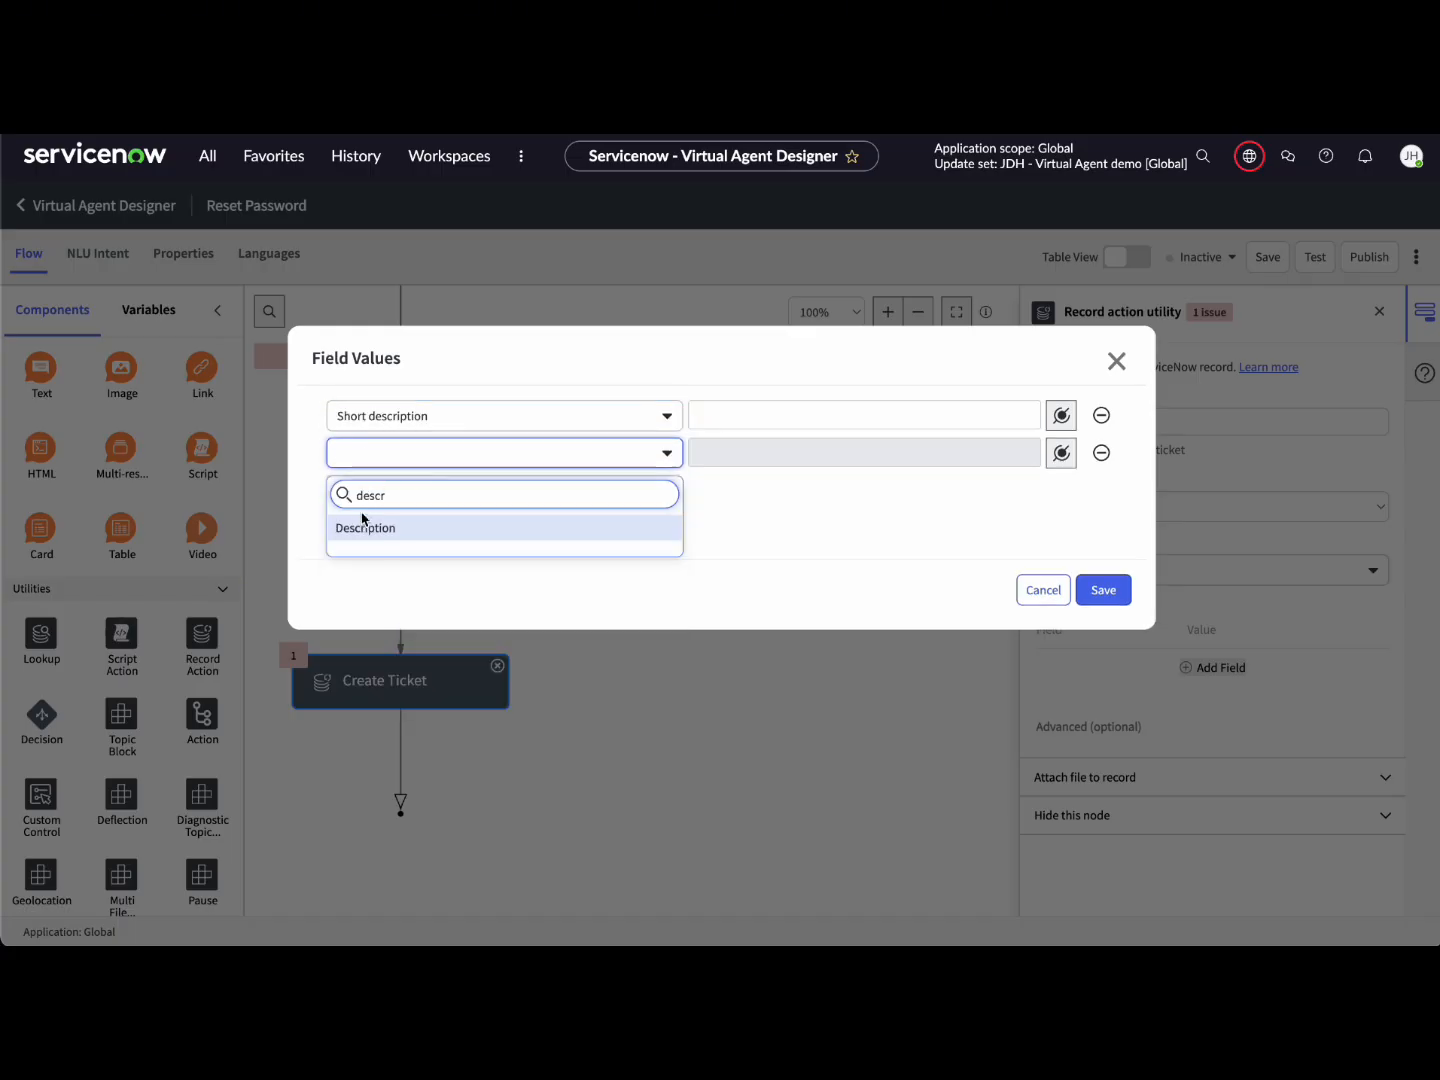
click(360, 525)
Step: Fill in 'Need help resetting password' and a description with Name Of System and Username pills, then save
click(722, 422)
text(Need help resetting password)
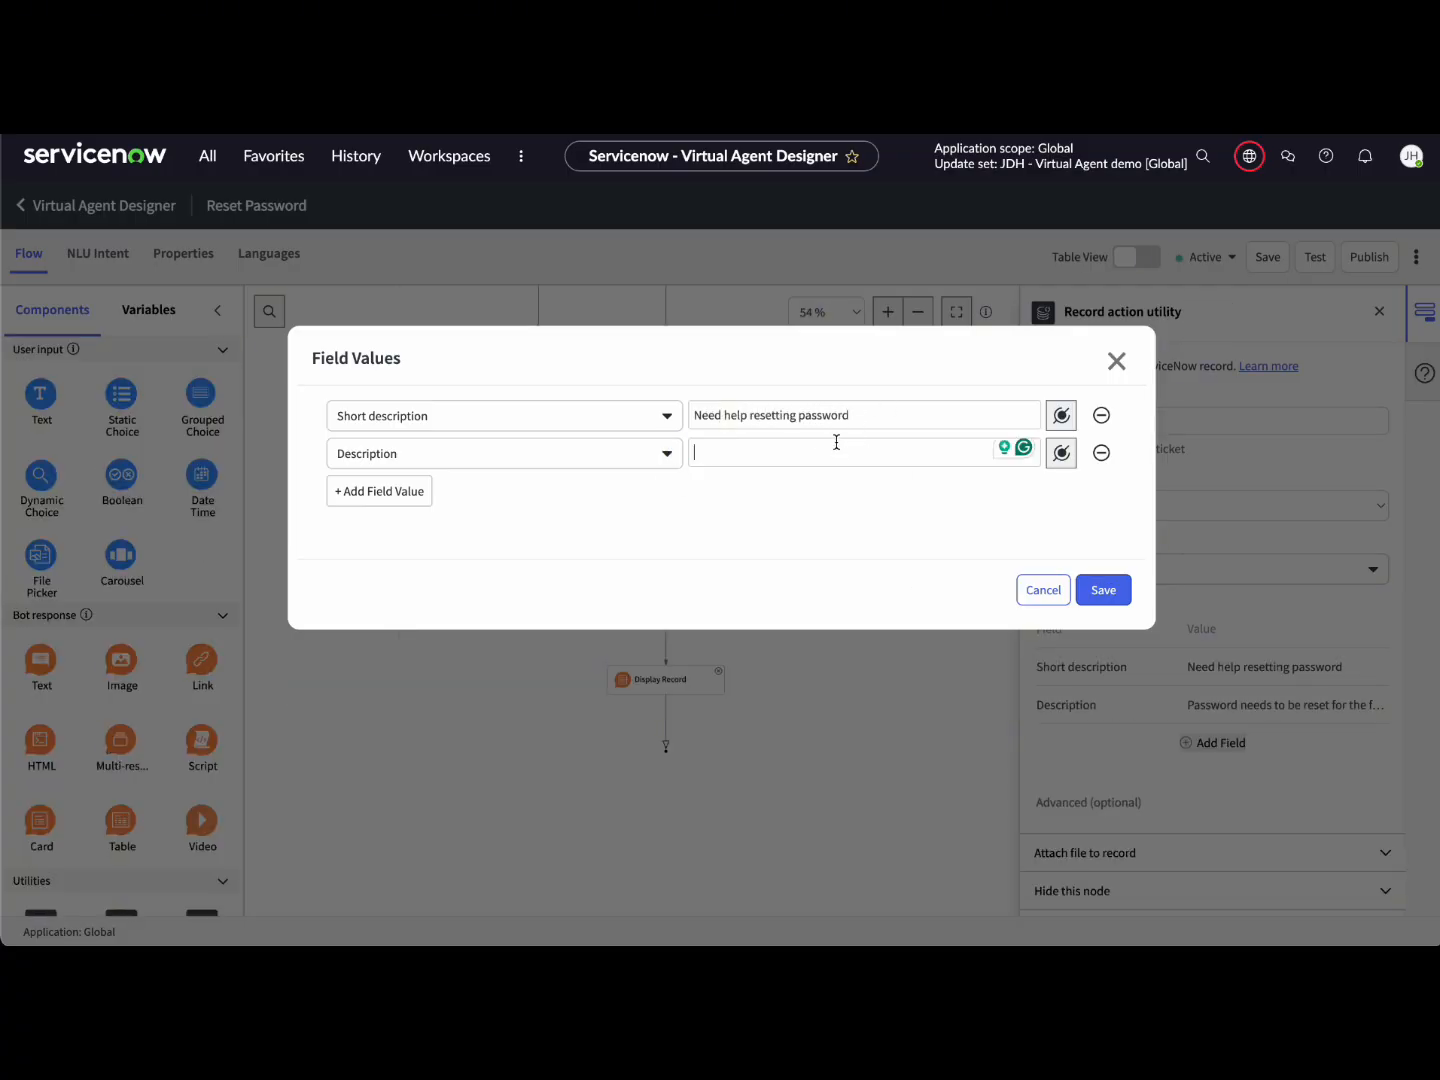
text(The password nee)
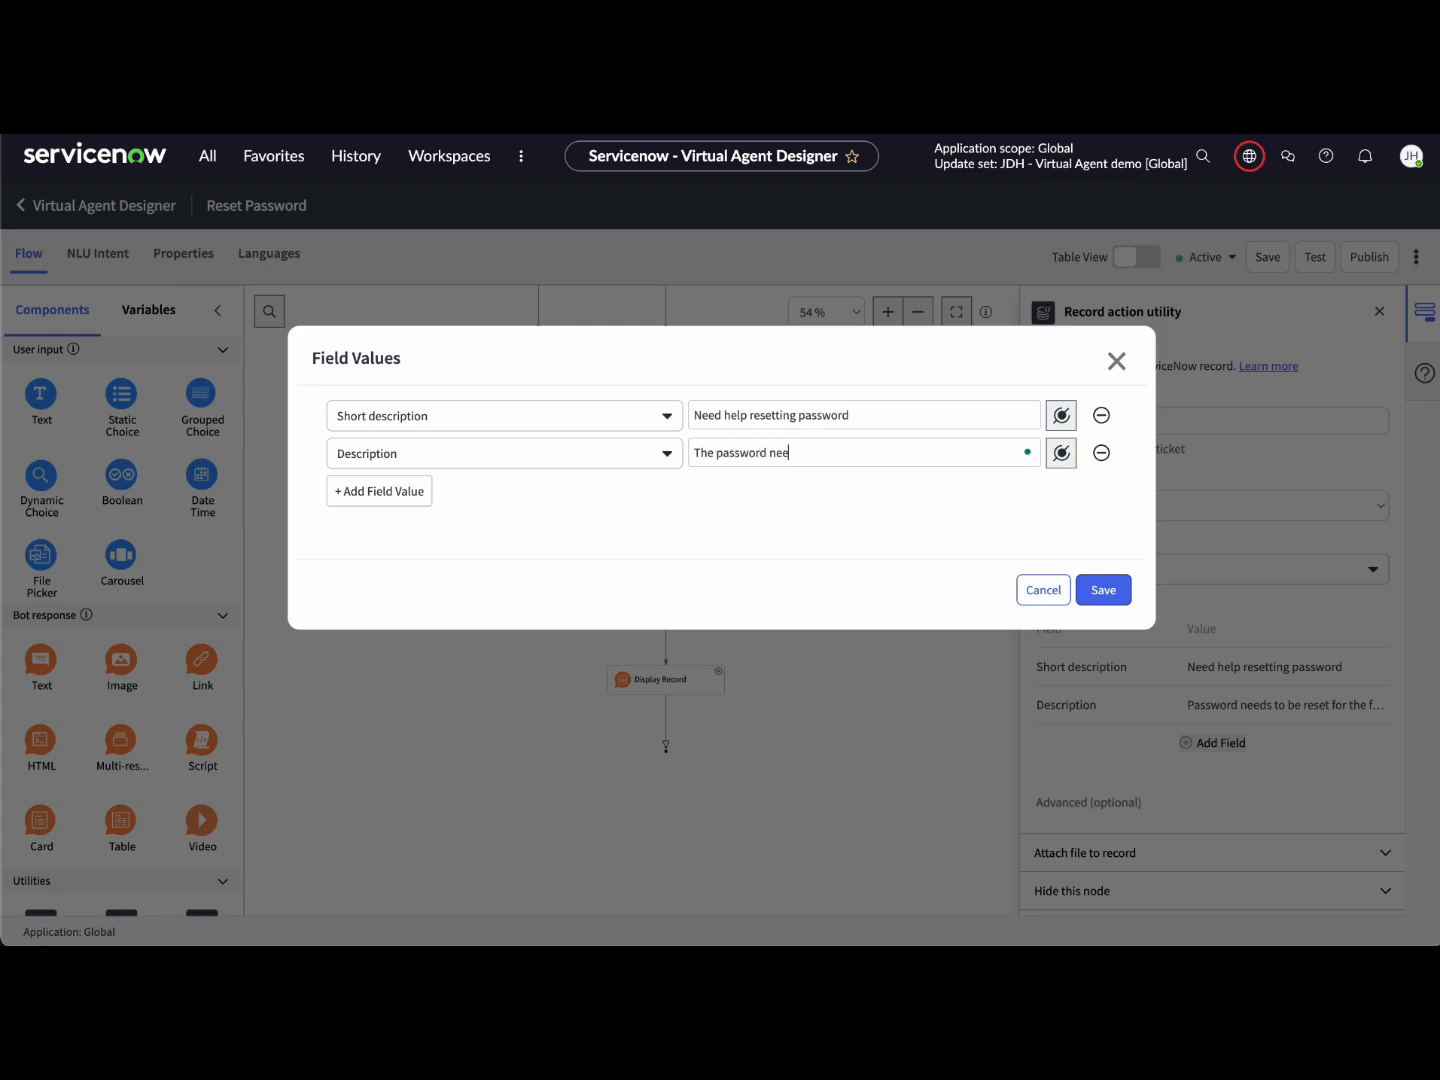
text(ds to be reset on)
click(1063, 454)
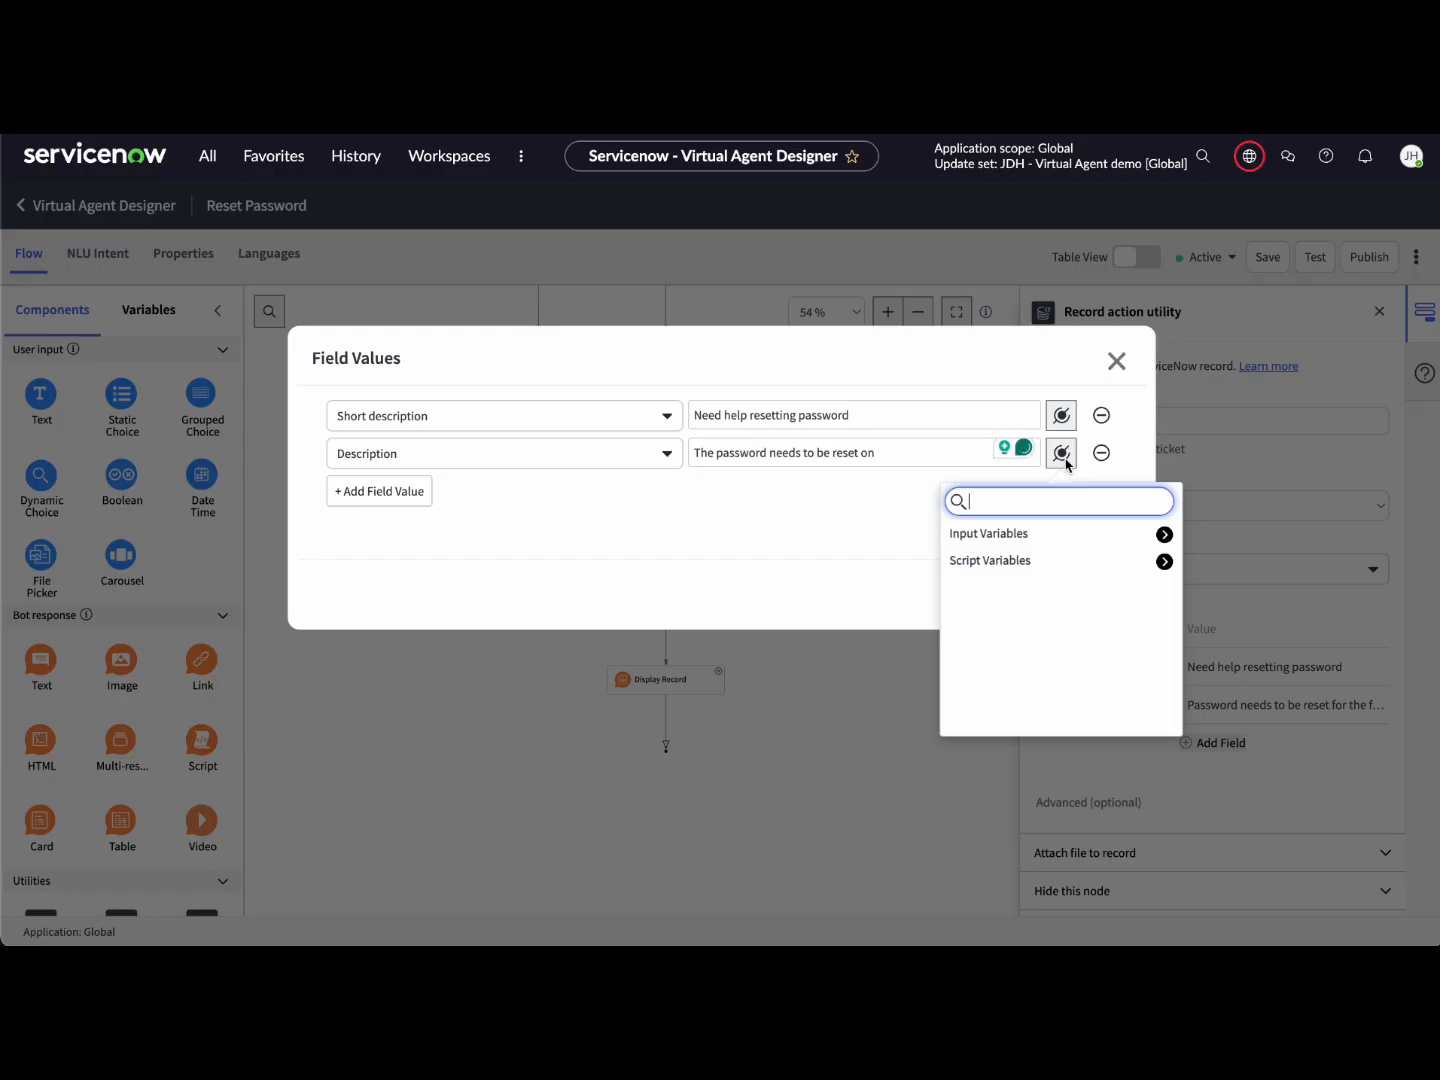
click(1165, 535)
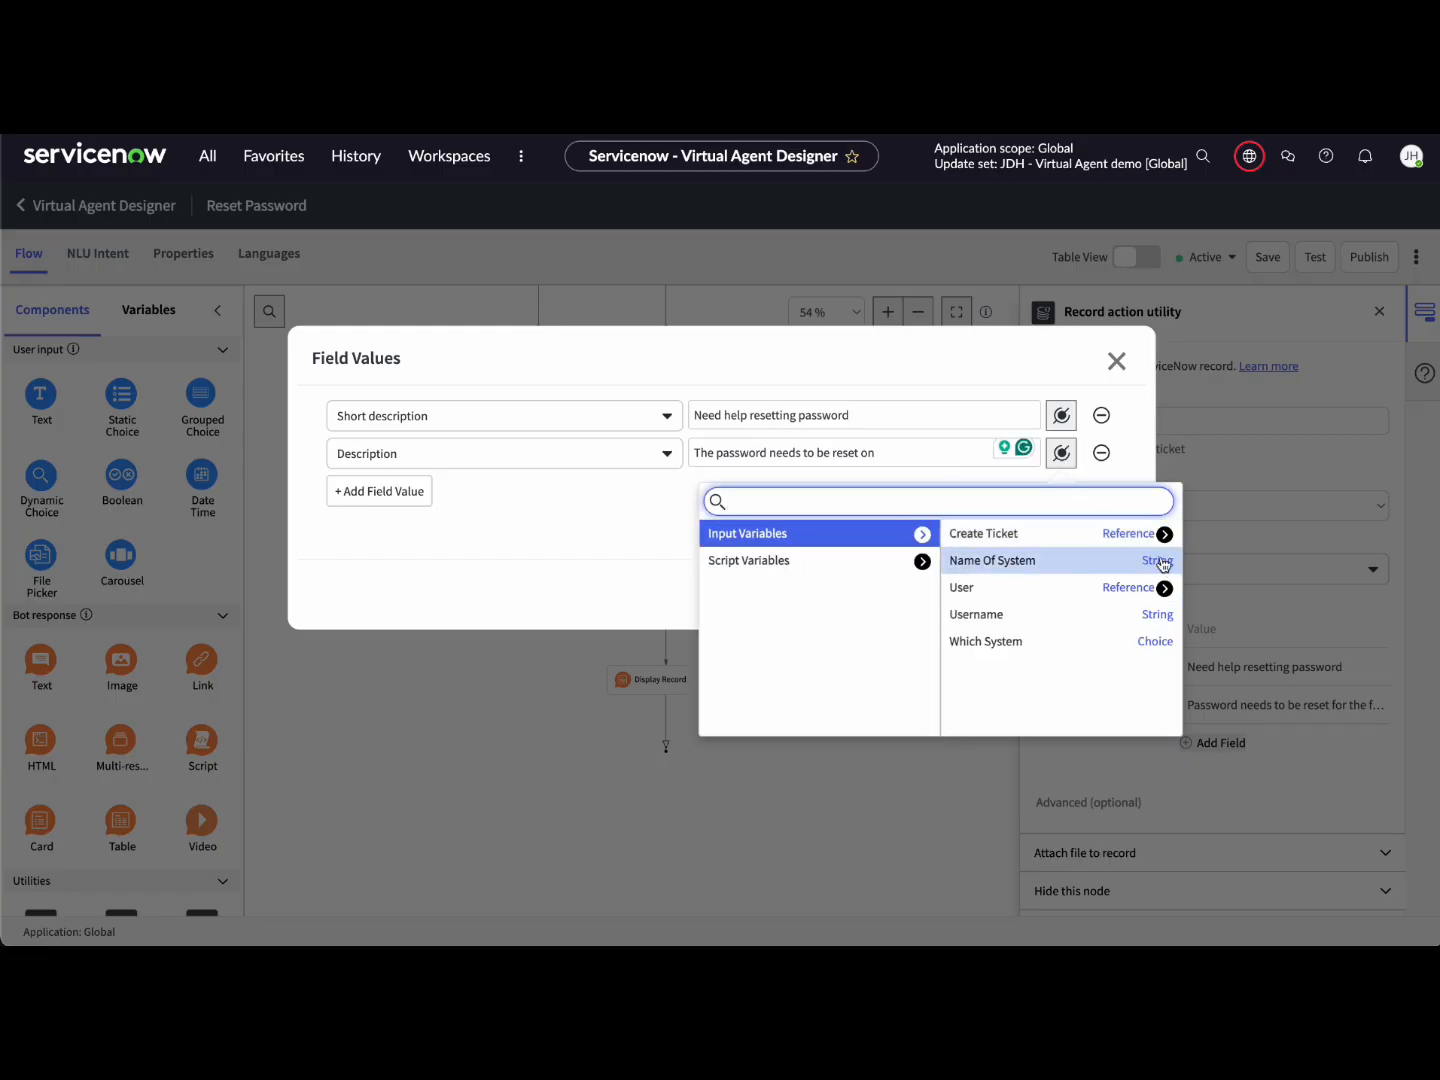
click(1021, 562)
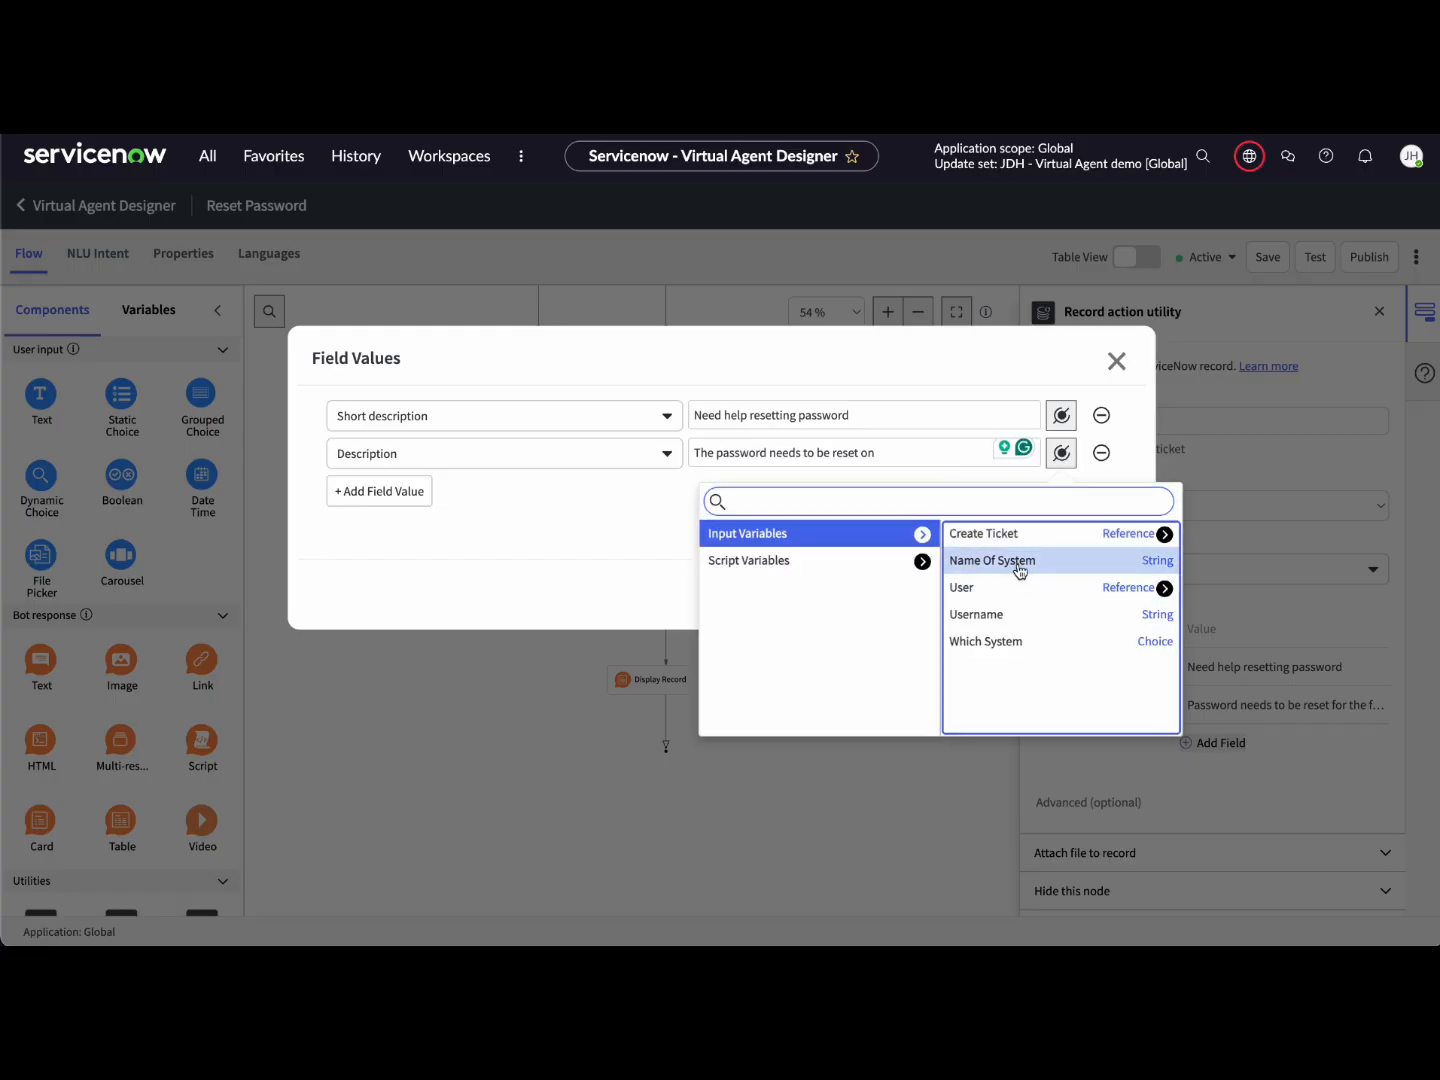
click(918, 480)
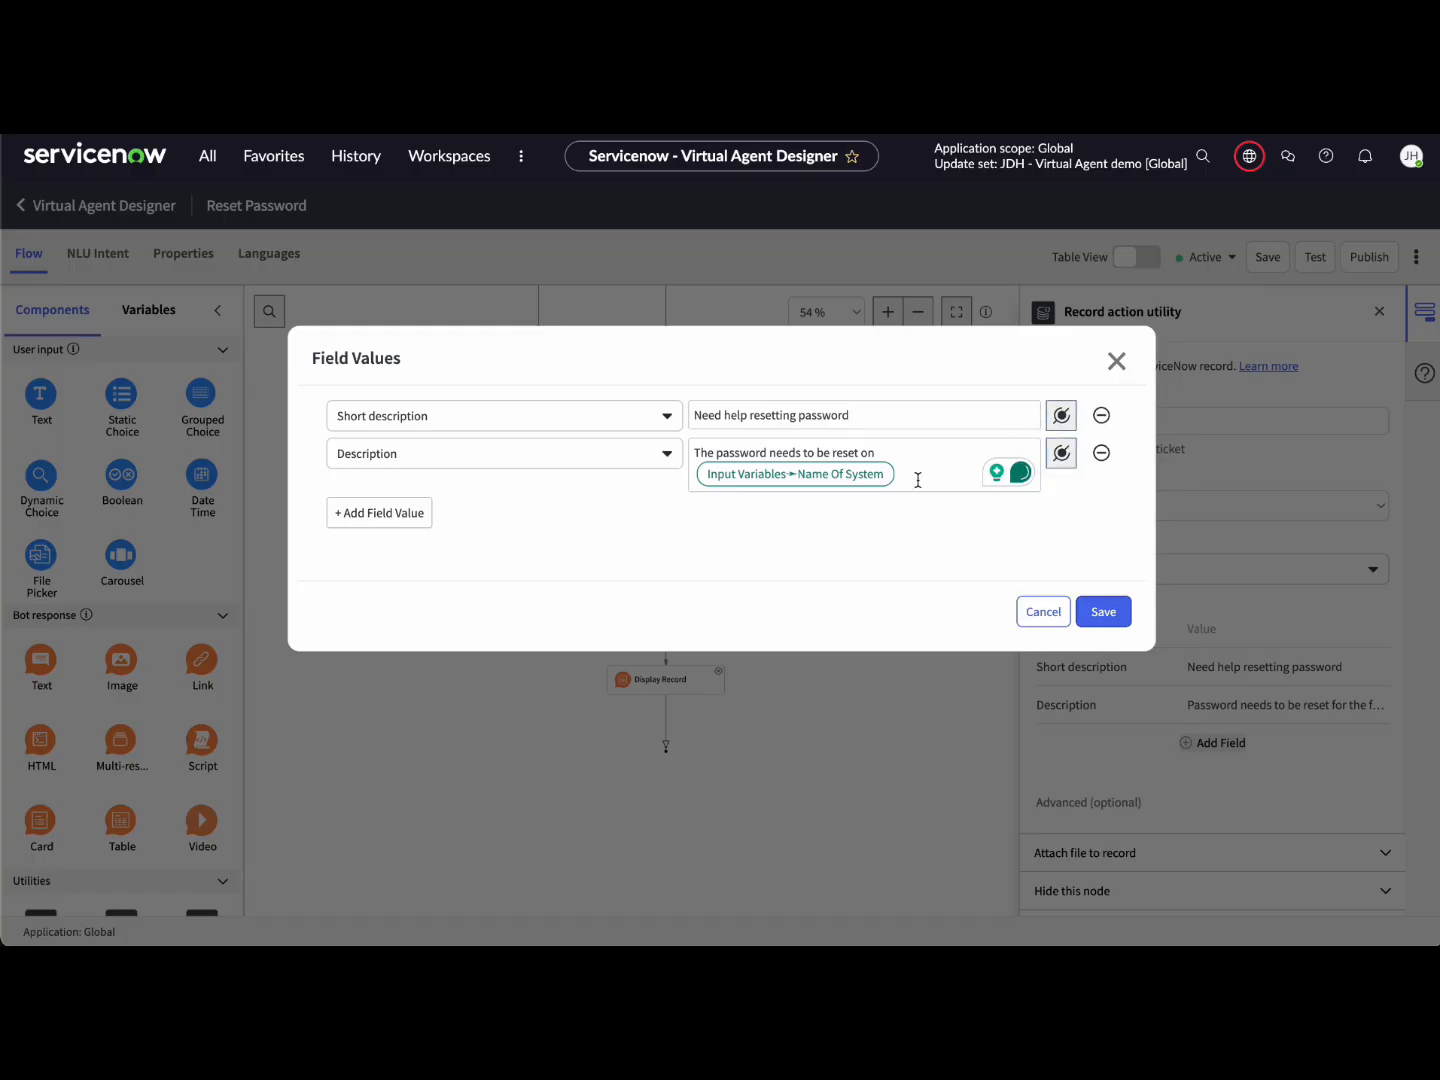
text(for)
click(1061, 453)
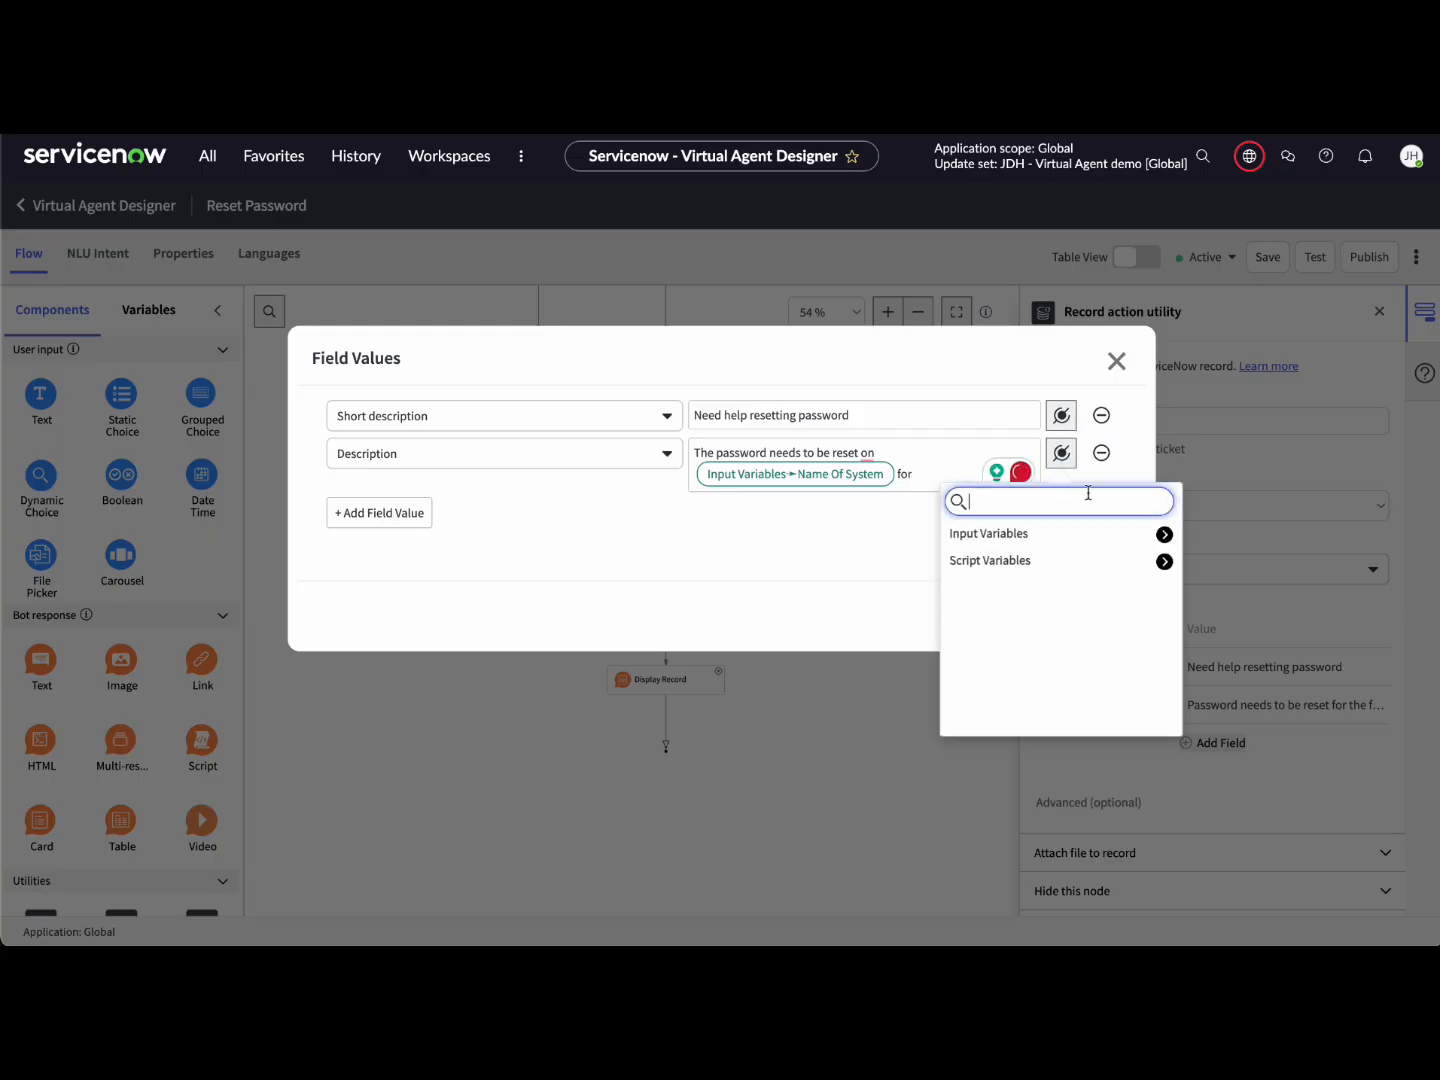
click(1164, 534)
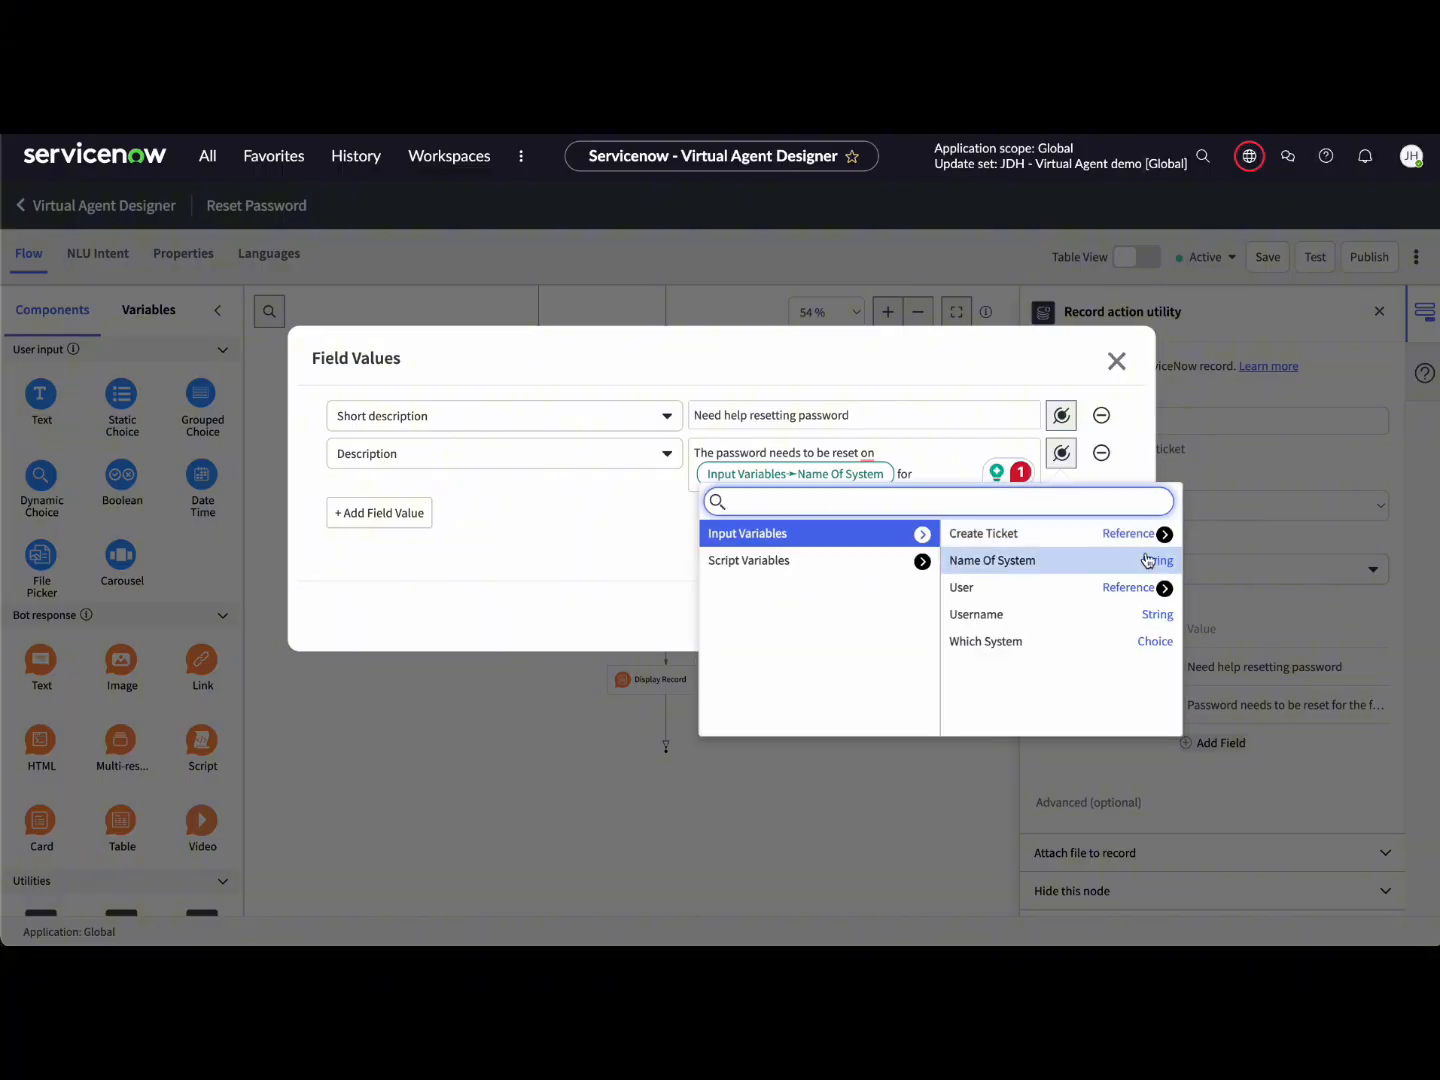
click(1126, 615)
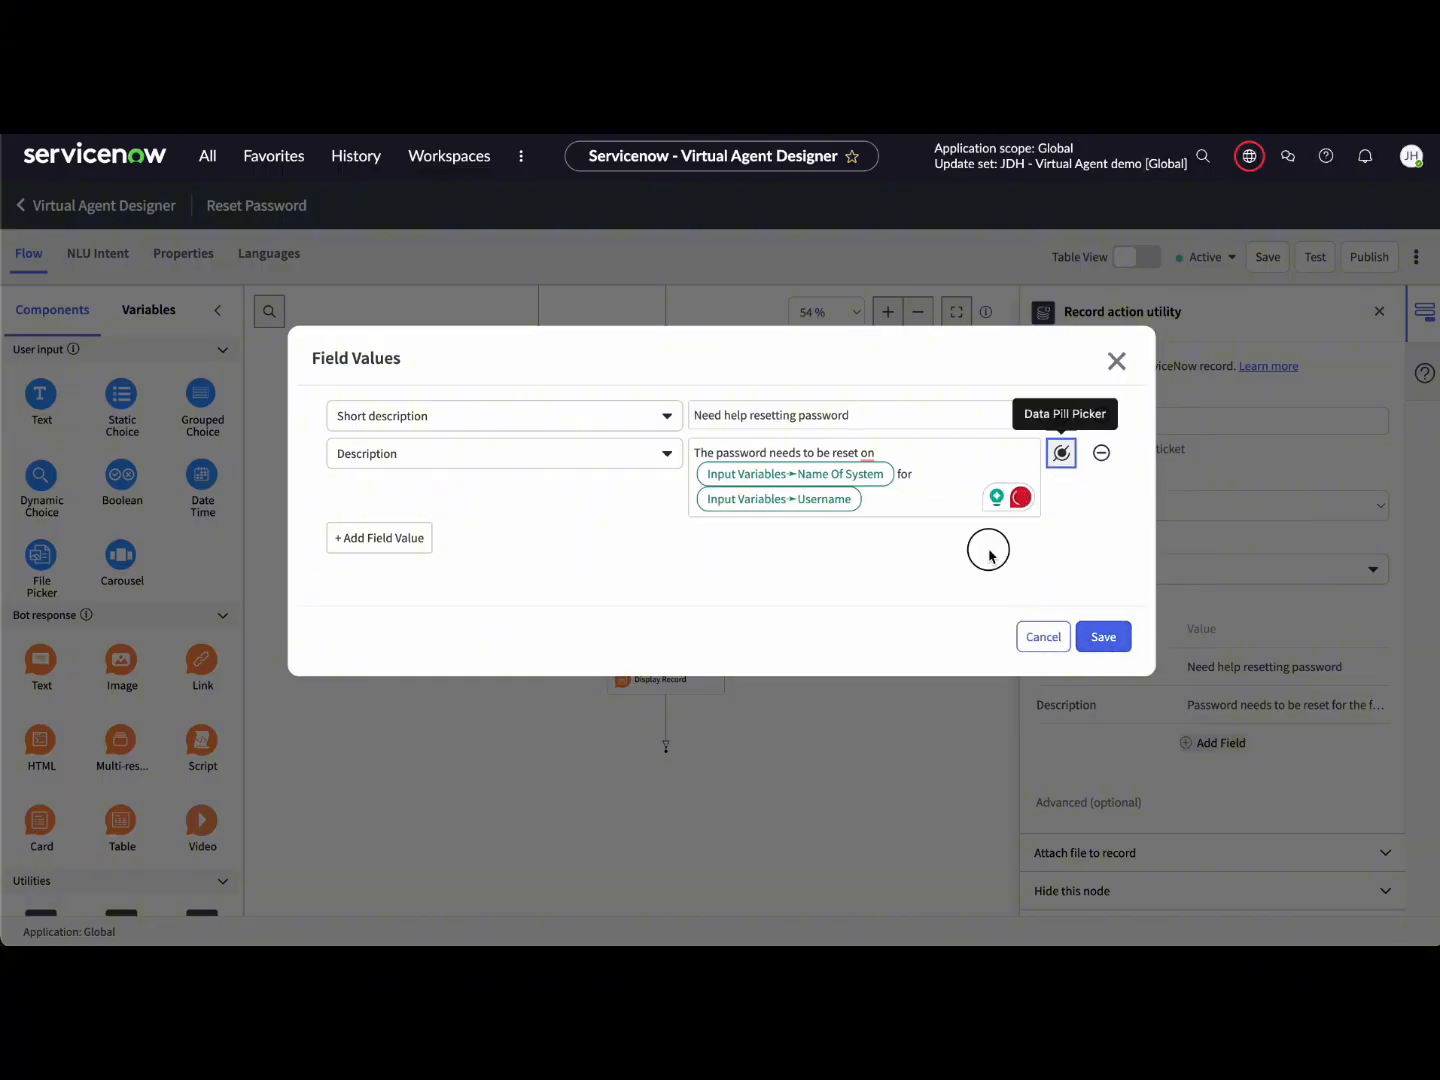
click(1117, 637)
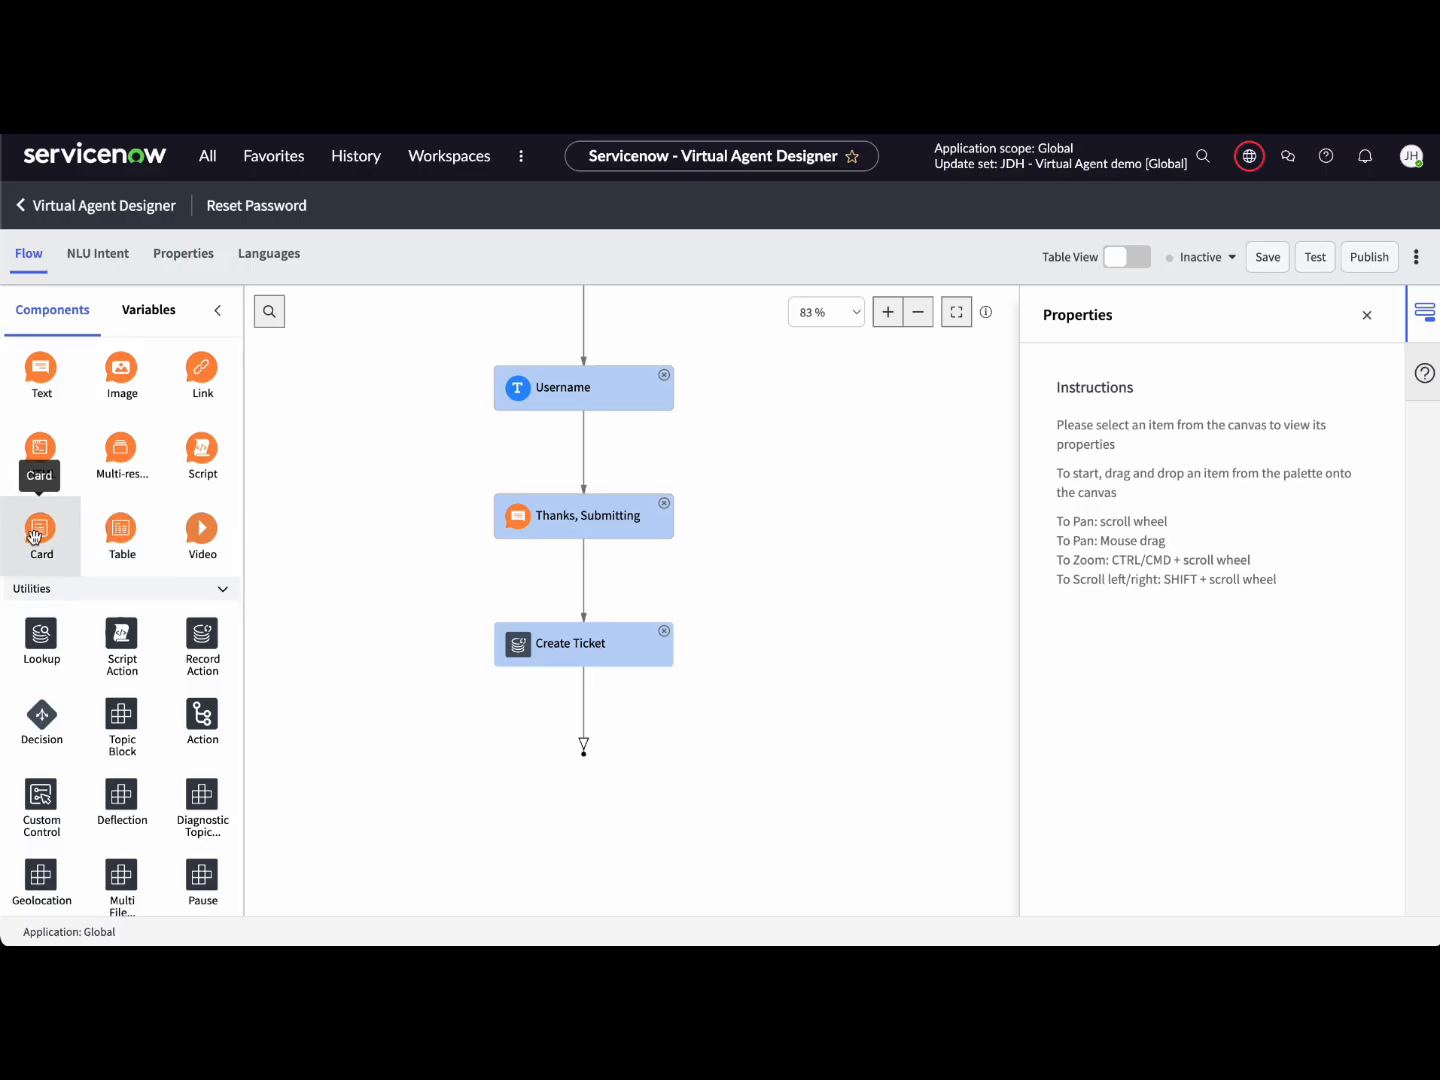
Step: Add a card named 'Display Record' below Create Ticket, based on the Create Ticket record
drag(41, 528, 591, 711)
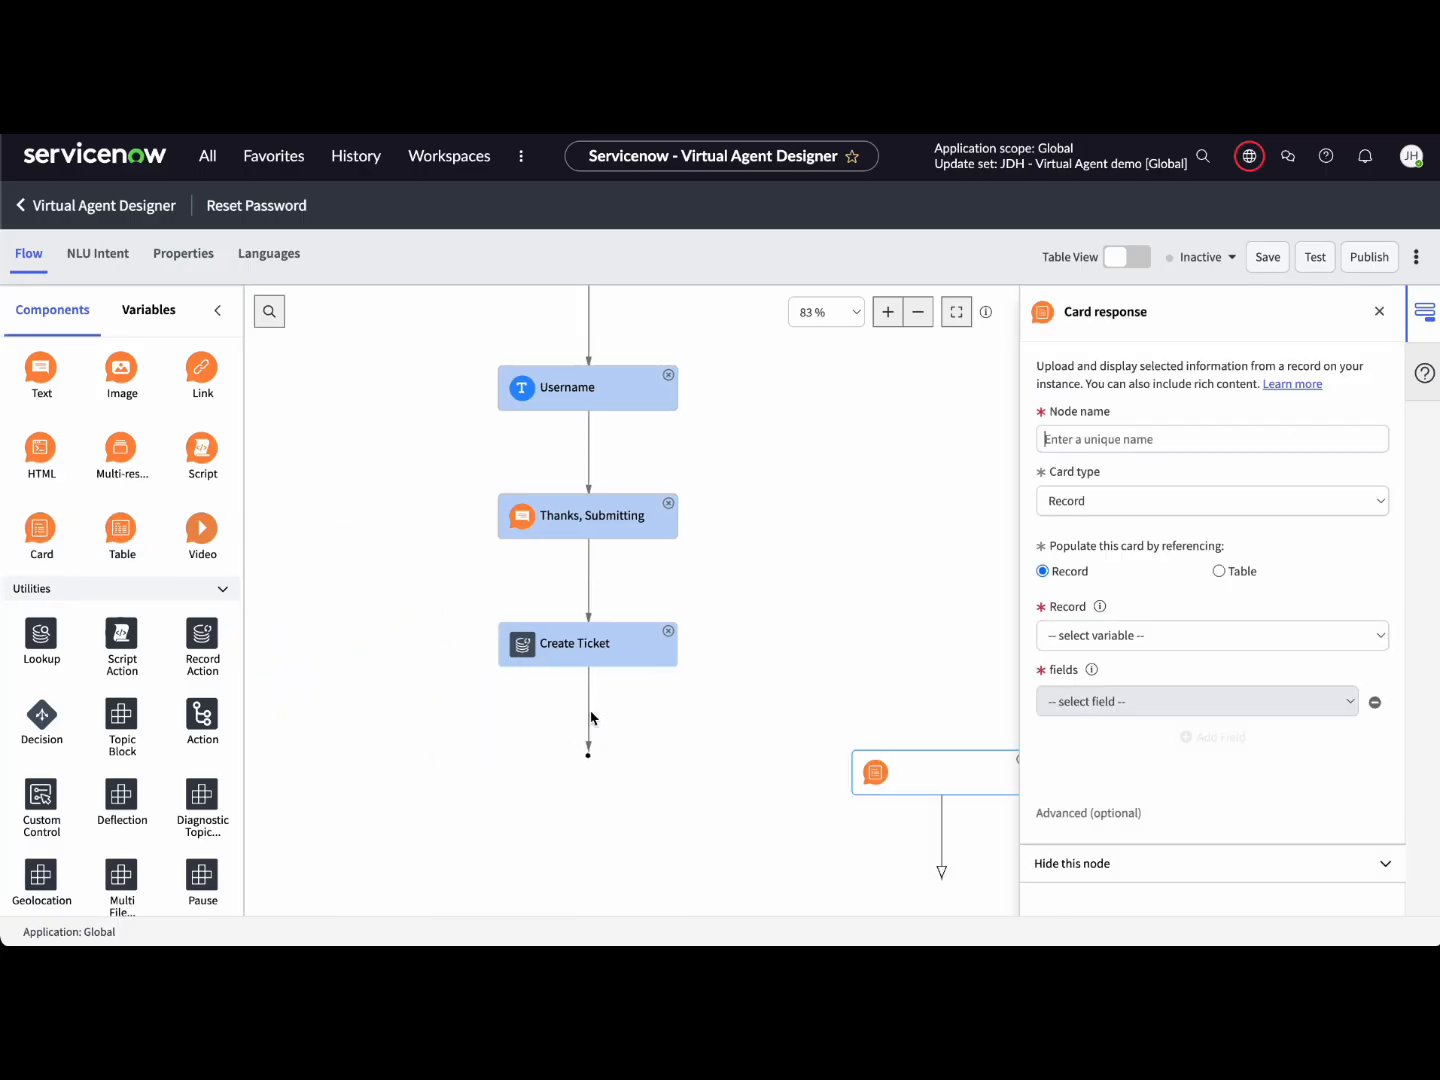
drag(780, 707, 472, 707)
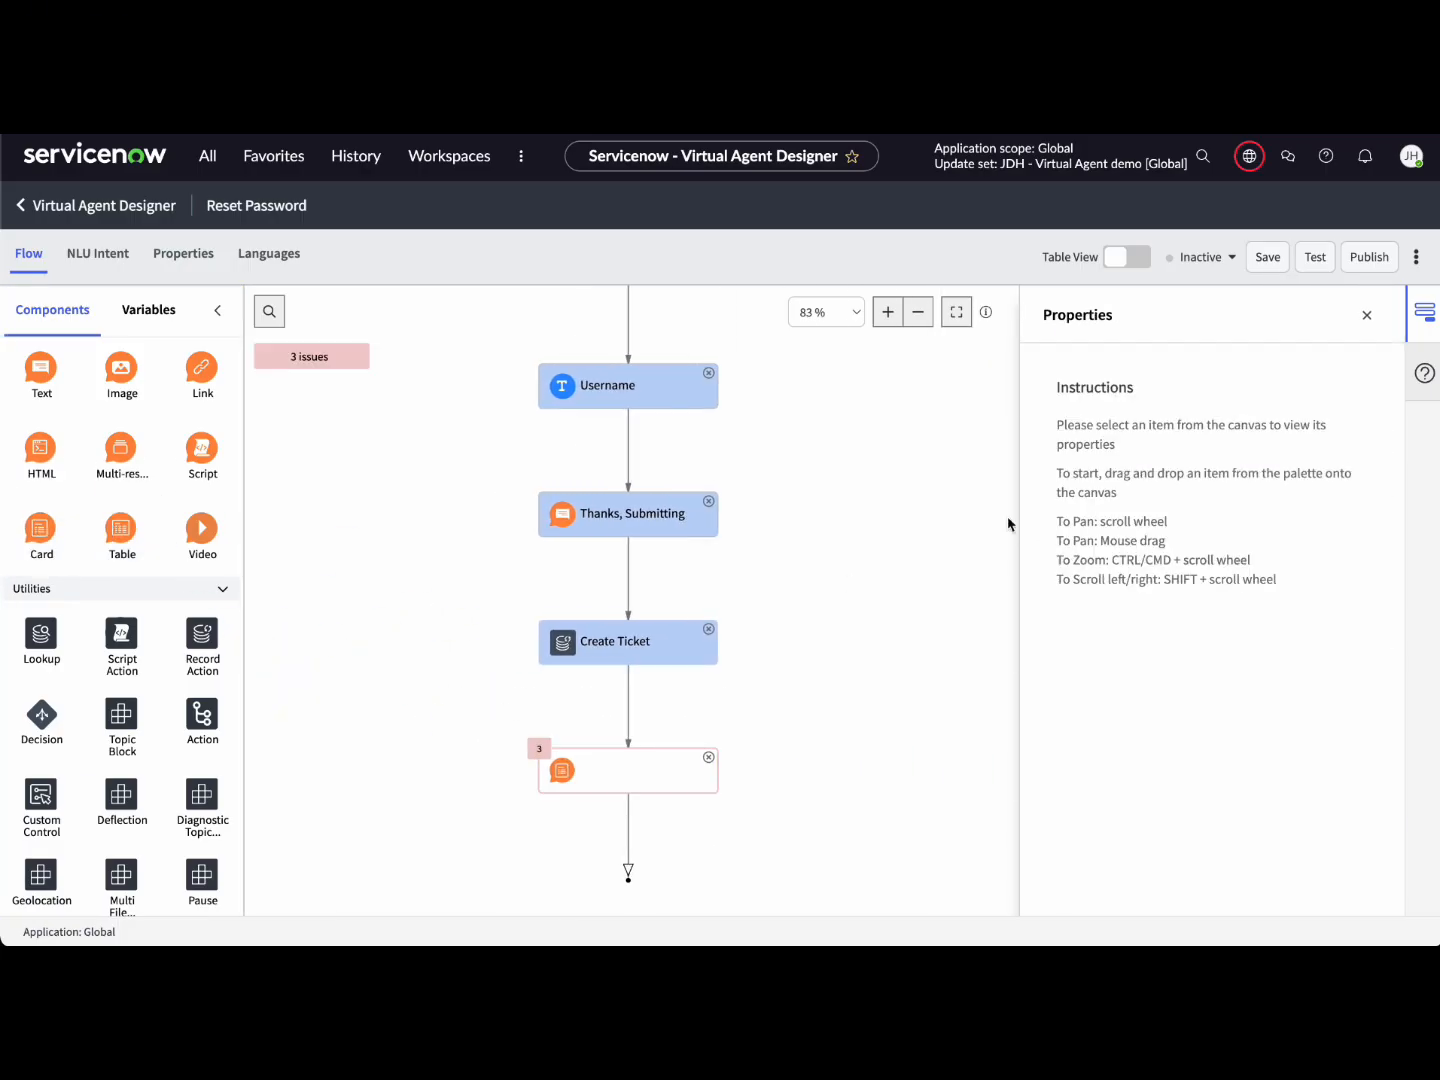
click(620, 774)
click(1149, 447)
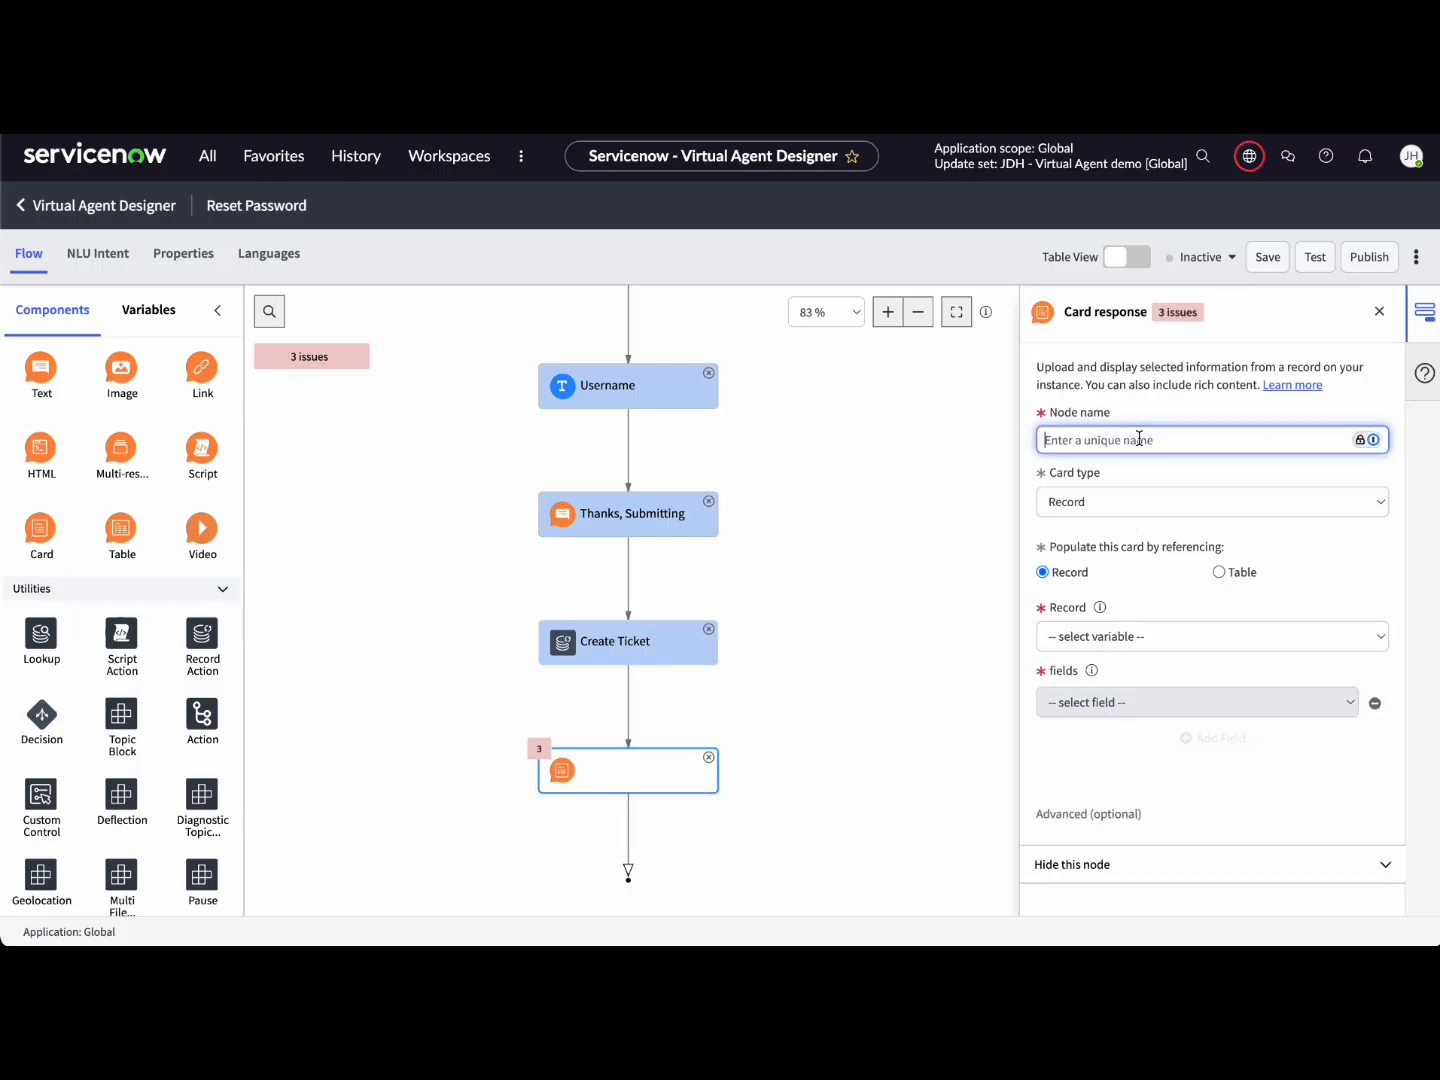
text(Display Record)
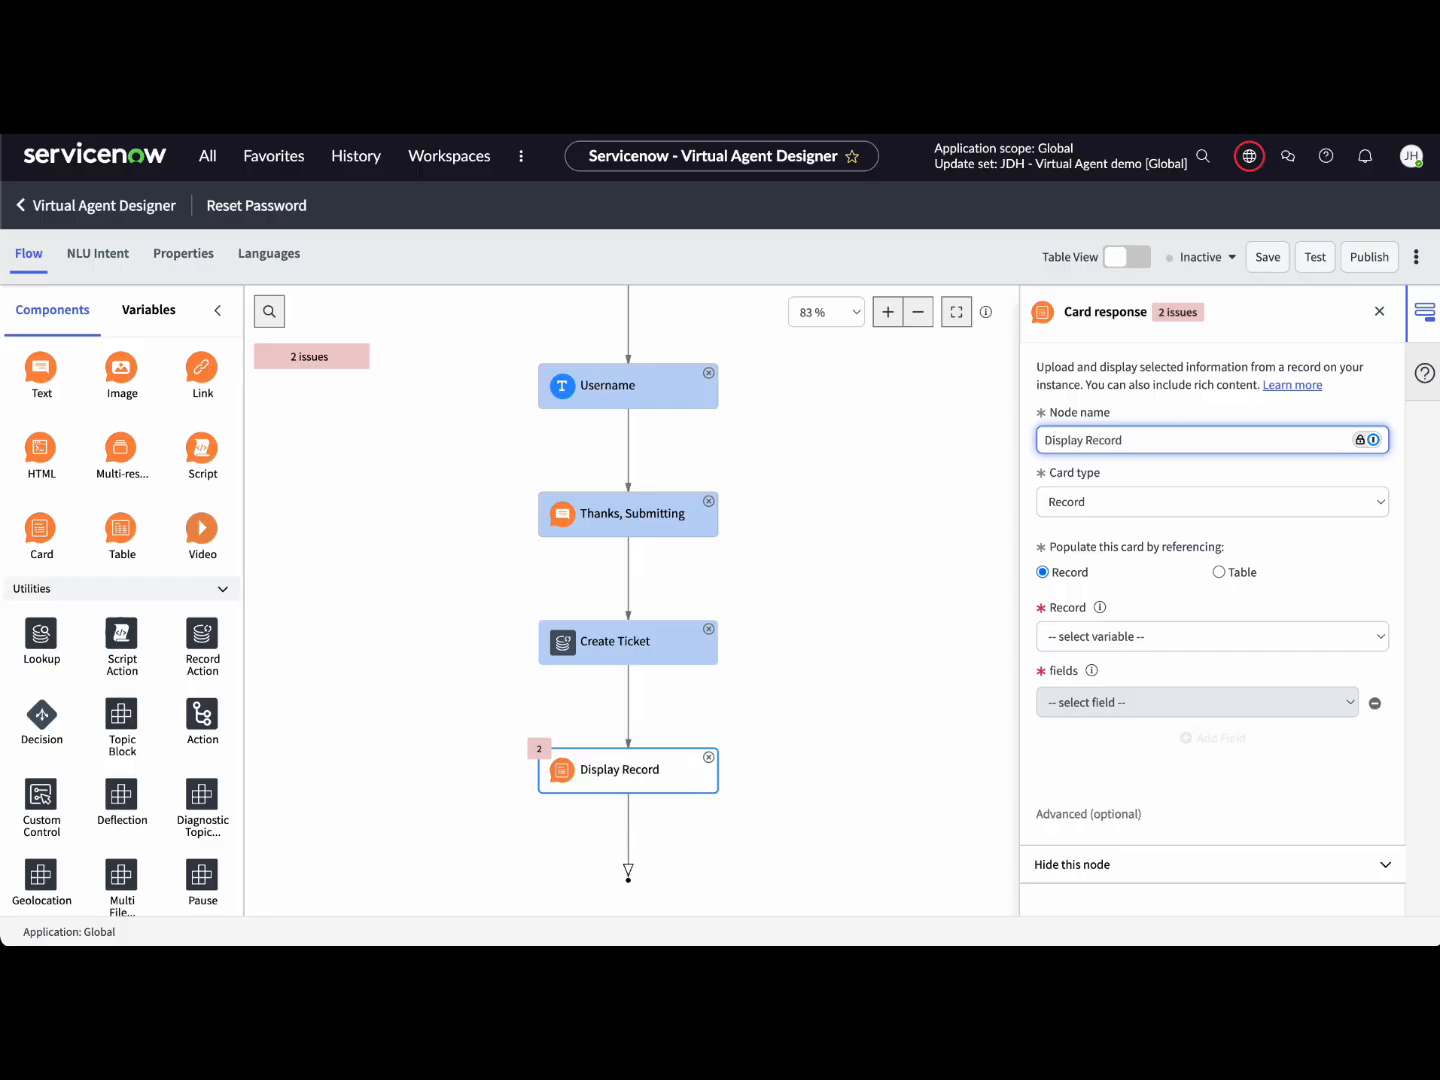
click(1108, 638)
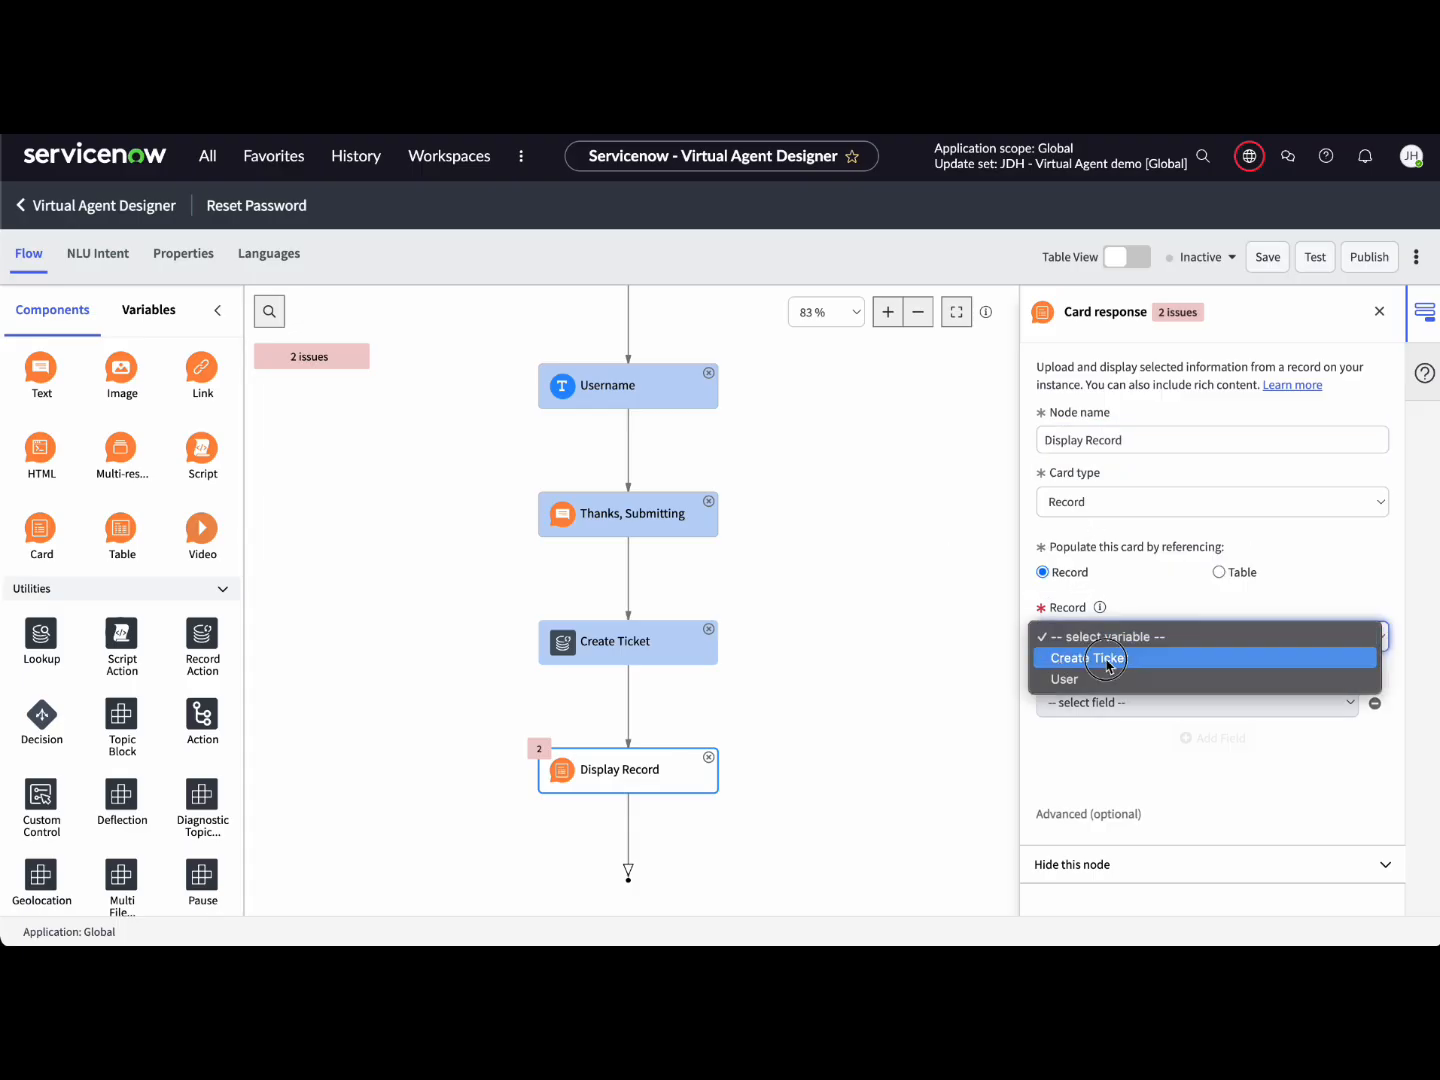
click(1121, 658)
Step: Show Number, Short description and Description fields on the Display Record card
click(1118, 707)
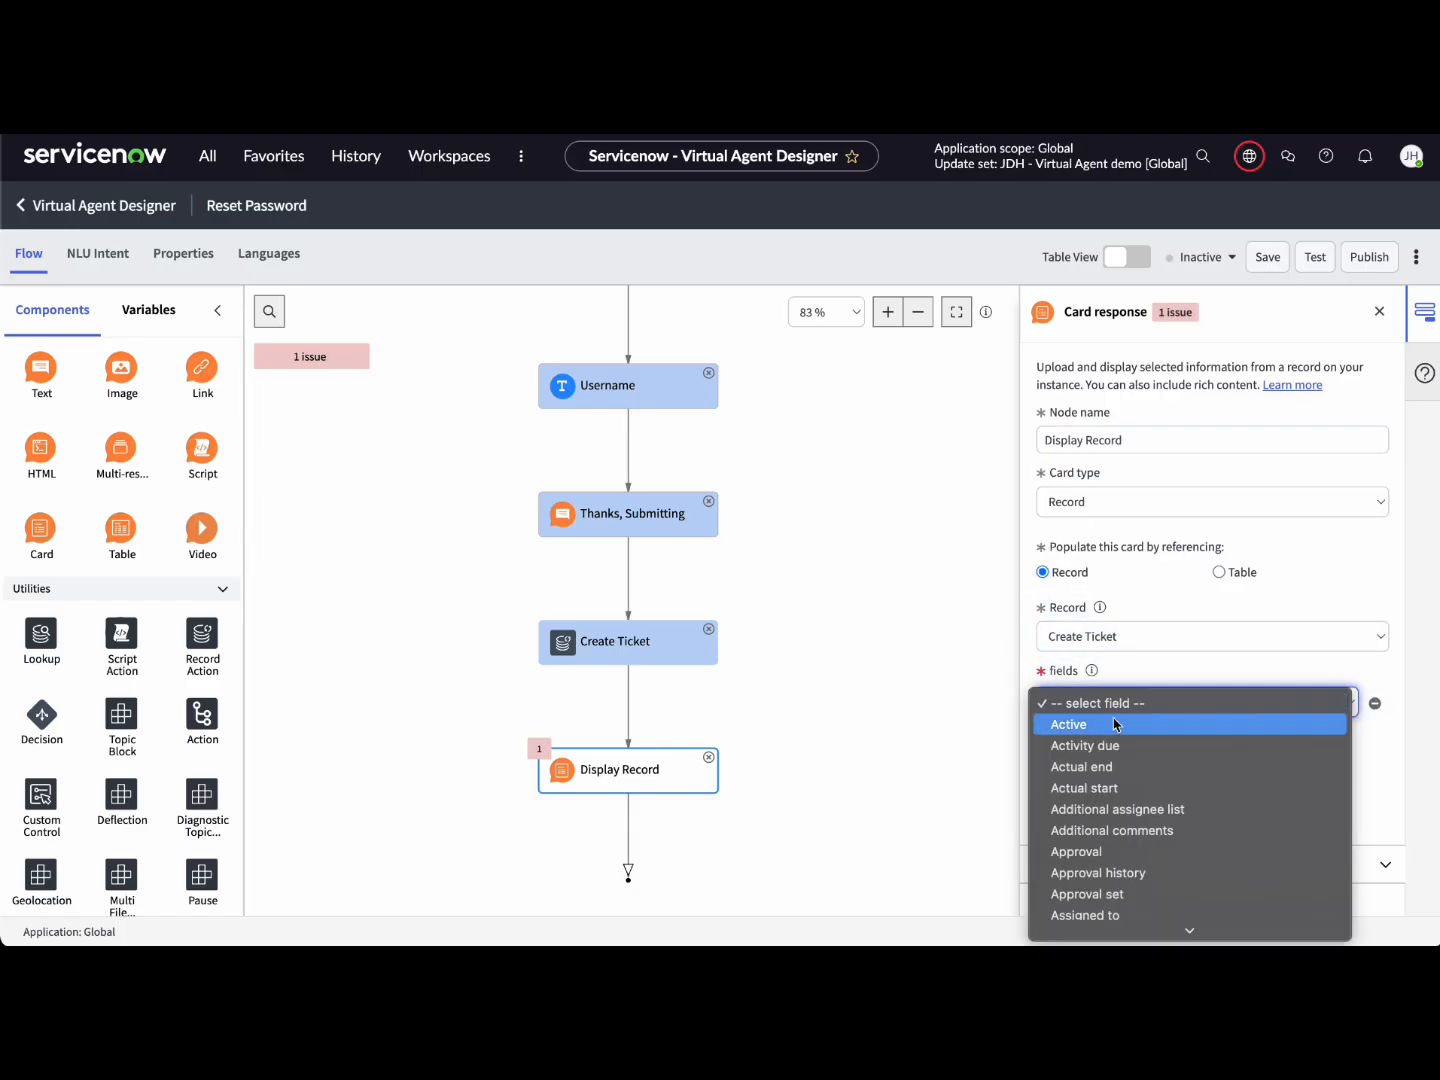
text(nu)
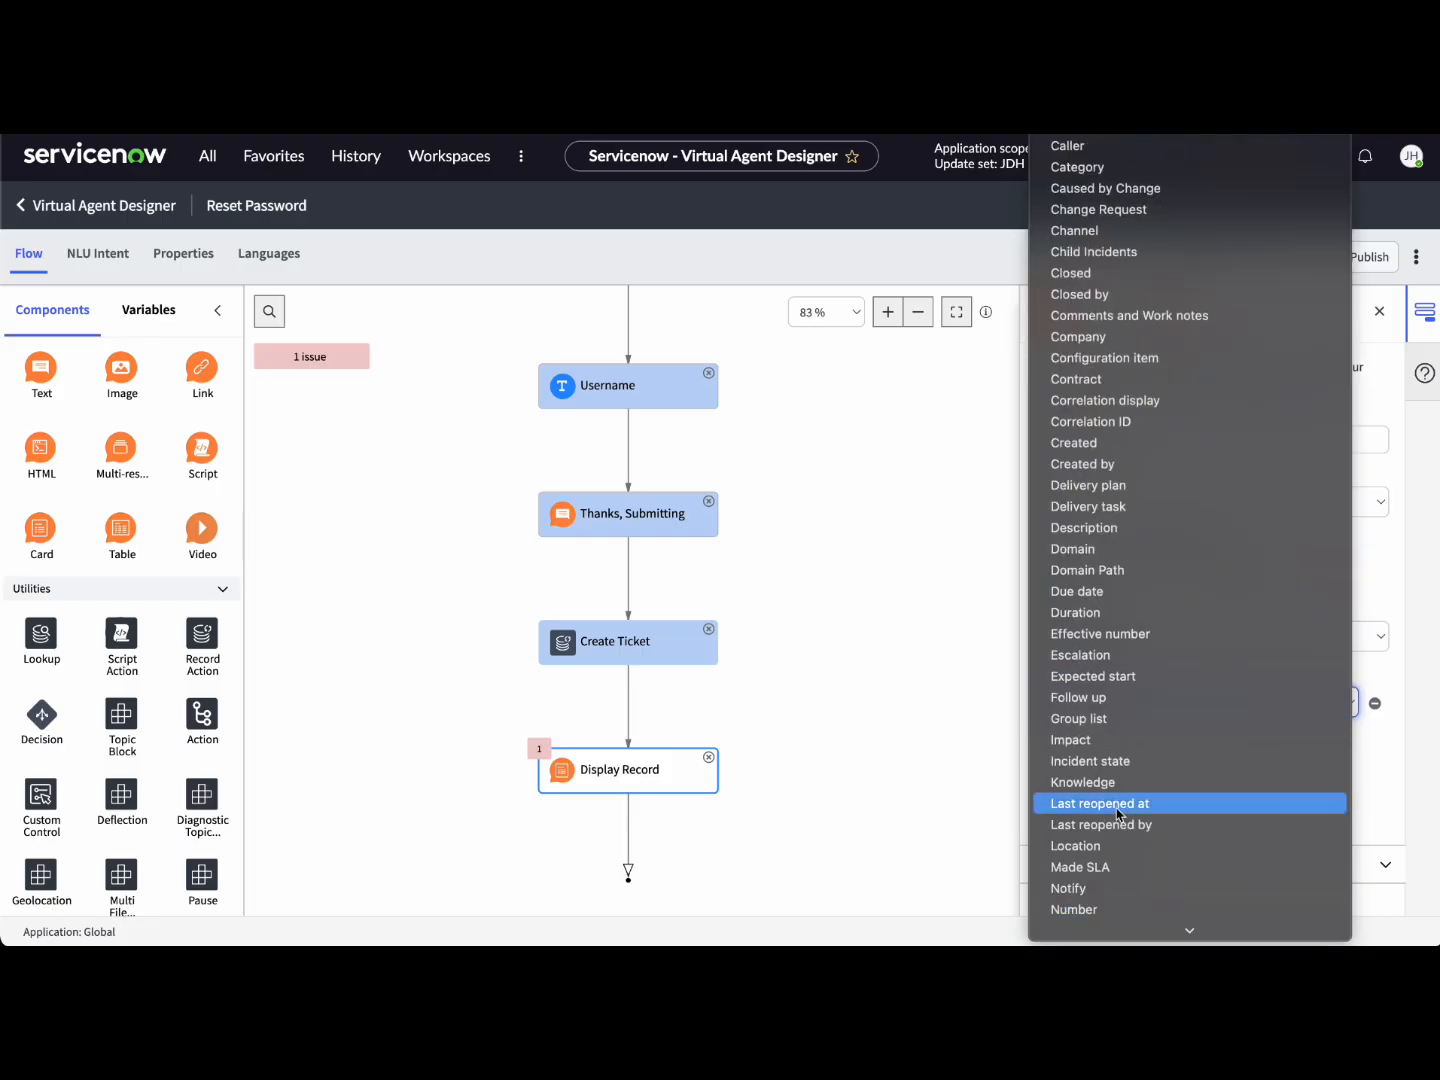
click(1111, 912)
click(1194, 741)
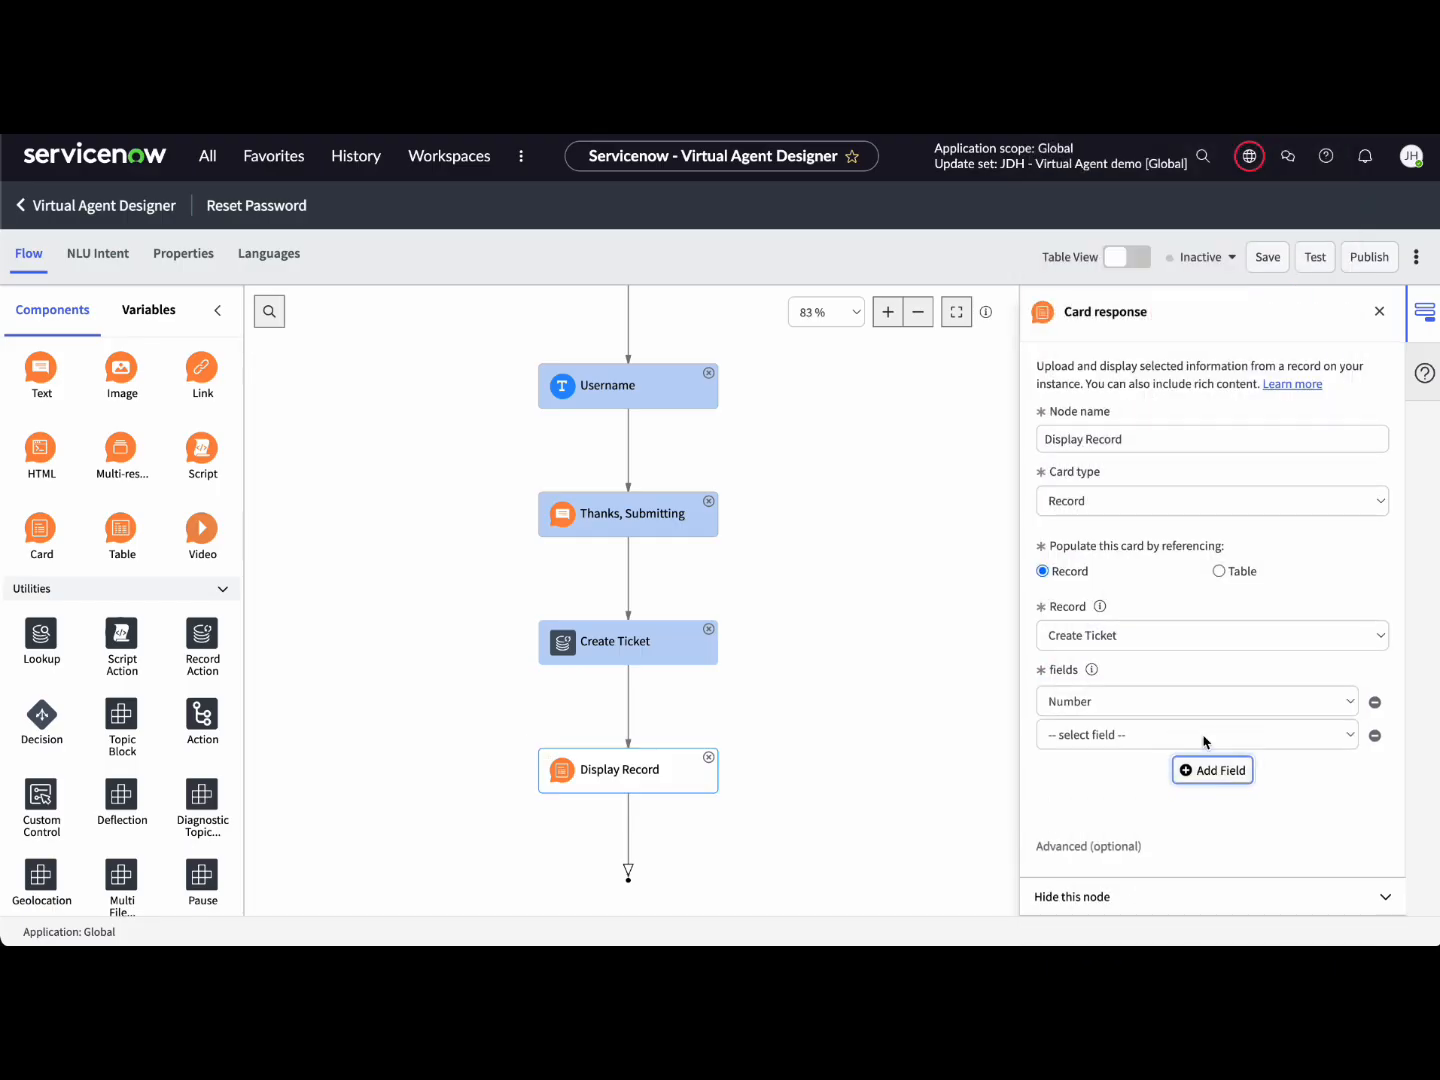
click(1170, 738)
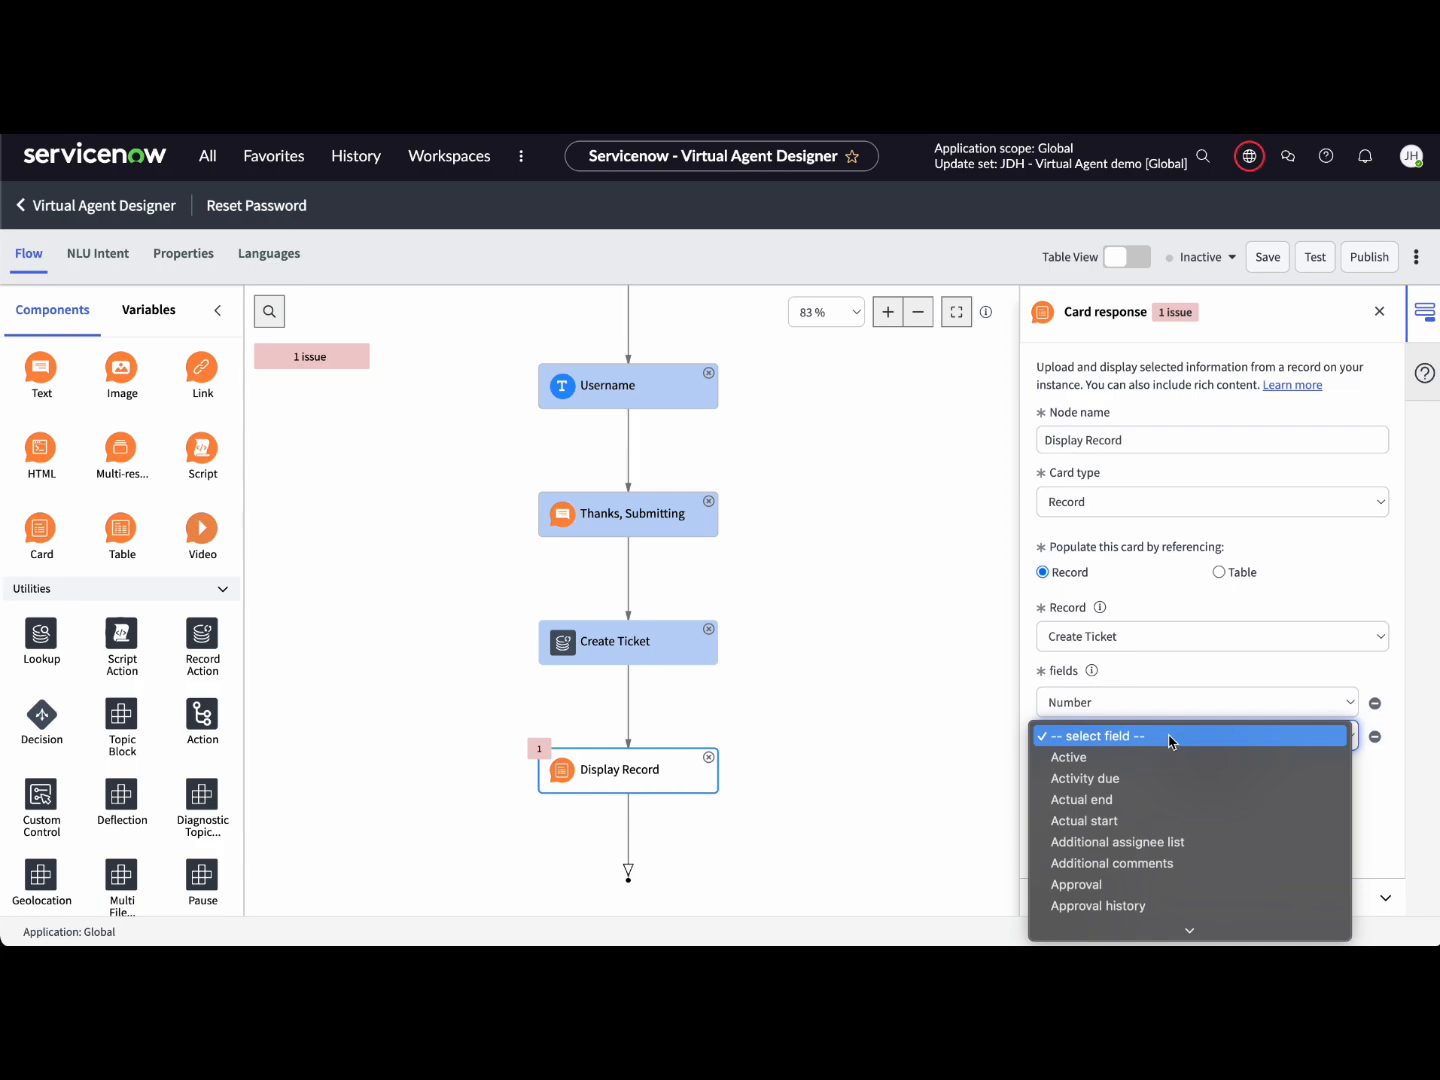
text(sh)
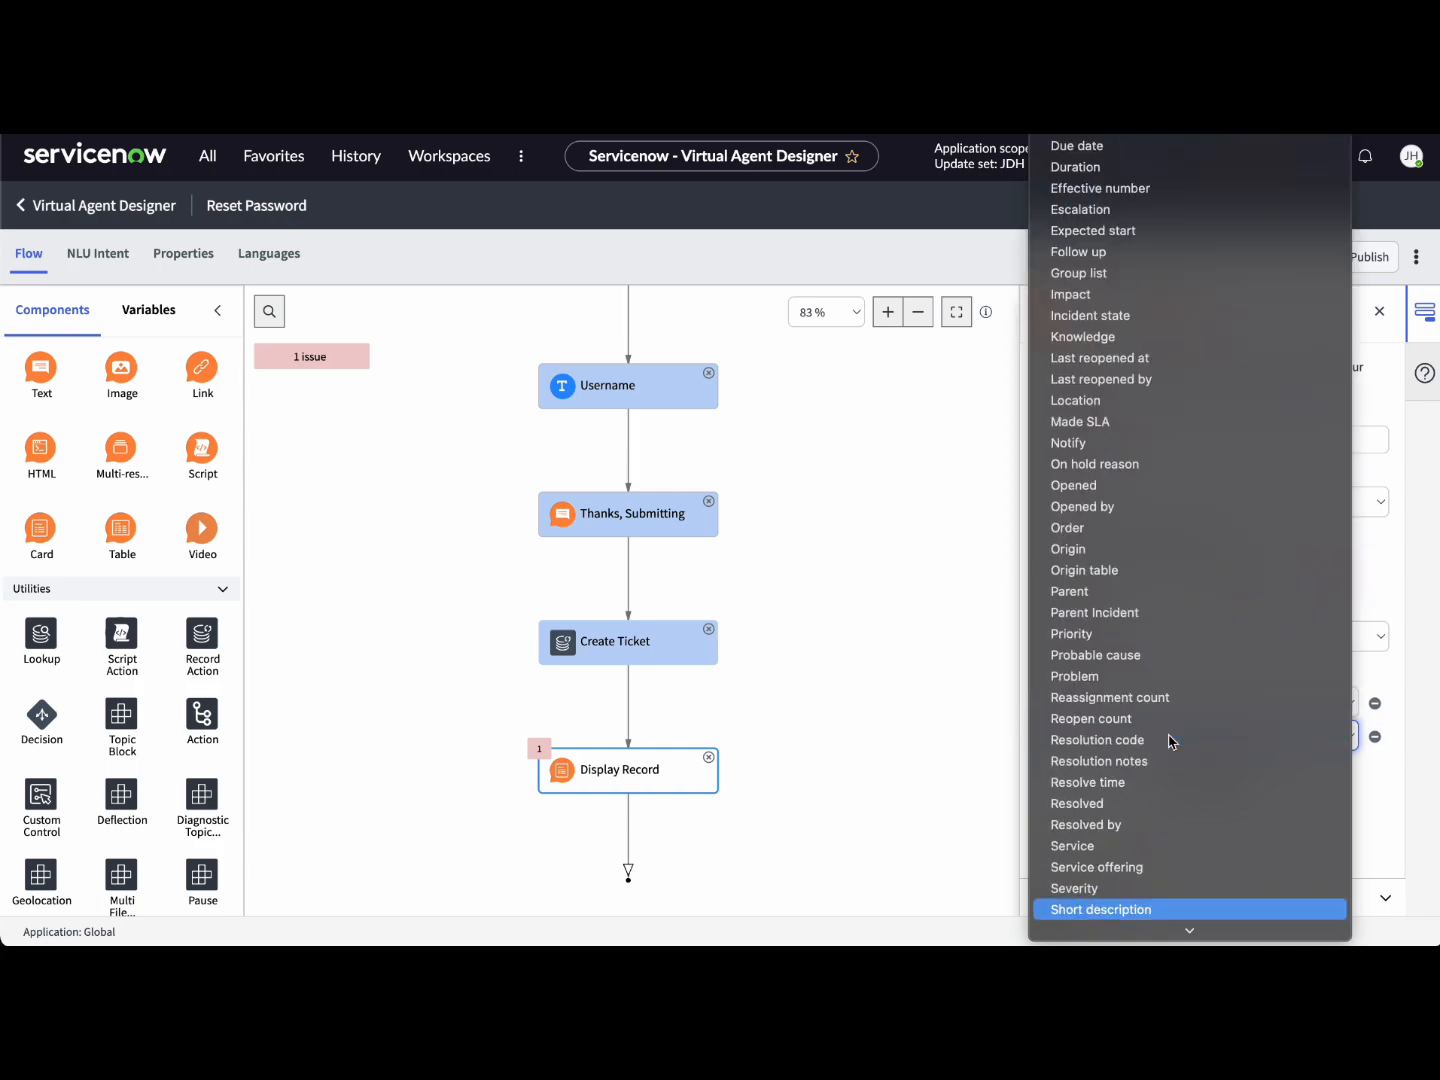
click(1132, 913)
click(1204, 771)
click(1154, 770)
text(des)
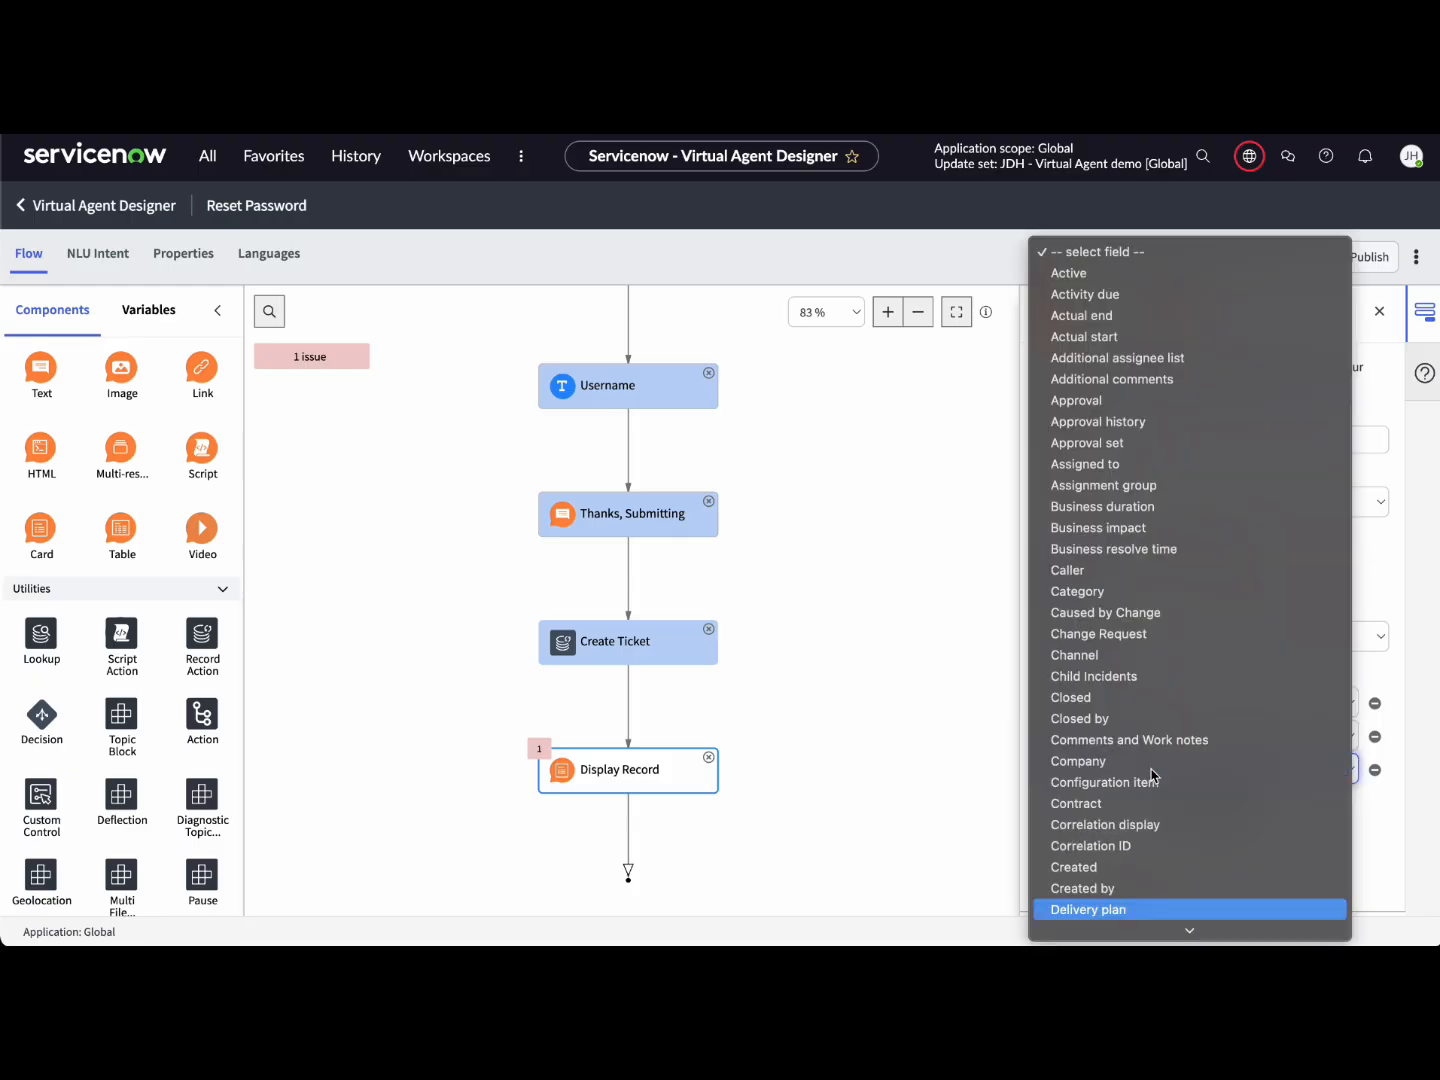
key(Return)
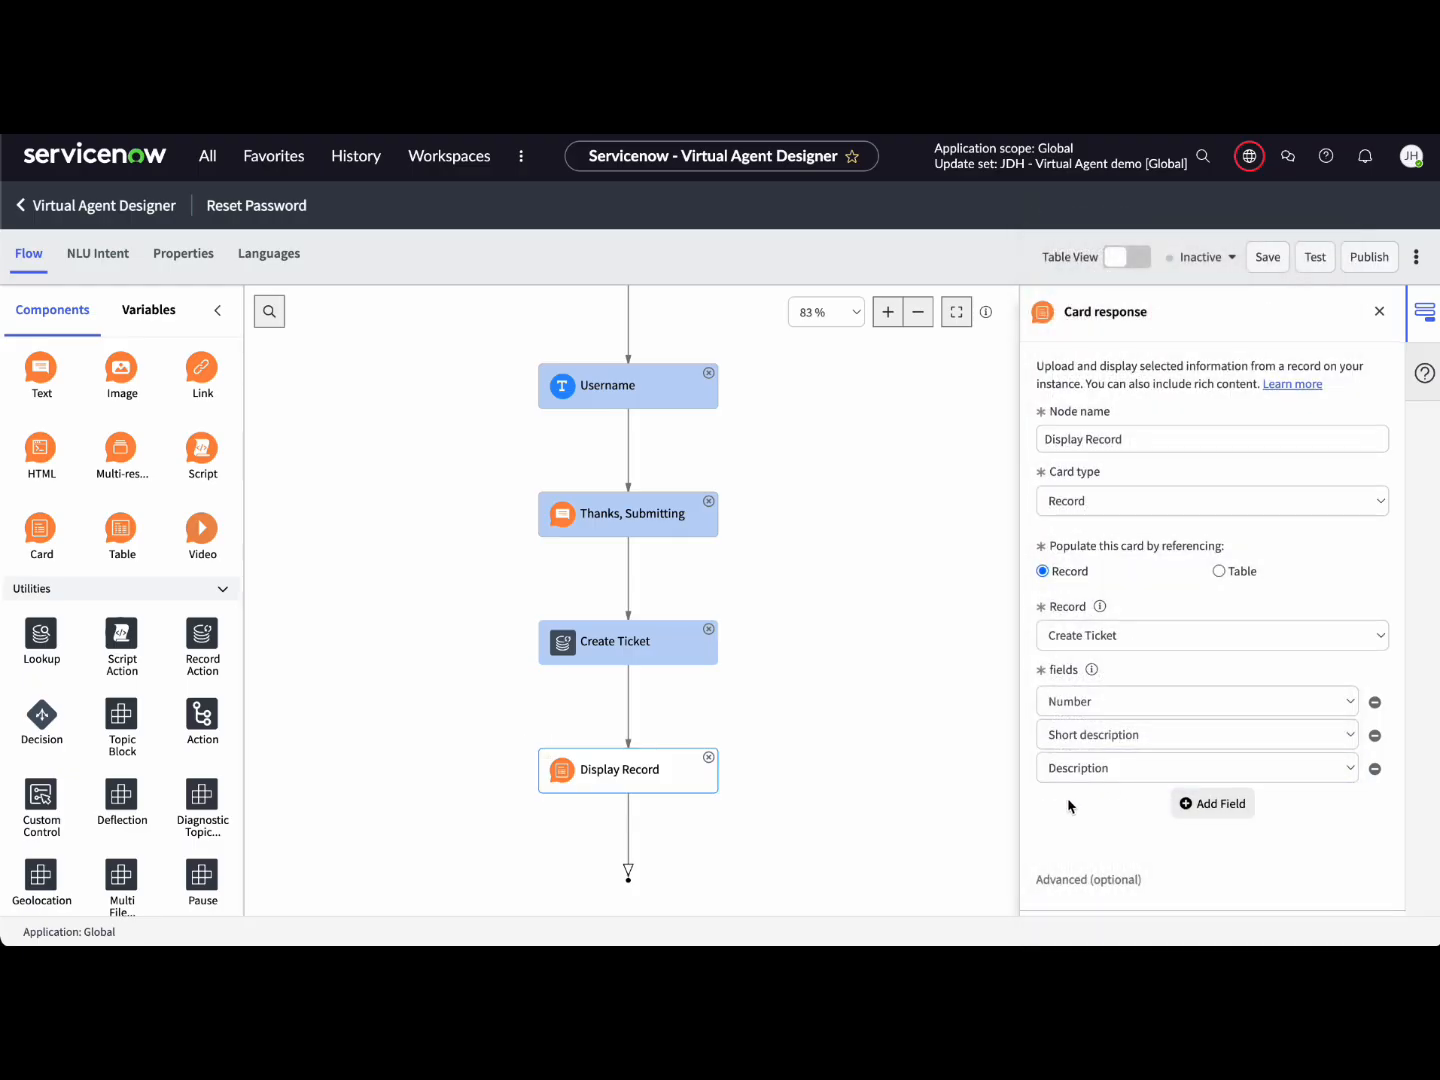
scroll(1078, 825, down, 2)
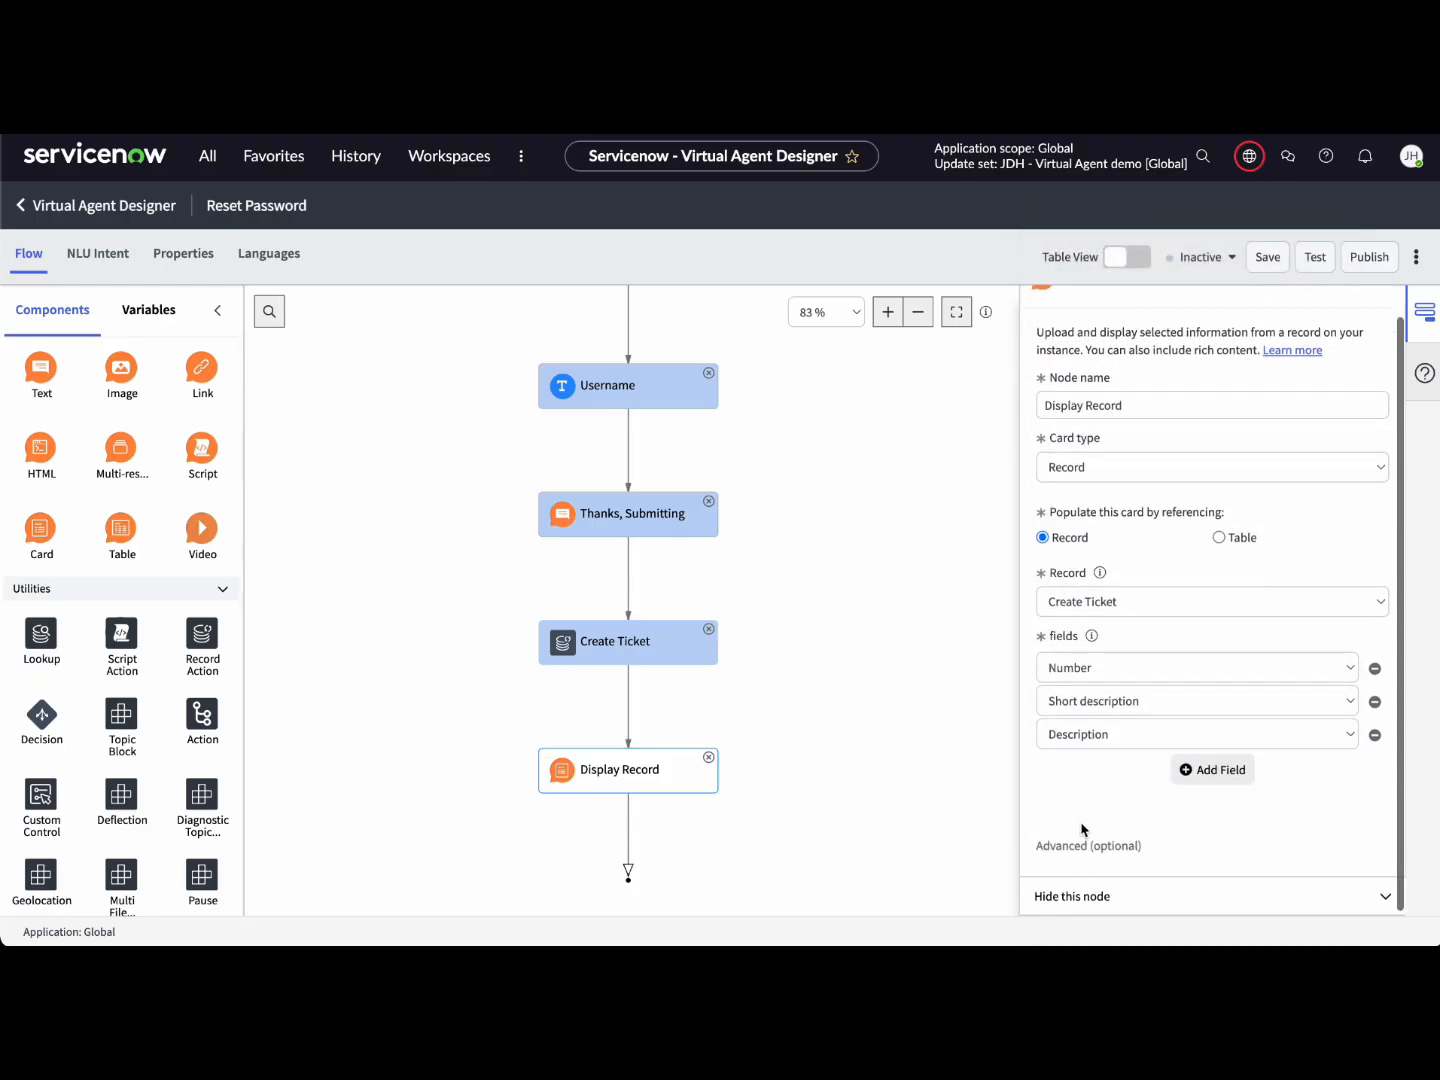
click(909, 721)
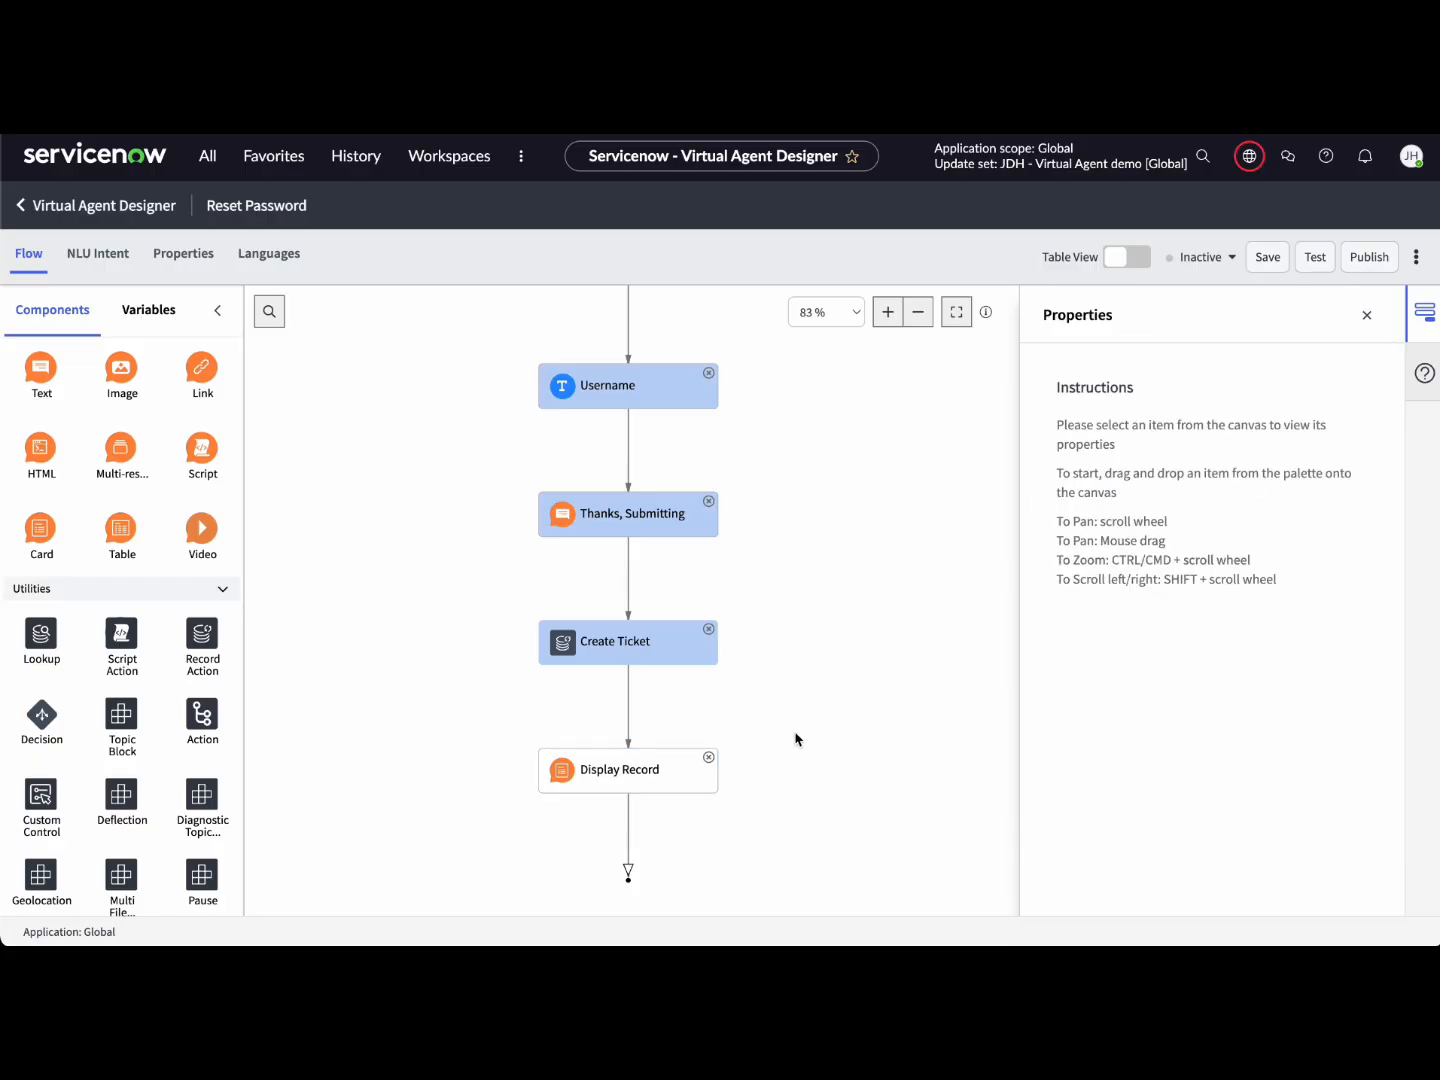
Step: Add an 'End Interaction' response saying 'Thank you for using the ignite Virtual Agent.' and save the topic
drag(43, 368, 683, 858)
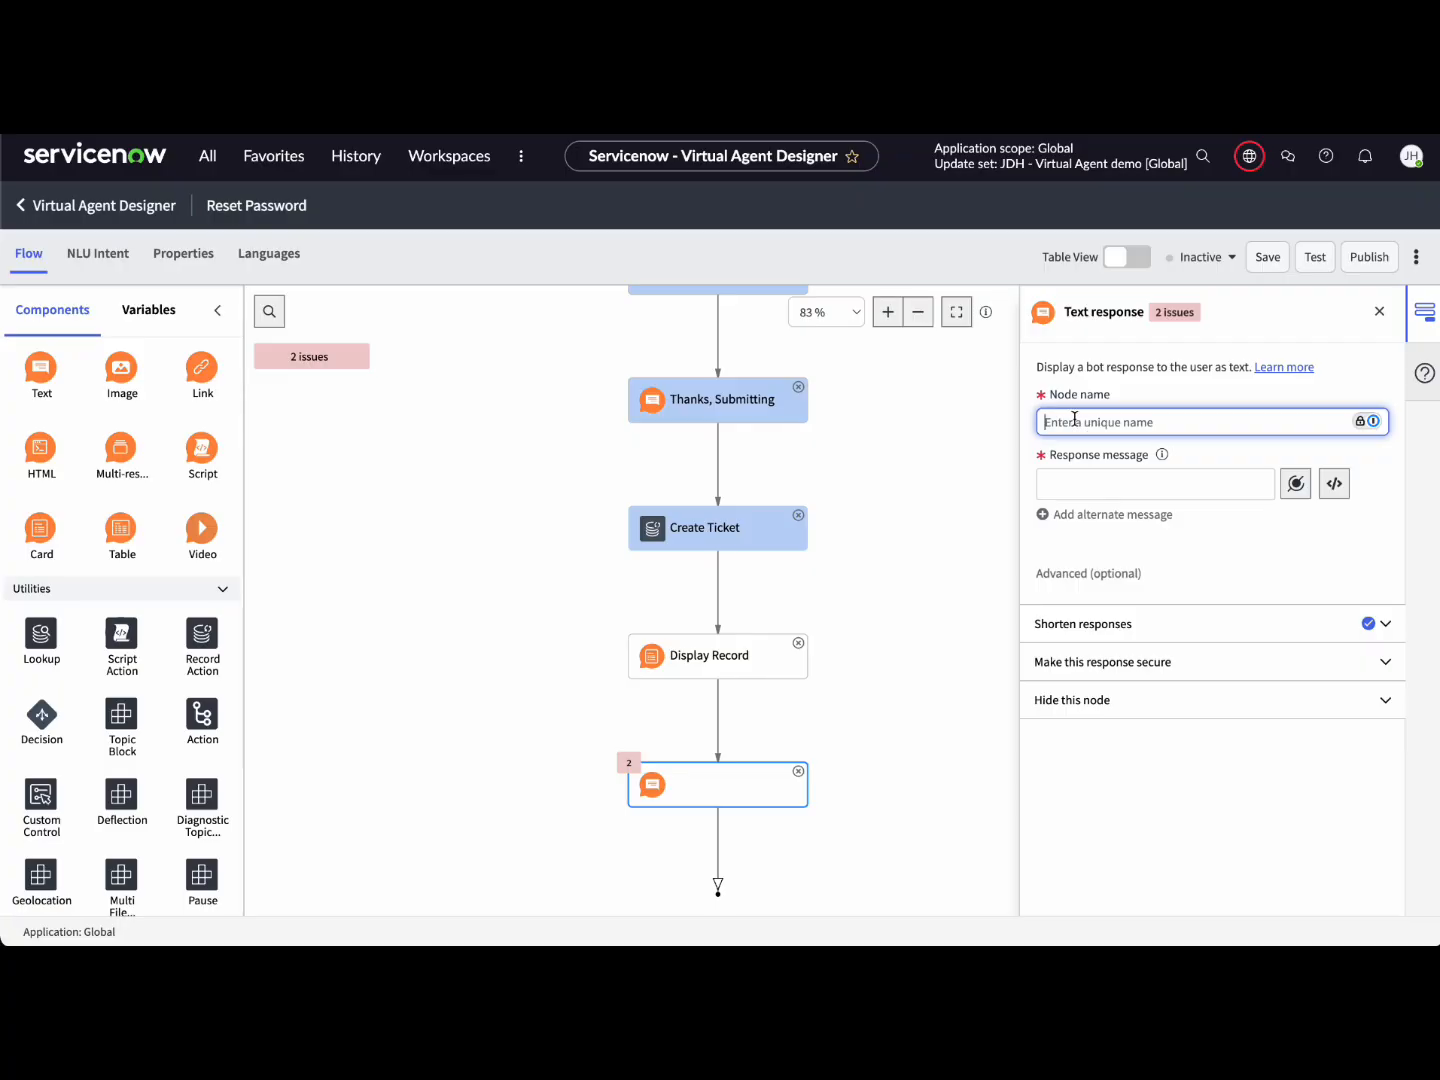
text(End Interaction)
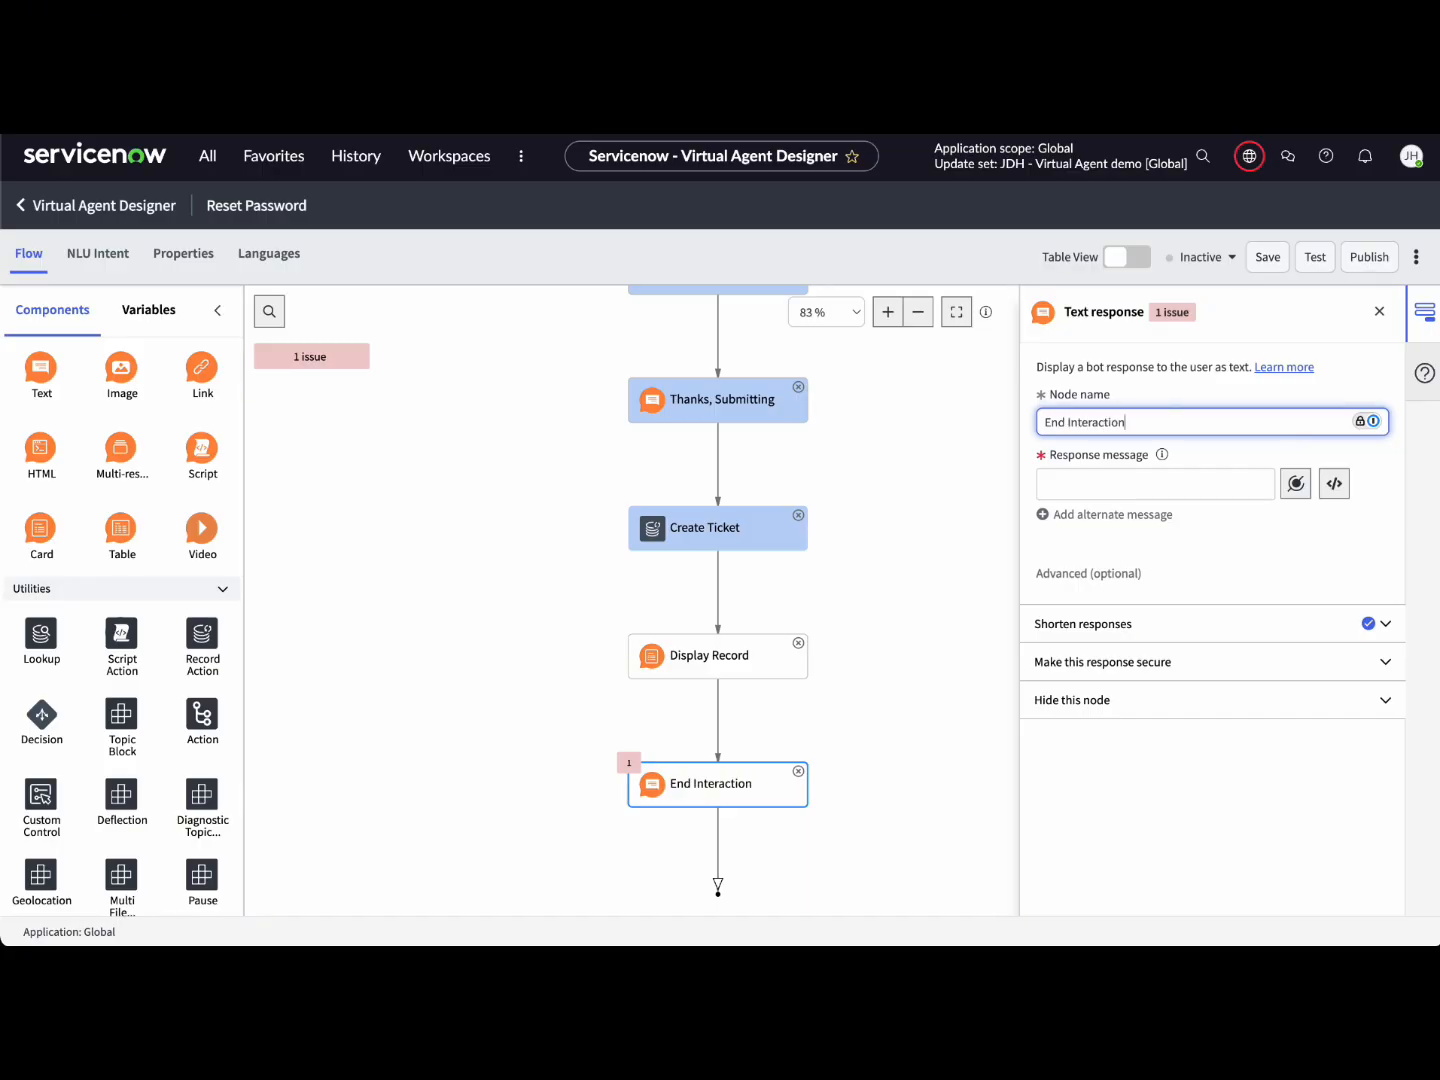
key(Tab)
key(Tab)
text(Thank you for using)
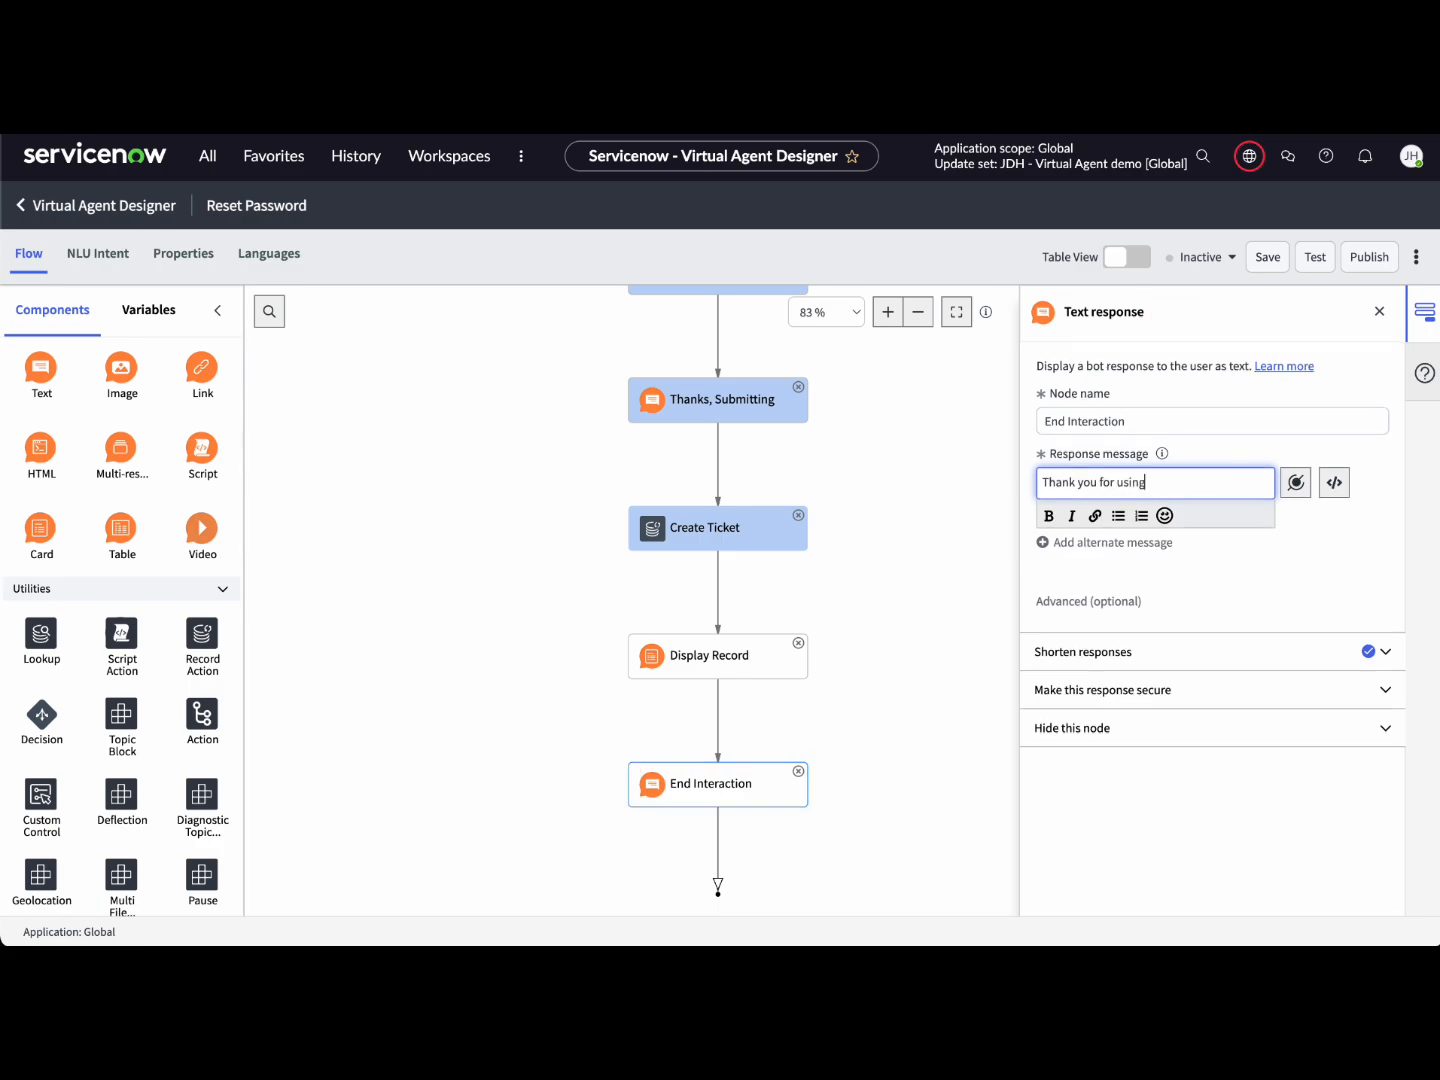
text( the ignite Virtual Agent.)
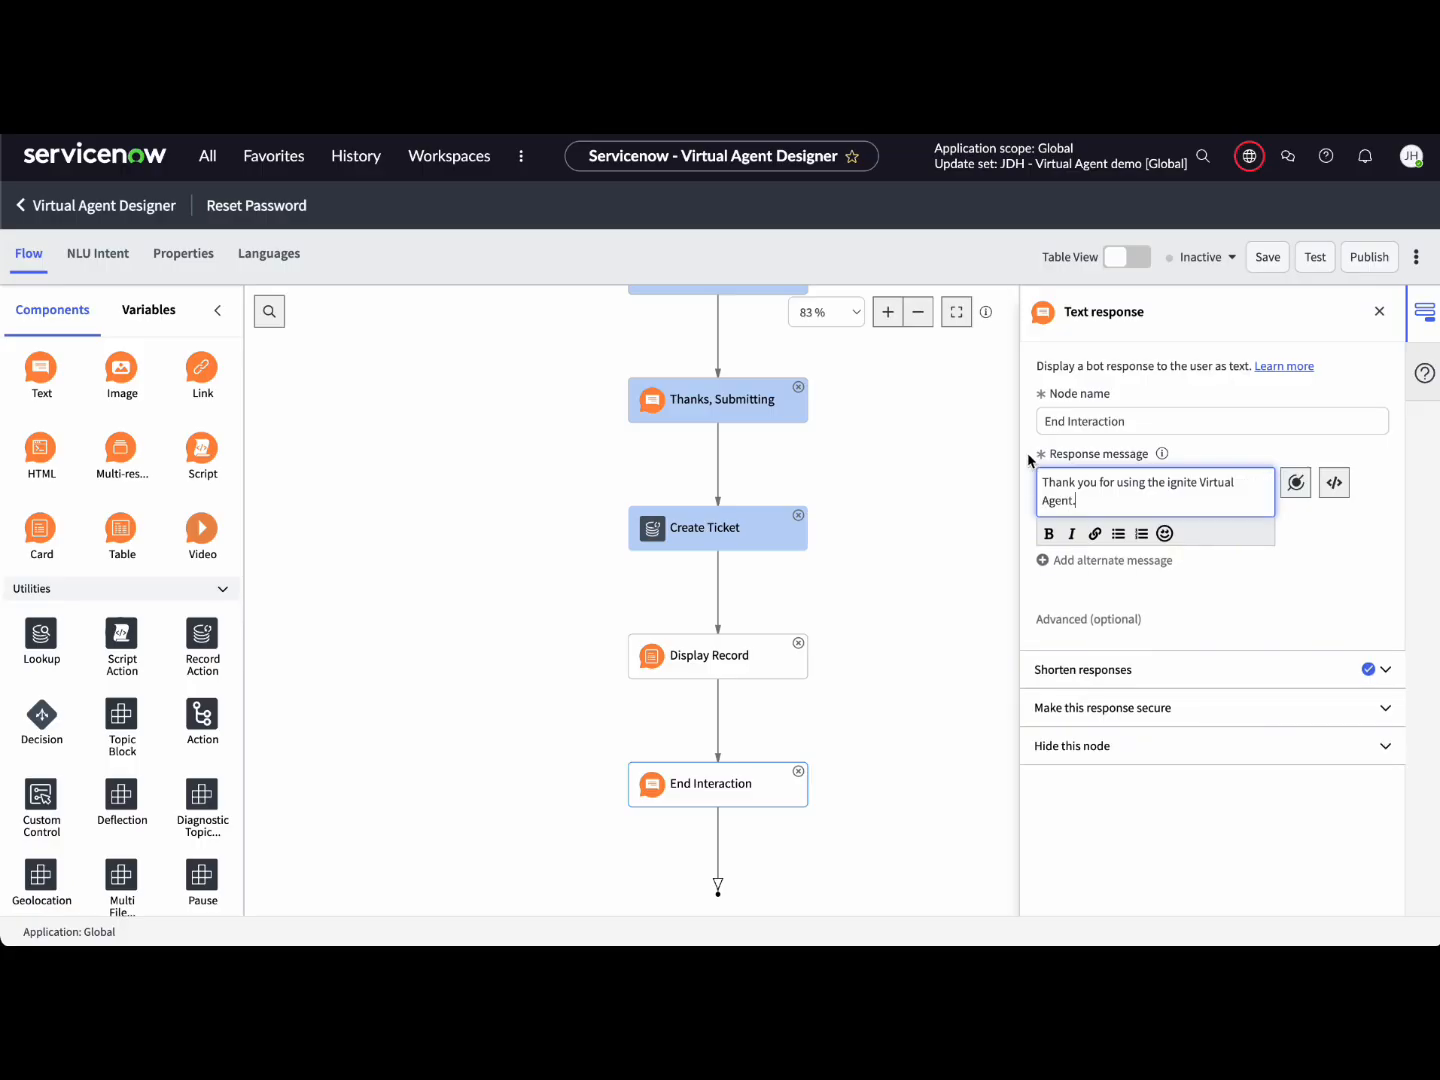
click(953, 536)
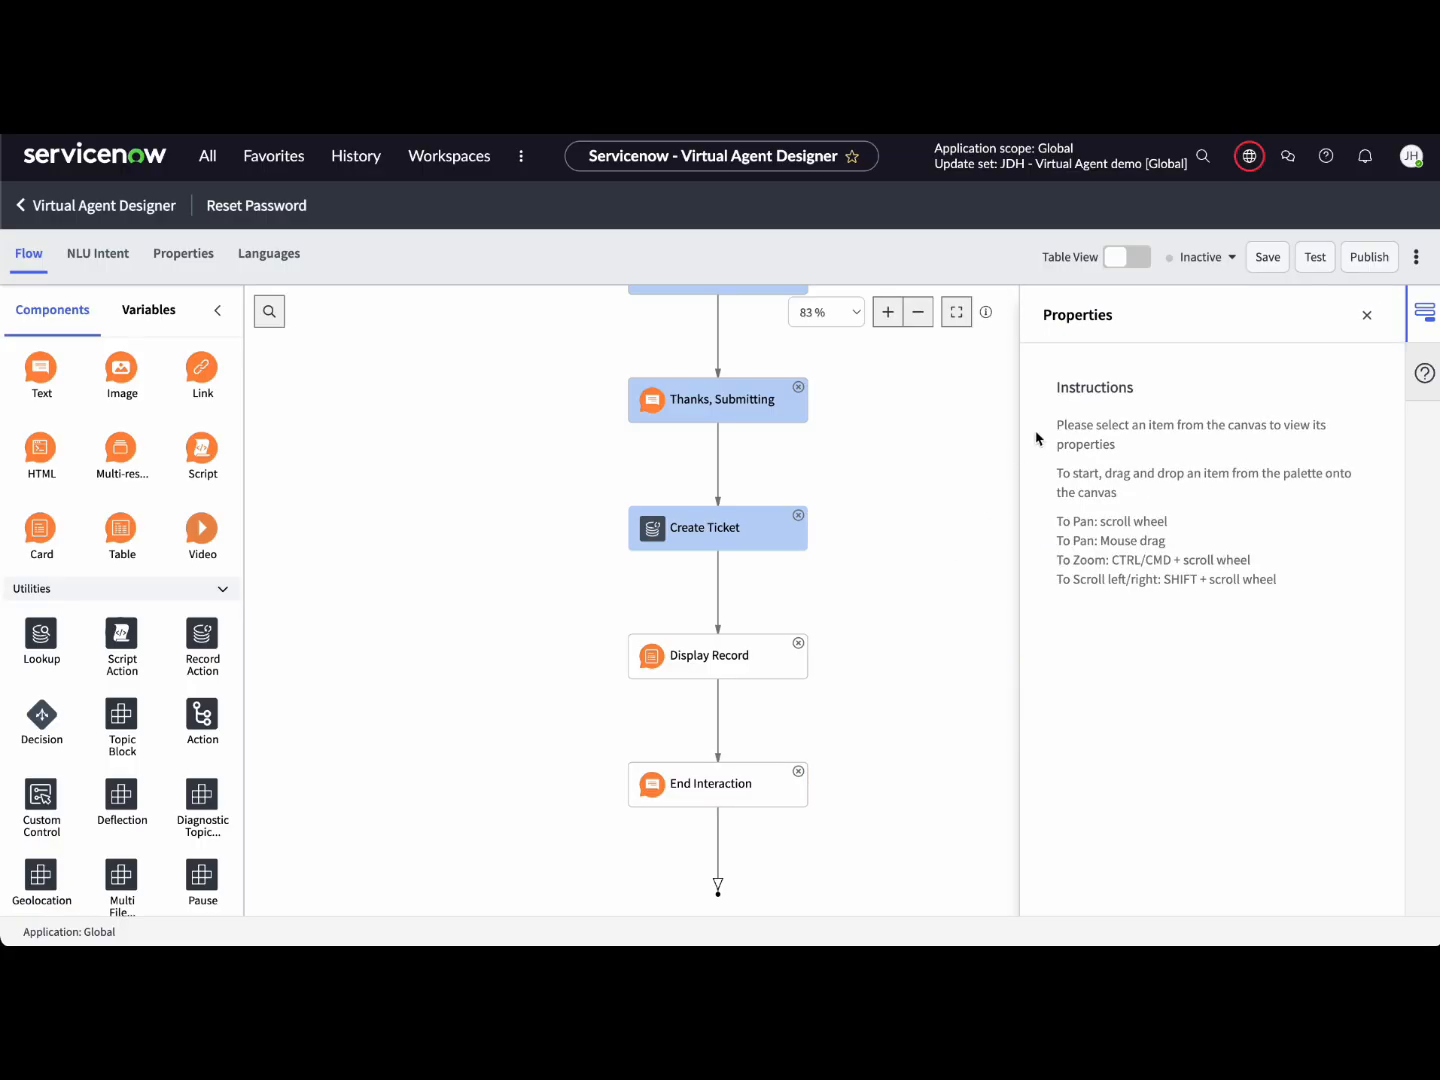
click(1267, 258)
Step: Delete the End Interaction node and confirm the deletion
click(905, 586)
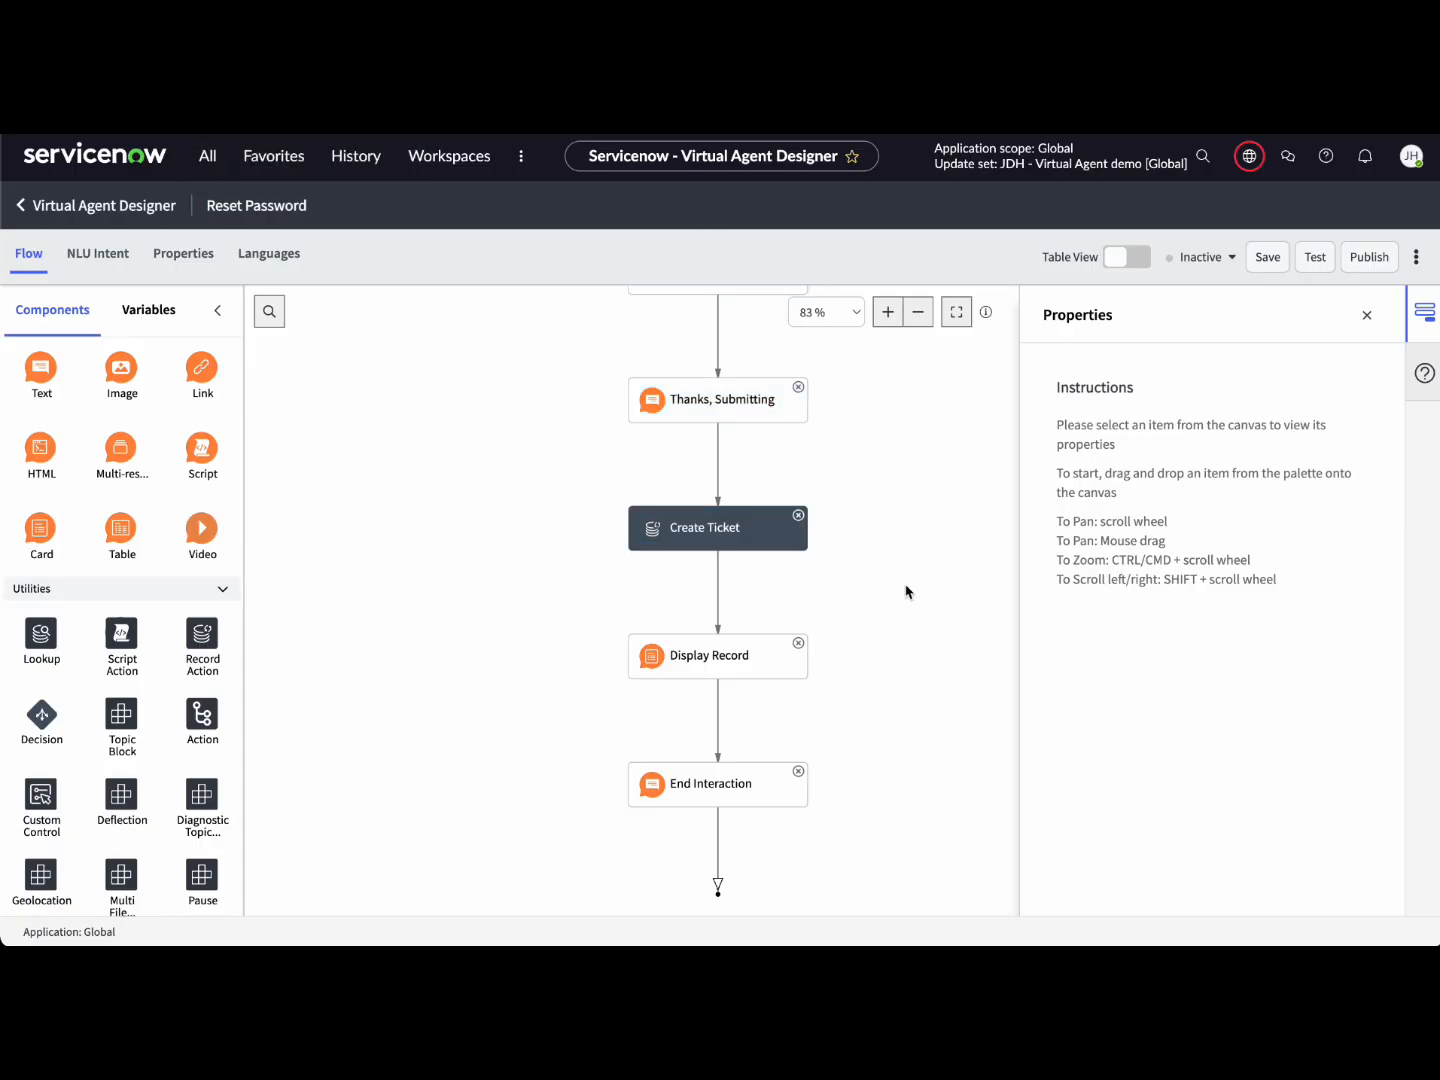
click(798, 772)
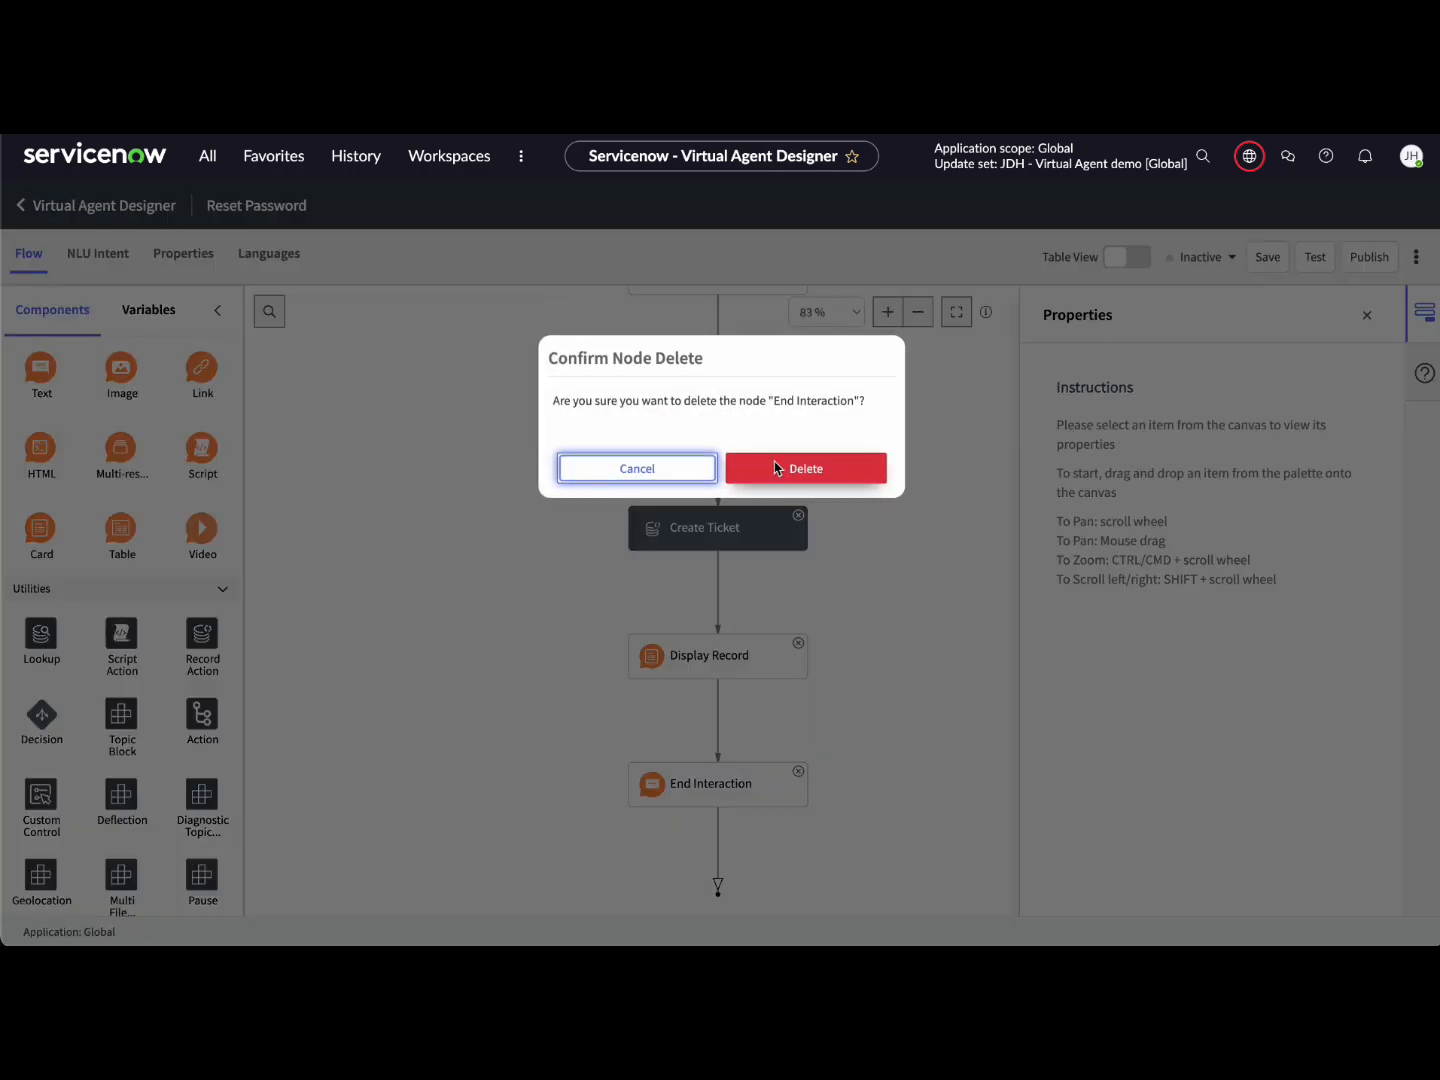
click(777, 468)
click(879, 694)
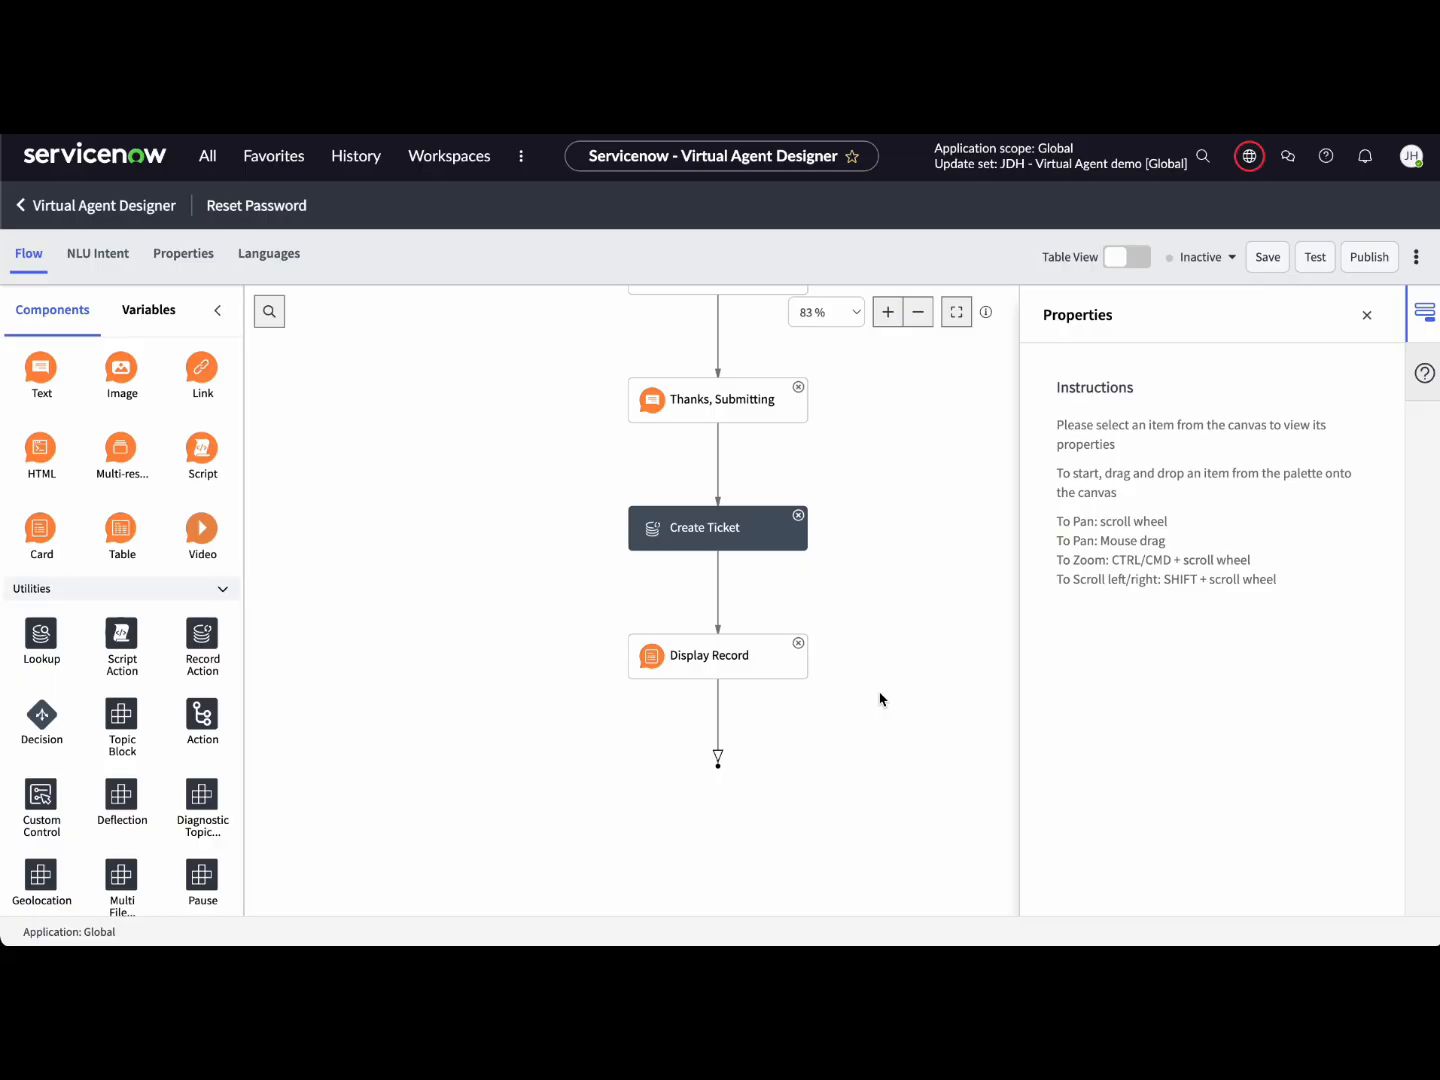
Step: Start a test chat and ask 'How Do I reset My Password?'
click(1318, 257)
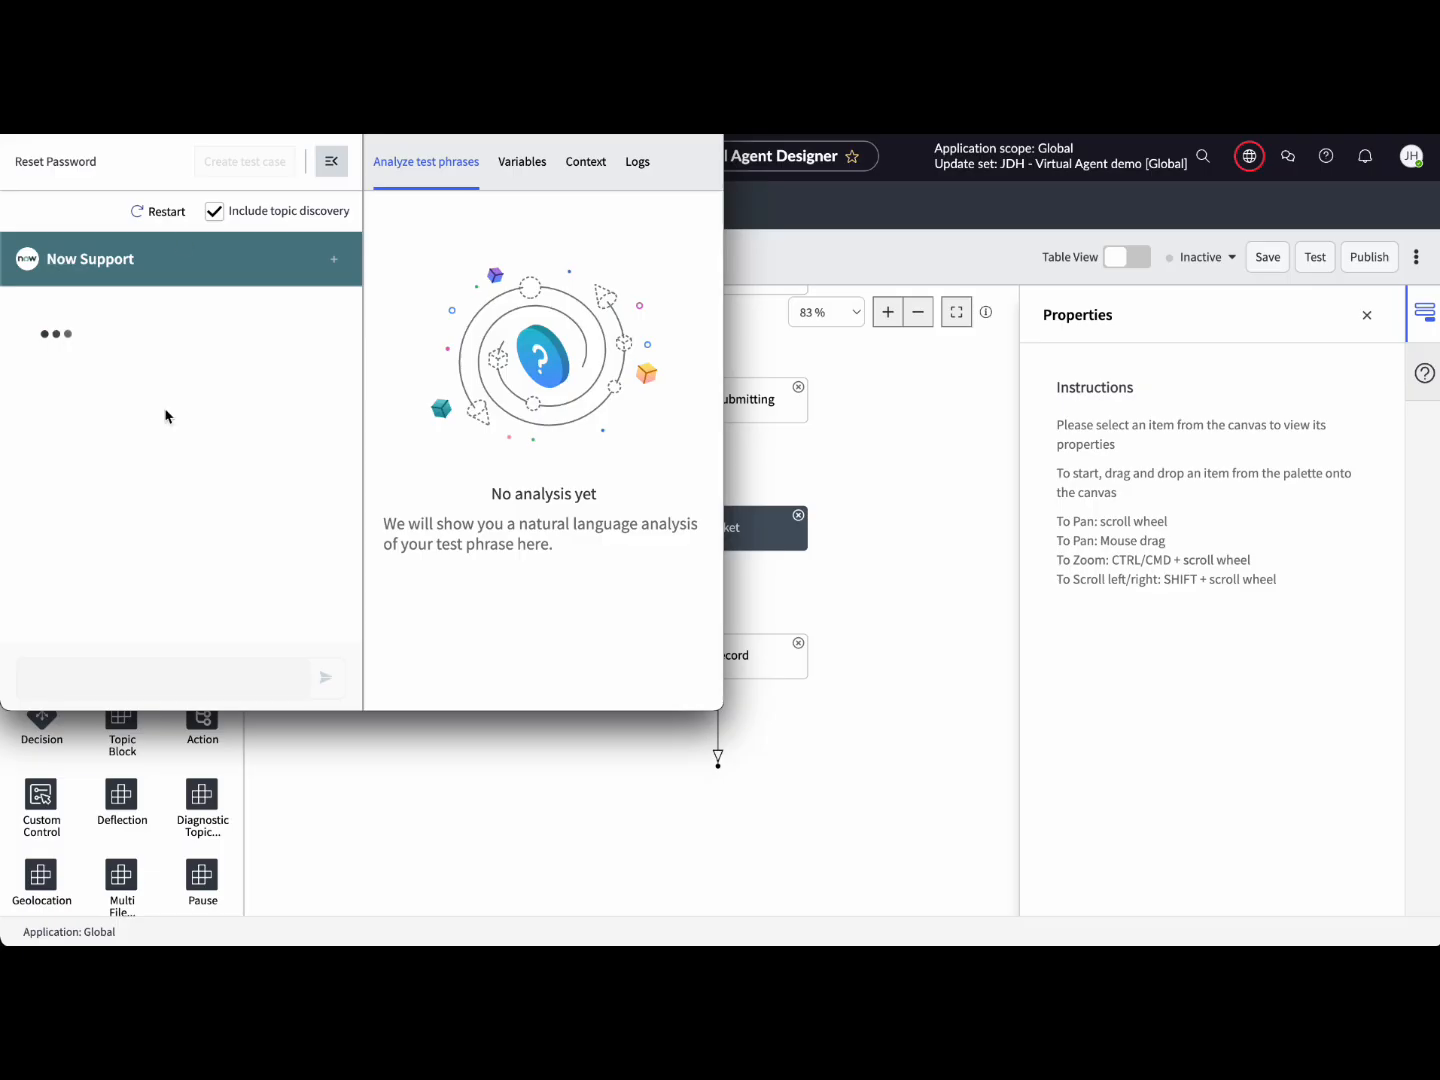
click(133, 685)
text(How Do I reset My Password?)
key(Return)
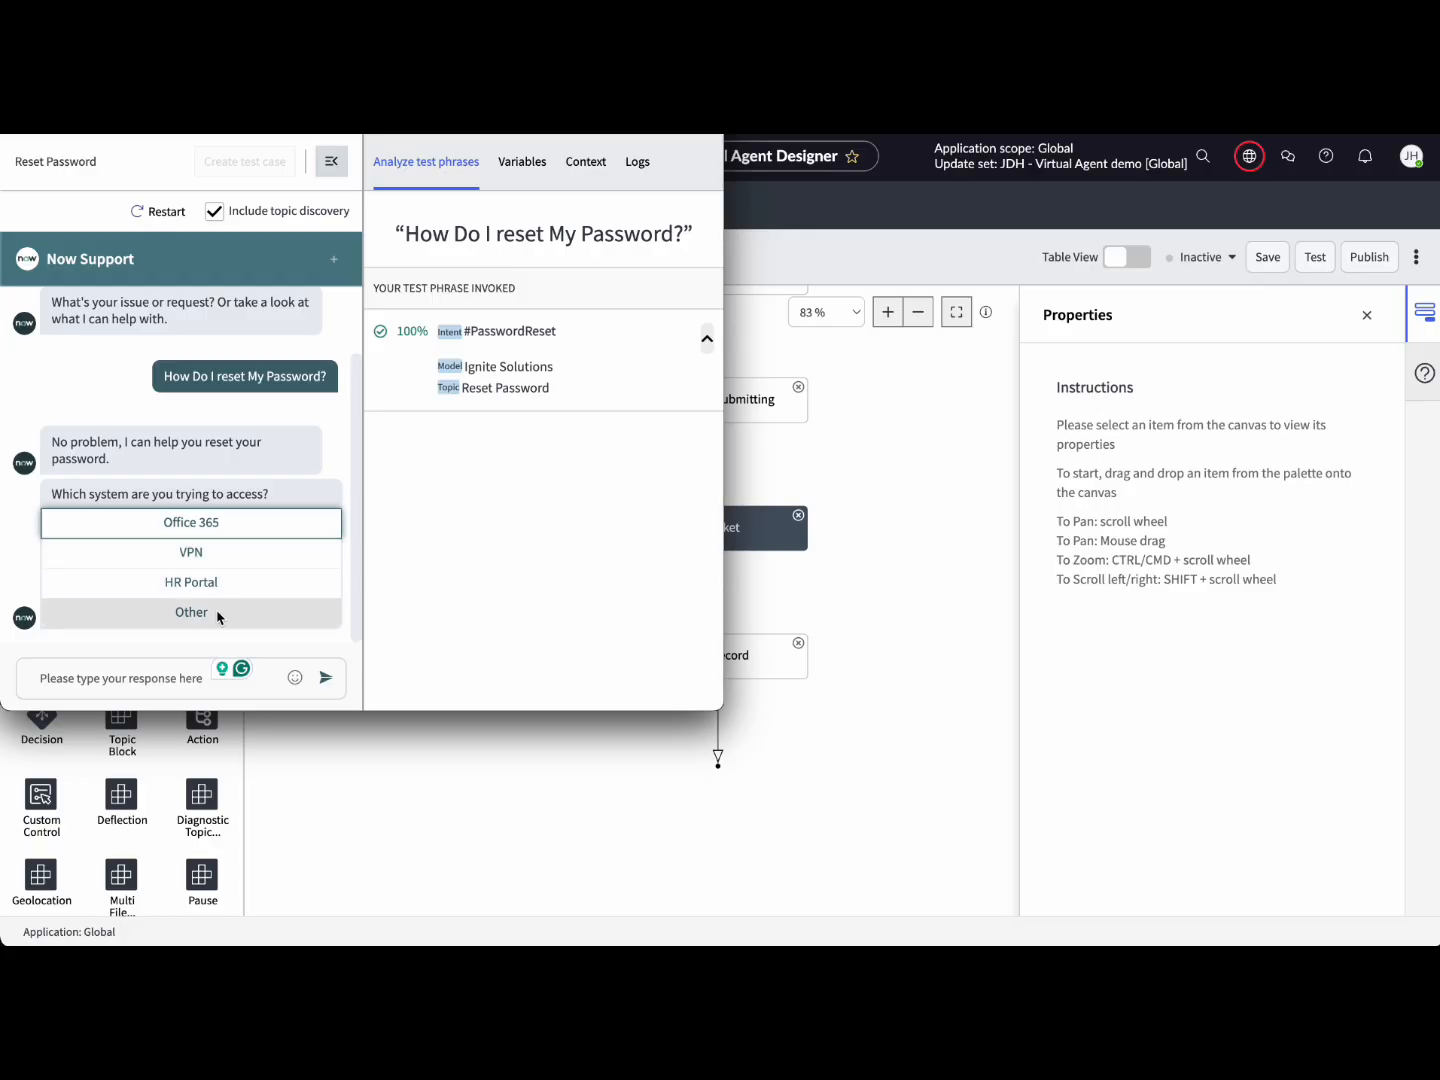
Step: Choose Other, enter Google Workspace and the account e-mail, then open the incident from the card
click(199, 614)
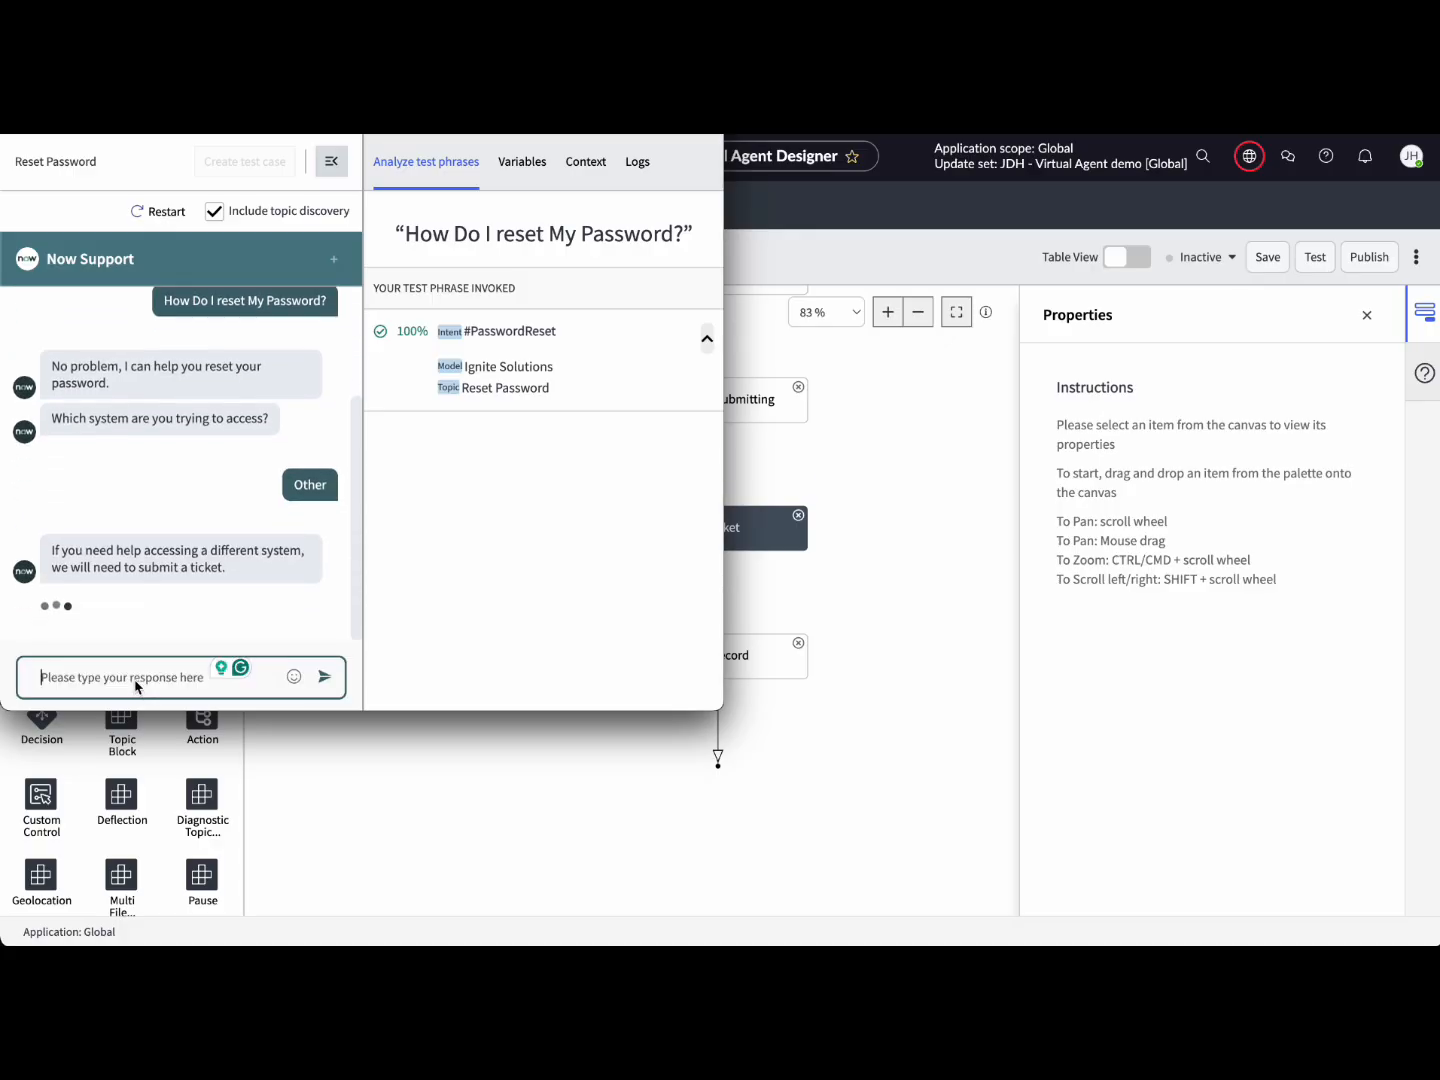
text(Google Workspace)
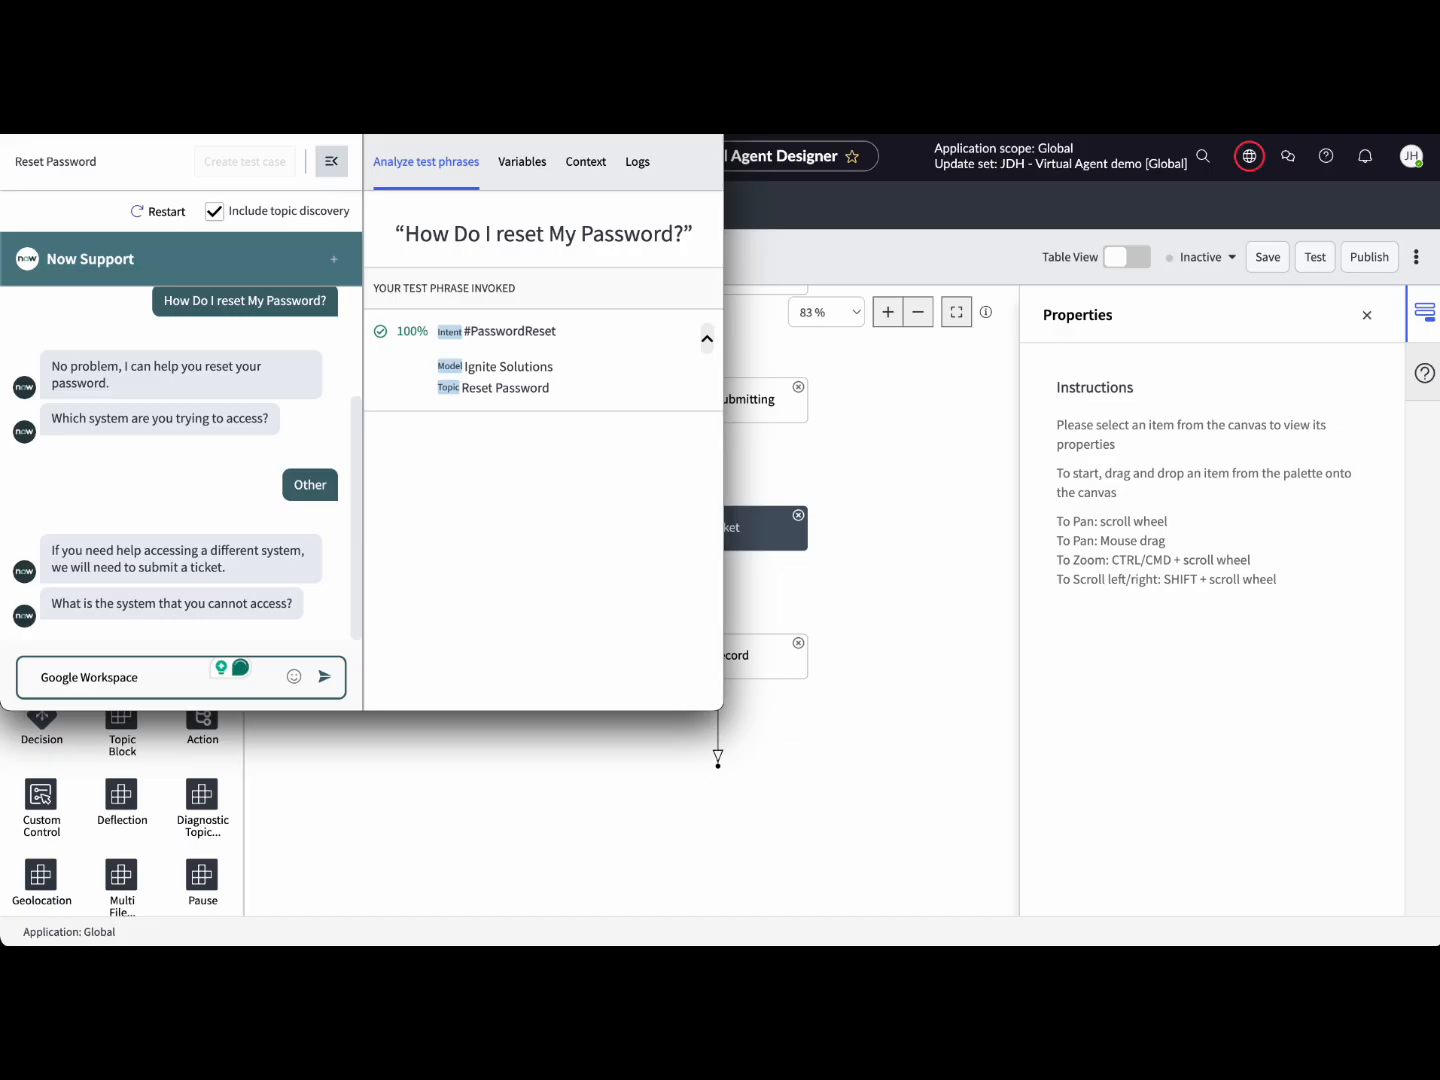
key(Return)
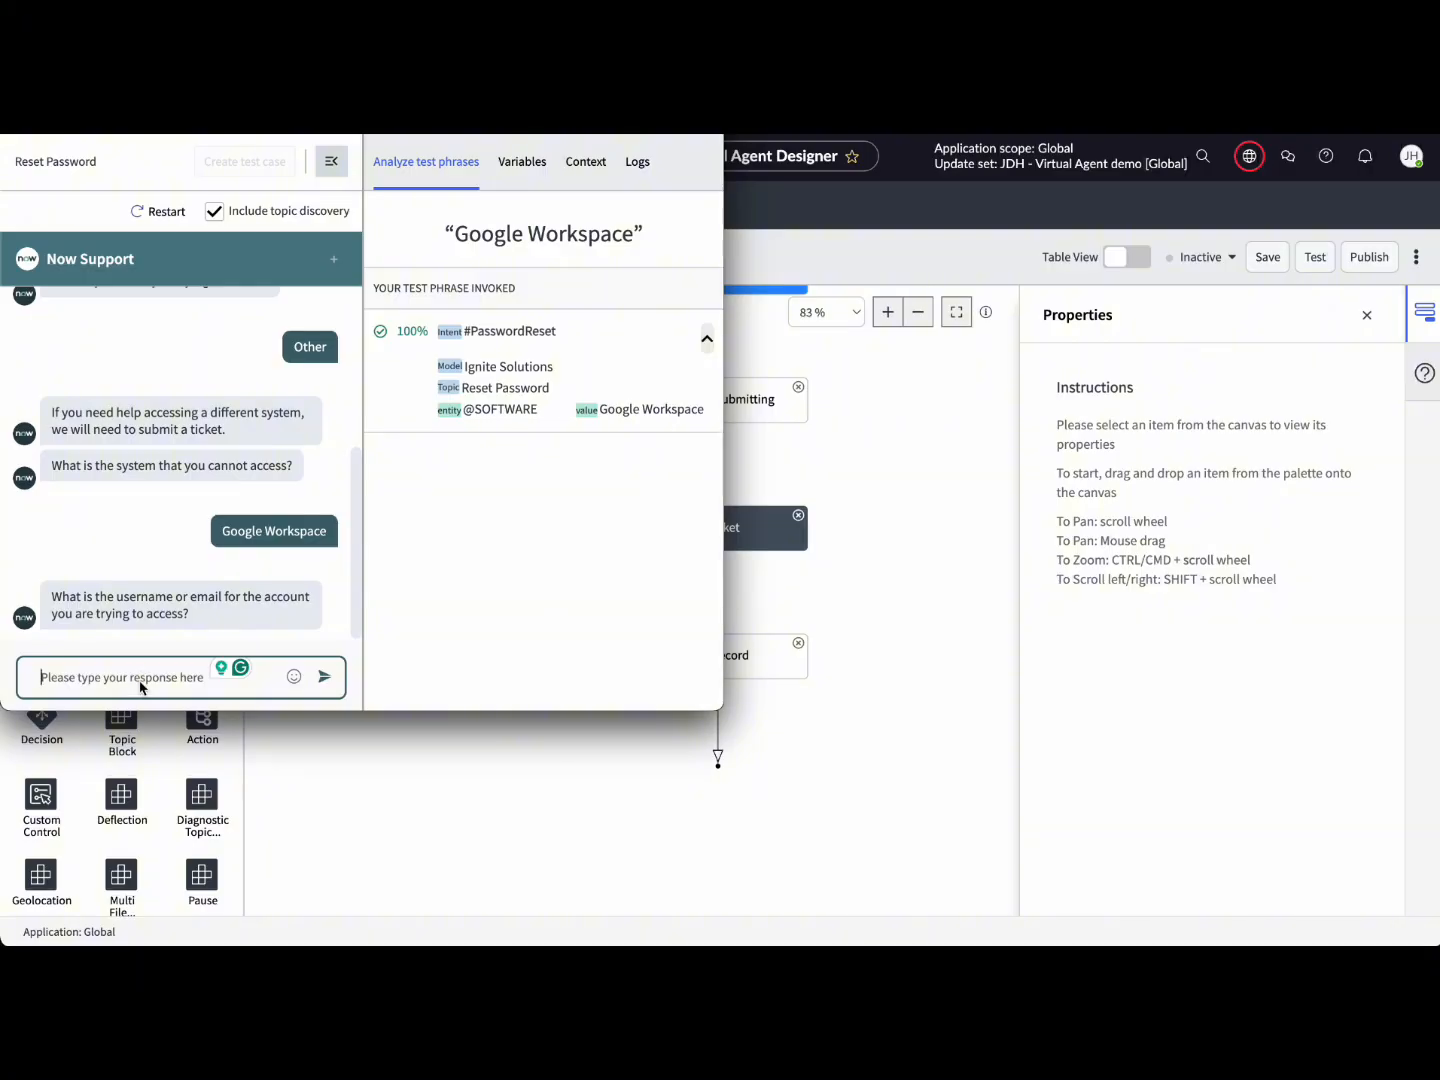
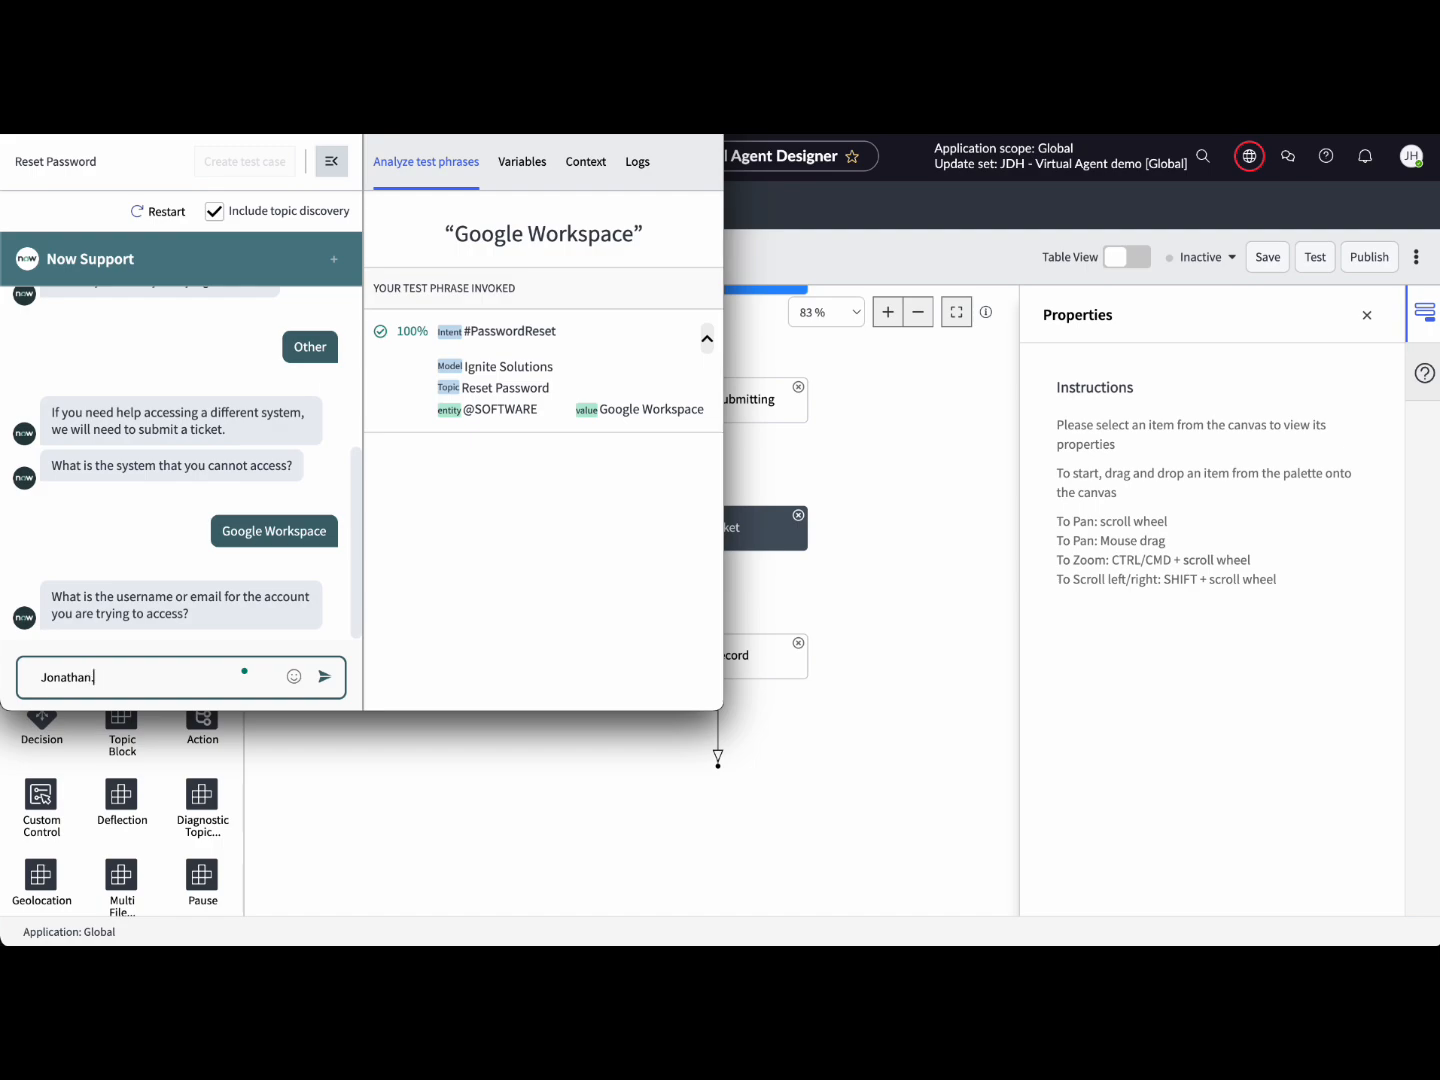
key(Return)
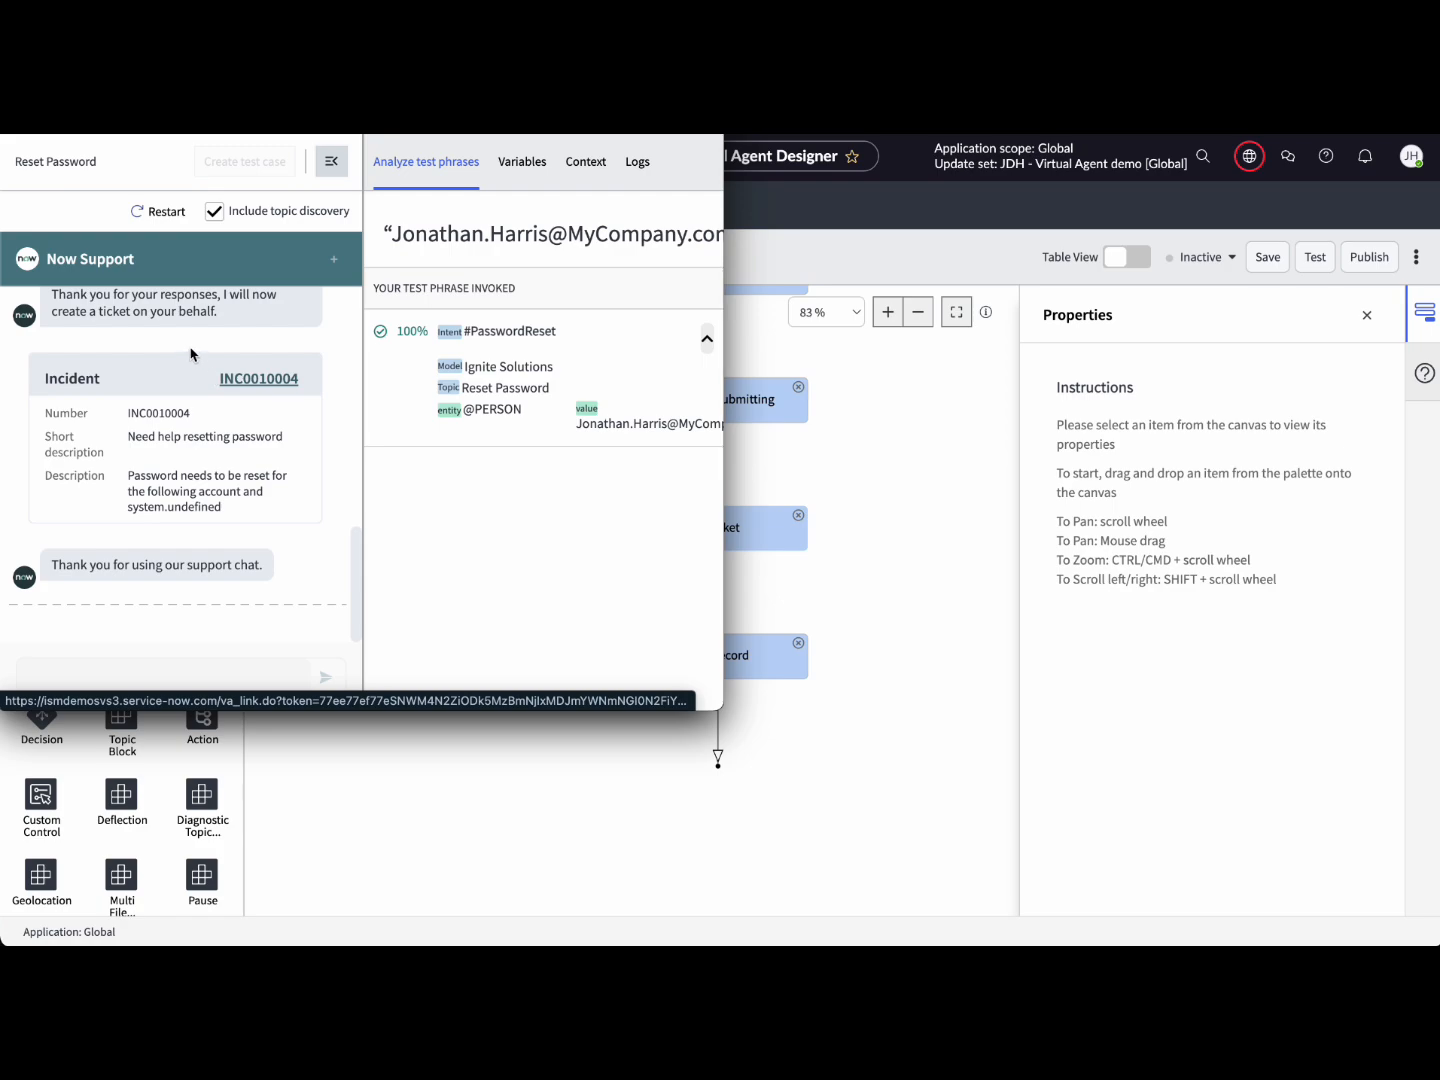
click(257, 381)
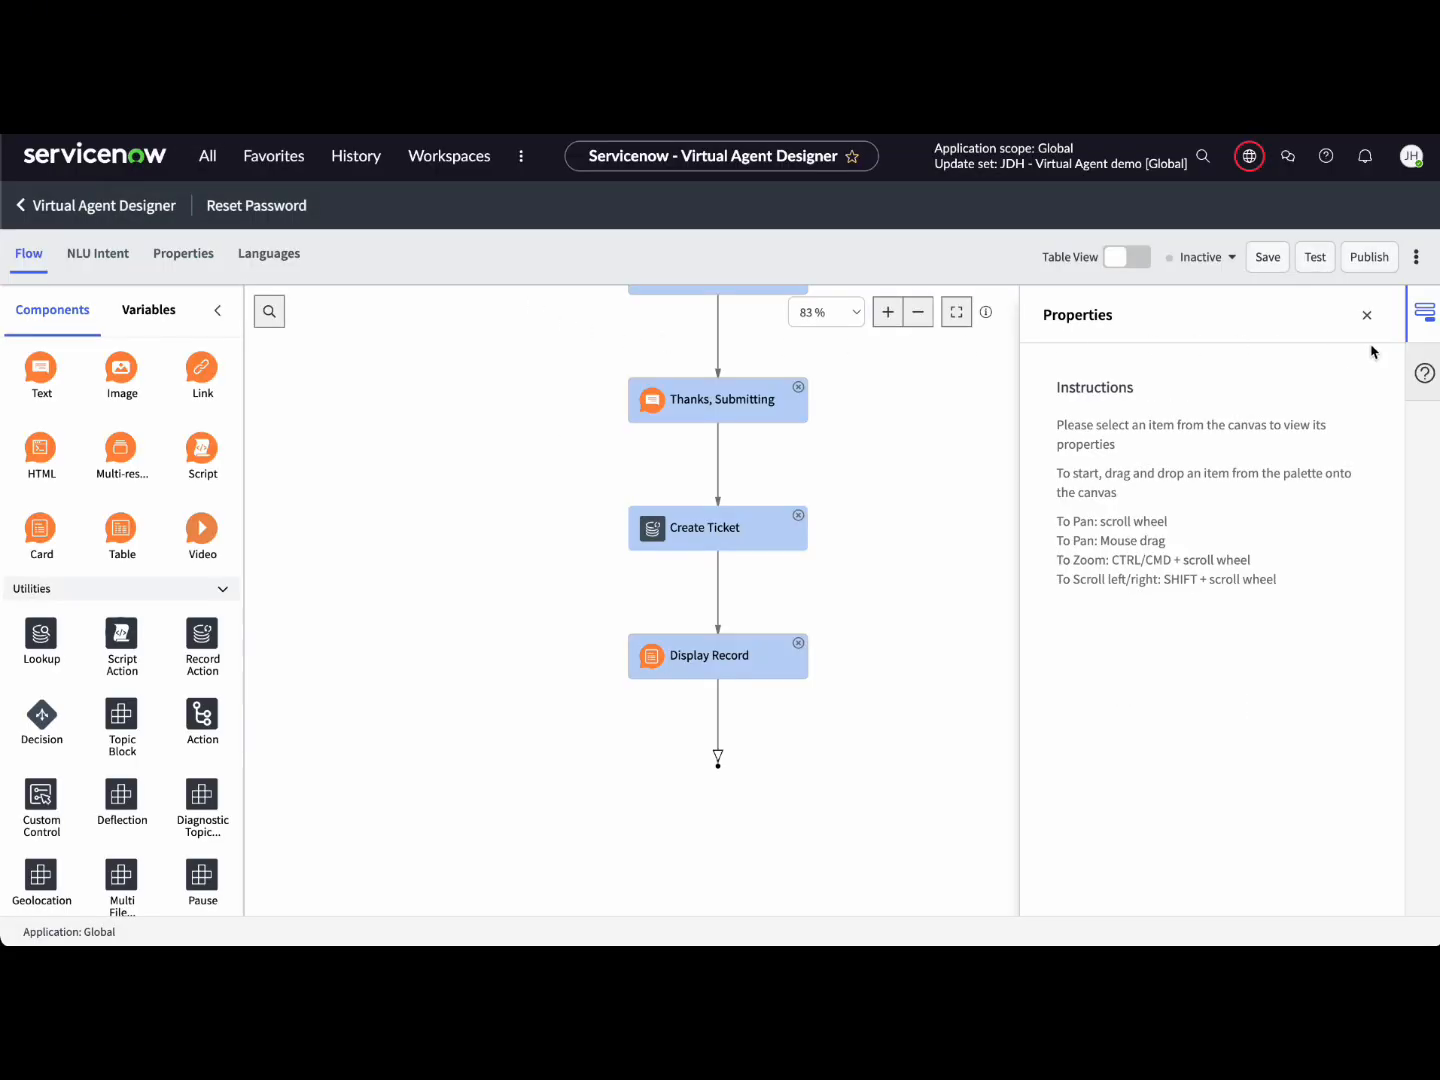
Step: Publish the Reset Password topic with the Ignite Solutions NLU model and English mapping checked
click(1371, 263)
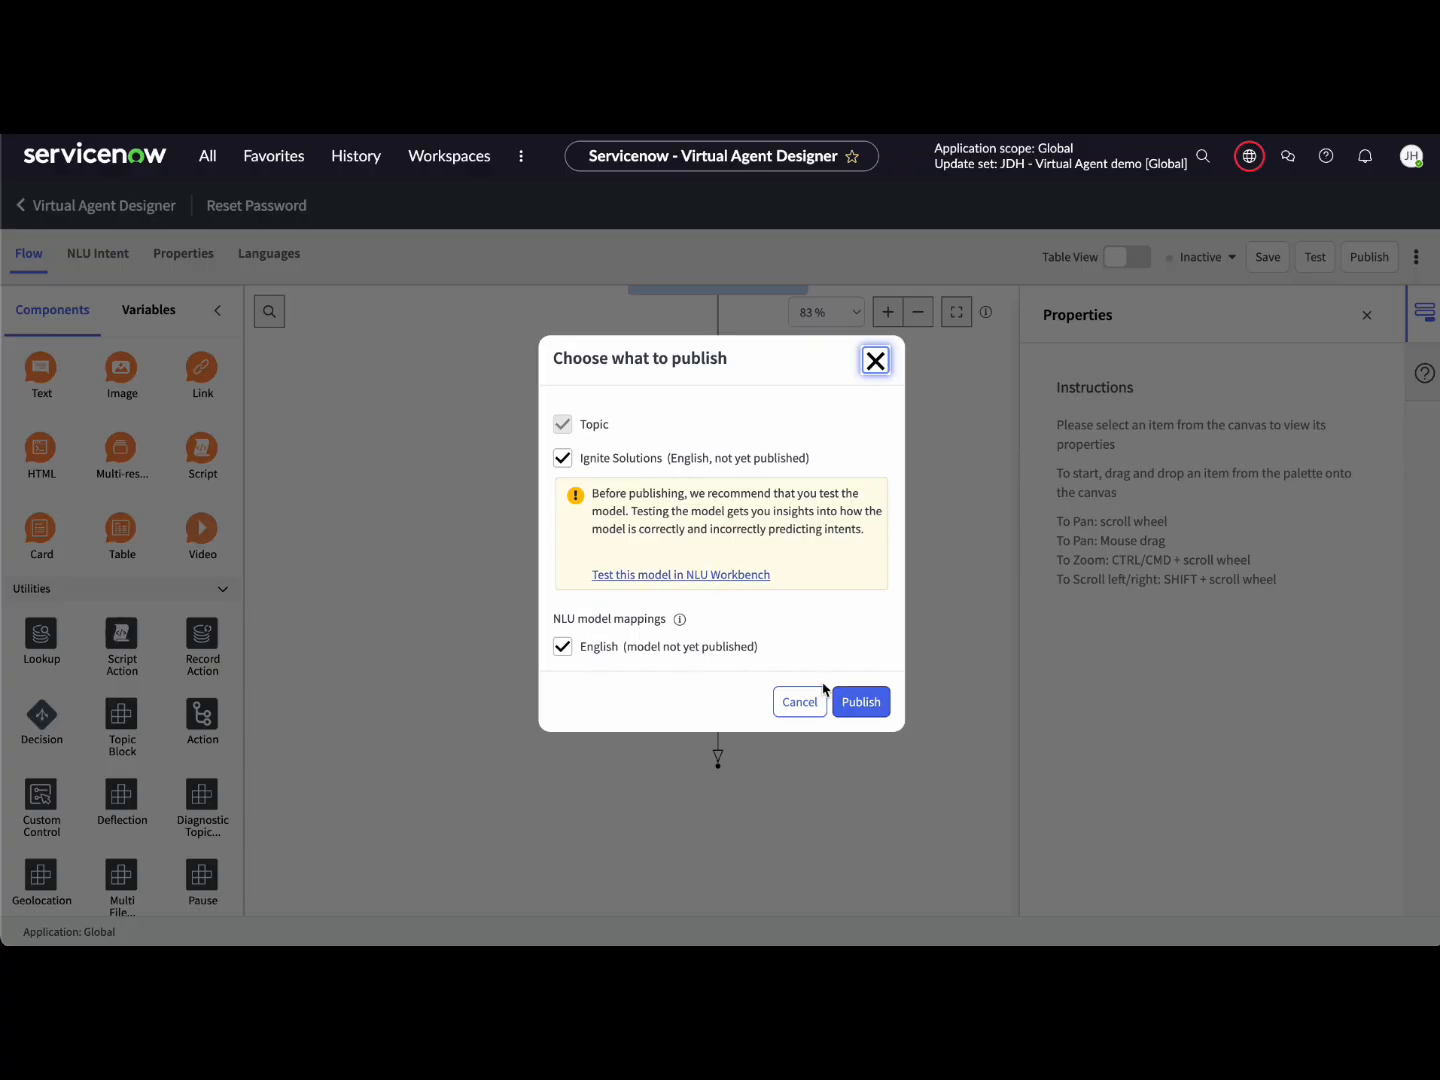
click(863, 702)
click(865, 702)
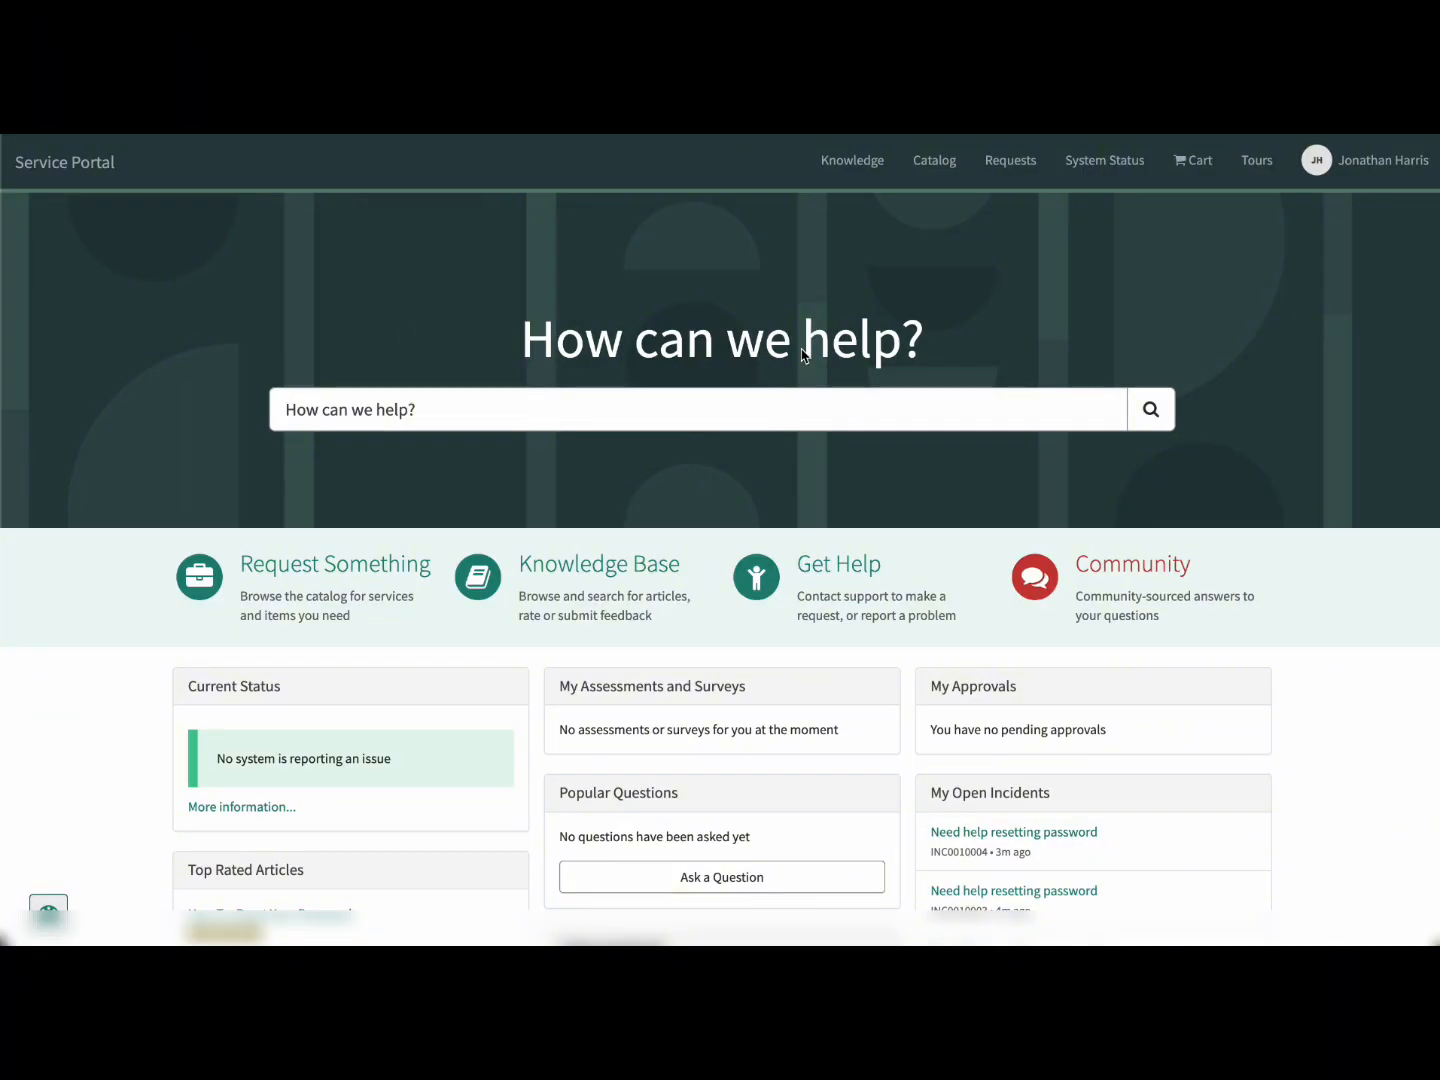
Step: Open the home page in Page Designer and drop the Virtual Agent Service Portal Widget into the bottom row
ctrl+right_click(772, 347)
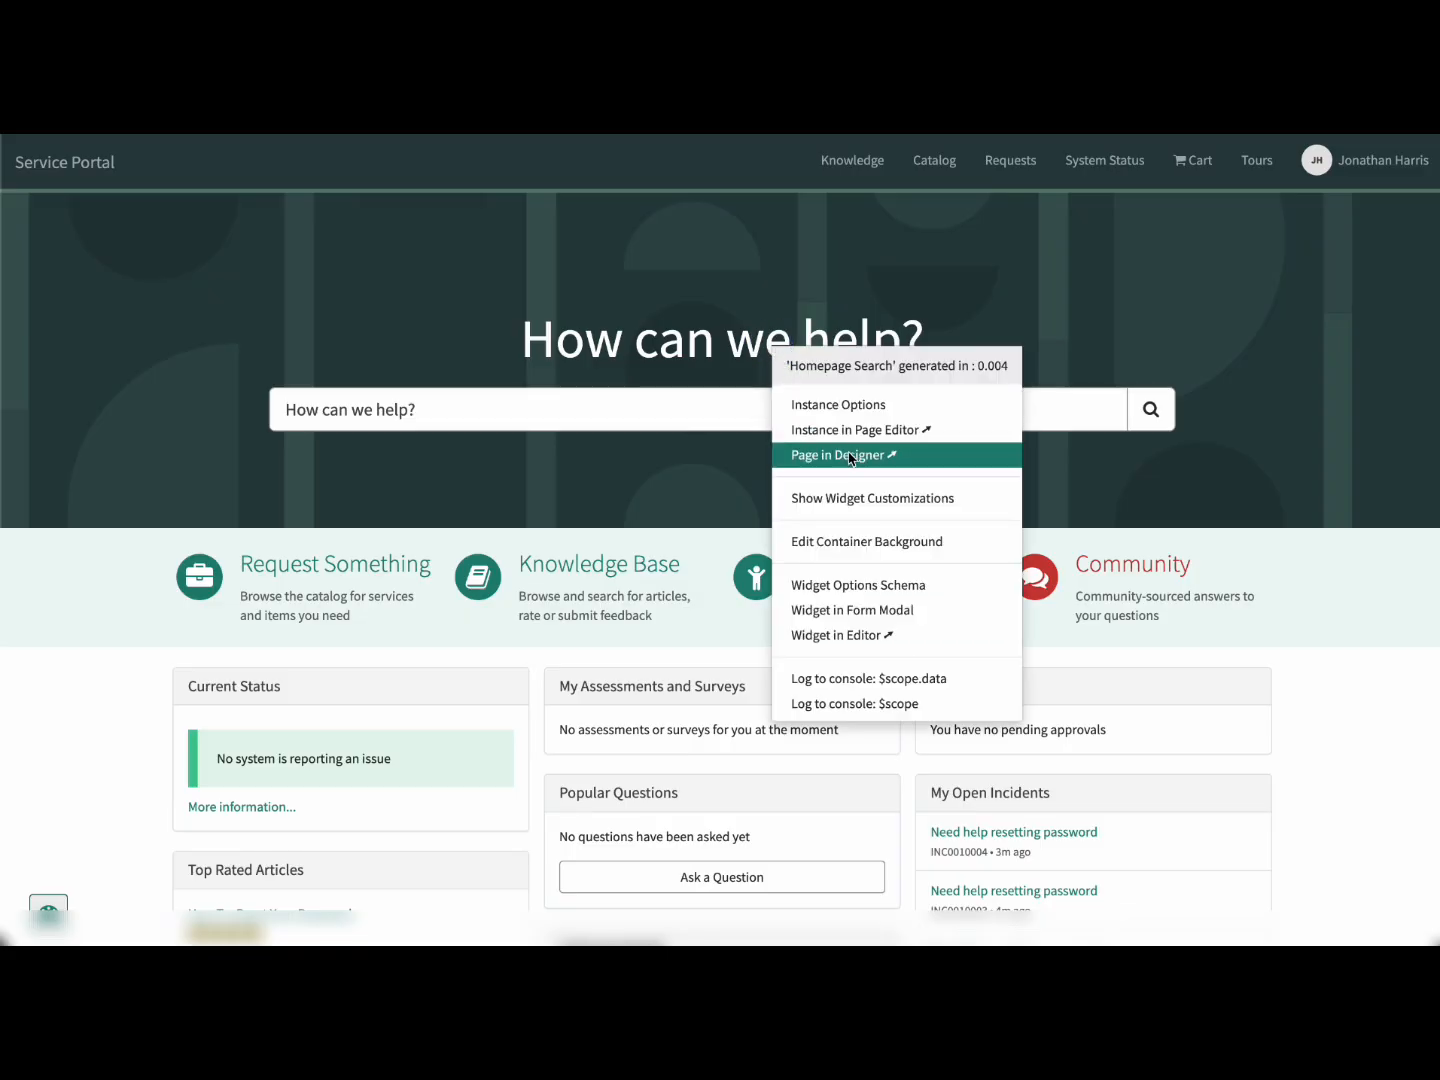
click(923, 457)
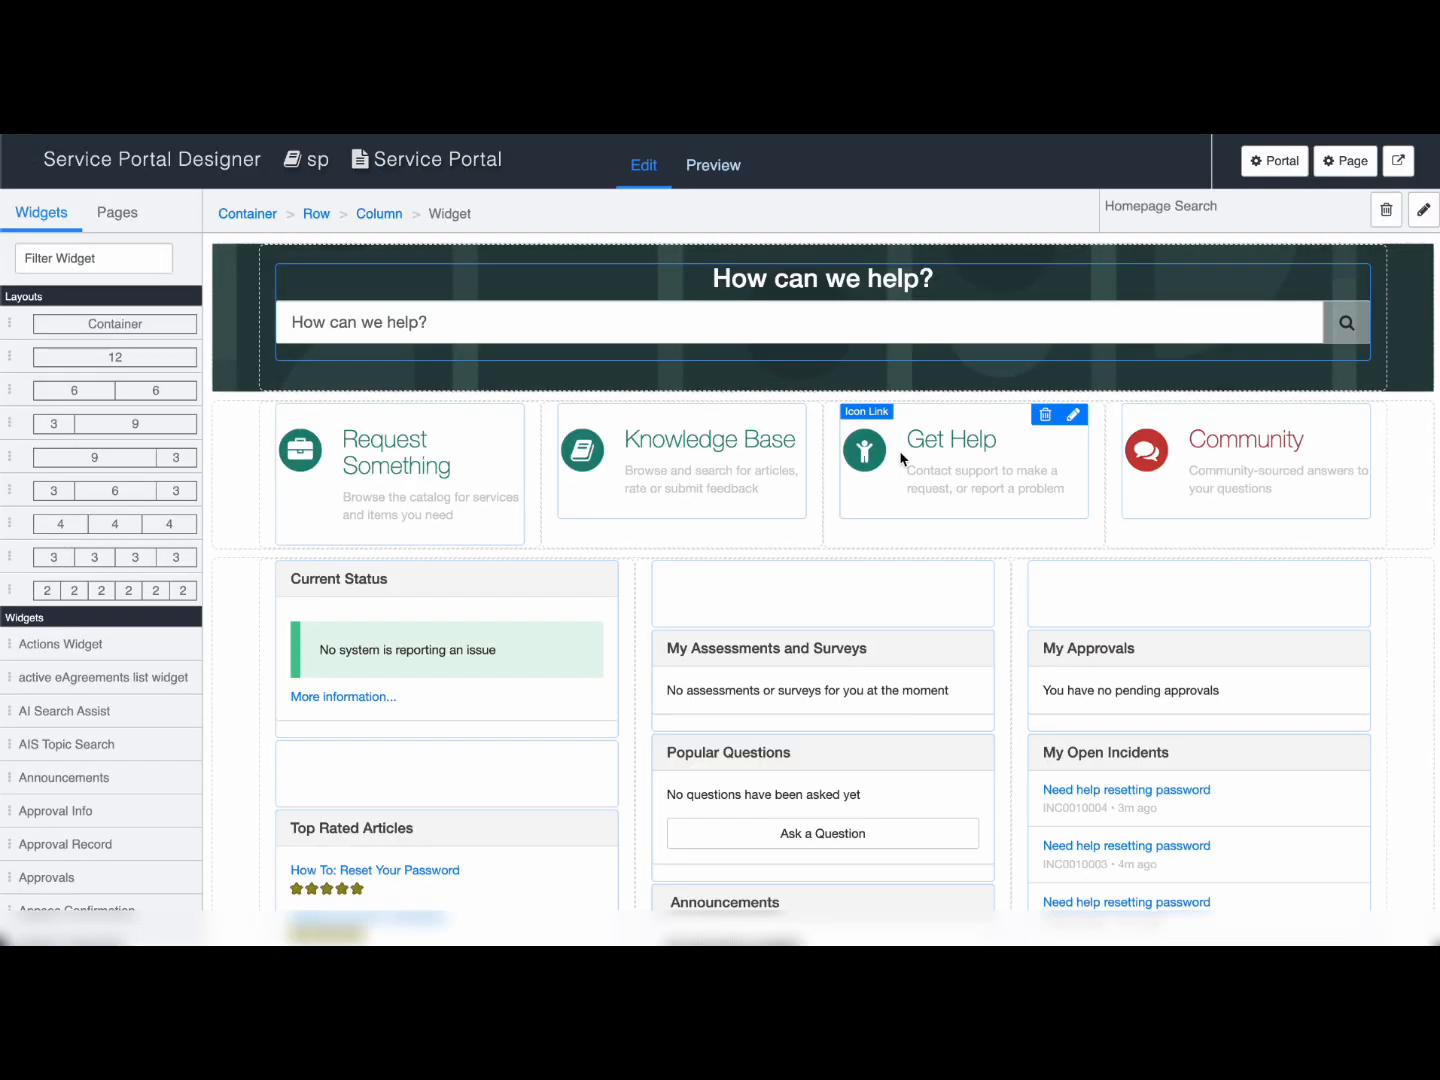
click(130, 262)
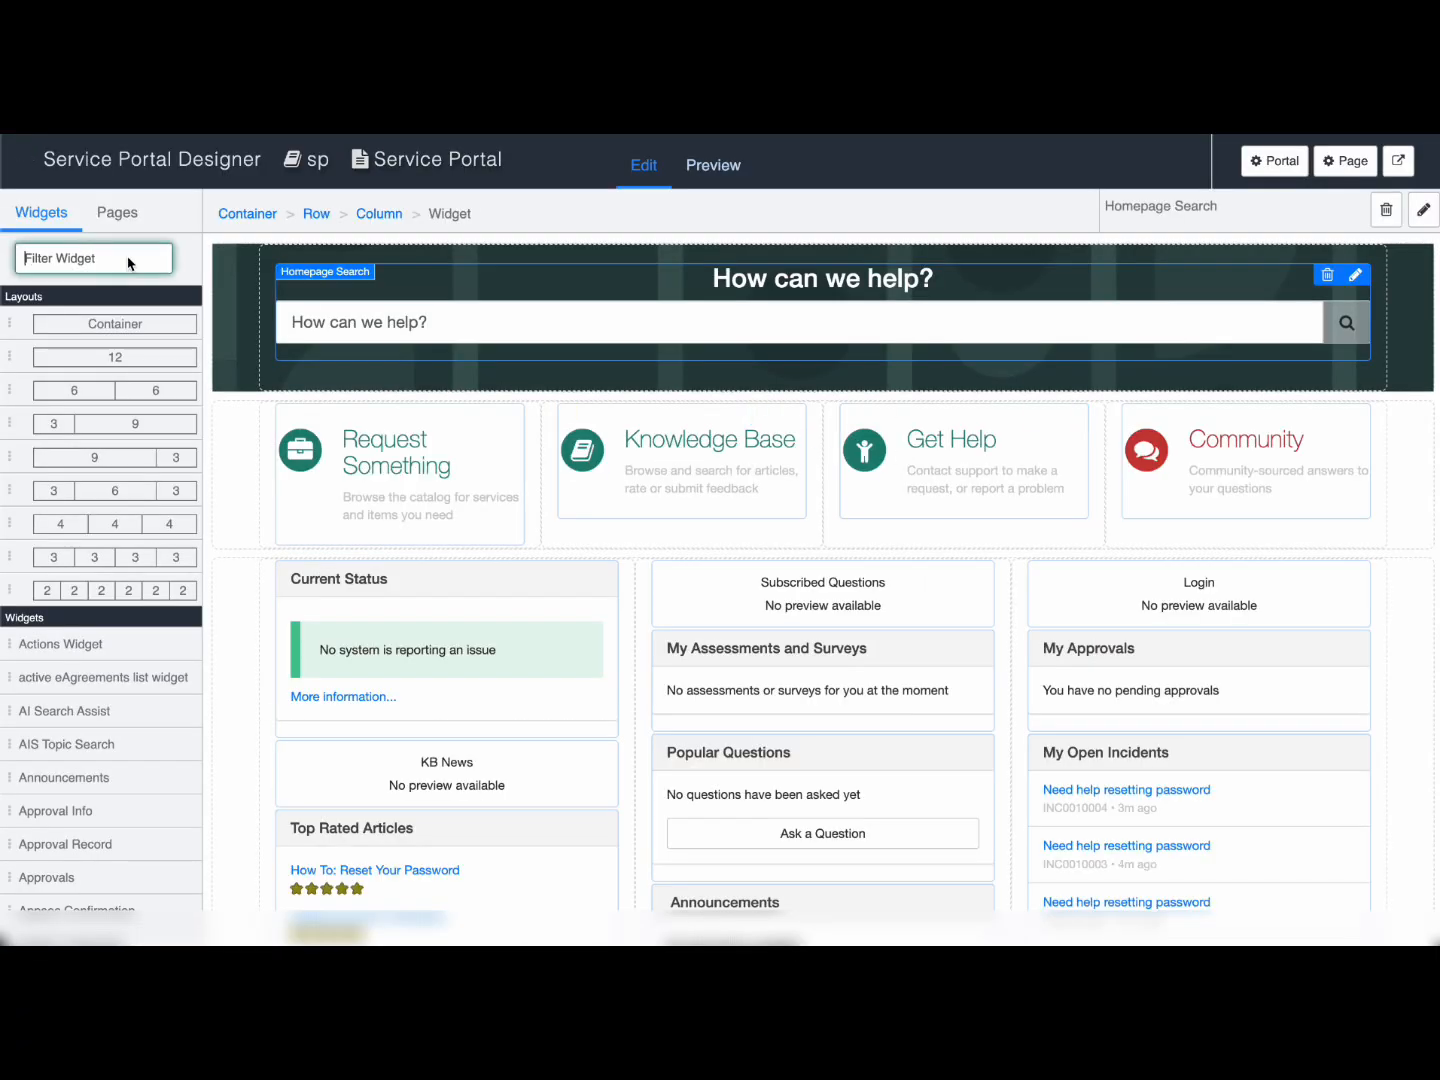
text(virtual)
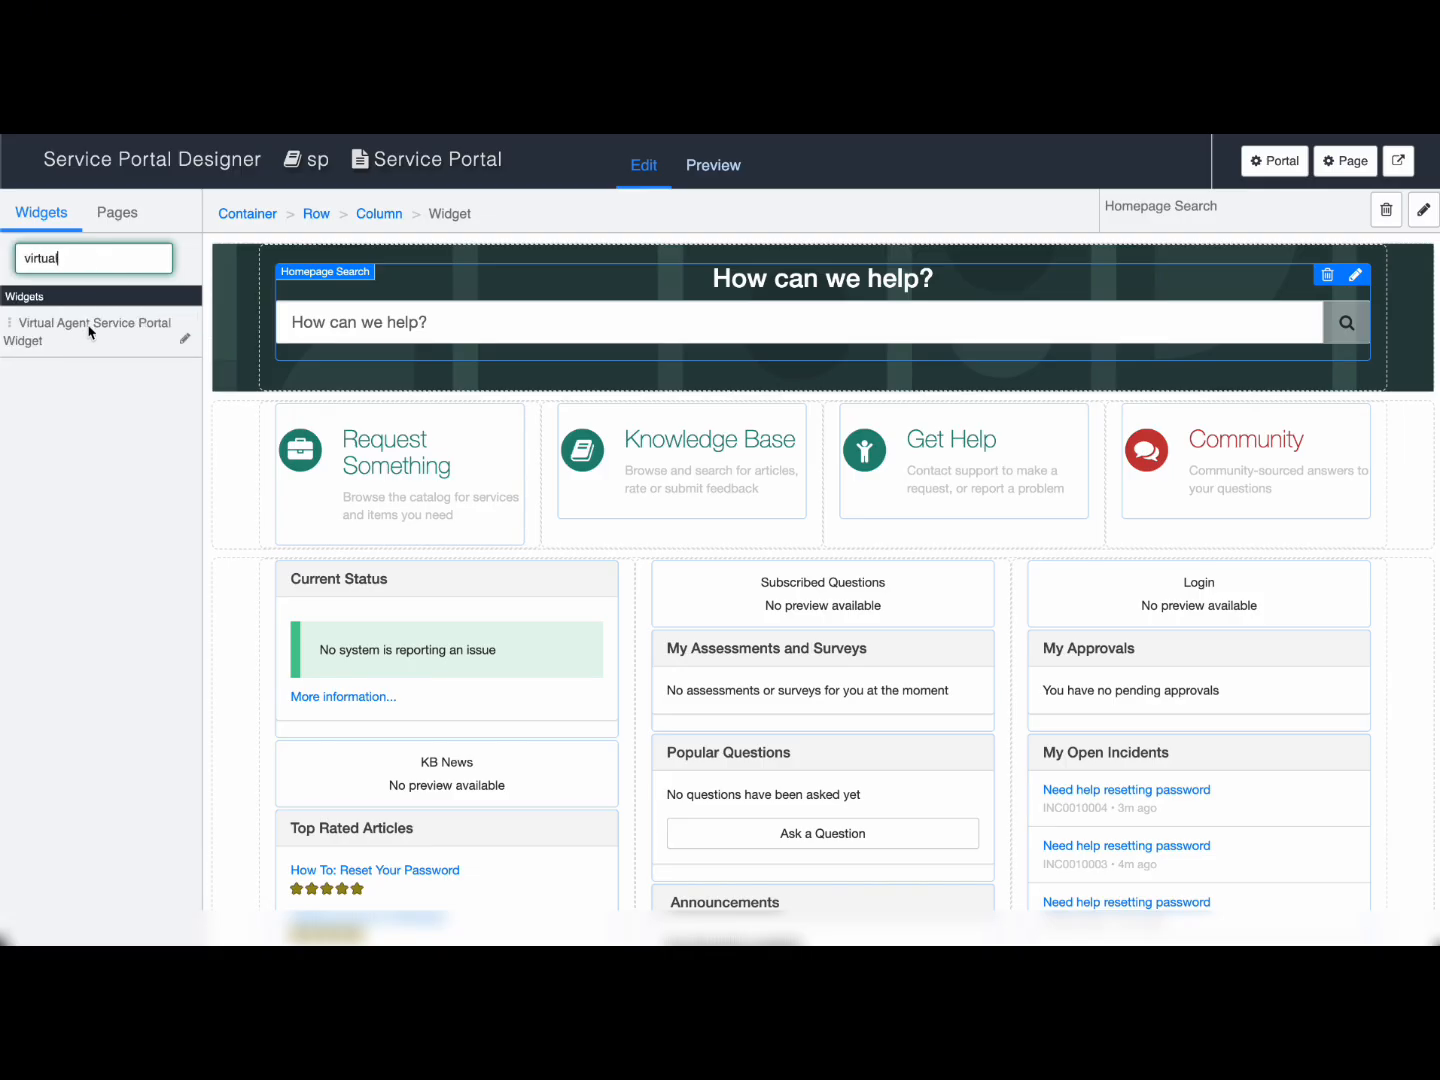
scroll(344, 413, down, 3)
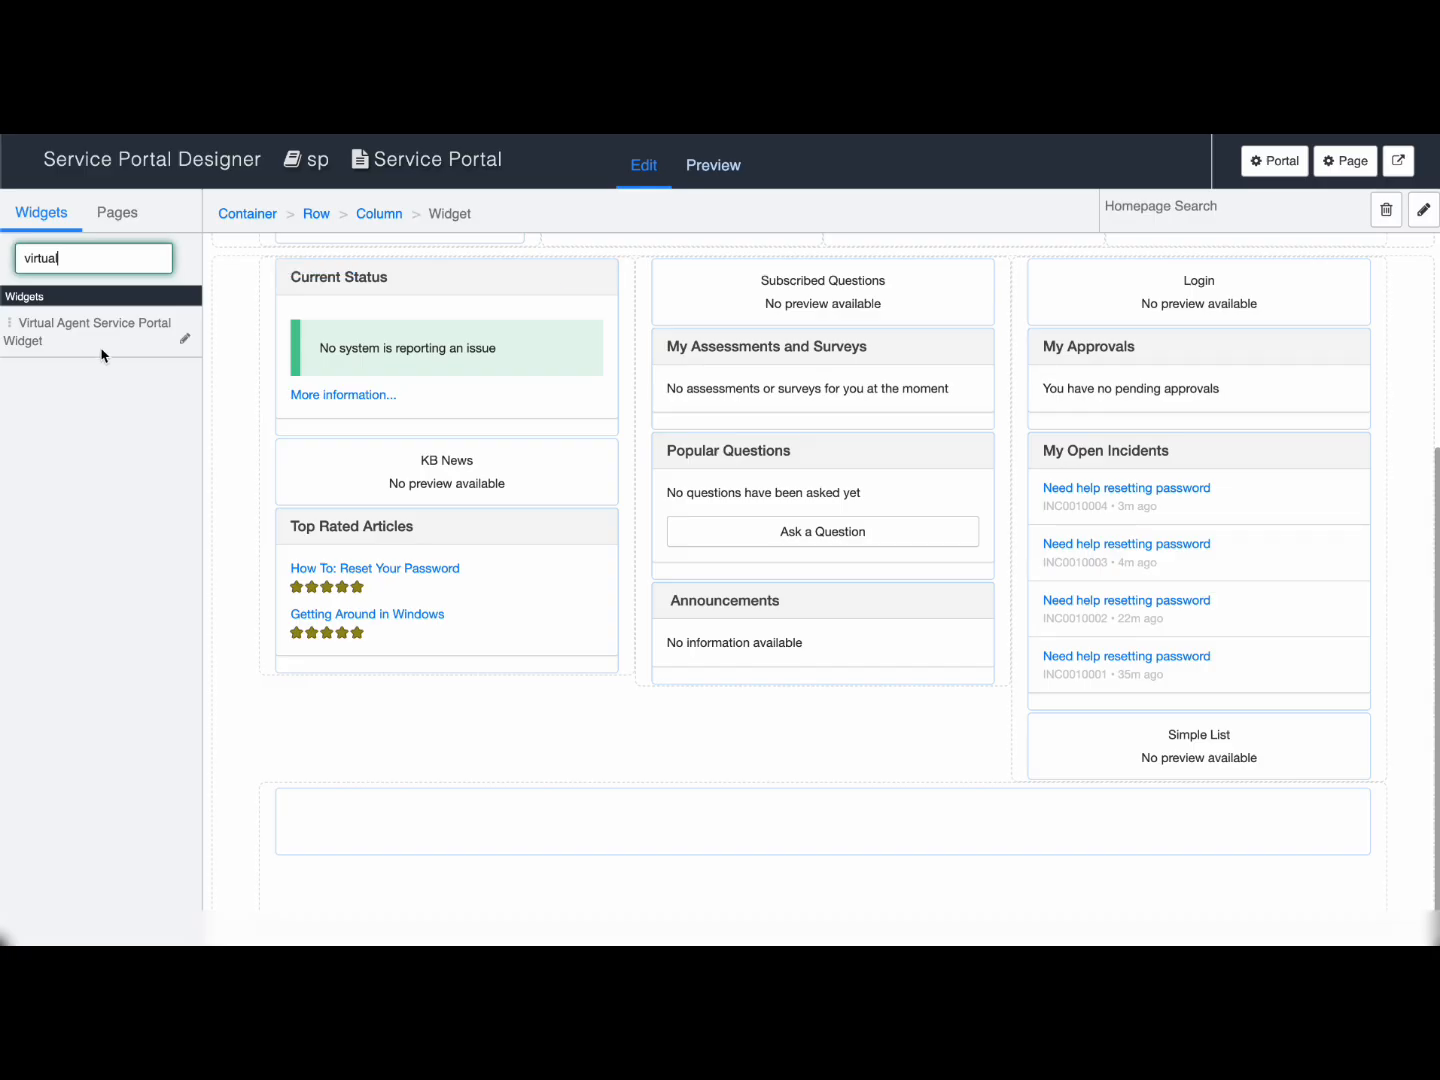
drag(74, 346, 606, 918)
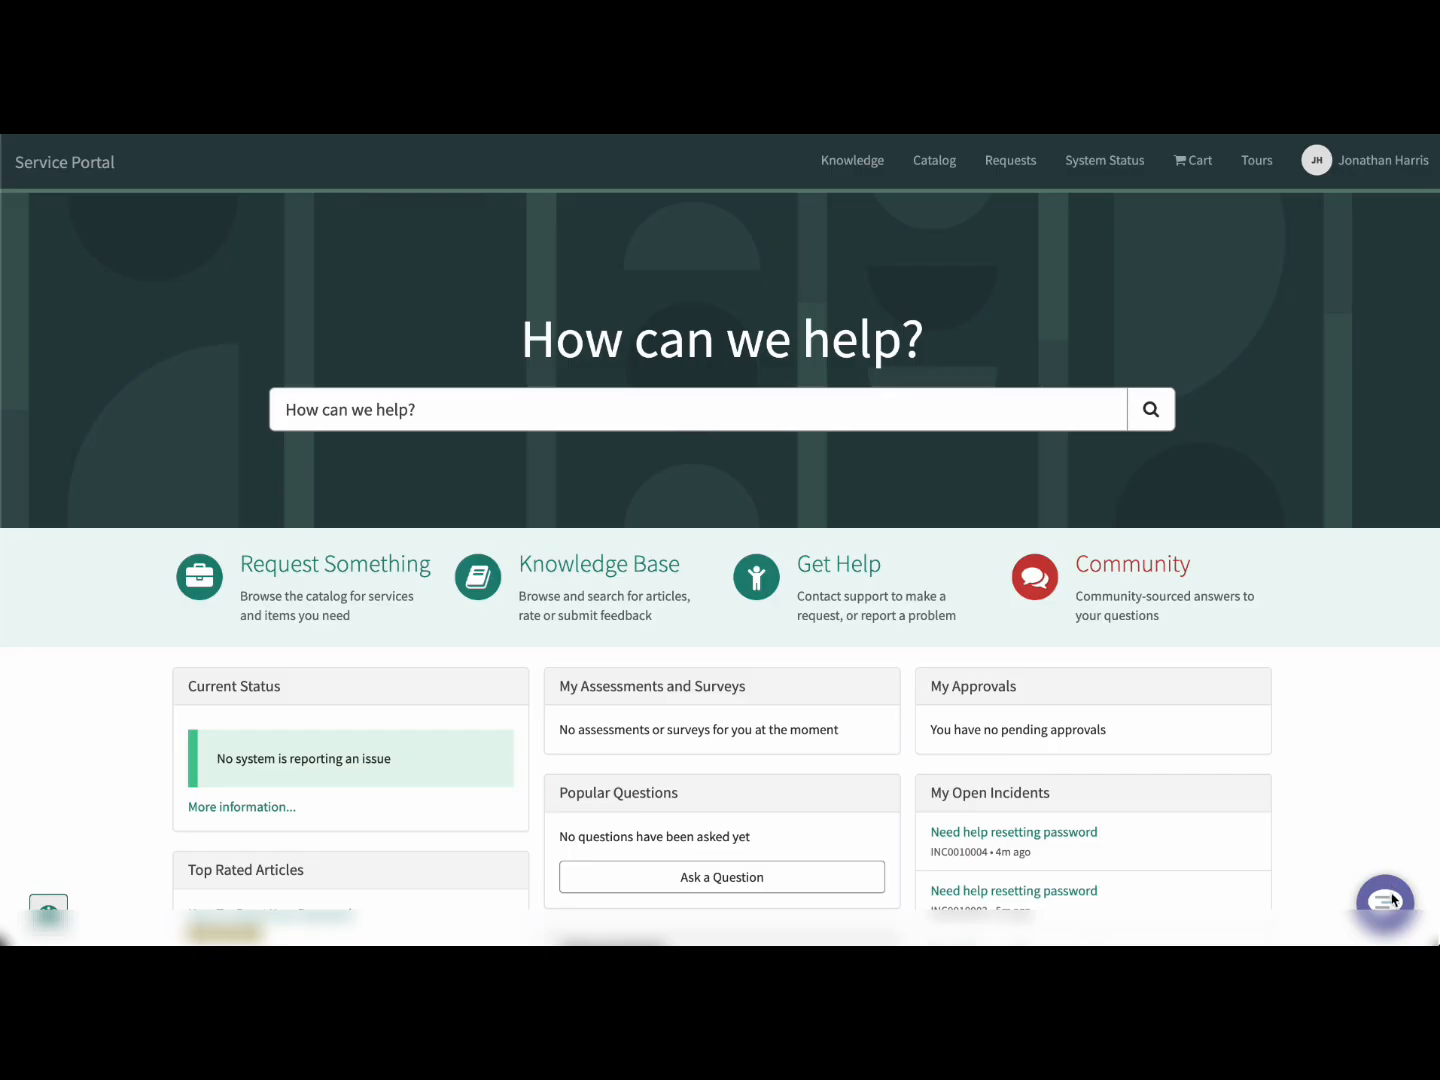
click(1385, 904)
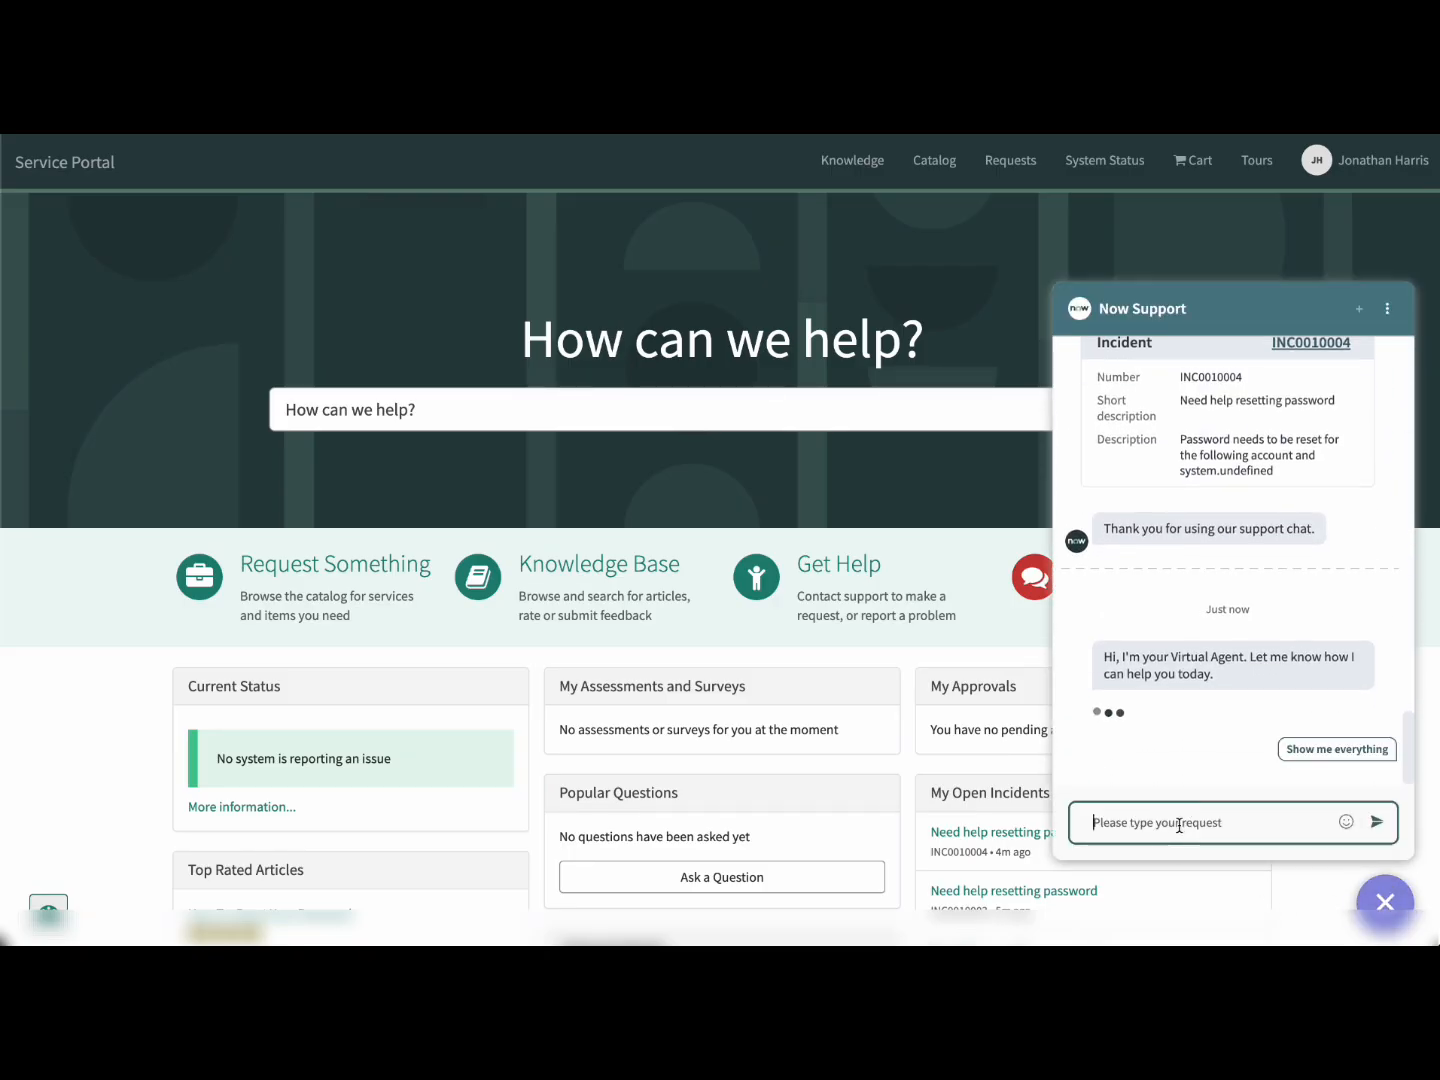
Step: Tell the chat 'I forgot My password', choose Reset Password then Office 365, and open How To: Reset Your Password
text(ot My password)
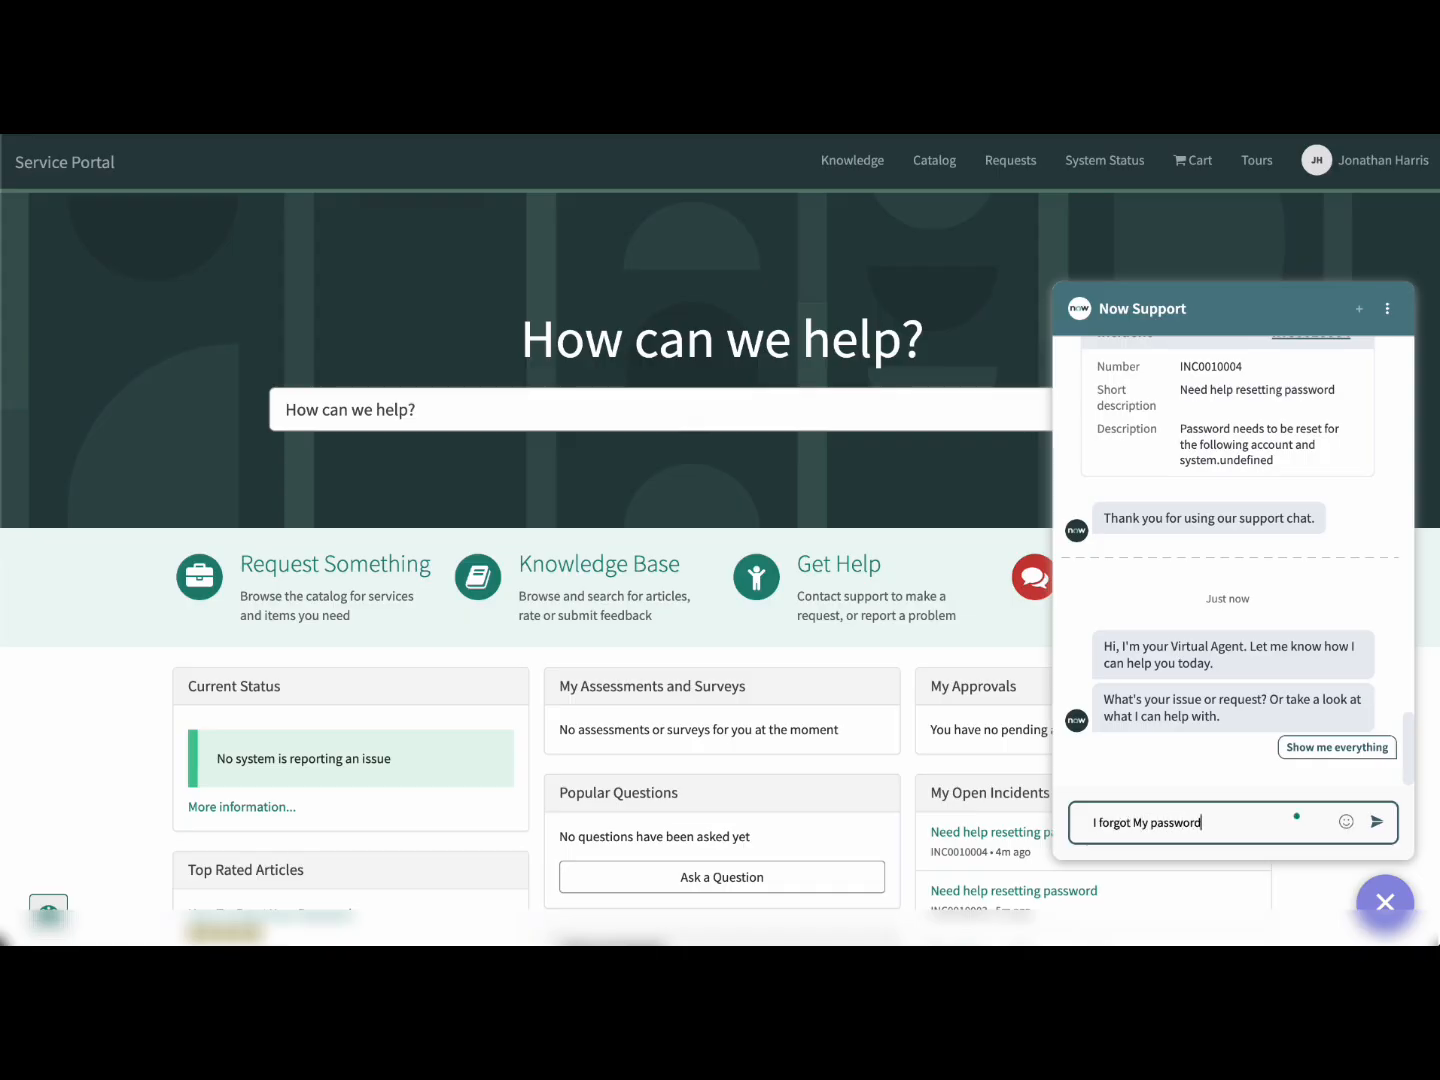
key(Return)
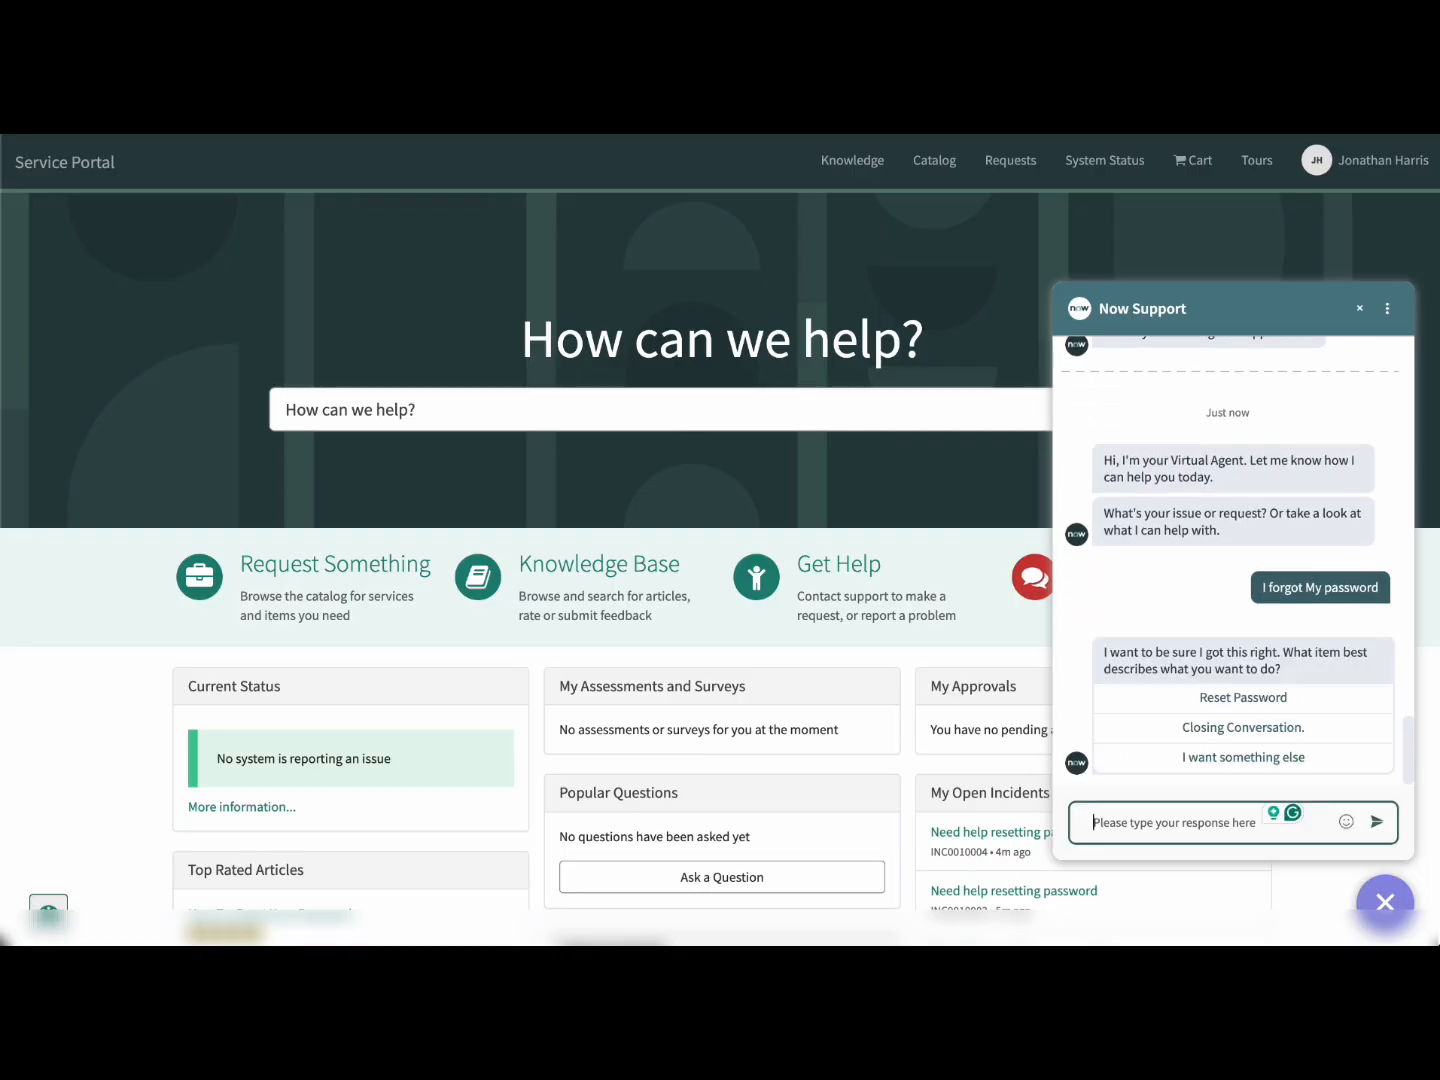
click(1252, 699)
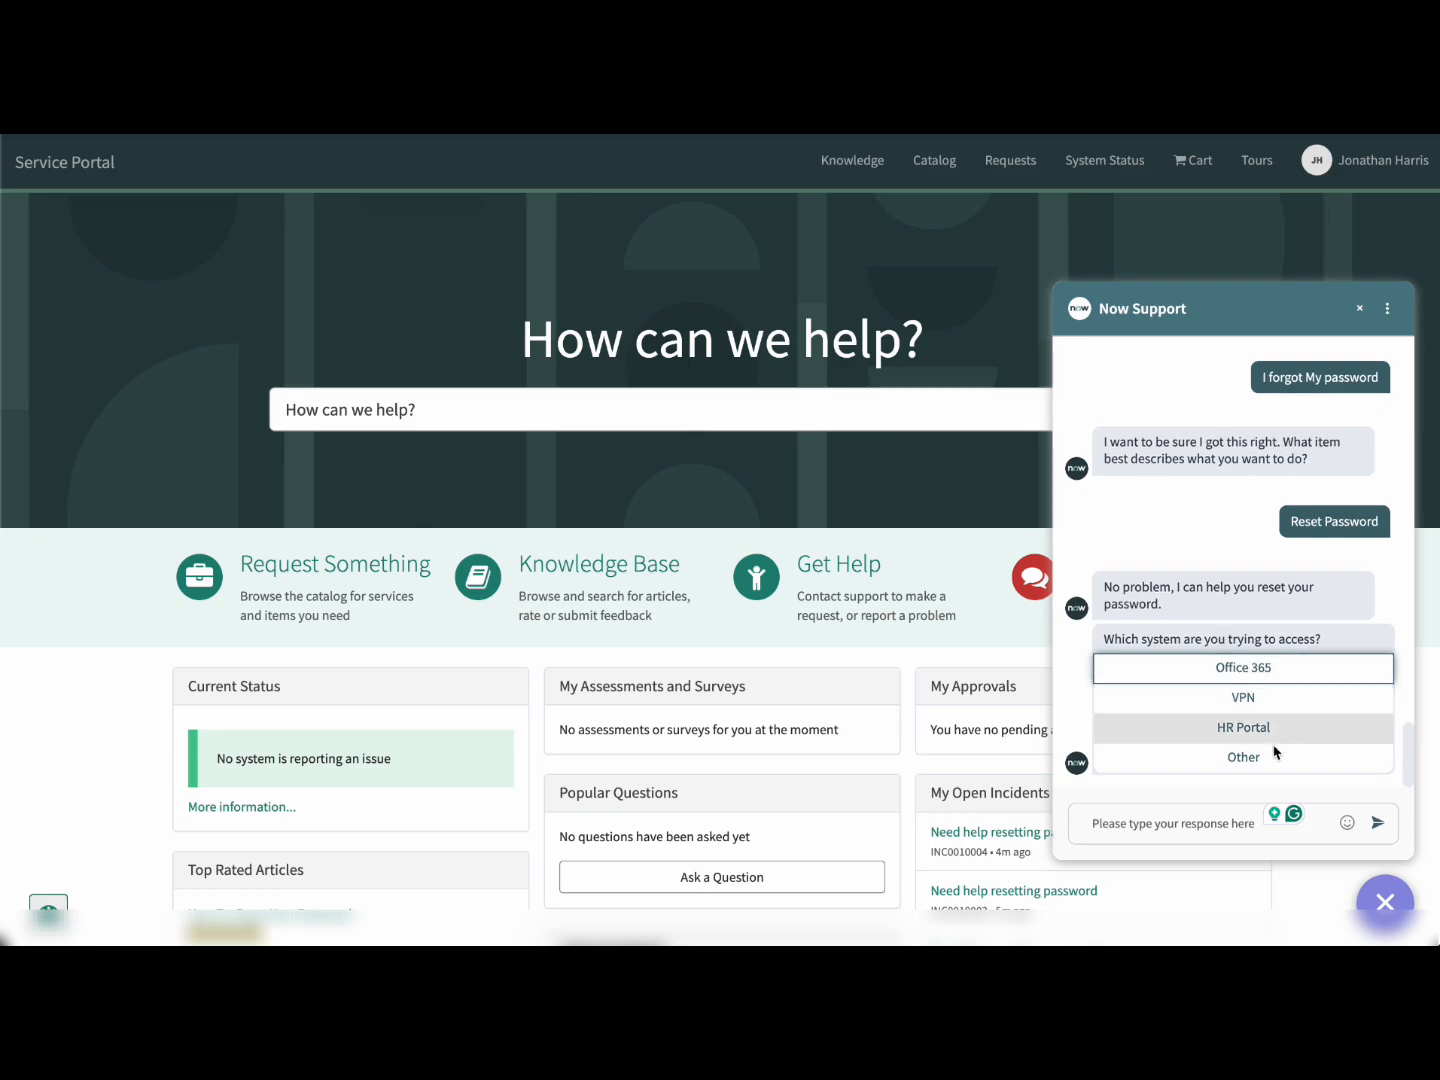
click(1255, 668)
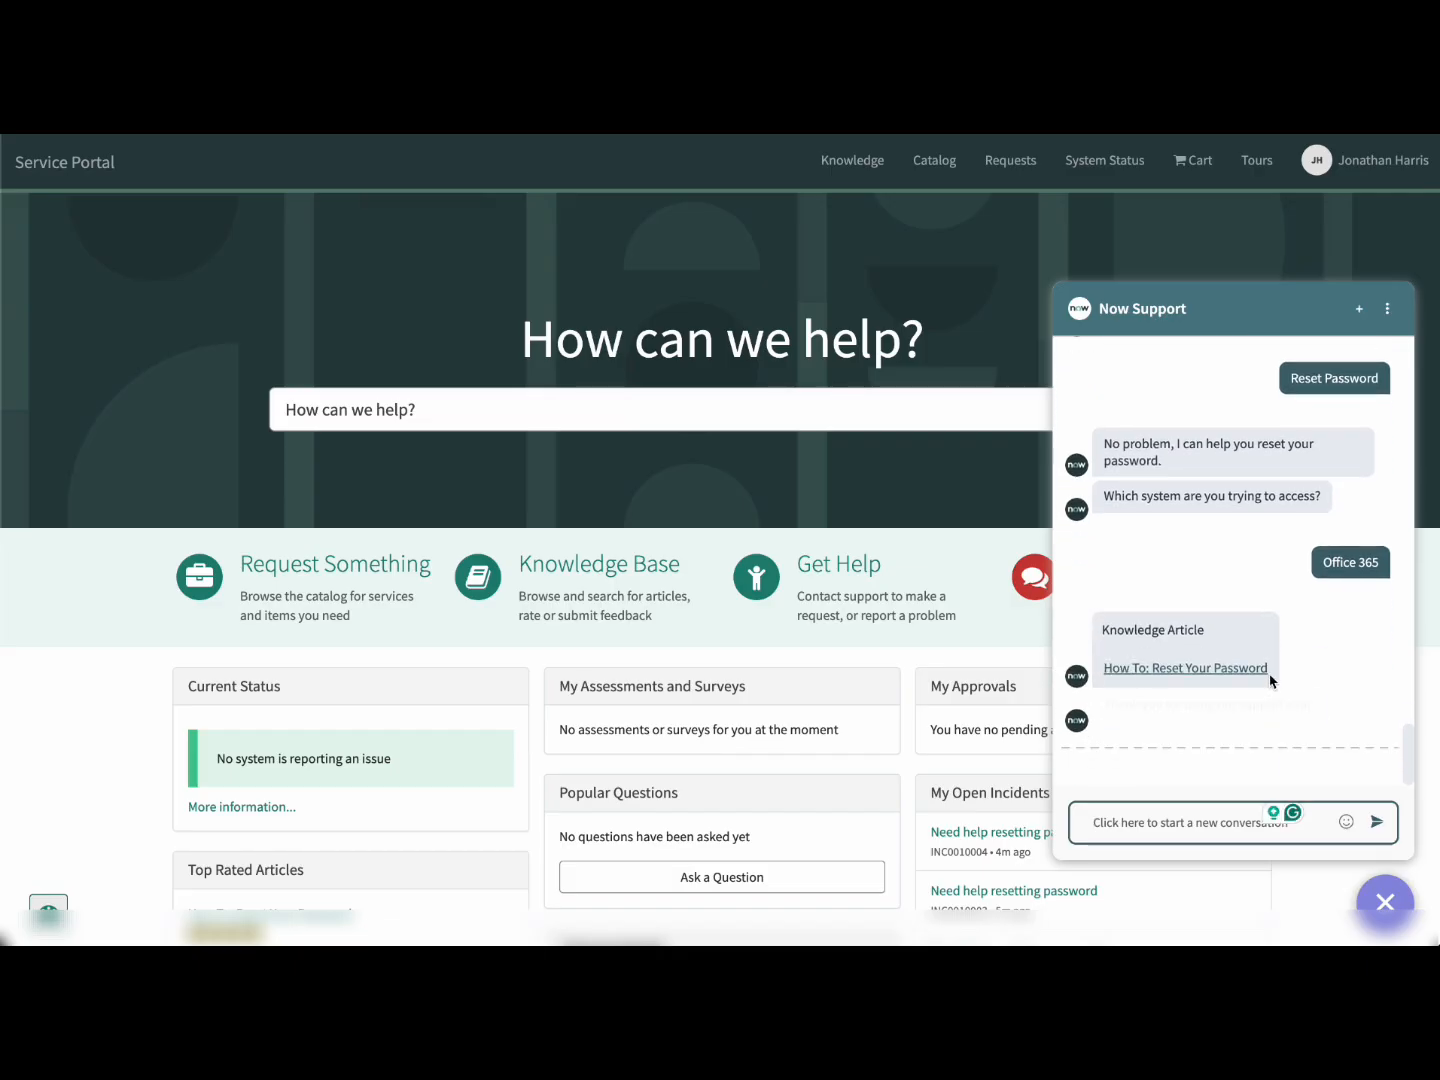
click(1208, 670)
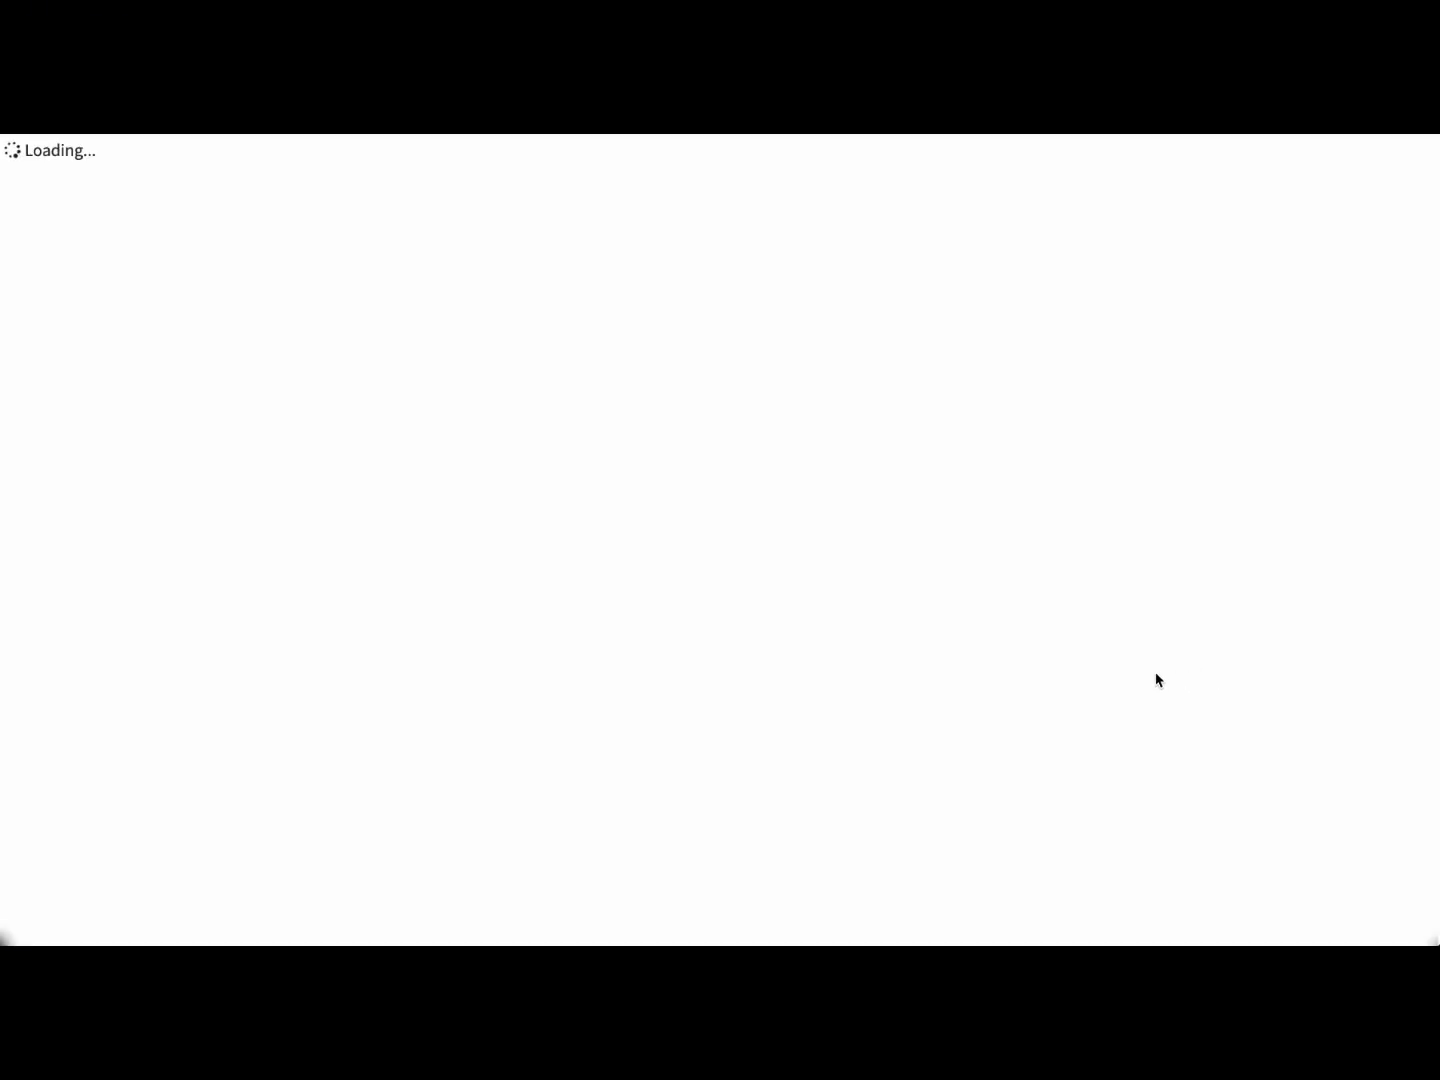
drag(232, 380, 681, 382)
click(742, 628)
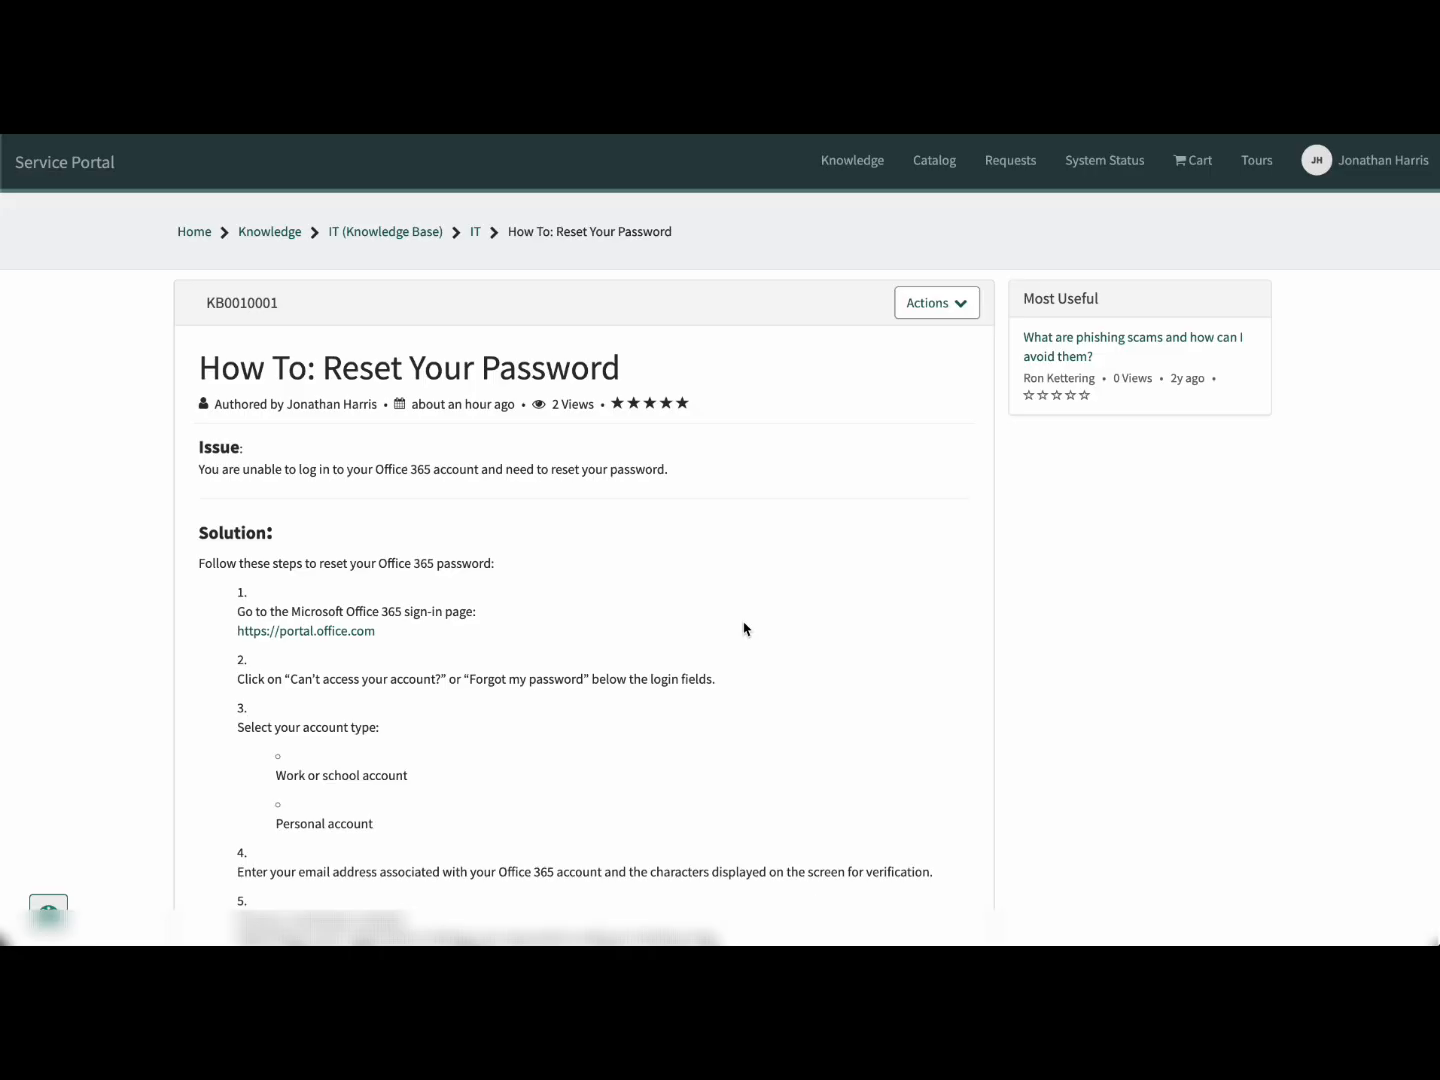
scroll(743, 628, down, 5)
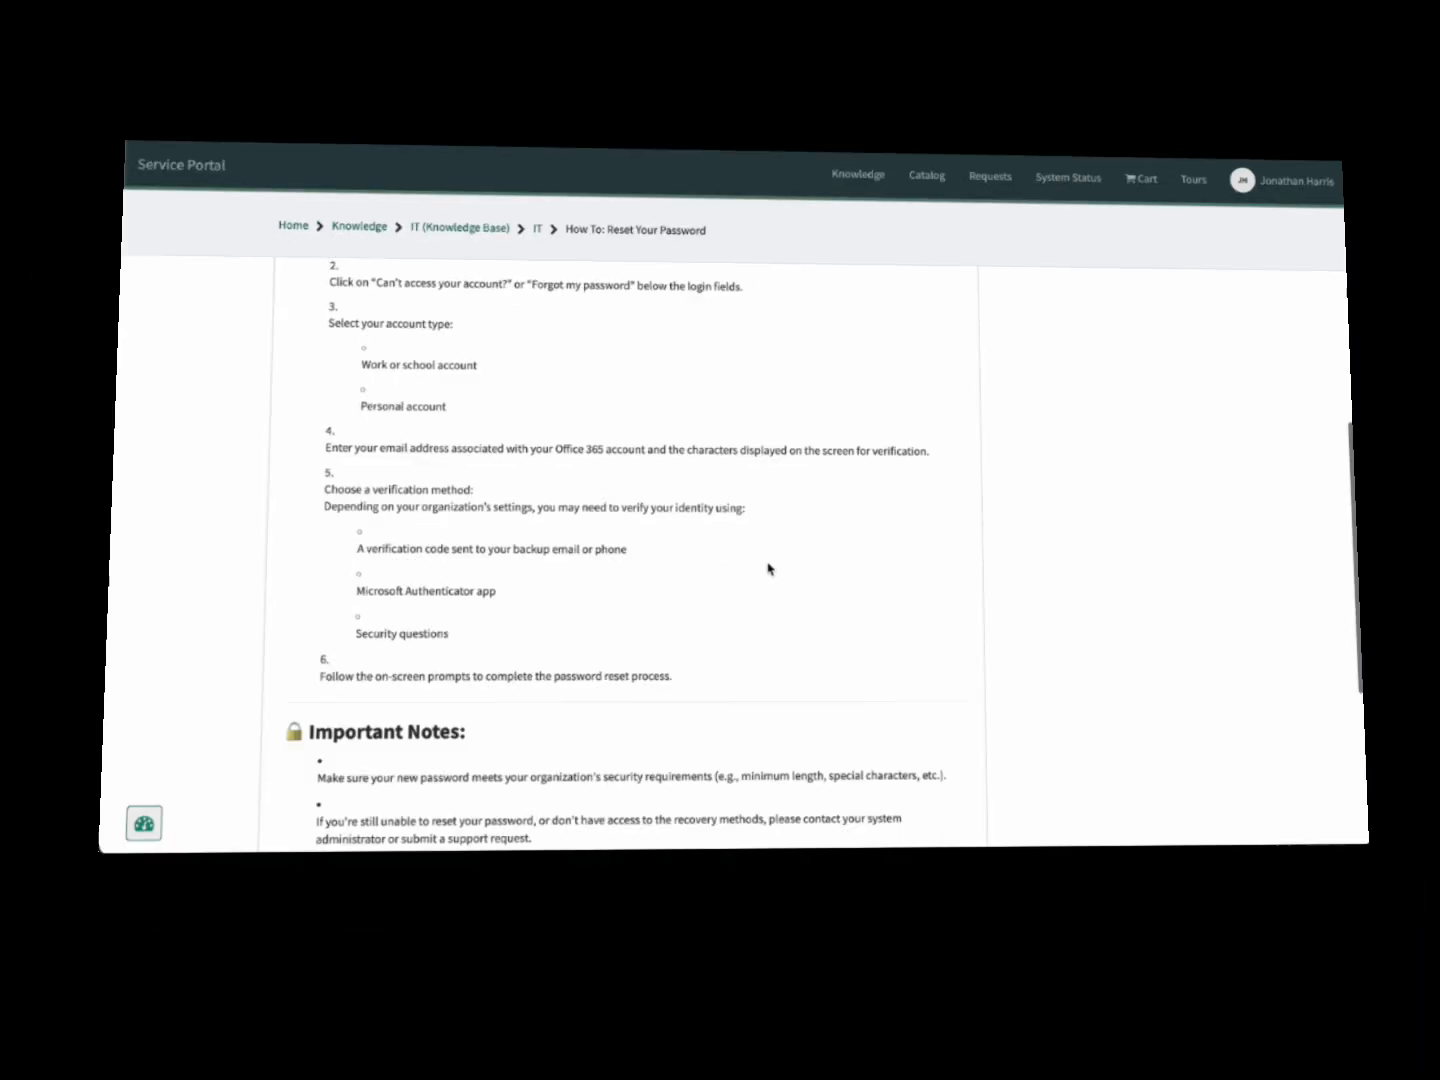